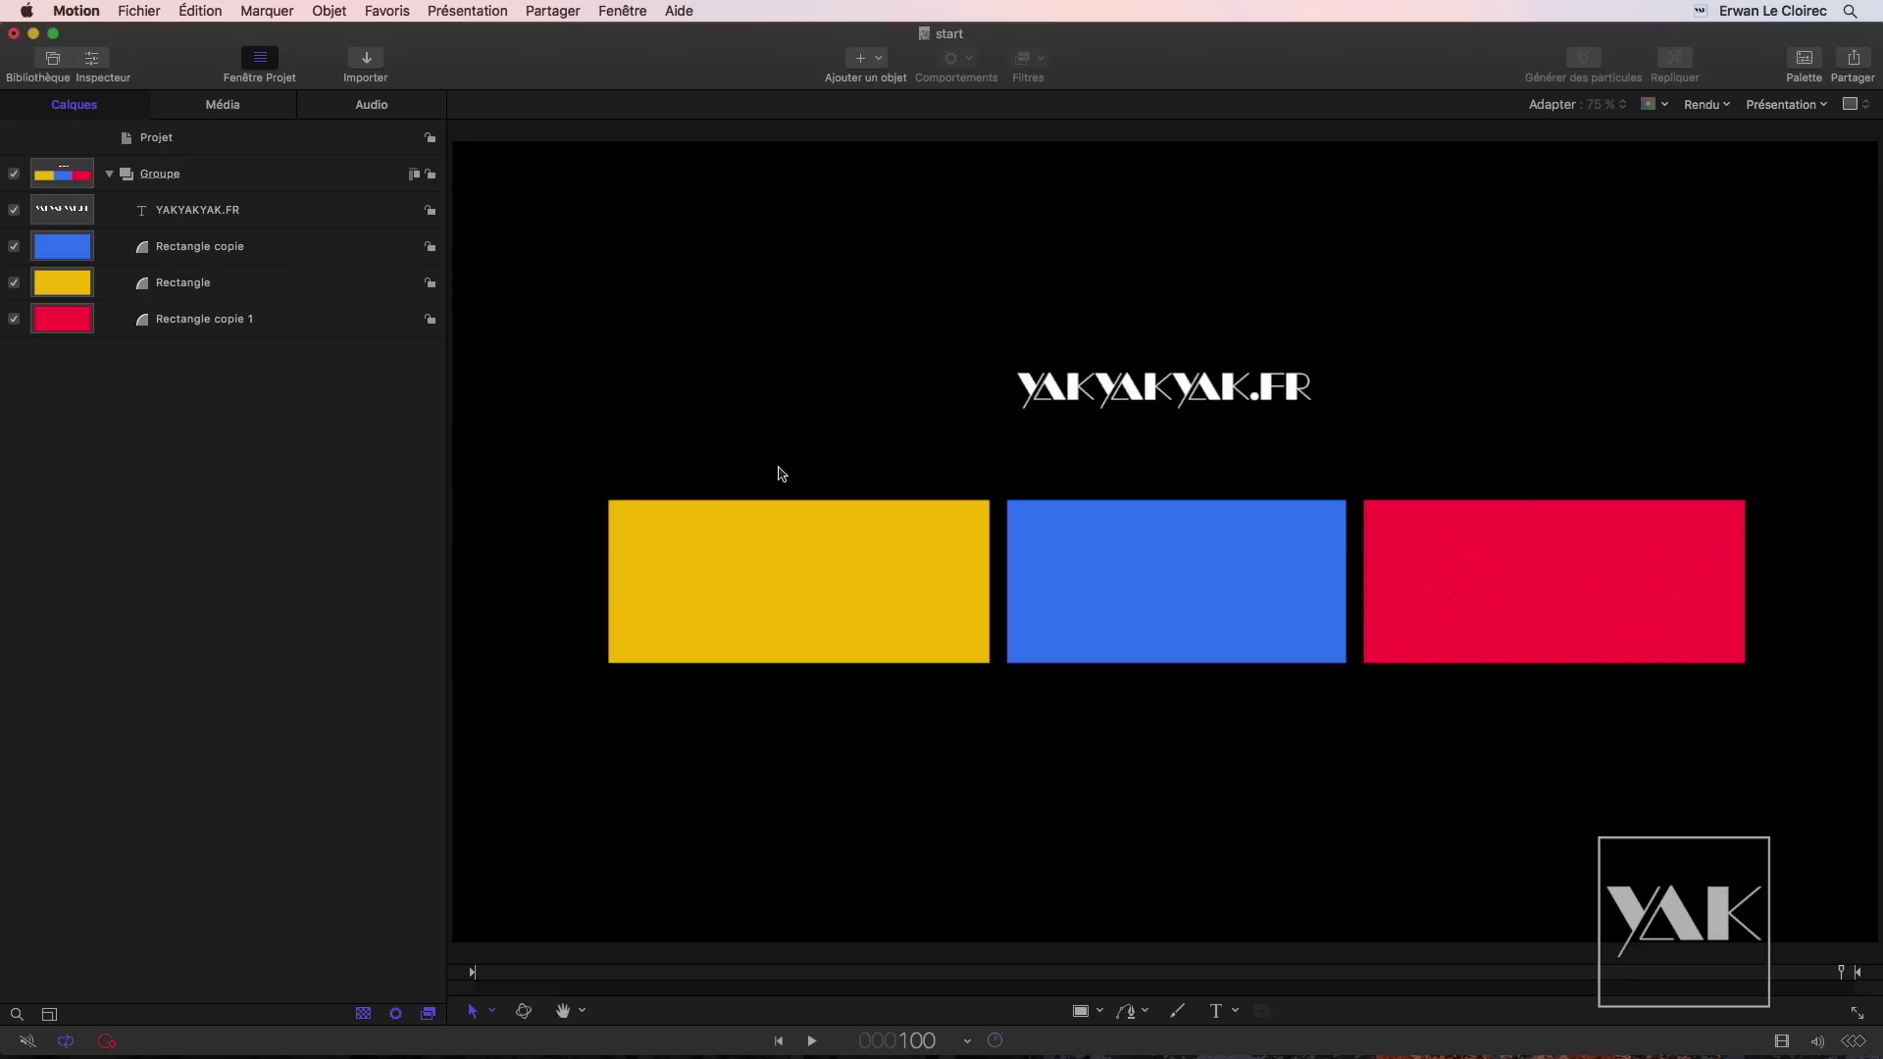
Step: Move the YAKYAKYAK.FR text down to just above the blue rectangle
click(800, 573)
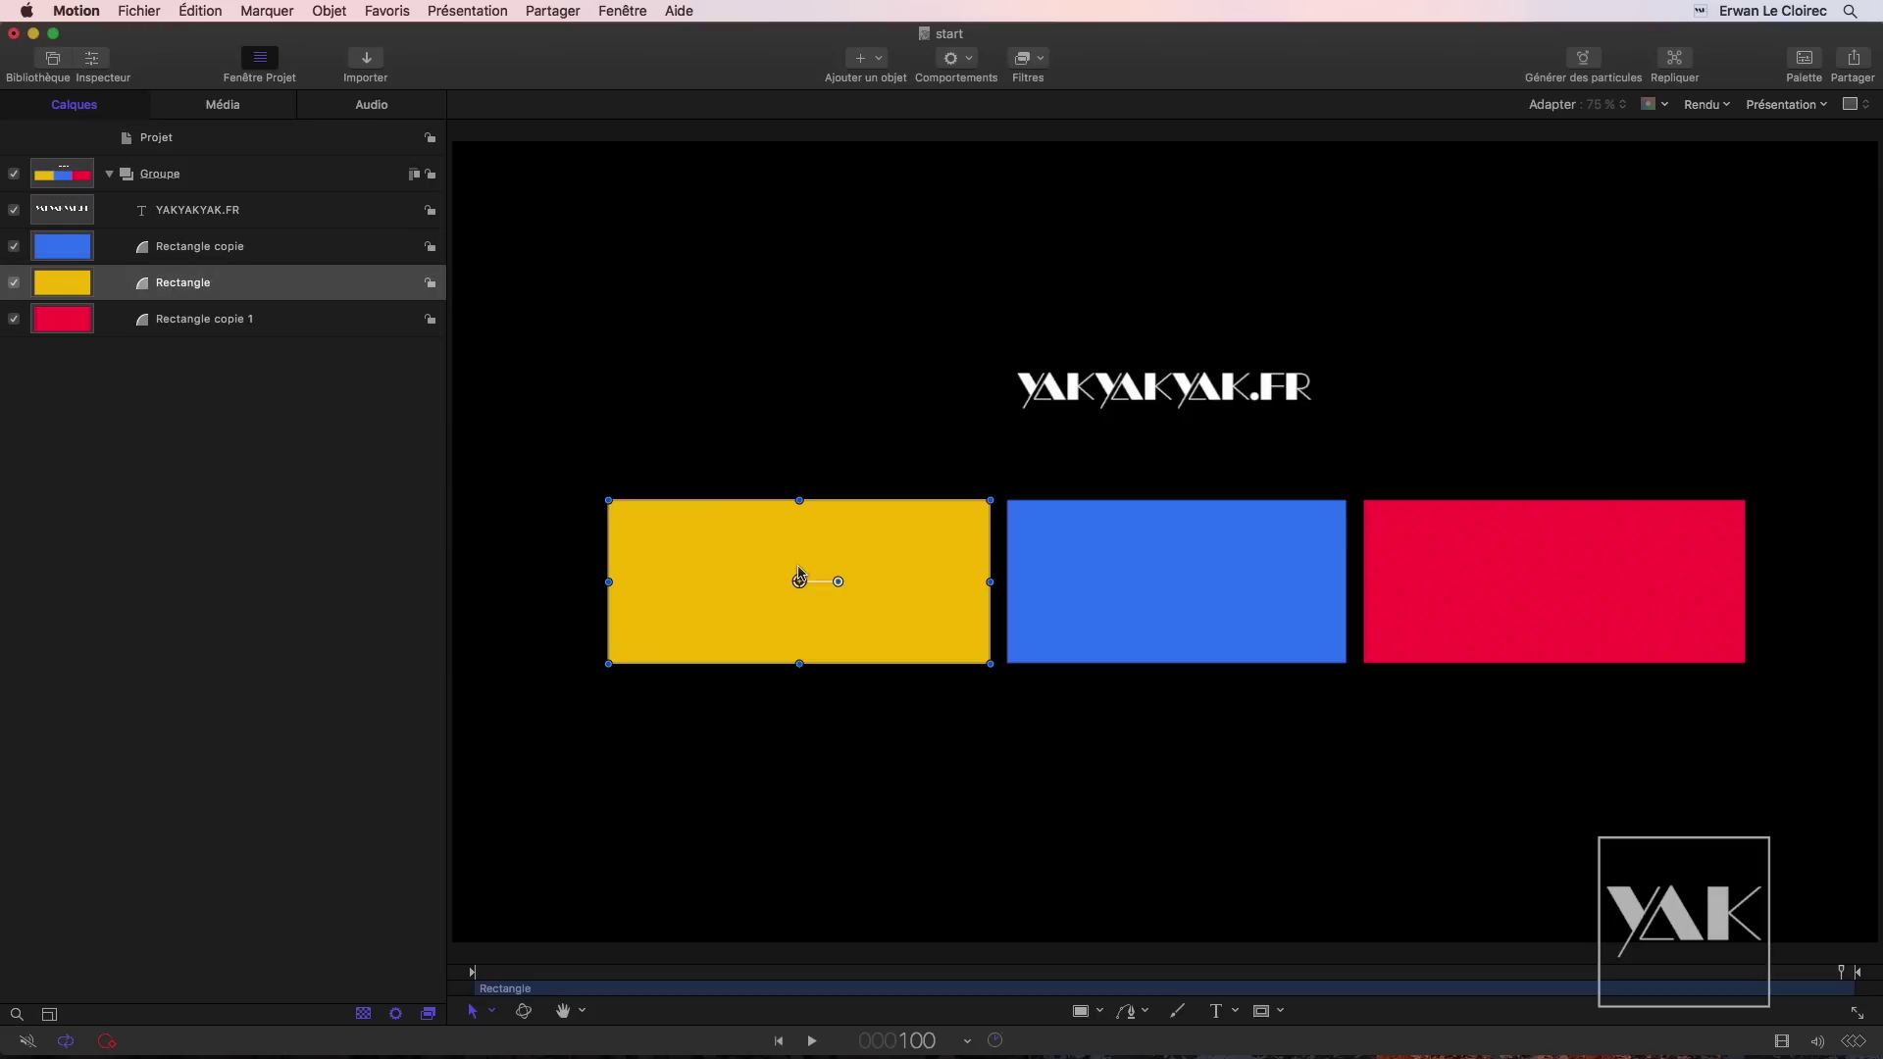
click(1154, 569)
click(1440, 590)
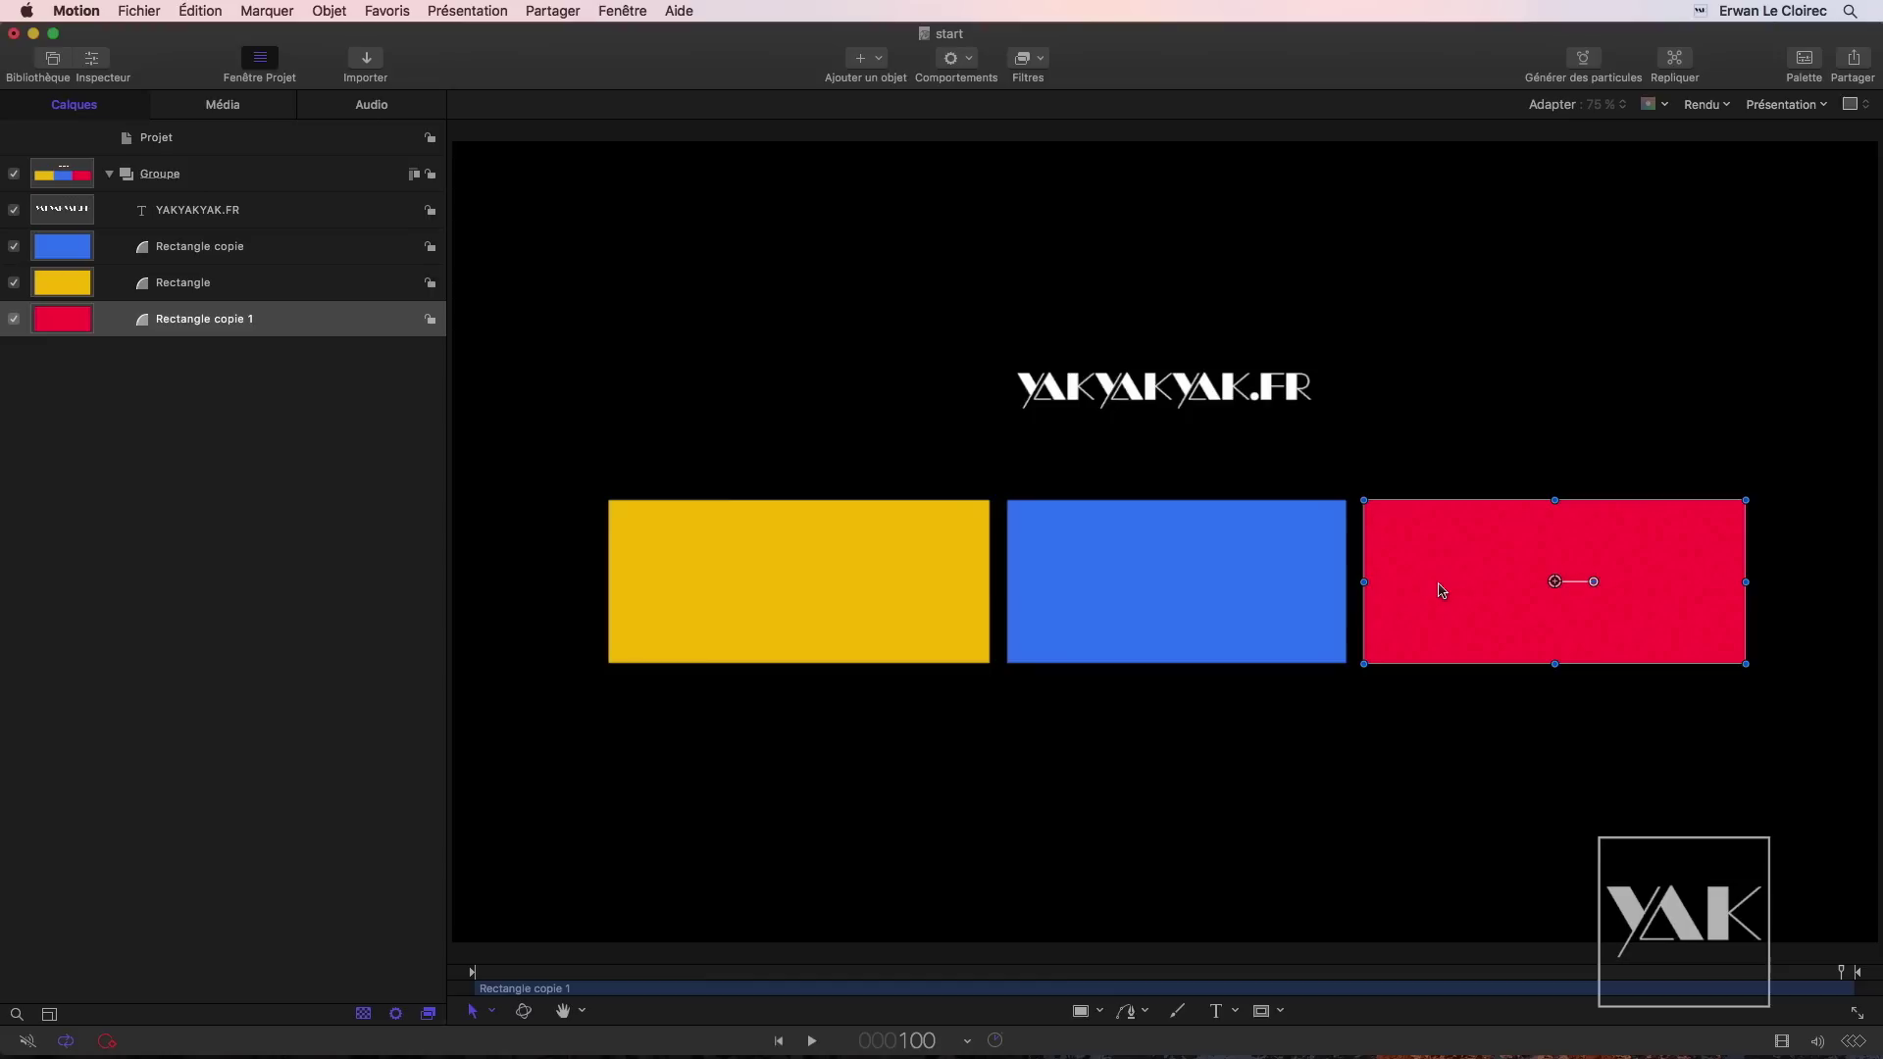
click(1208, 385)
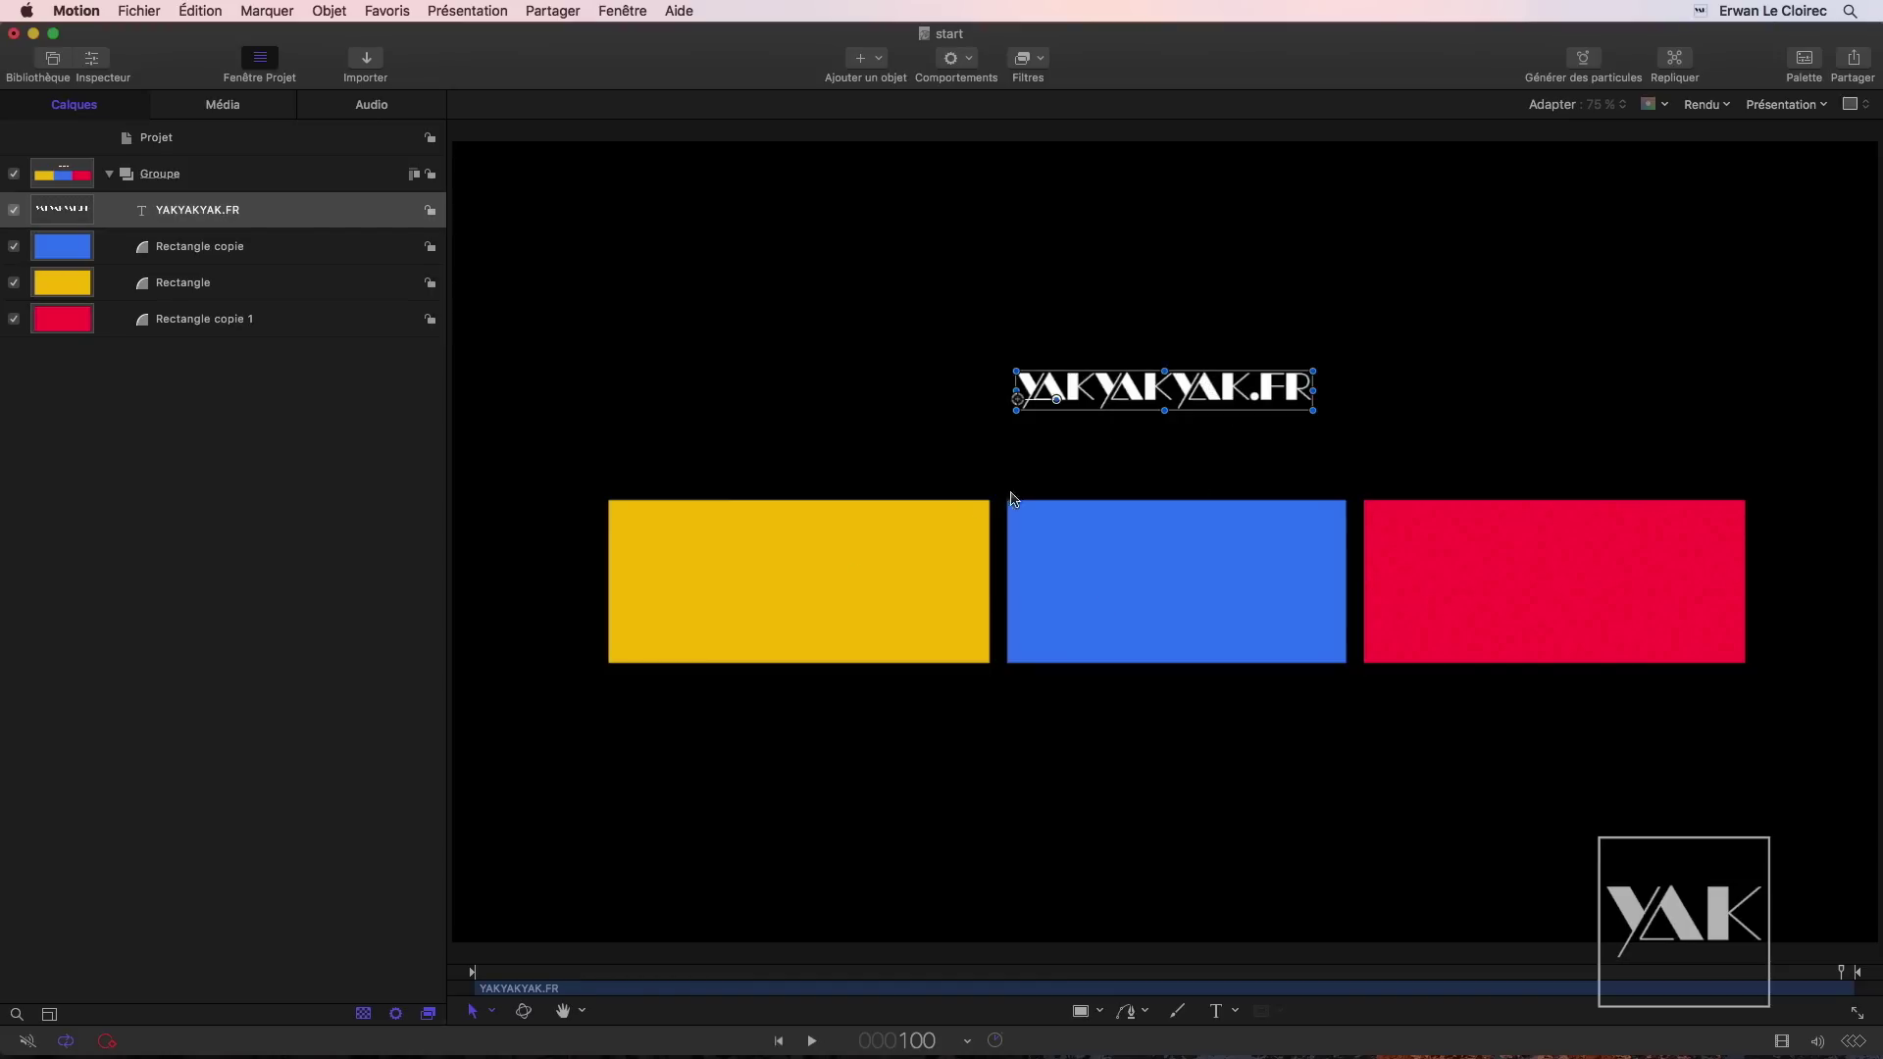
drag(1133, 403, 1170, 461)
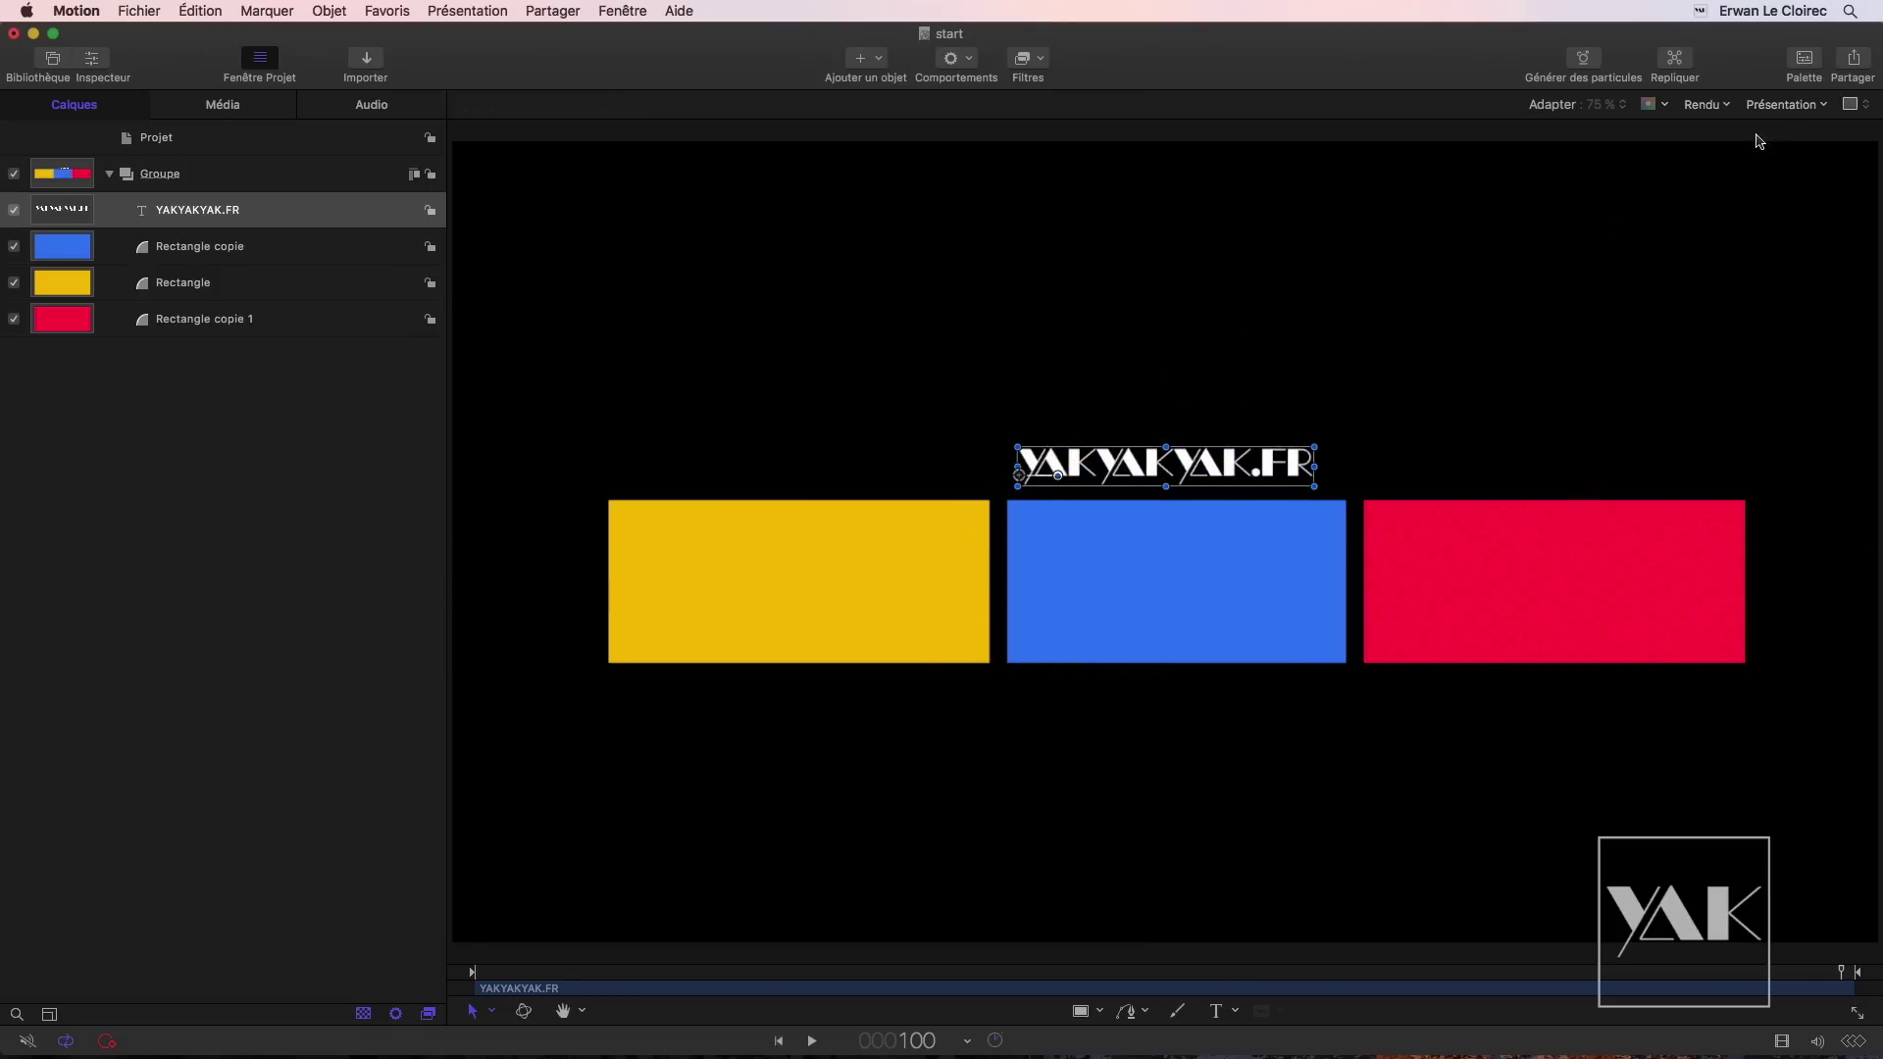
Step: Turn off Guides dynamiques and move the YAKYAKYAK.FR text slightly upward without snapping
click(1787, 105)
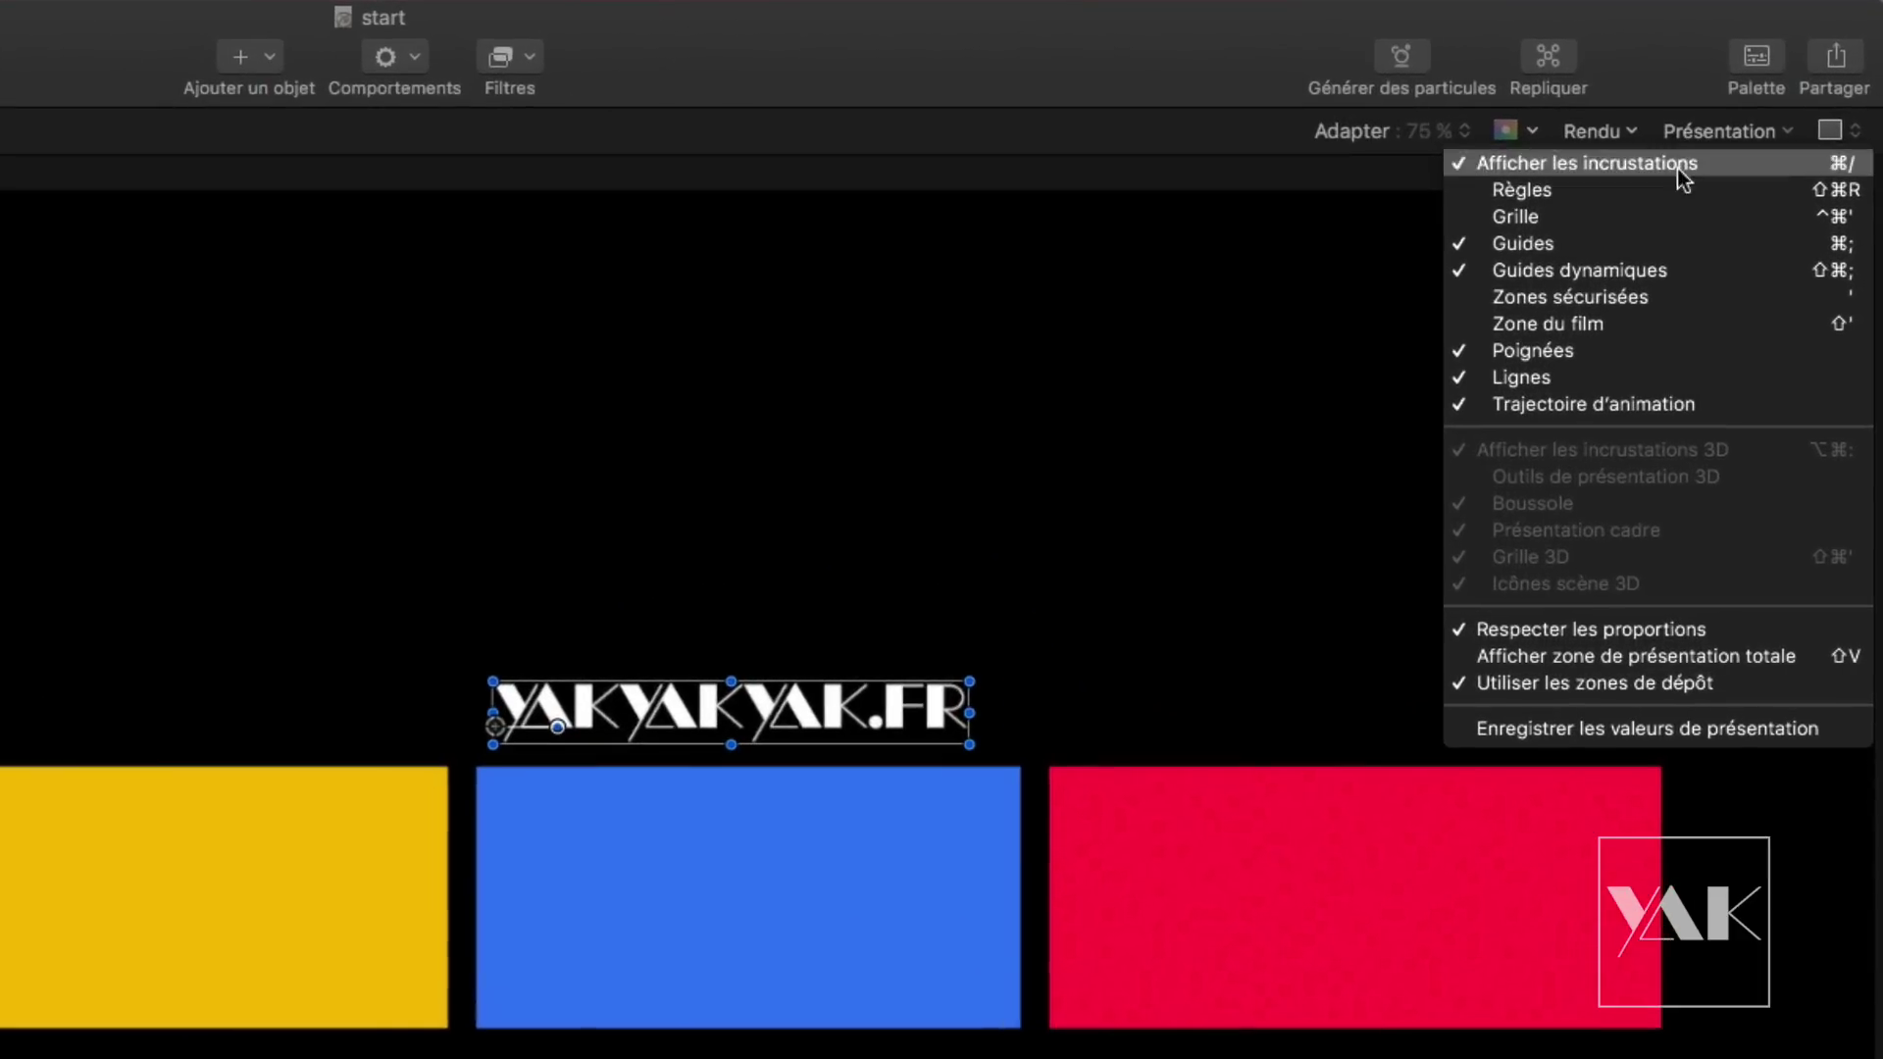
click(1570, 275)
drag(667, 731, 677, 675)
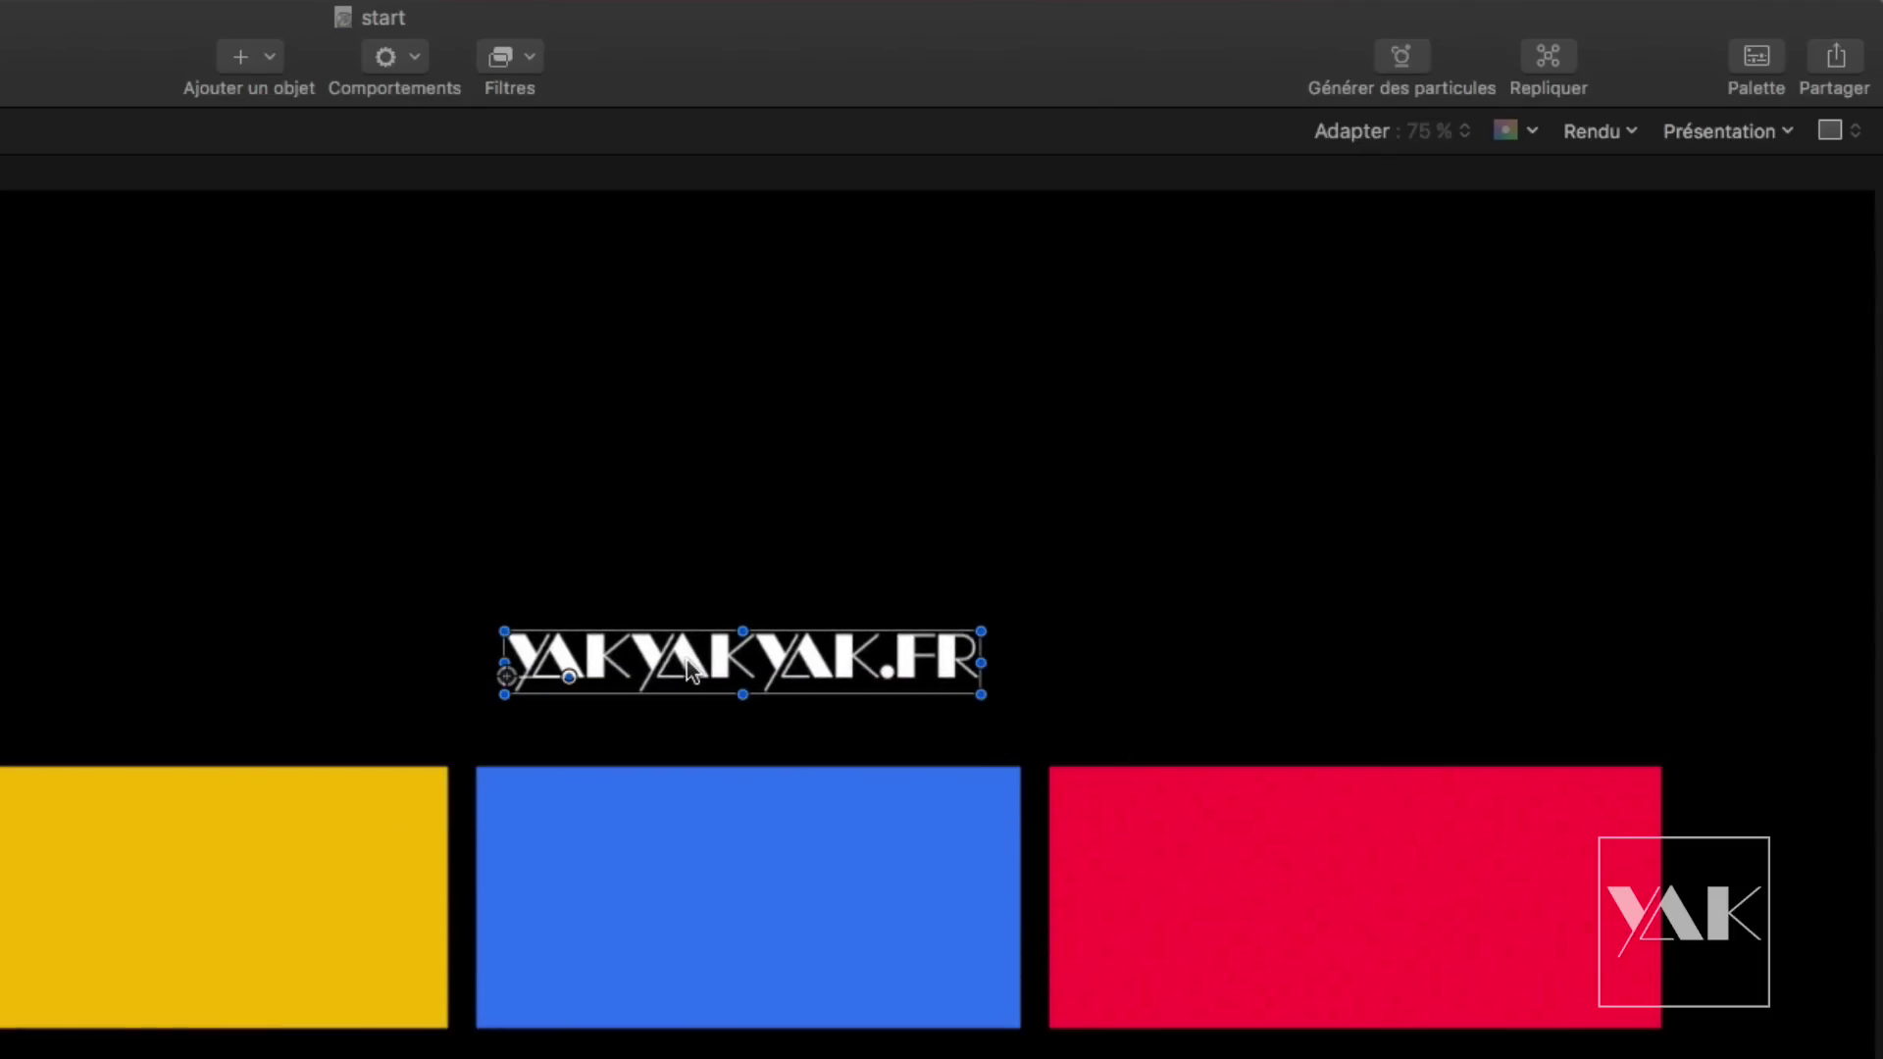
Step: Turn Guides dynamiques back on and snap the YAKYAKYAK.FR text to the horizontal centre of the red rectangle
click(1722, 132)
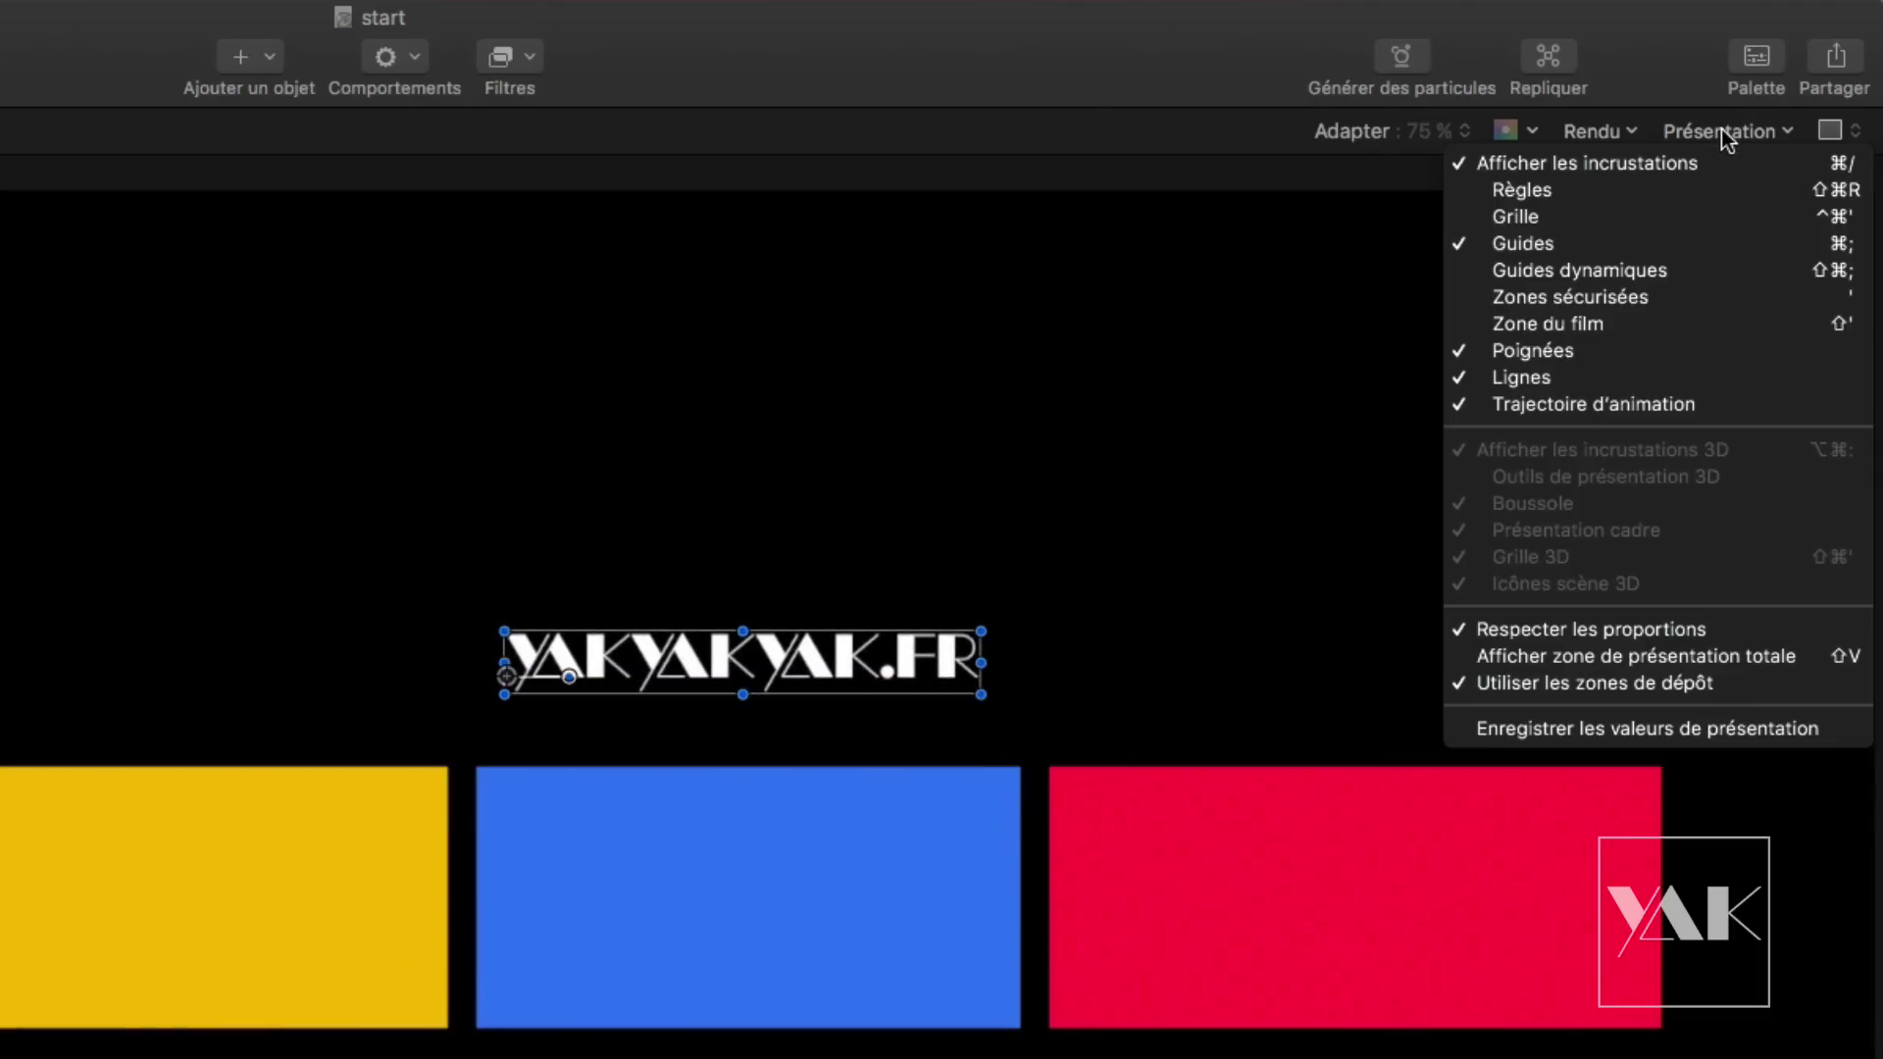
click(1626, 272)
drag(740, 684, 1355, 893)
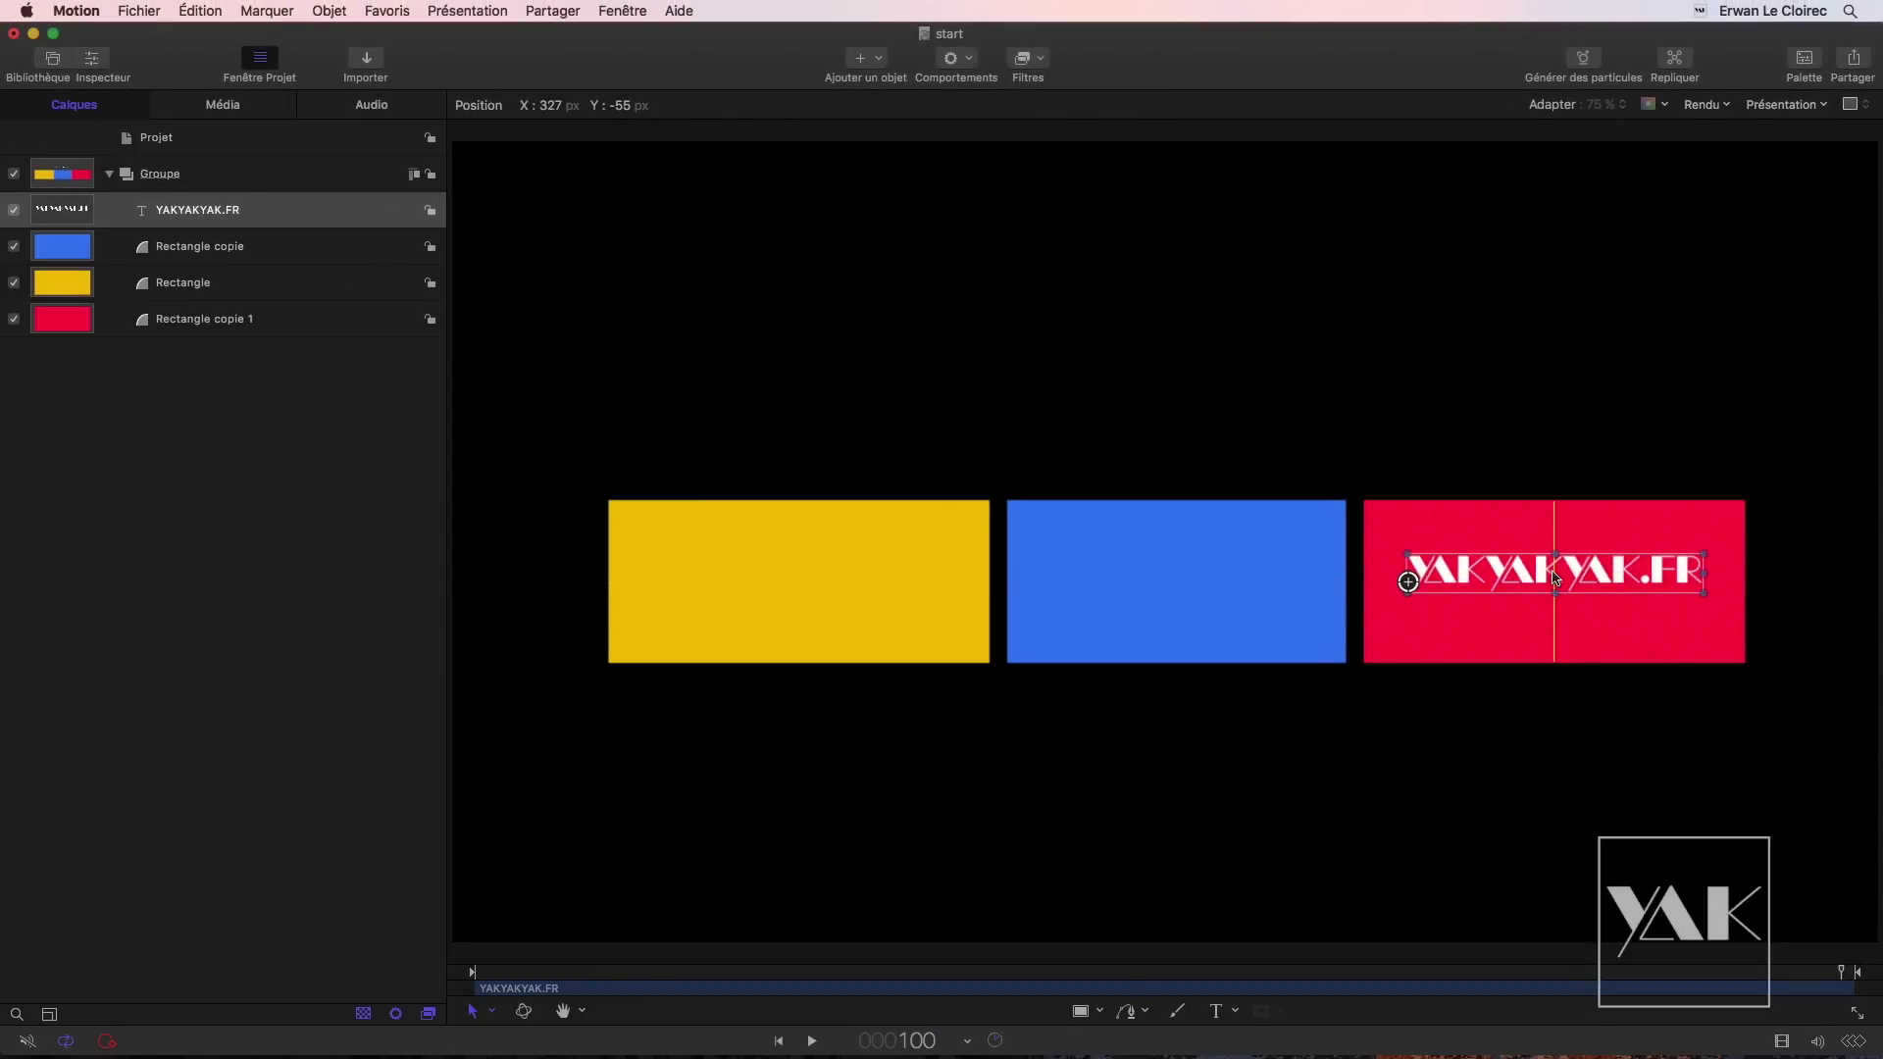
drag(1555, 577, 1555, 577)
Step: Widen the blue rectangle to match the yellow one's width and place it lower, between the yellow and red rectangles
drag(1194, 589, 800, 781)
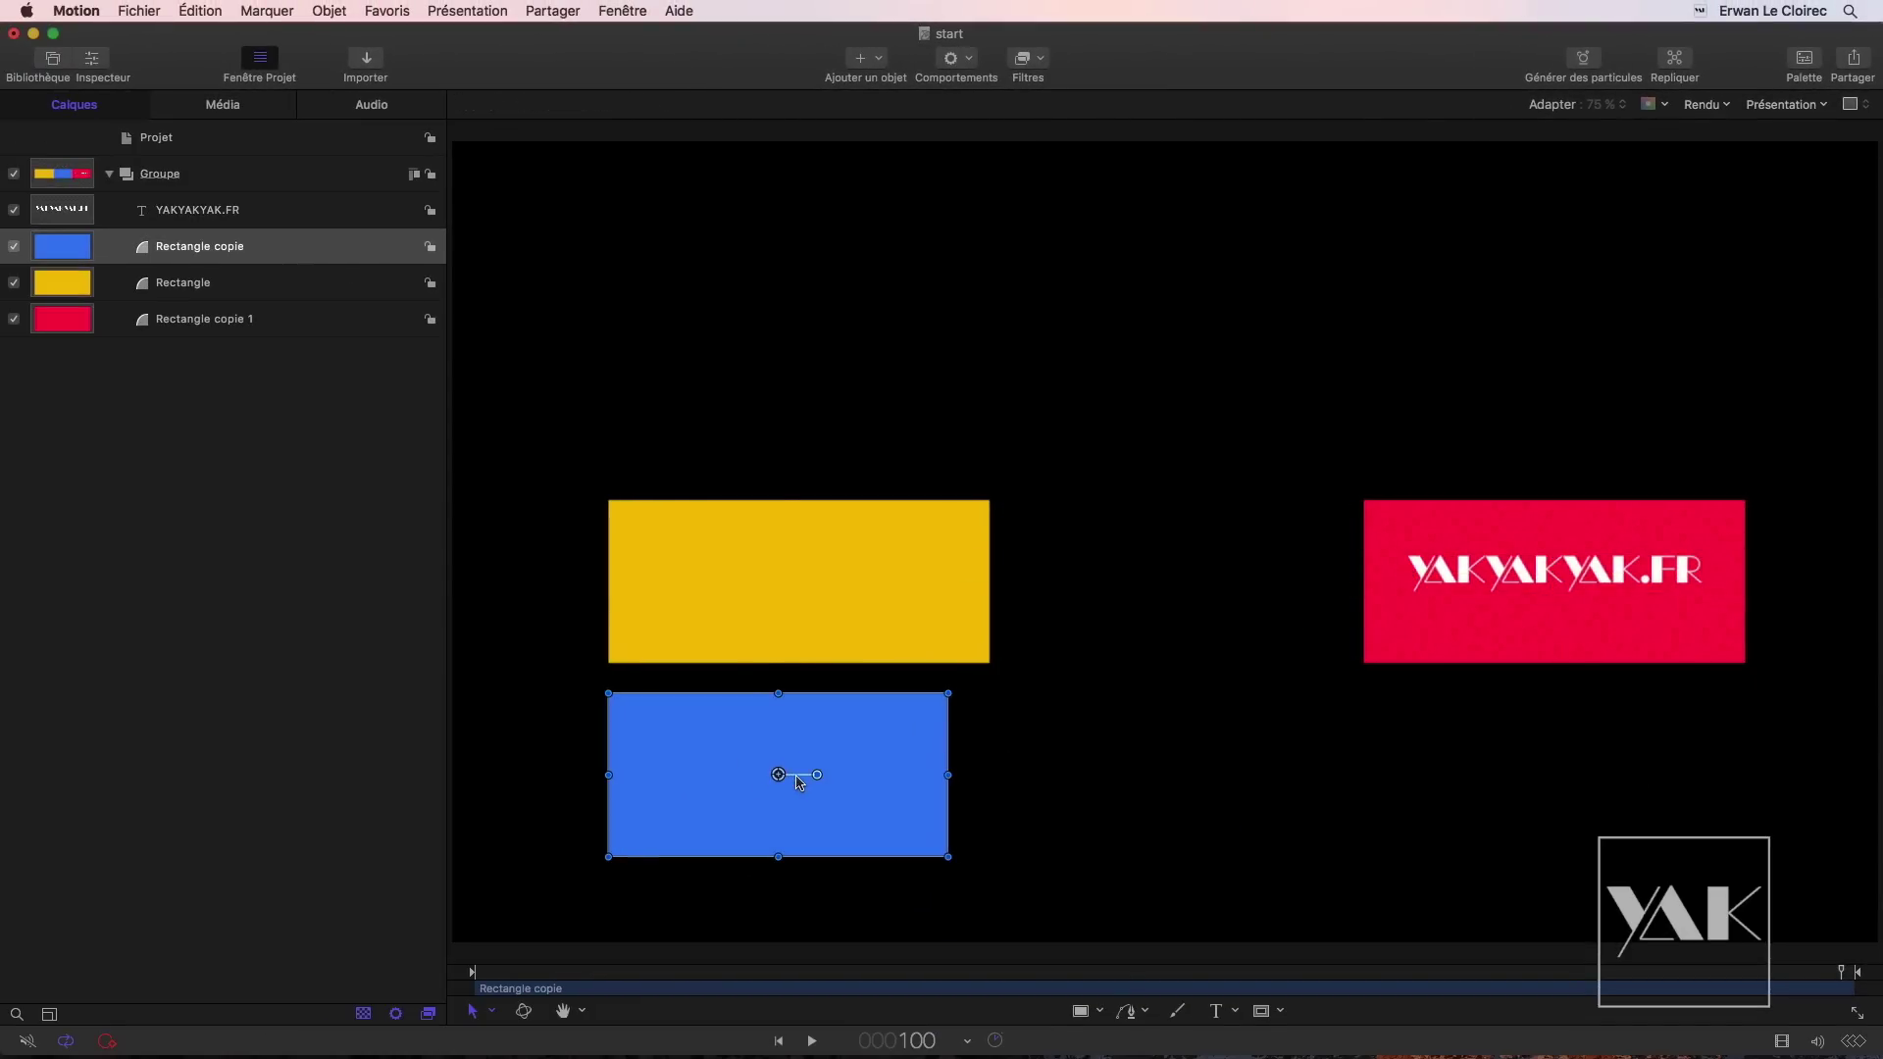
drag(947, 775, 991, 775)
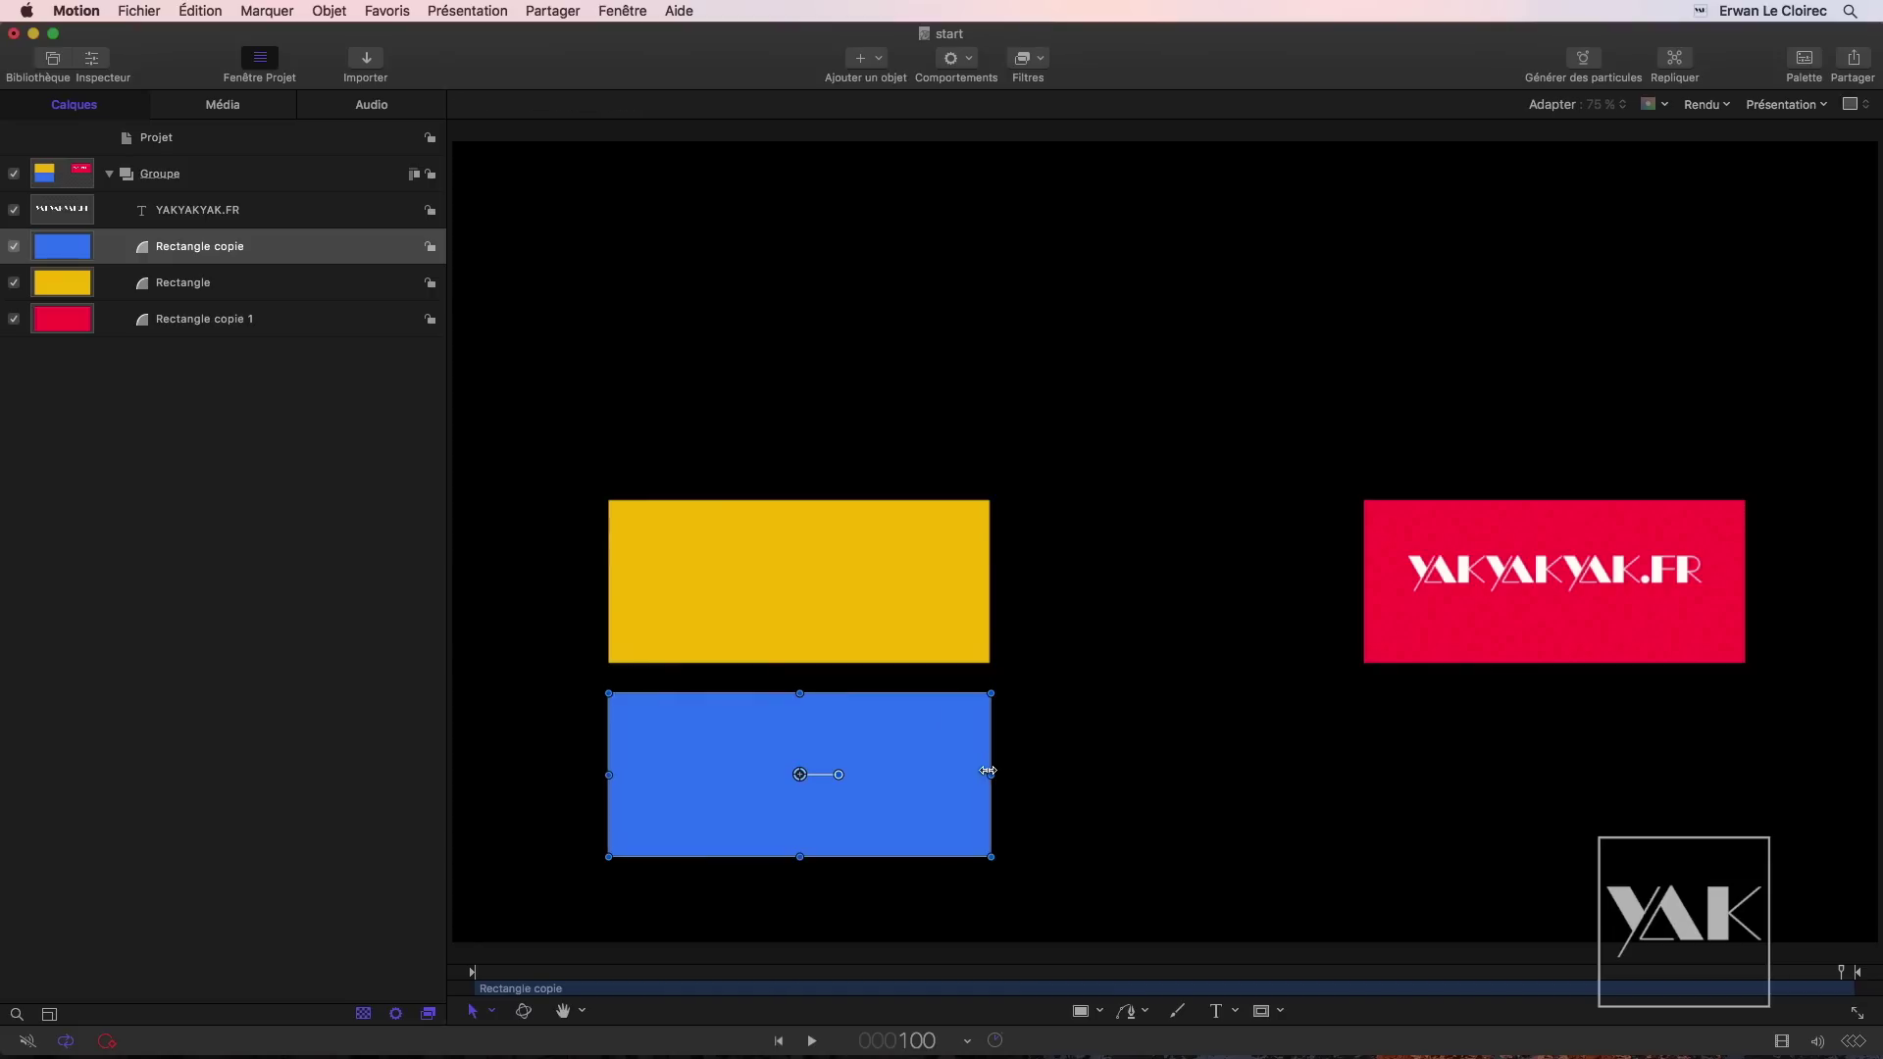
drag(876, 746, 1324, 749)
Step: Move the YAKYAKYAK.FR text off the red rectangle to above the gap between the yellow and red rectangles
drag(1526, 579, 1189, 541)
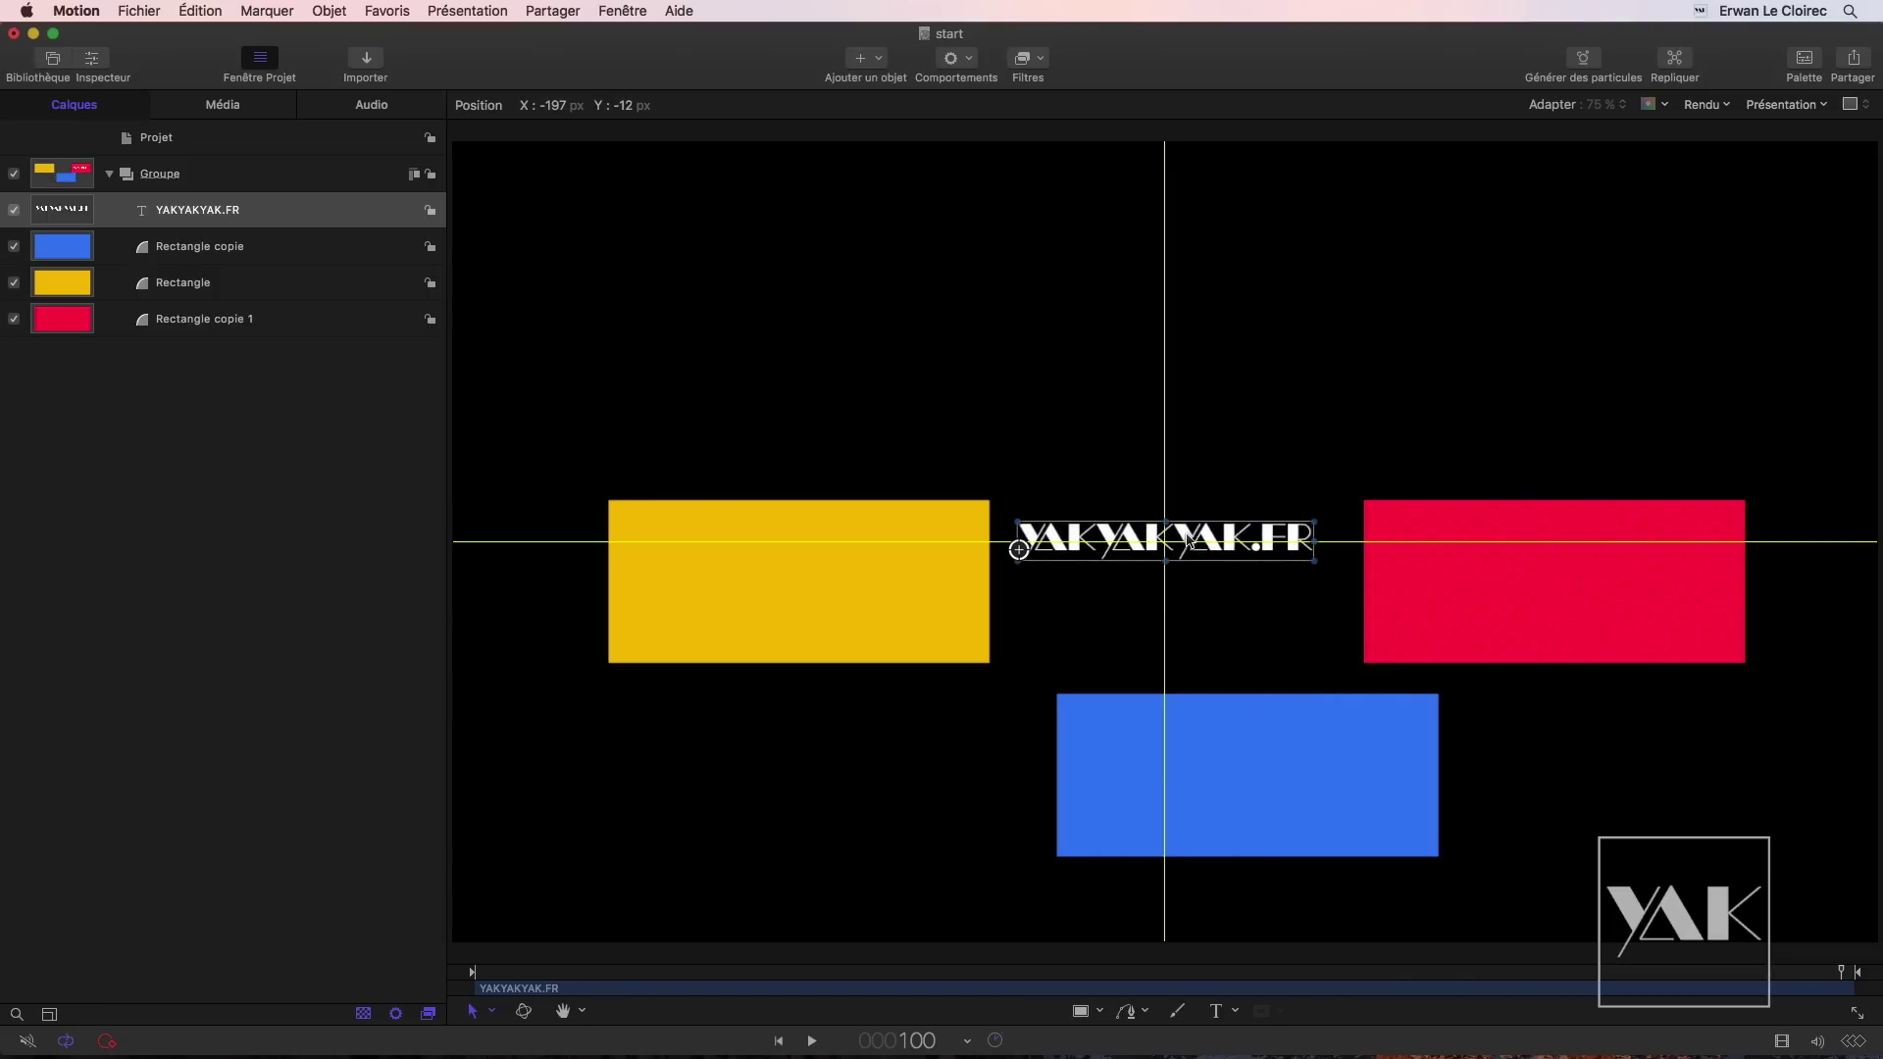
drag(1188, 541, 1184, 417)
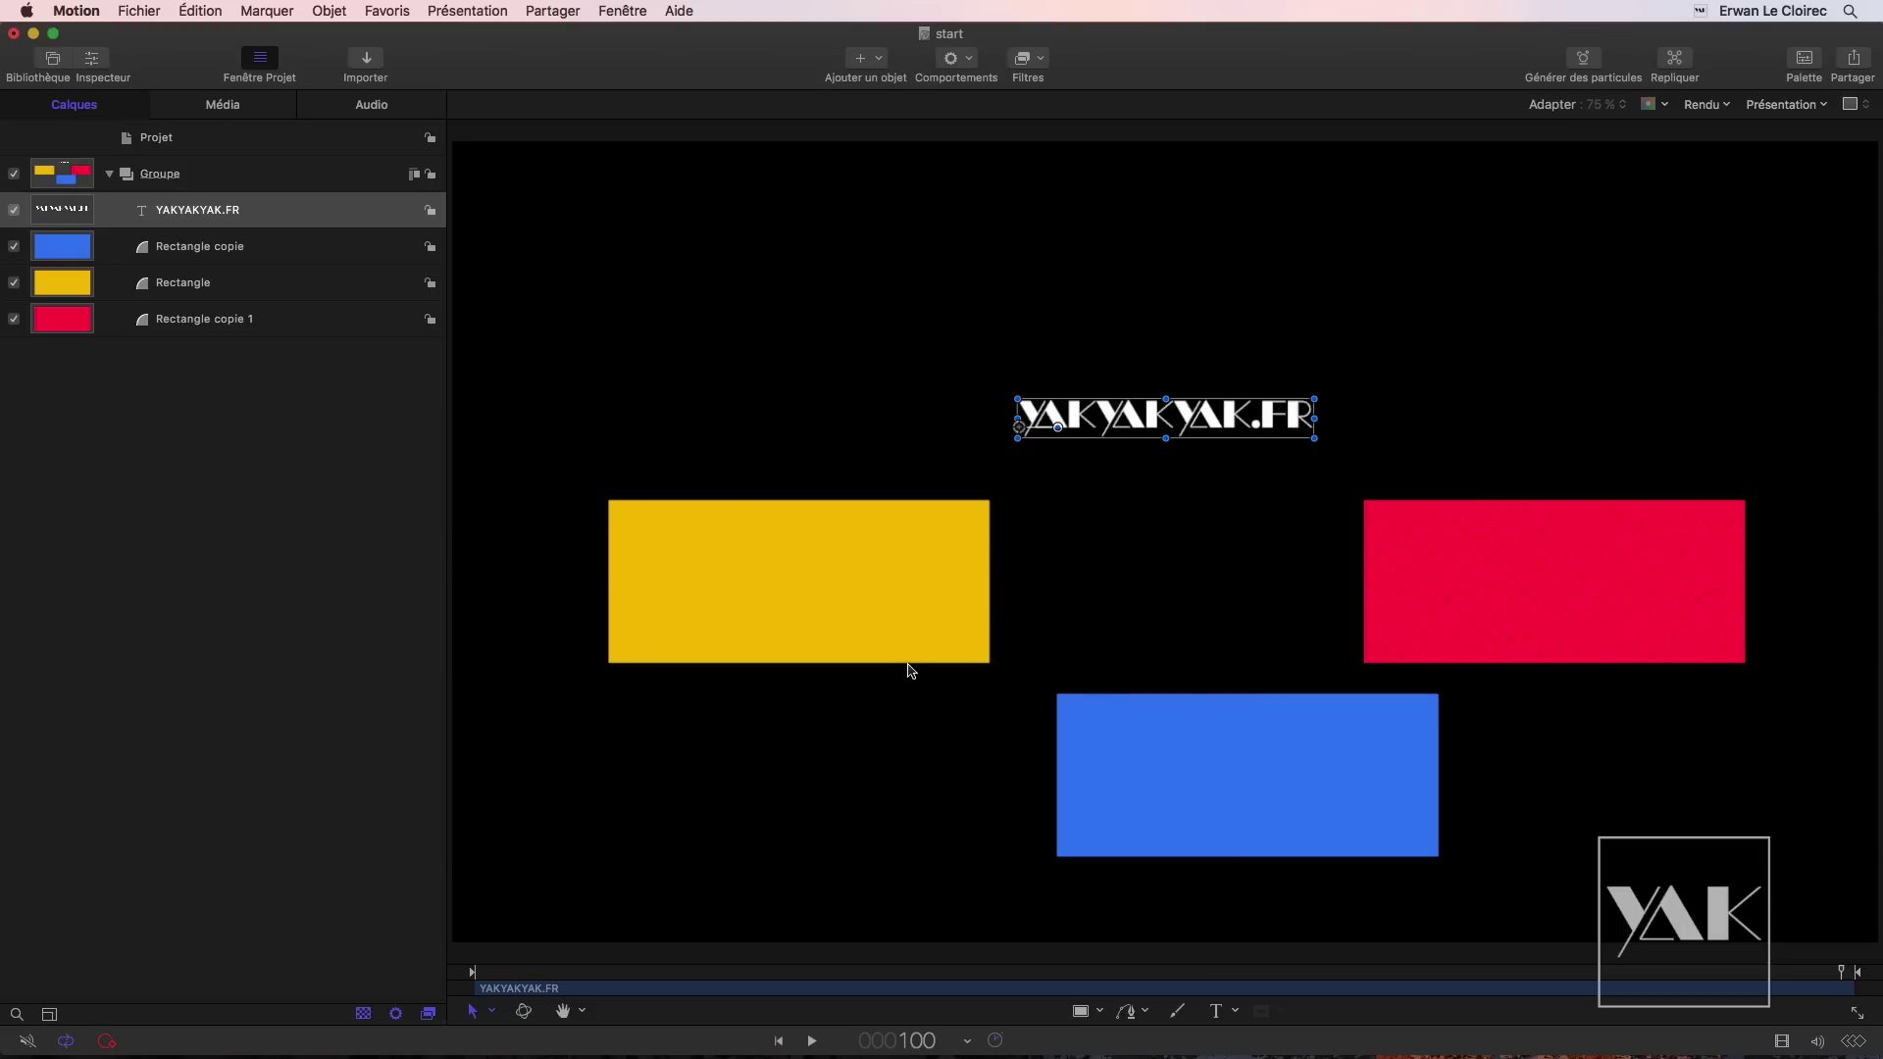
Step: Select the three rectangles and align their centres vertically on one row
mouse_move(1689, 896)
mouse_down()
mouse_move(1496, 790)
mouse_move(789, 578)
mouse_up()
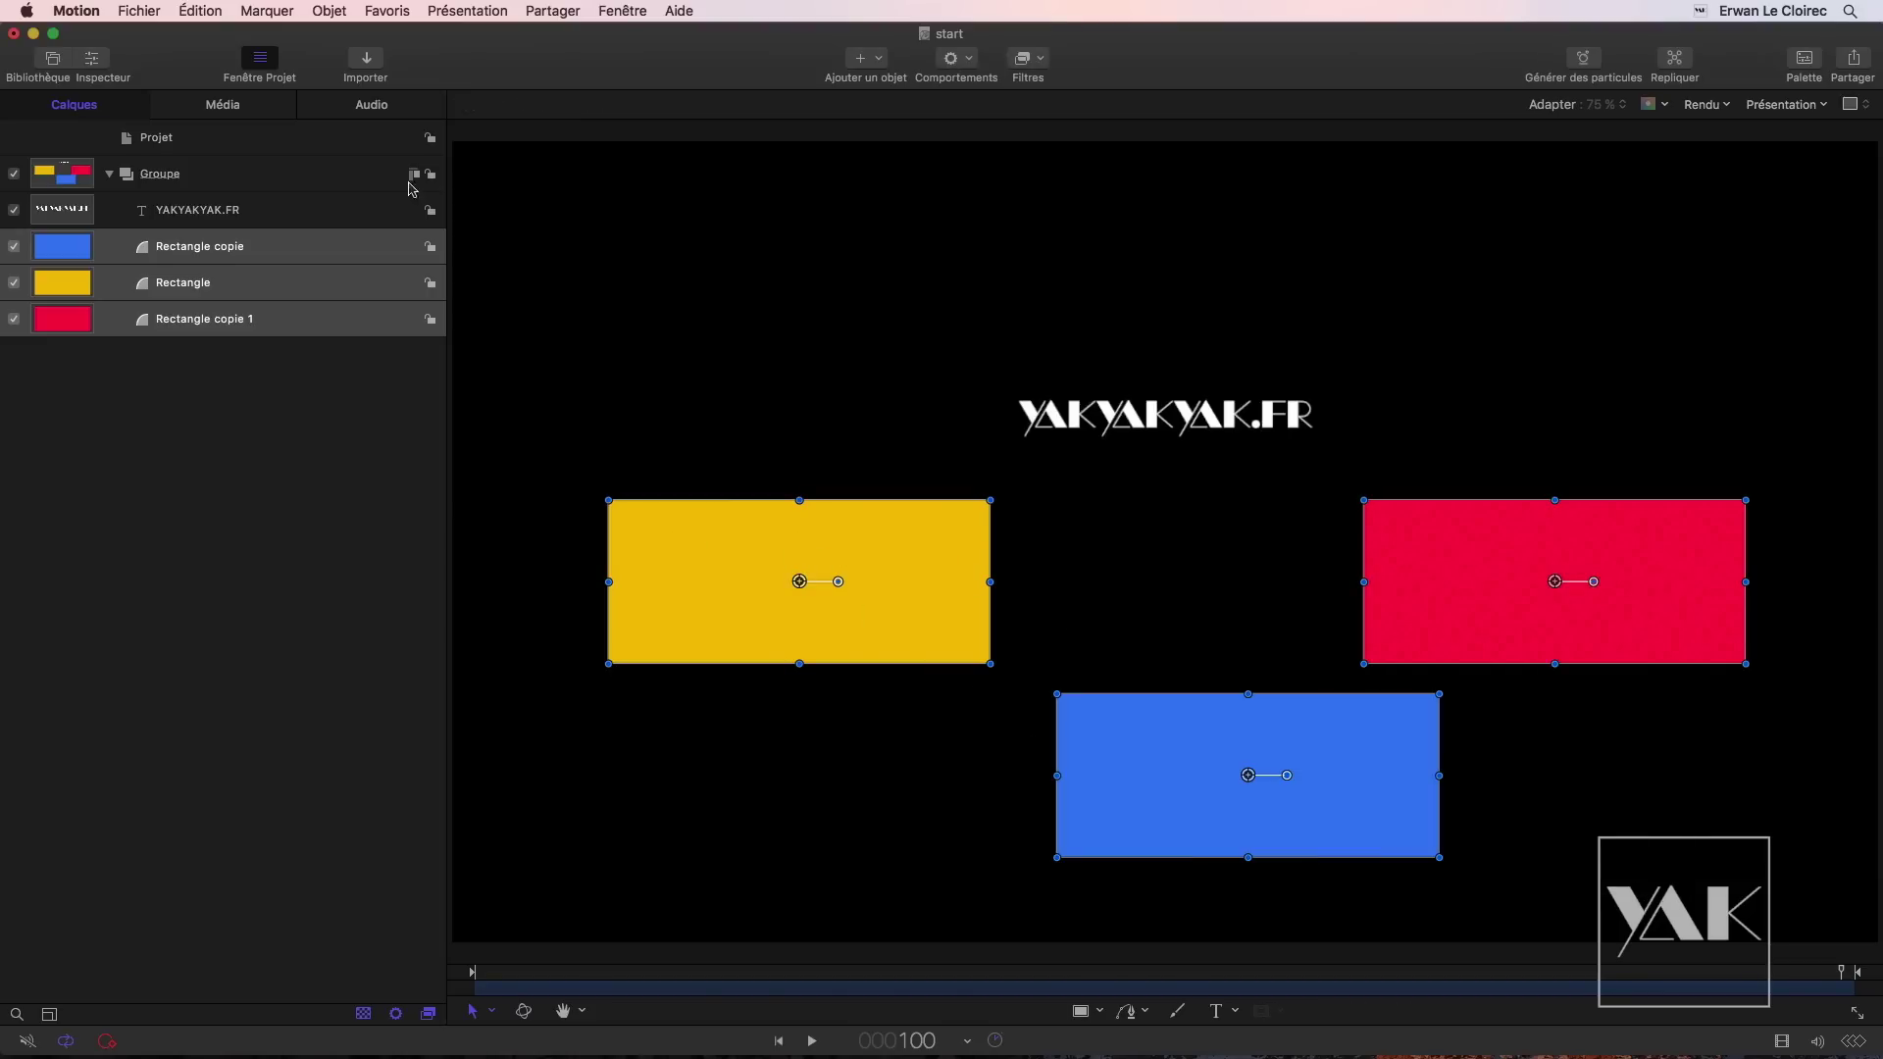
click(329, 10)
mouse_move(389, 257)
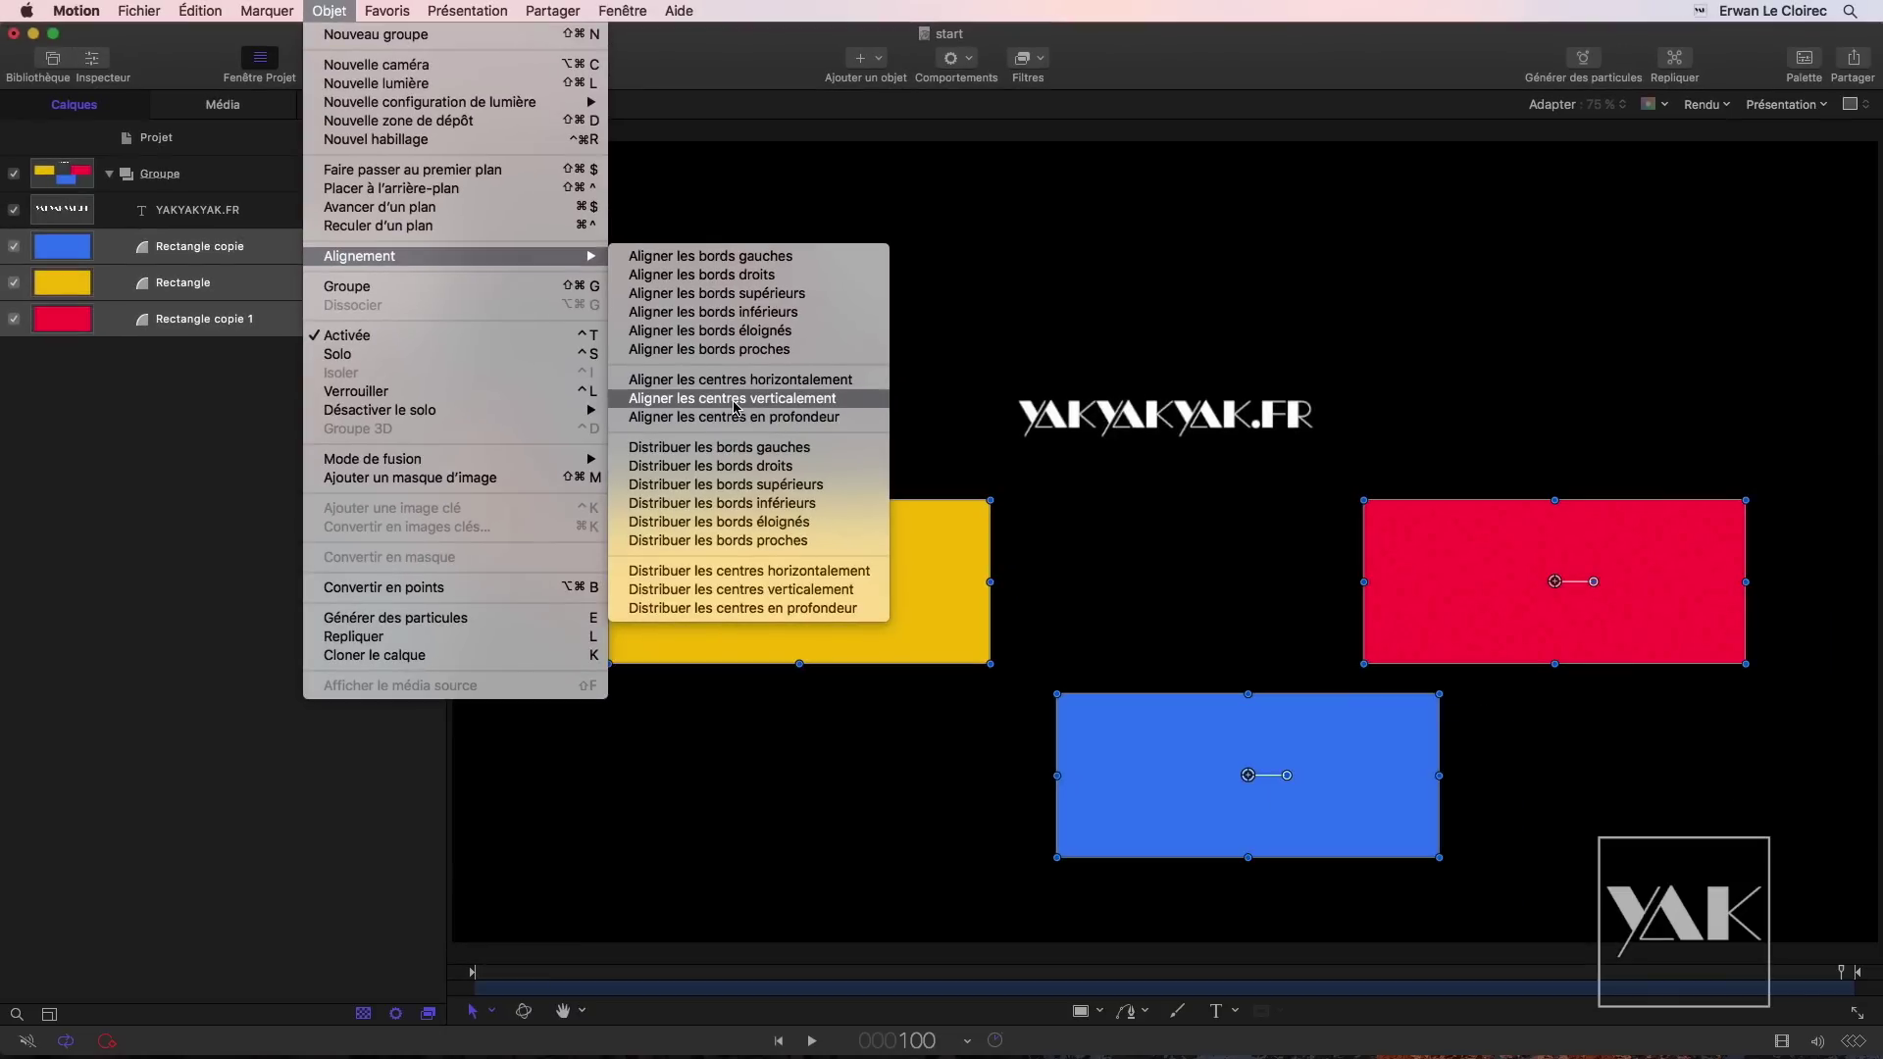
click(1022, 557)
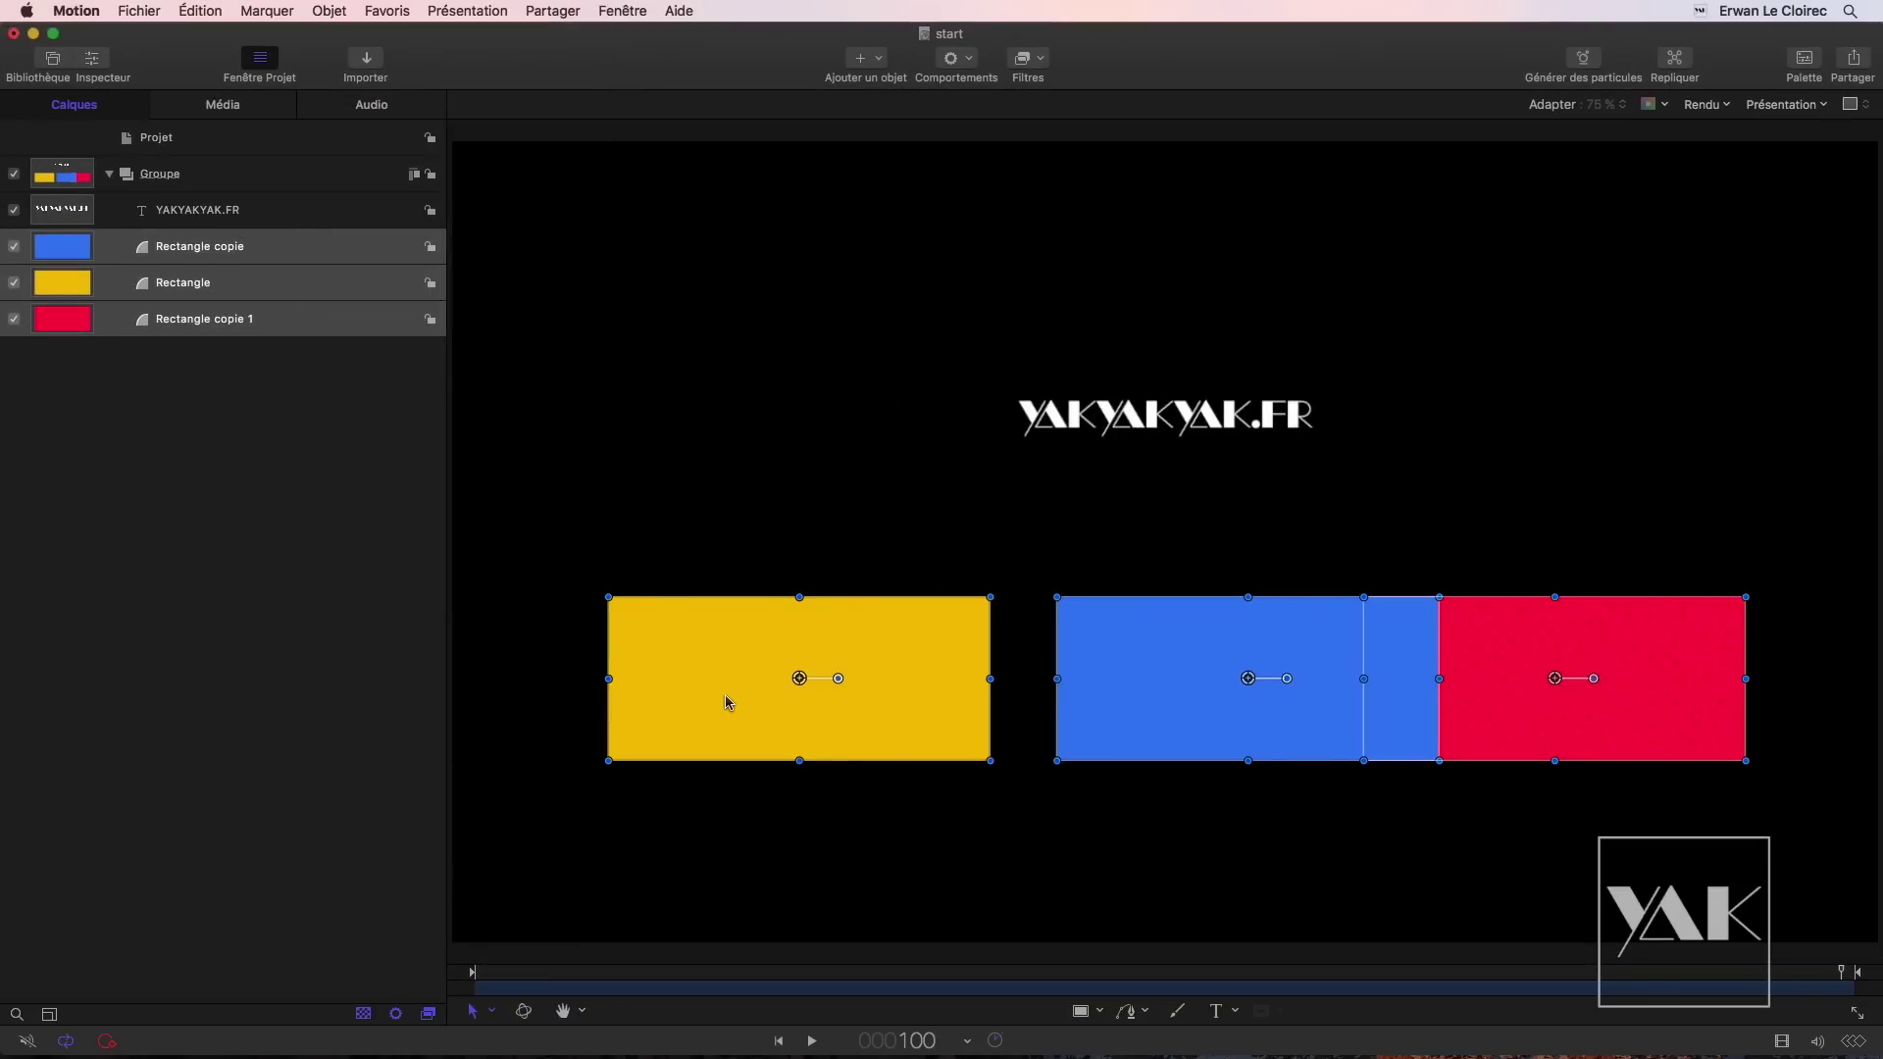
Step: Try to distribute the centres of the three rectangles vertically
click(331, 11)
mouse_move(402, 263)
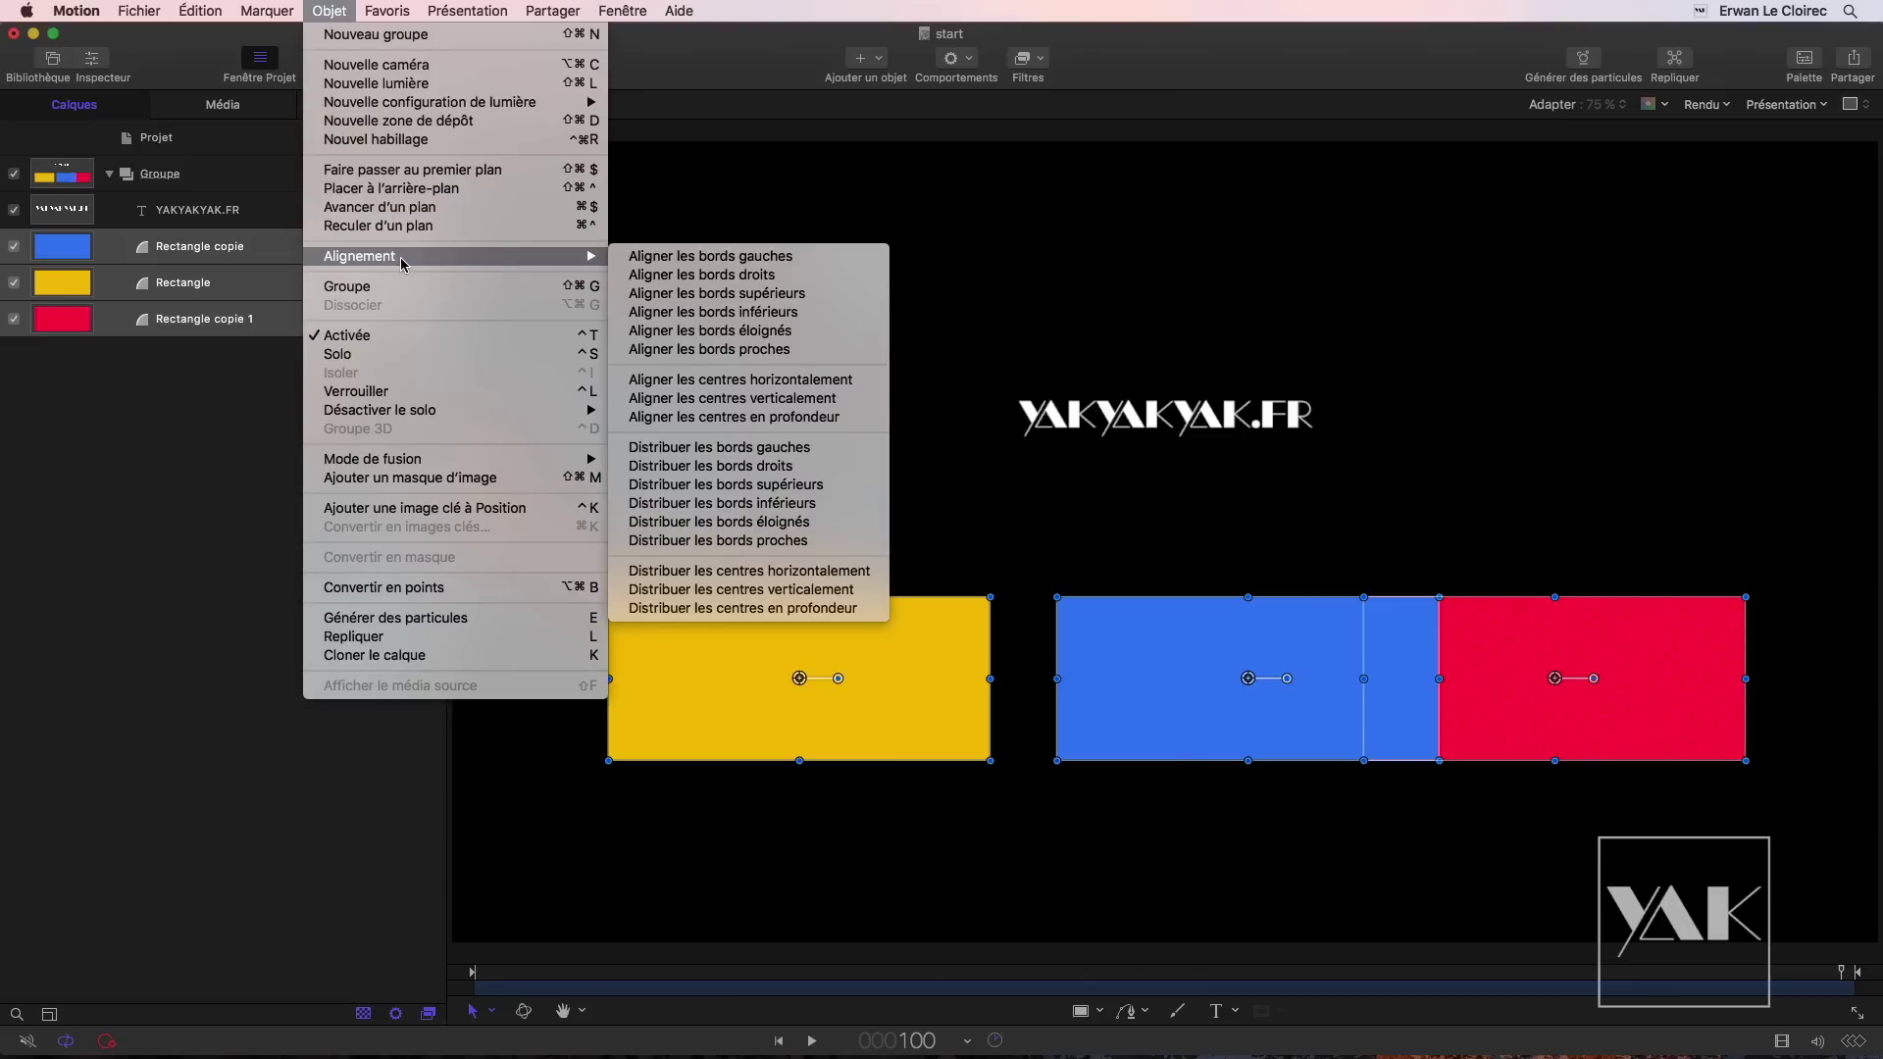
click(810, 589)
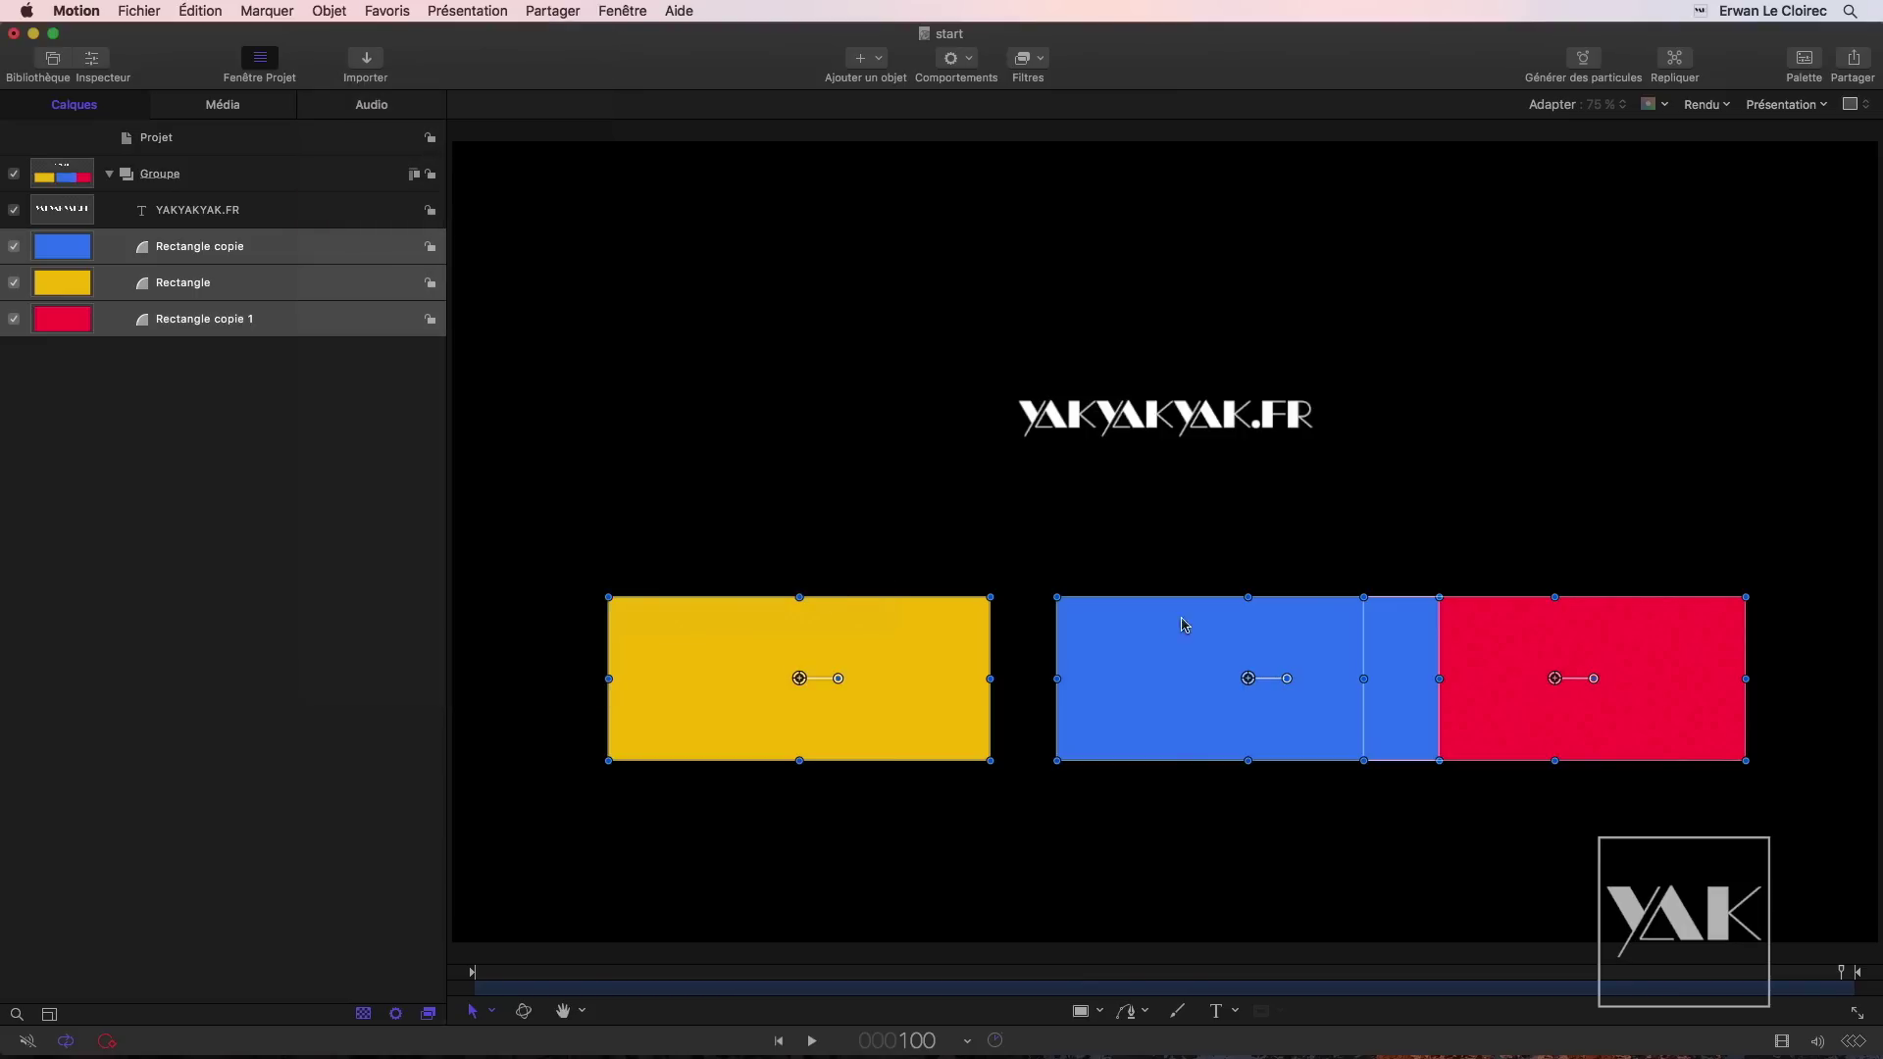
Step: Distribute the centres of the three rectangles horizontally and clear the selection
click(324, 8)
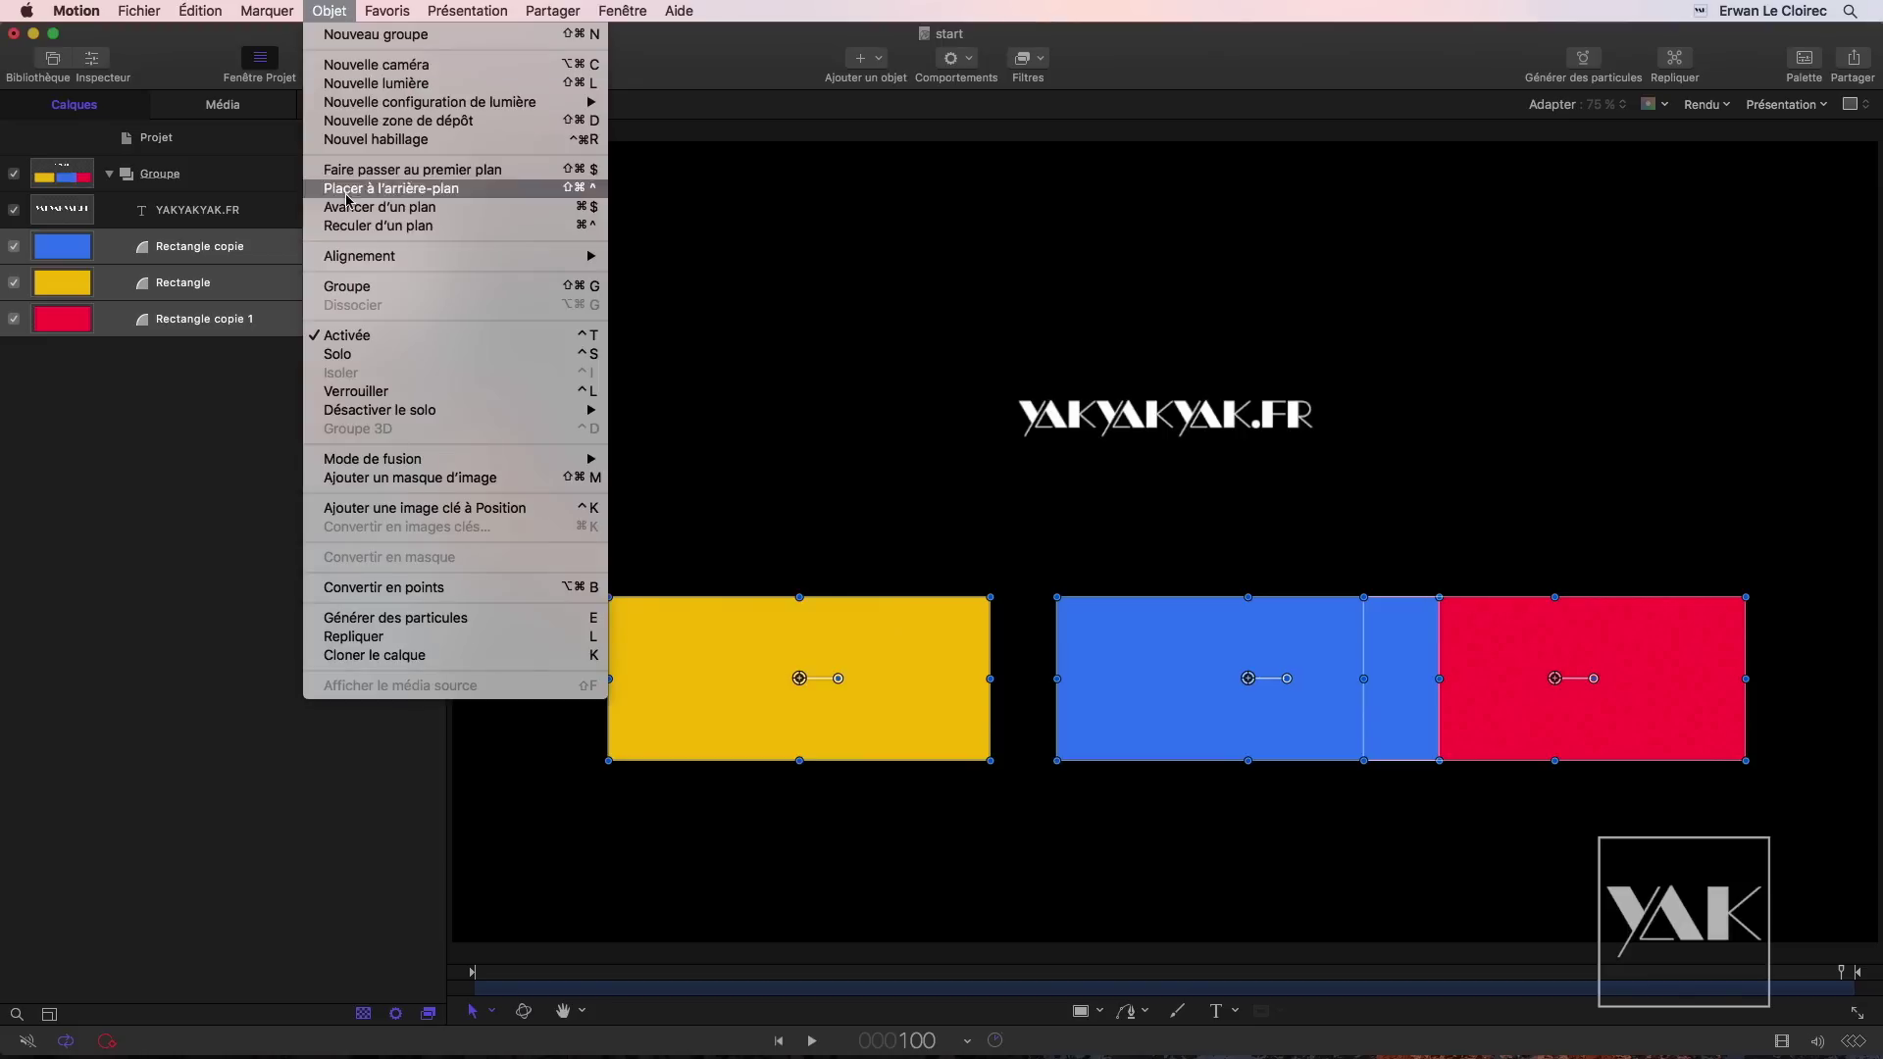
mouse_move(392, 256)
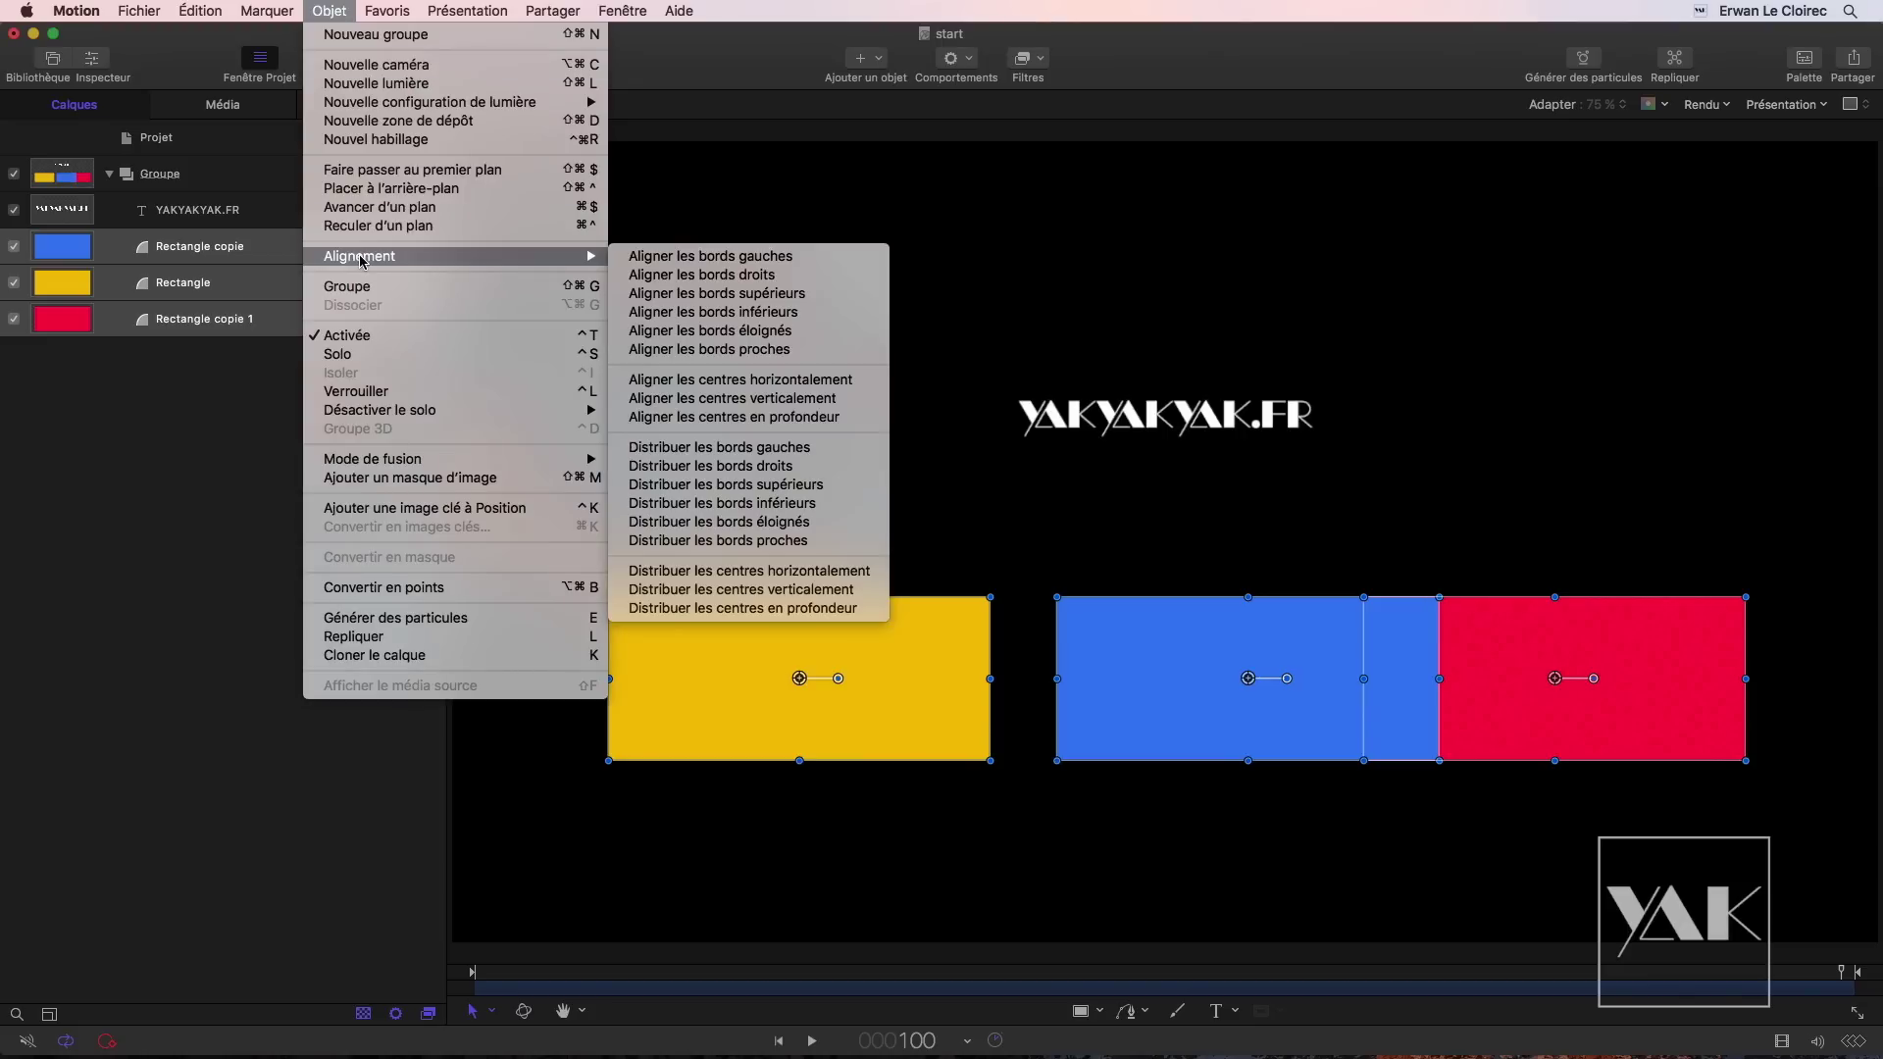
click(857, 575)
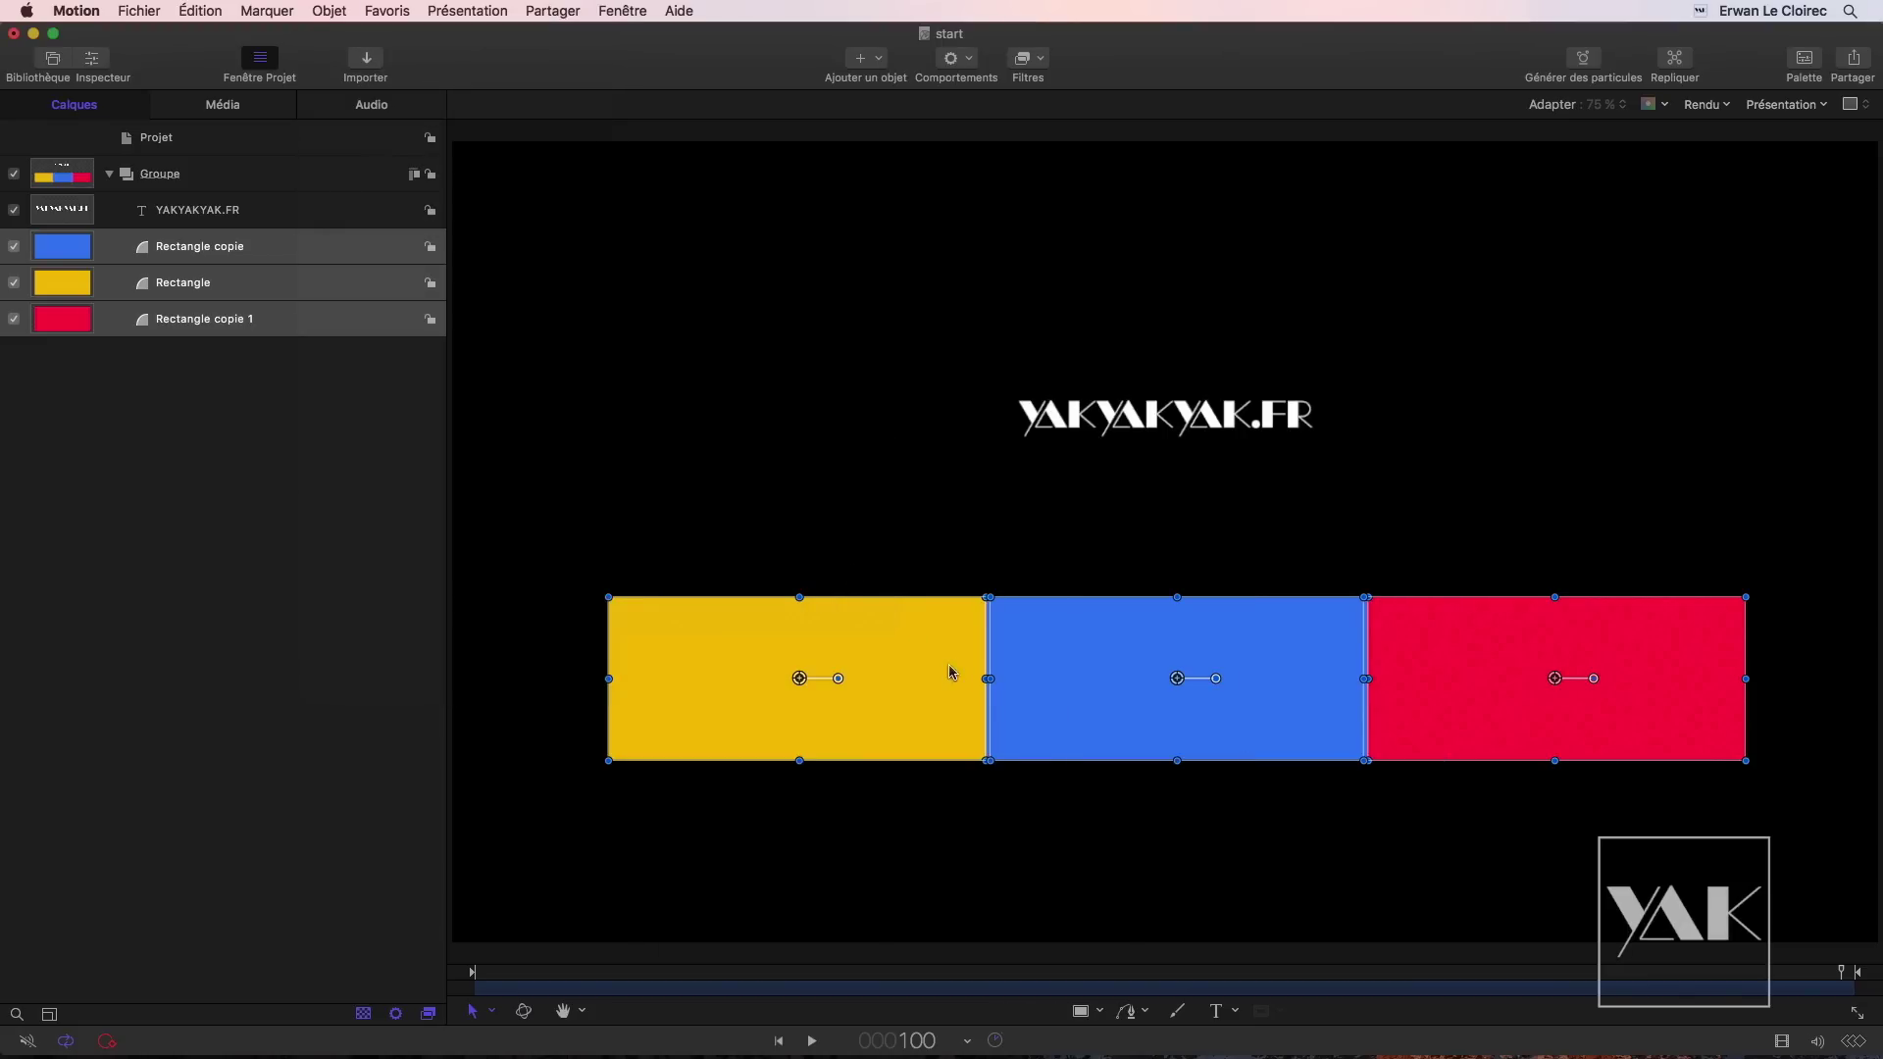
click(939, 814)
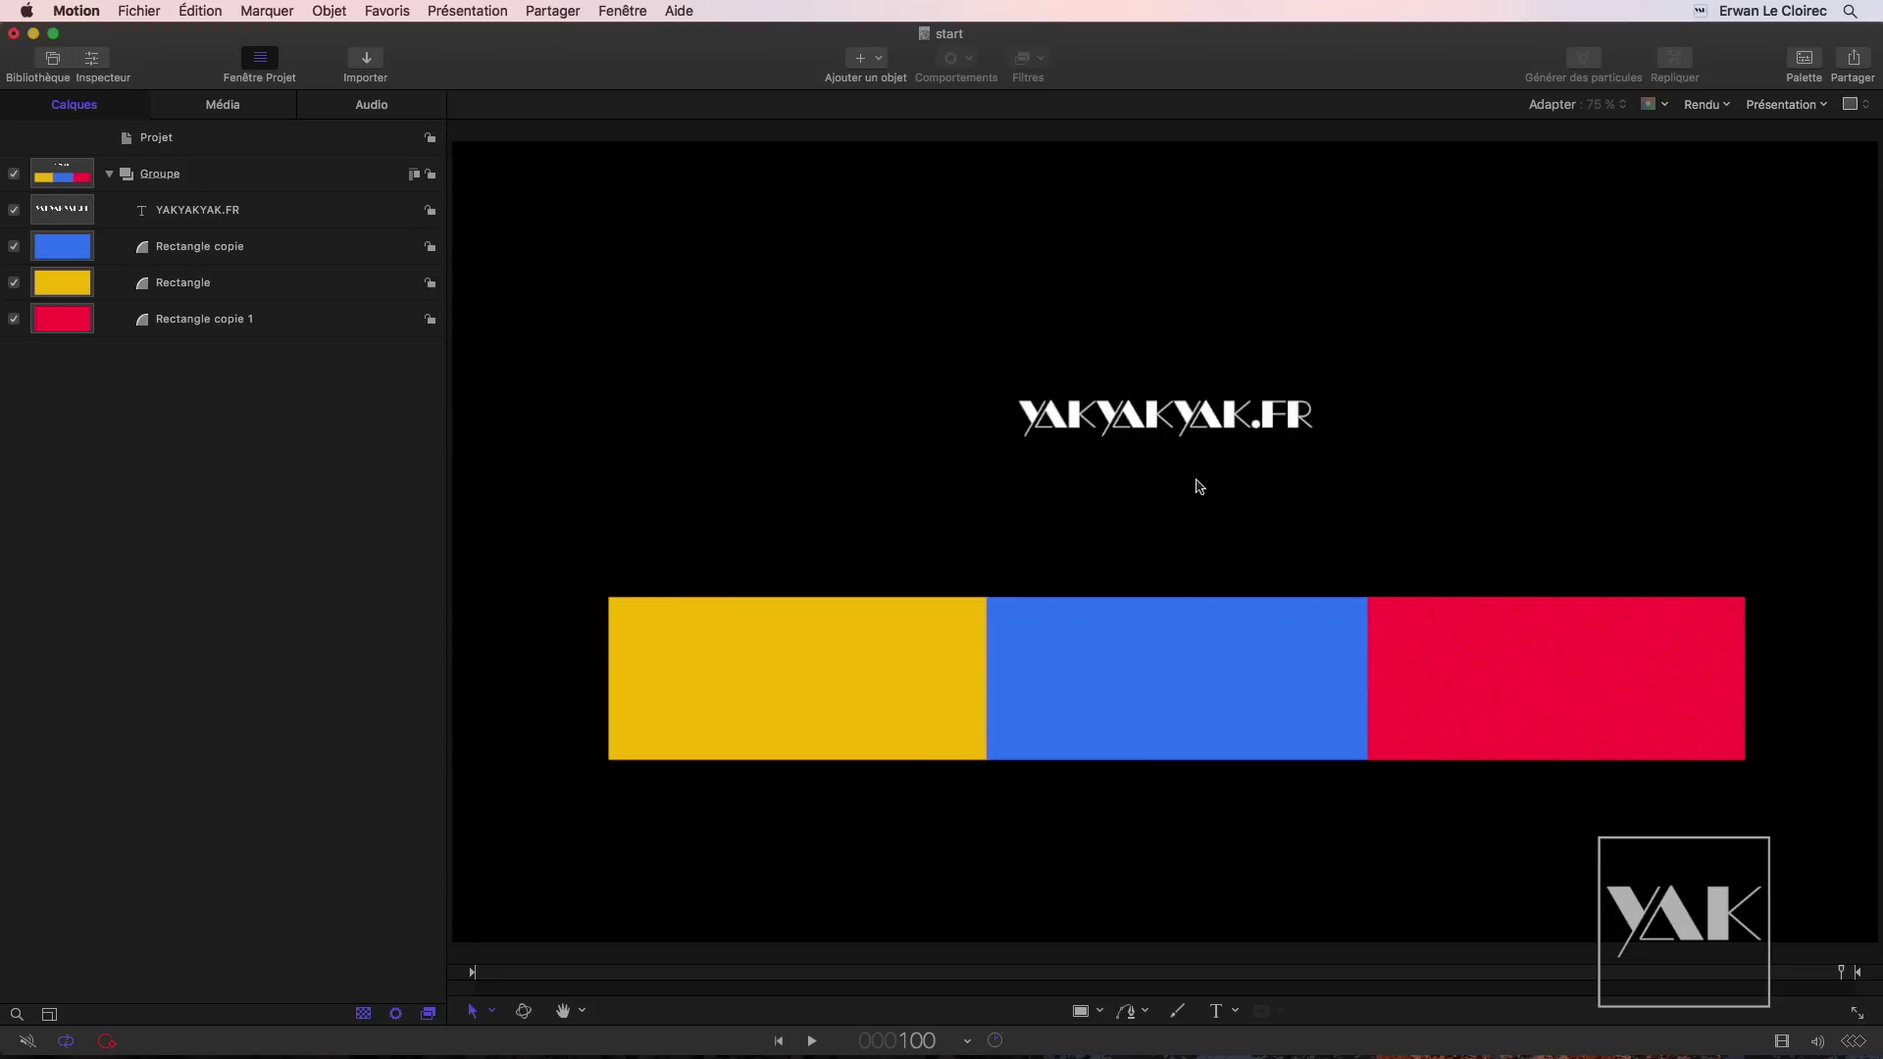
click(313, 9)
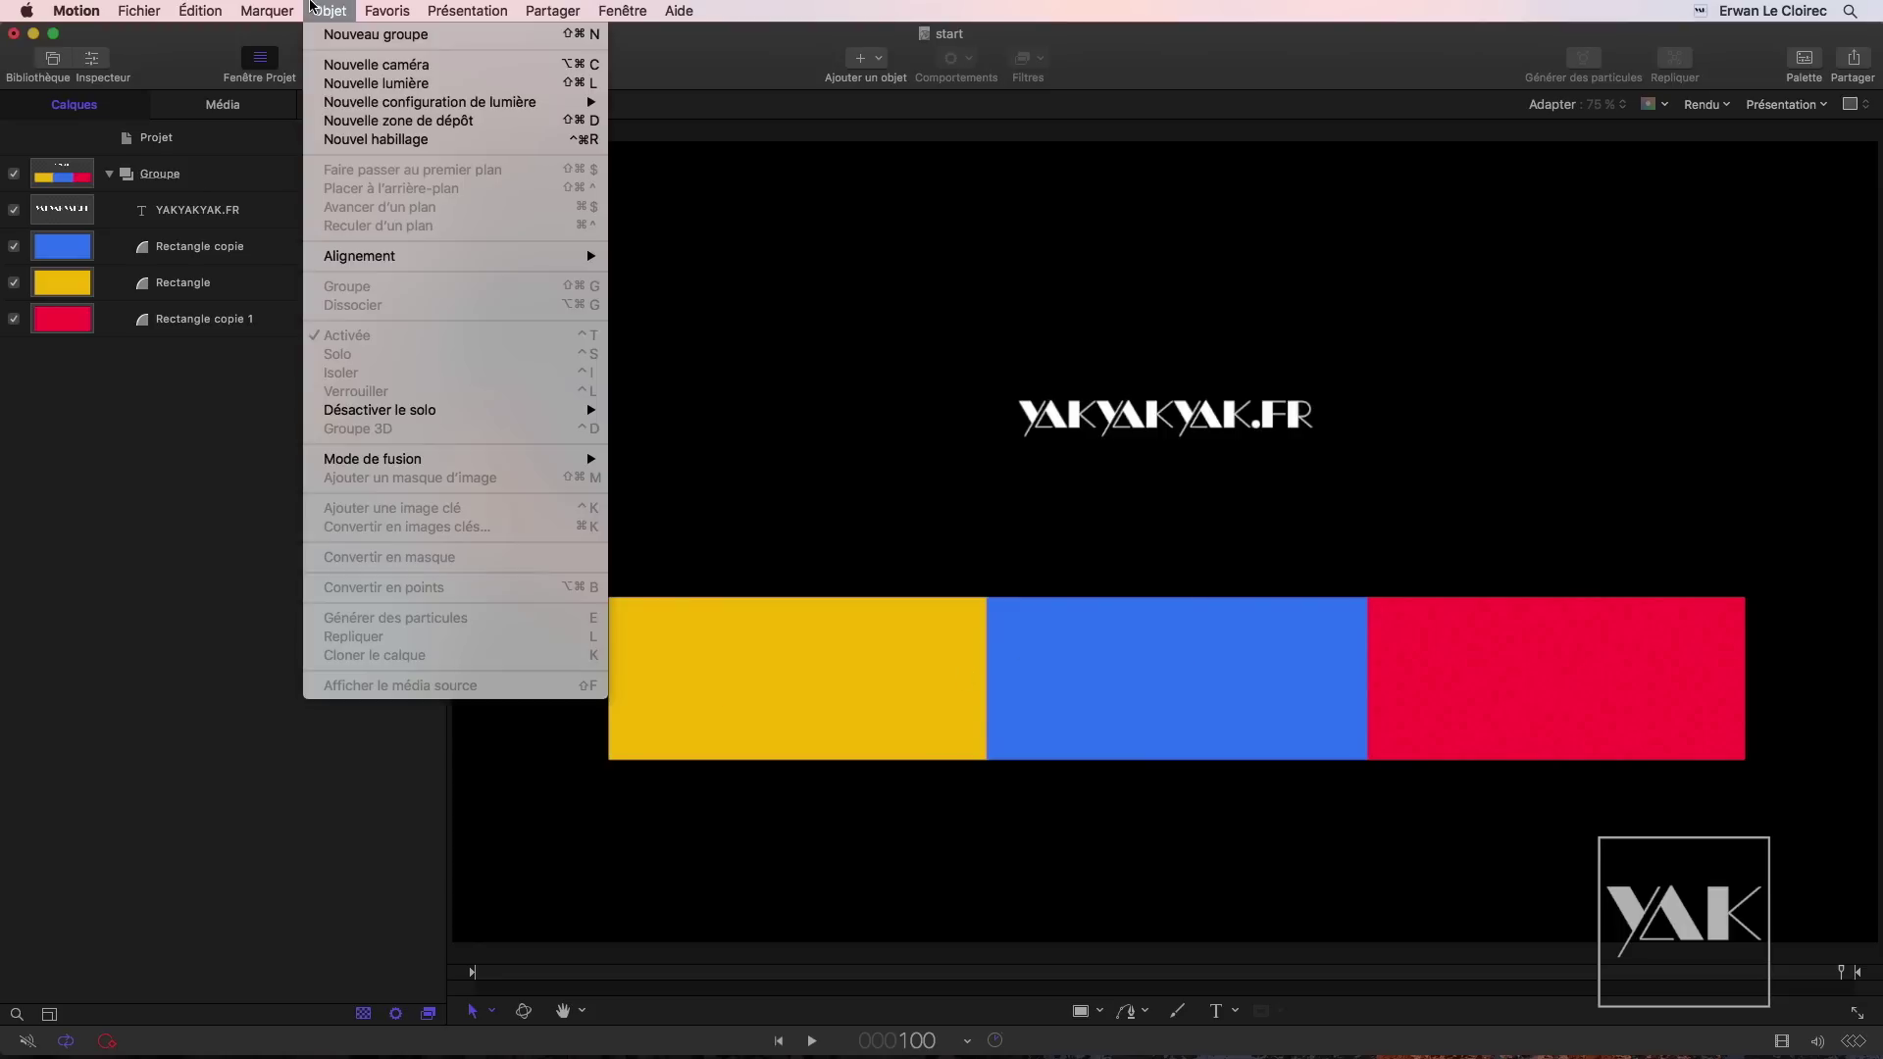
mouse_move(377, 257)
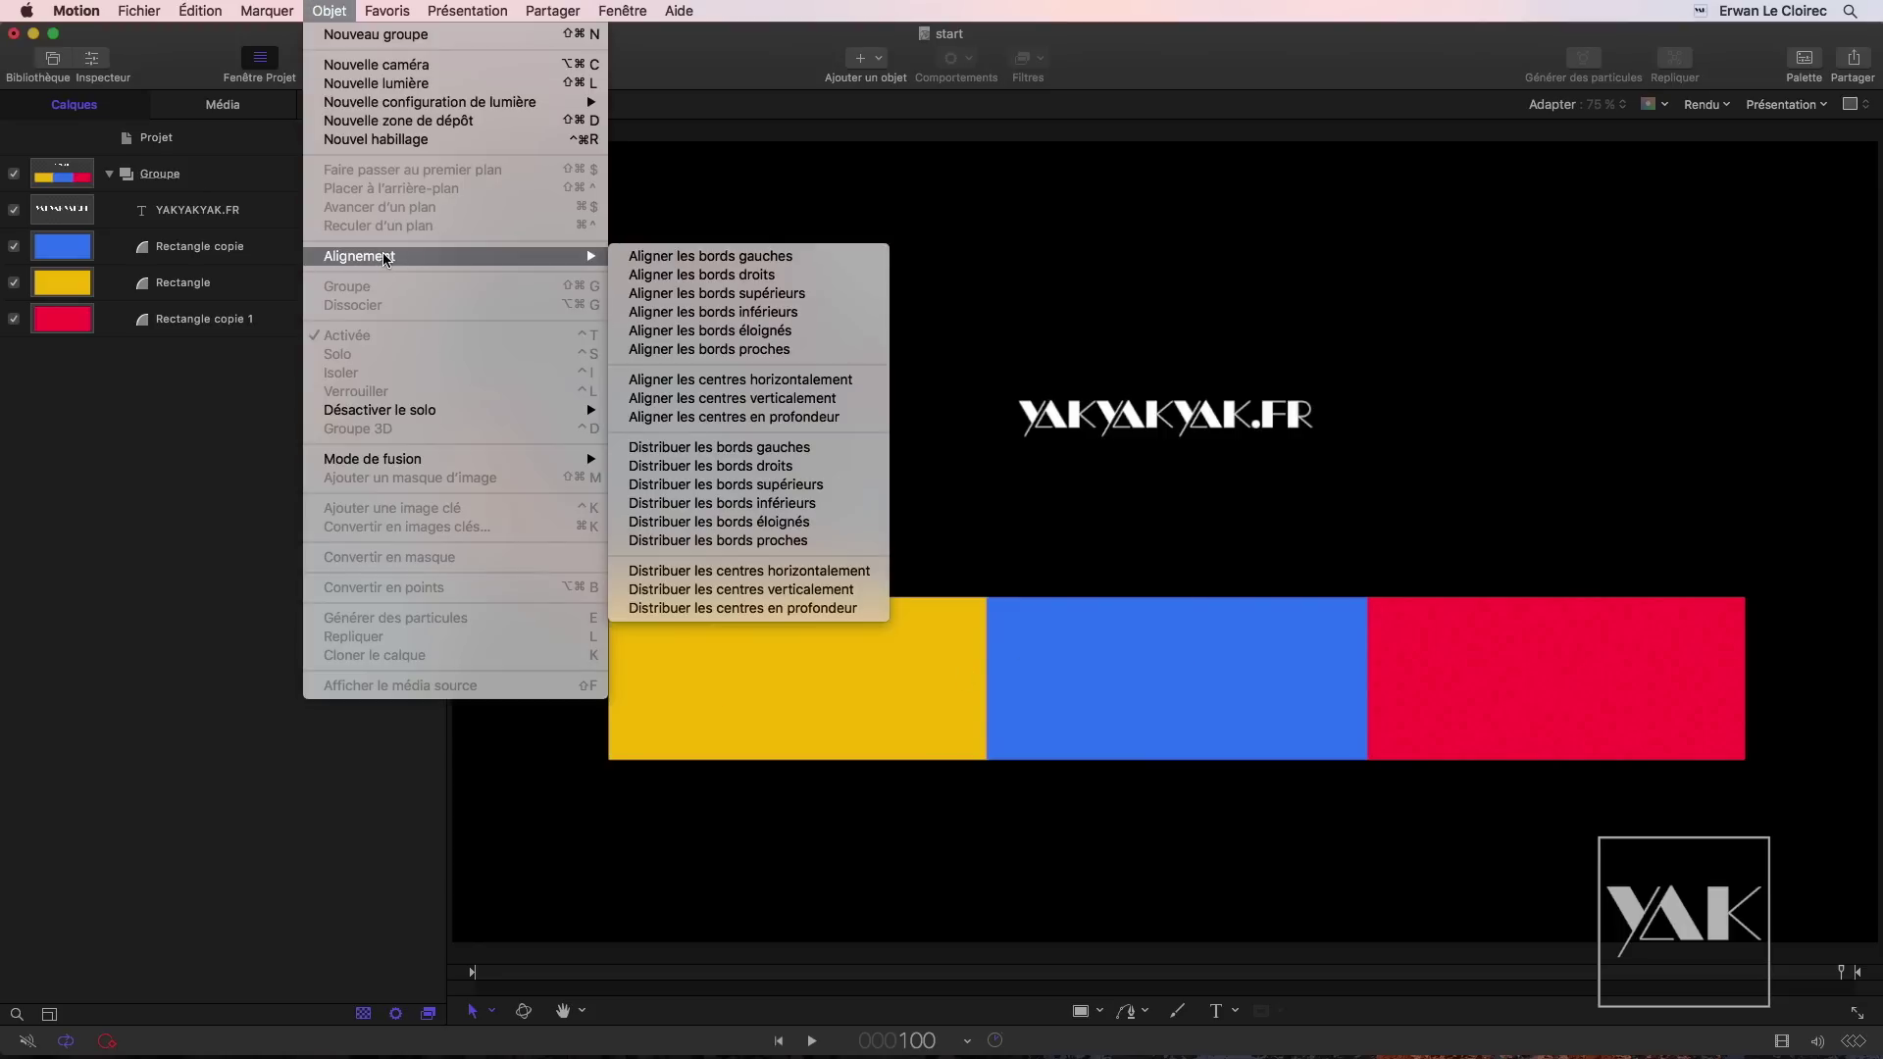
click(774, 202)
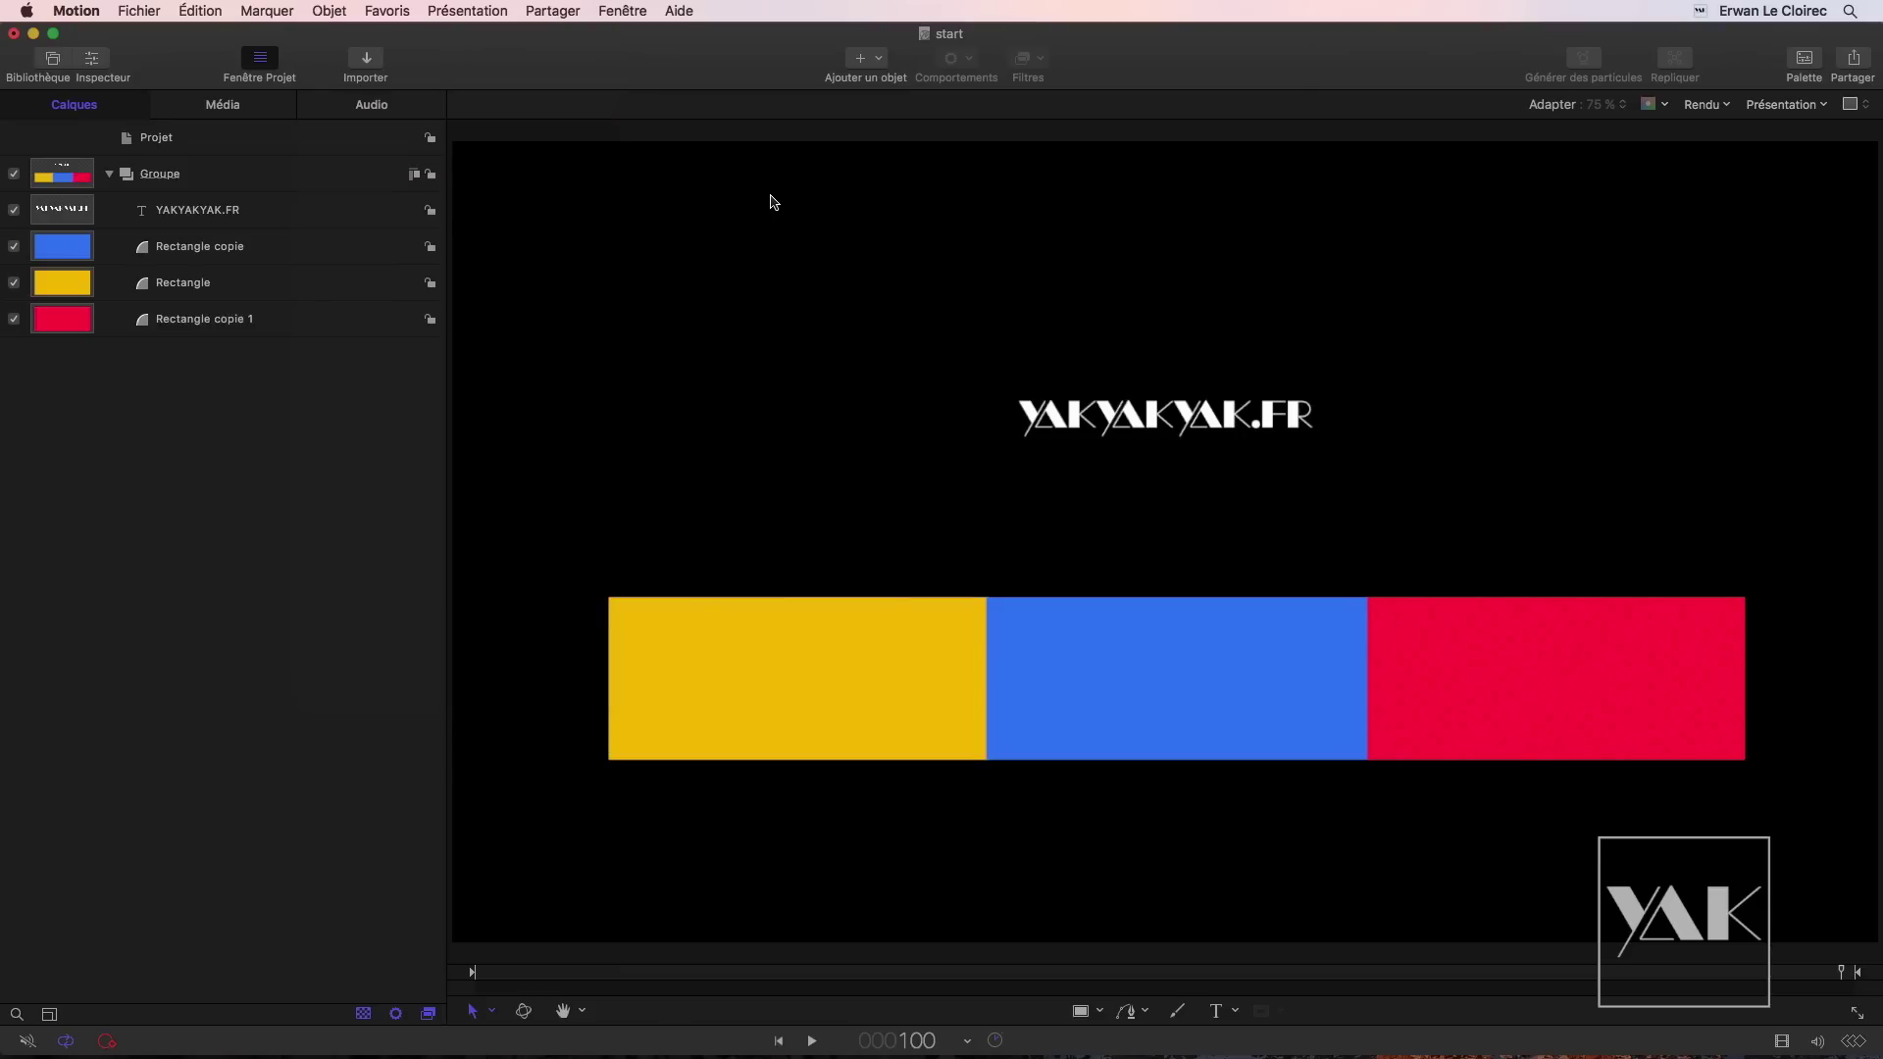
Step: Spread the rectangles apart: blue up under the text, yellow down to its left, red down to its right level with yellow
click(1135, 667)
drag(1146, 697, 1142, 560)
drag(785, 704, 727, 750)
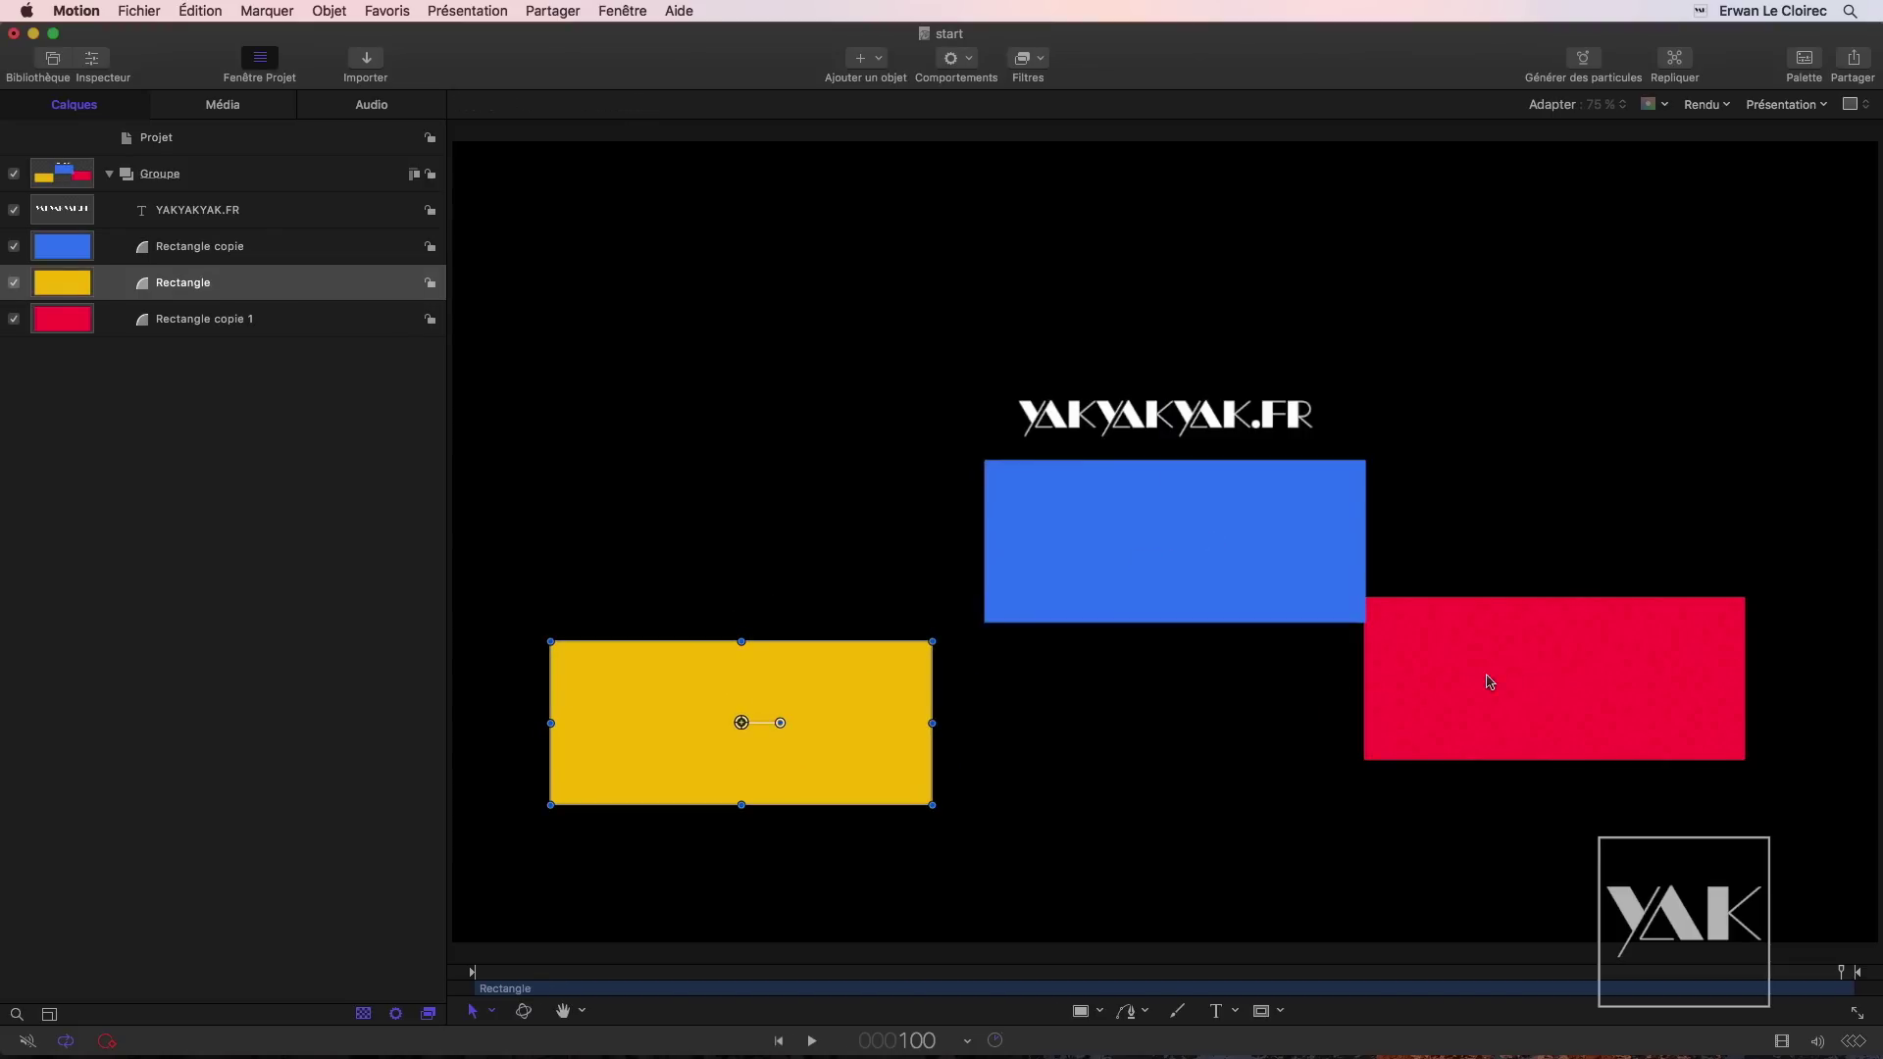
click(1522, 687)
drag(1504, 660, 1566, 708)
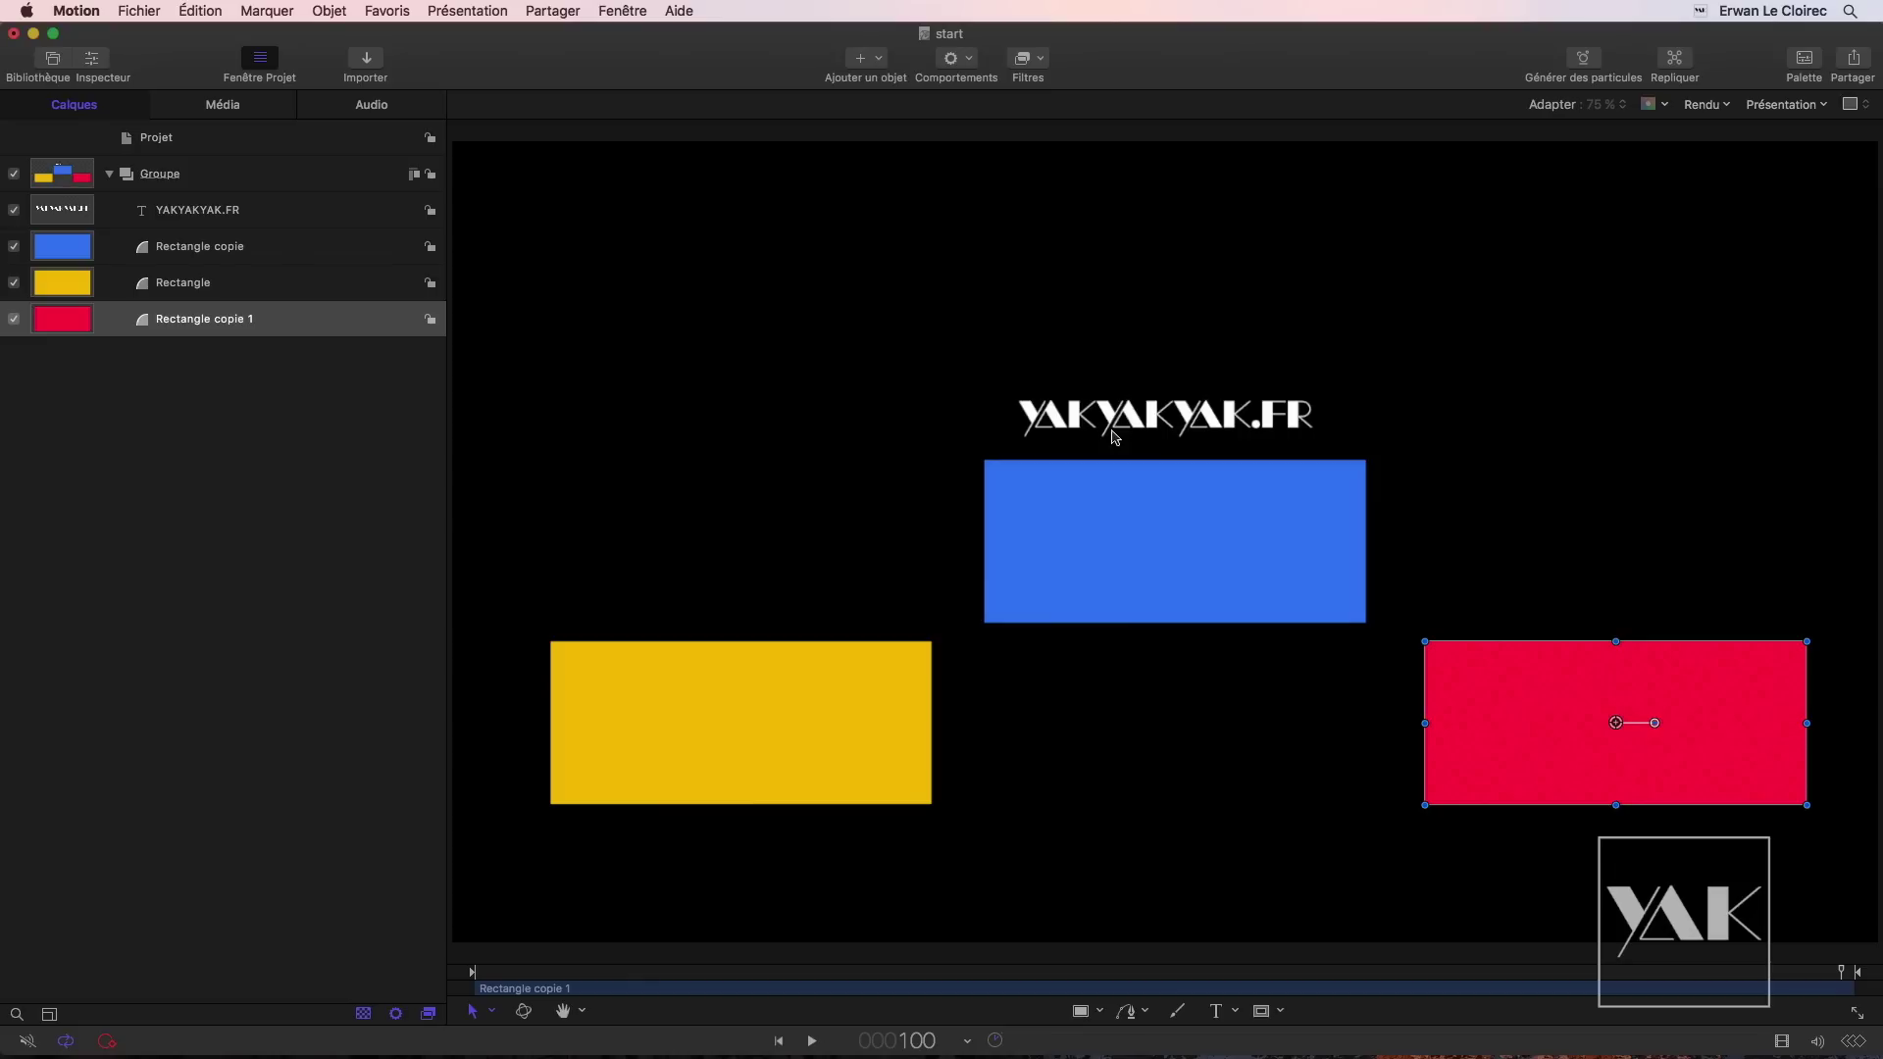
click(247, 207)
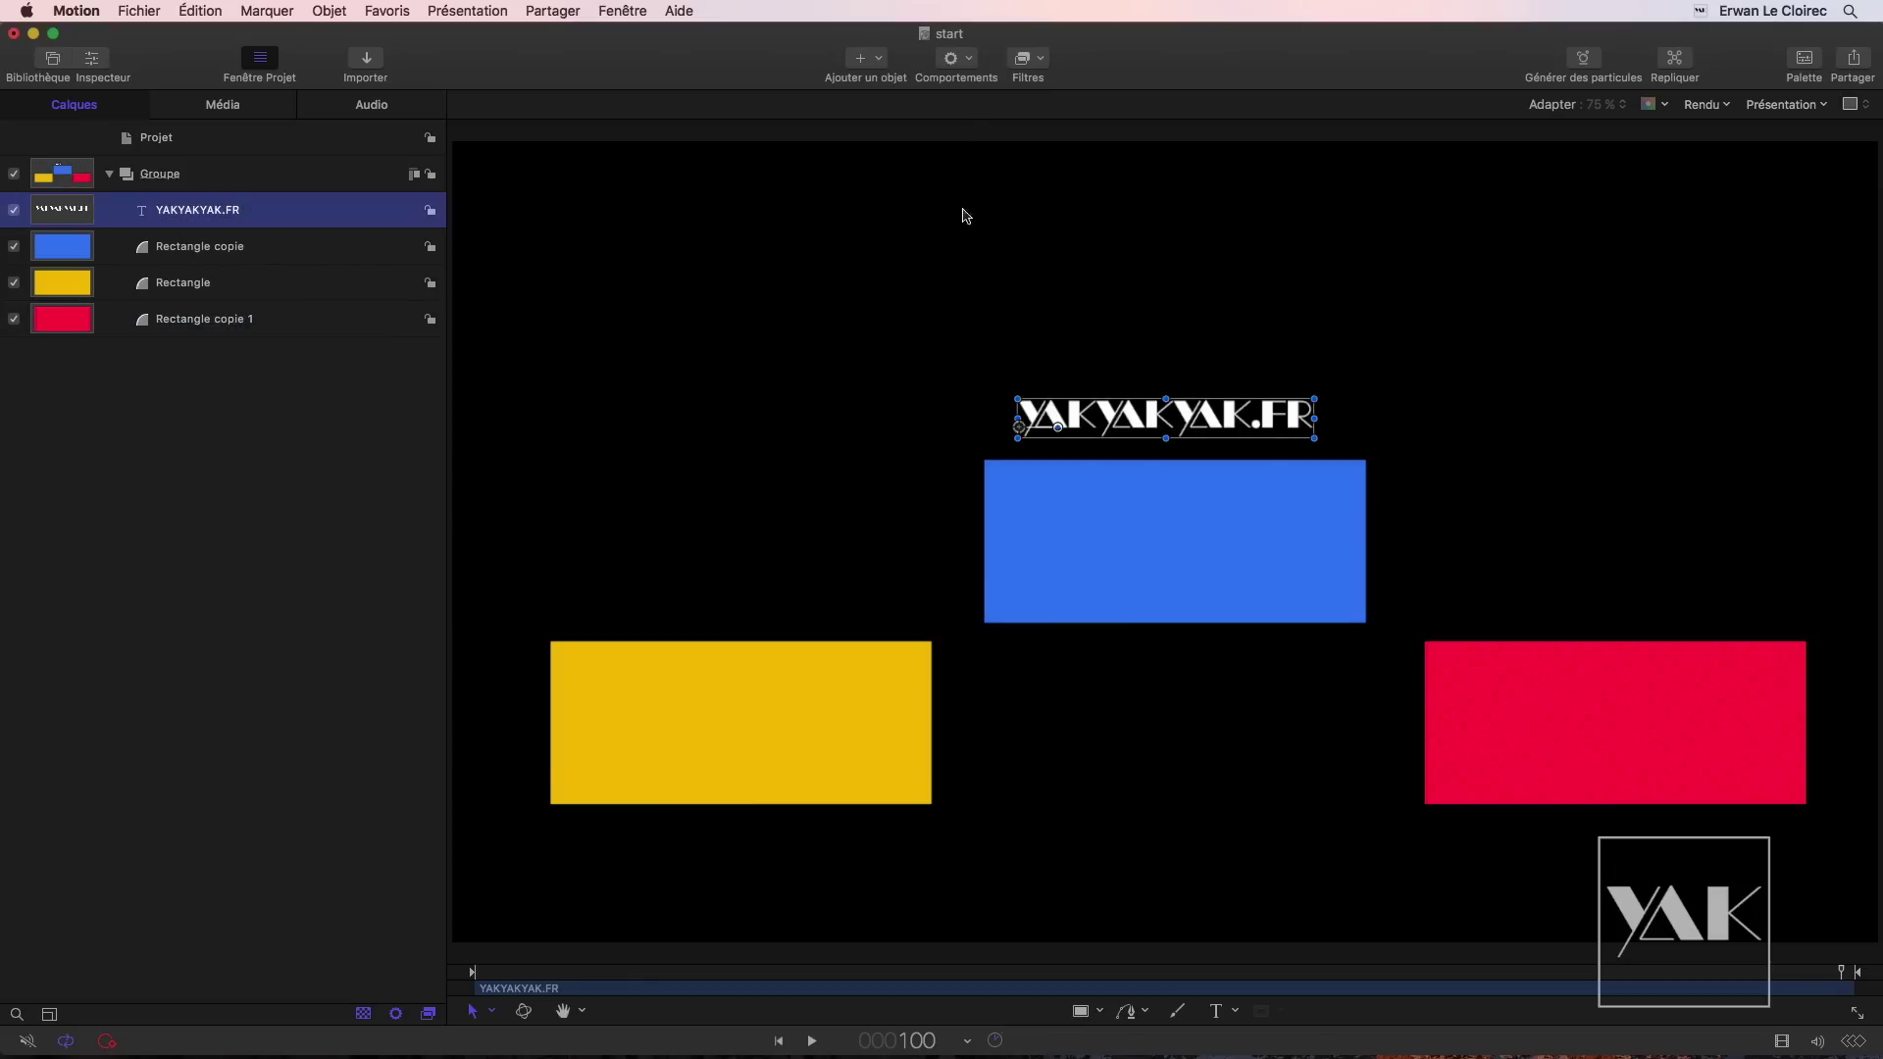
click(969, 57)
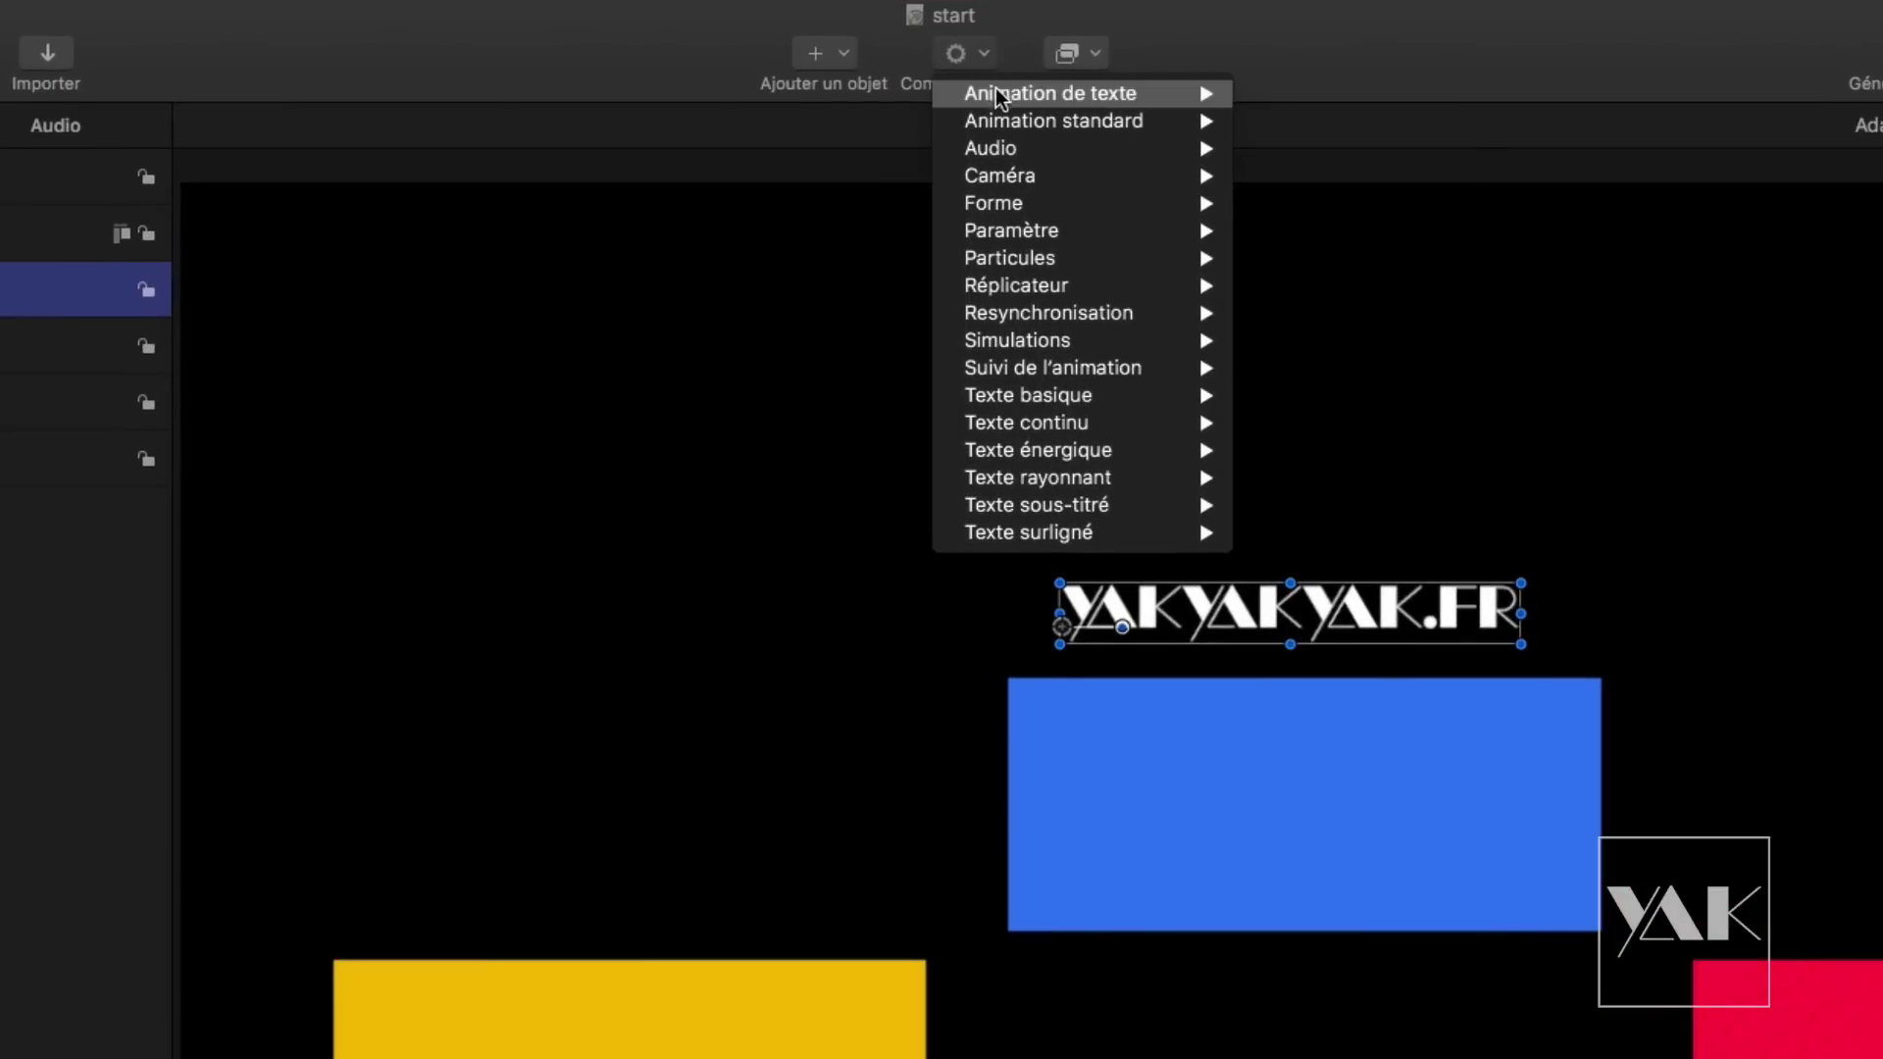
mouse_move(1010, 118)
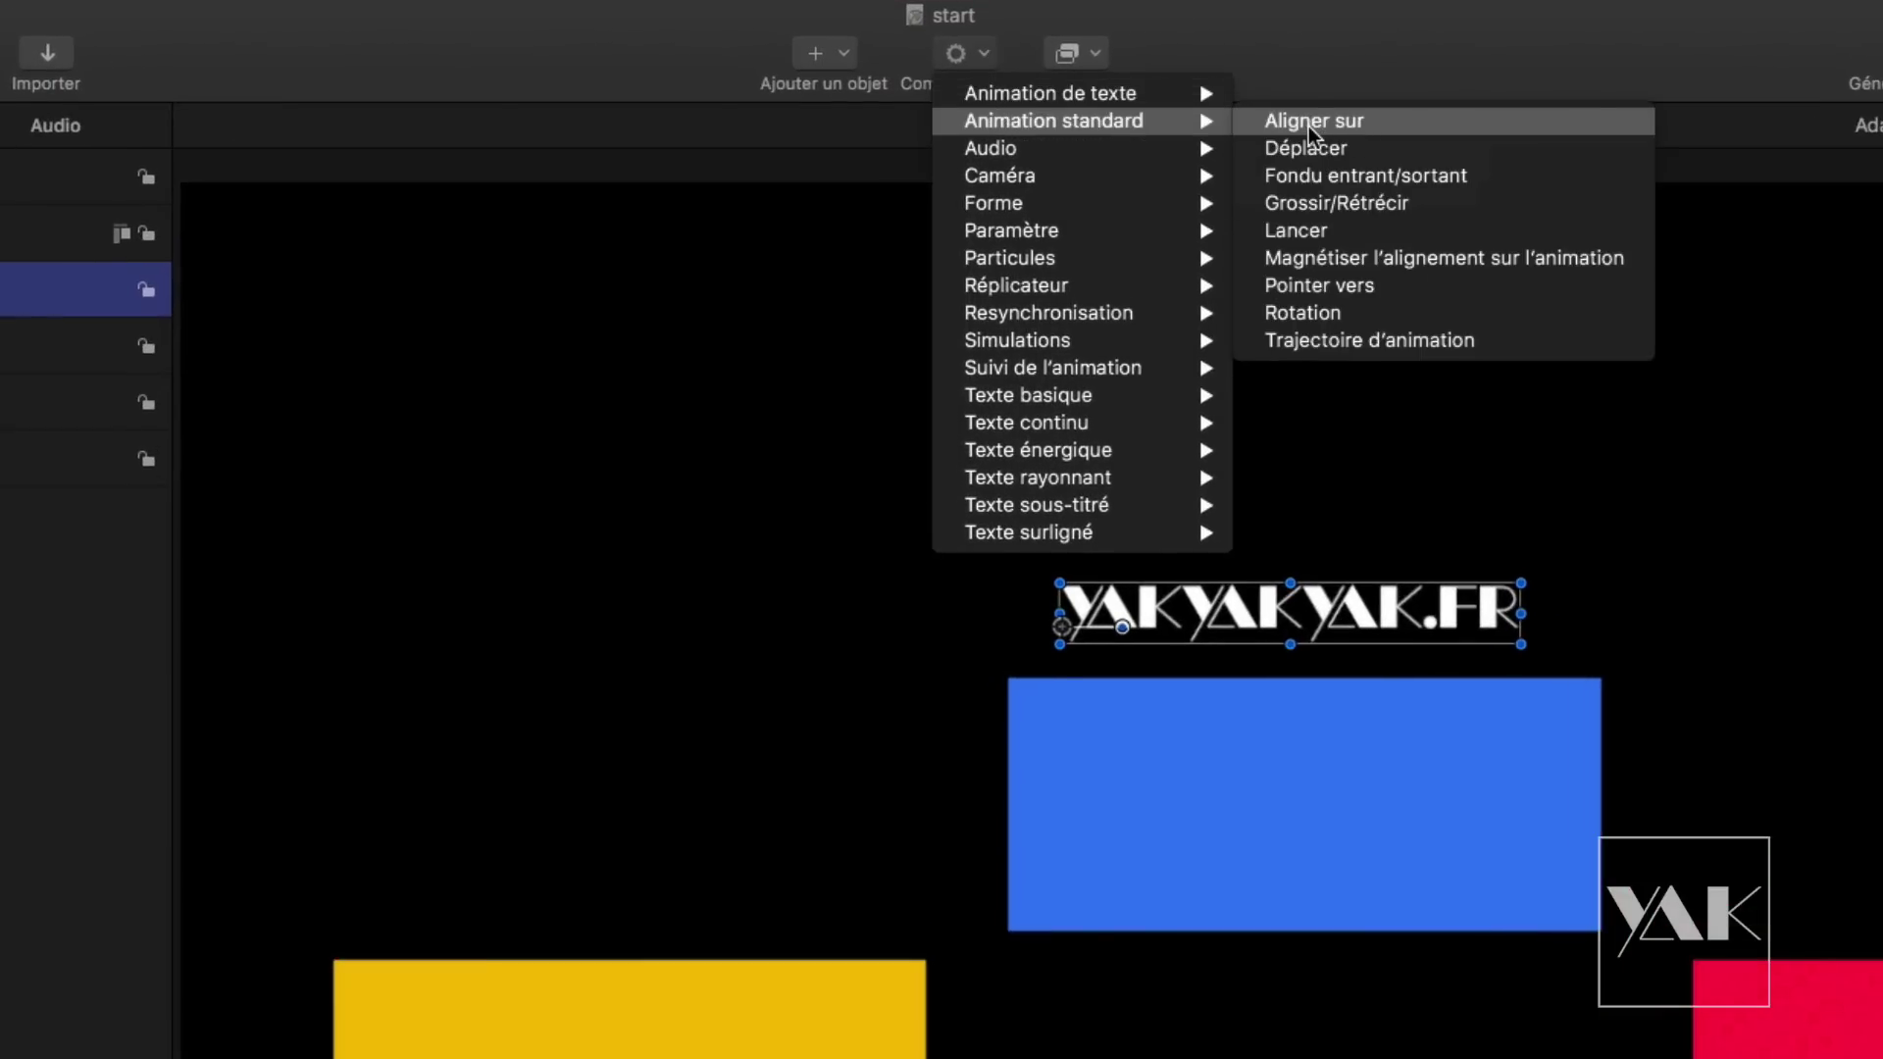
click(1218, 40)
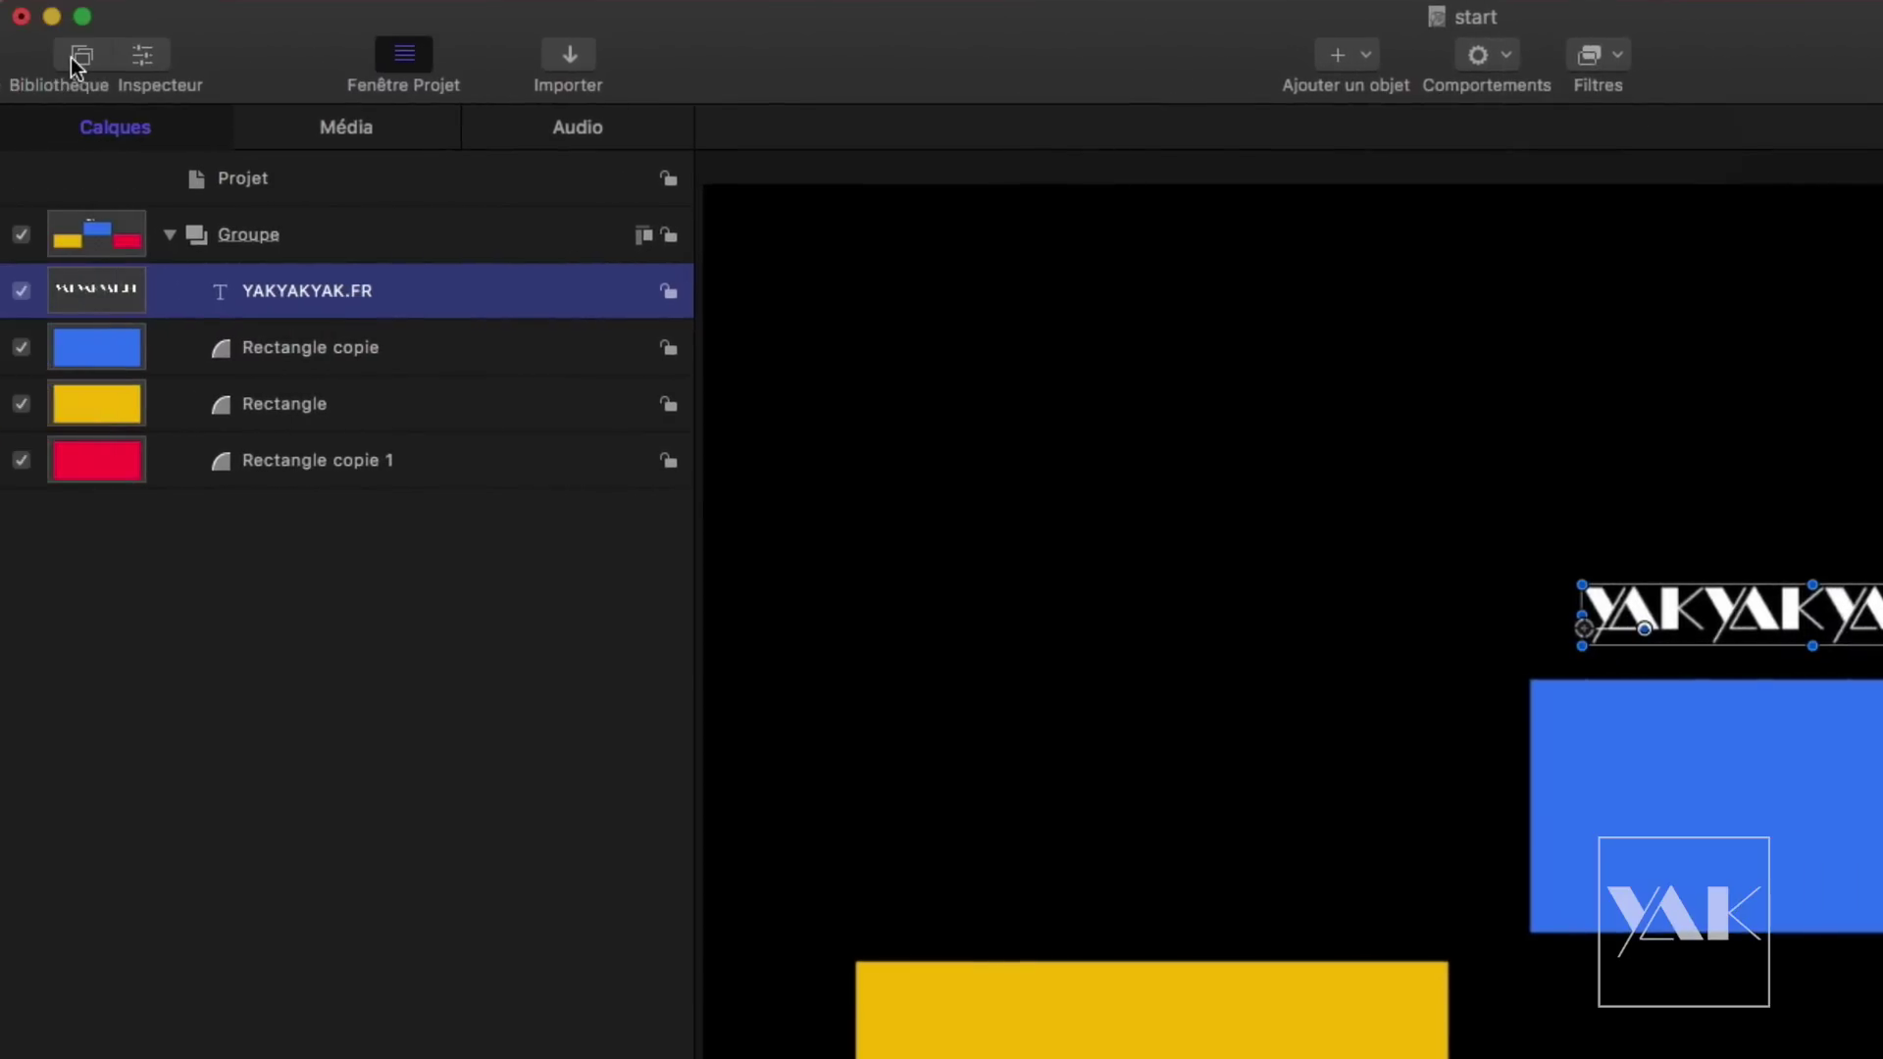
Step: Apply the Aligner sur behaviour from the Animation standard category to the YAKYAKYAK.FR text and display its parameters
click(71, 57)
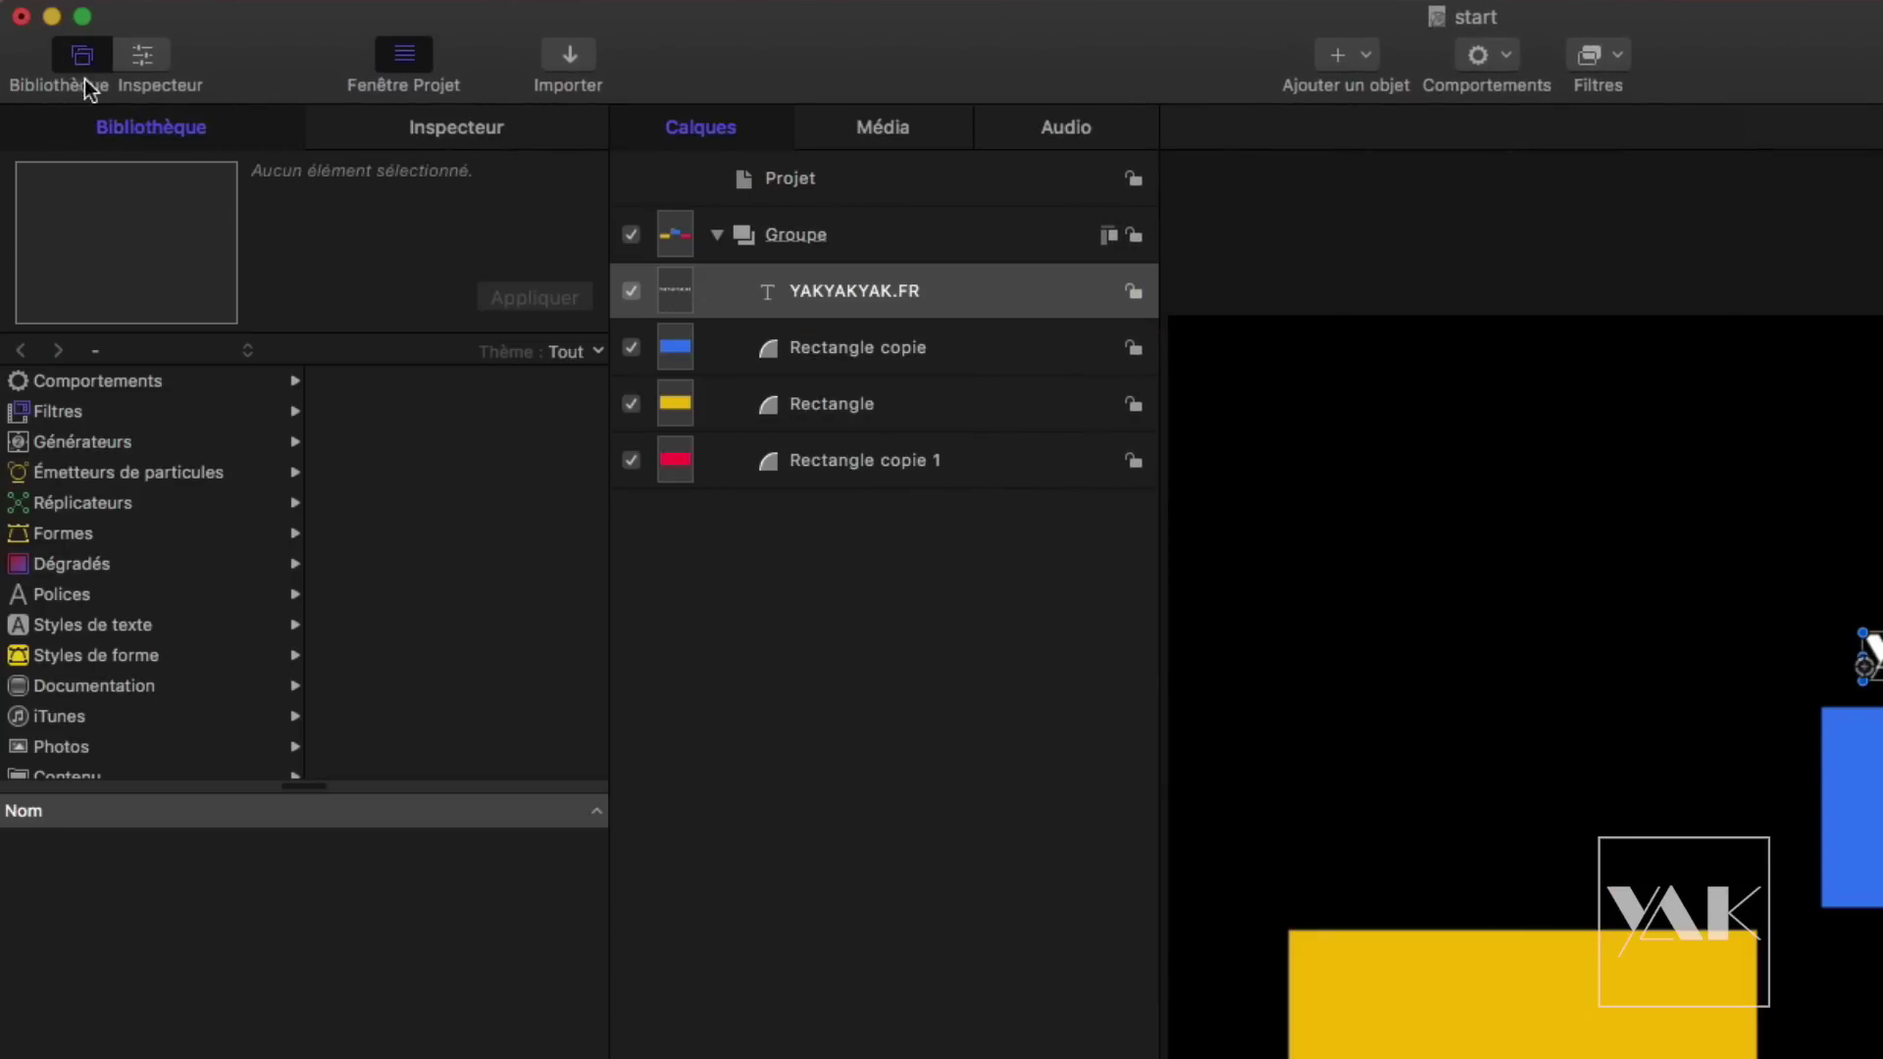
click(106, 390)
click(396, 443)
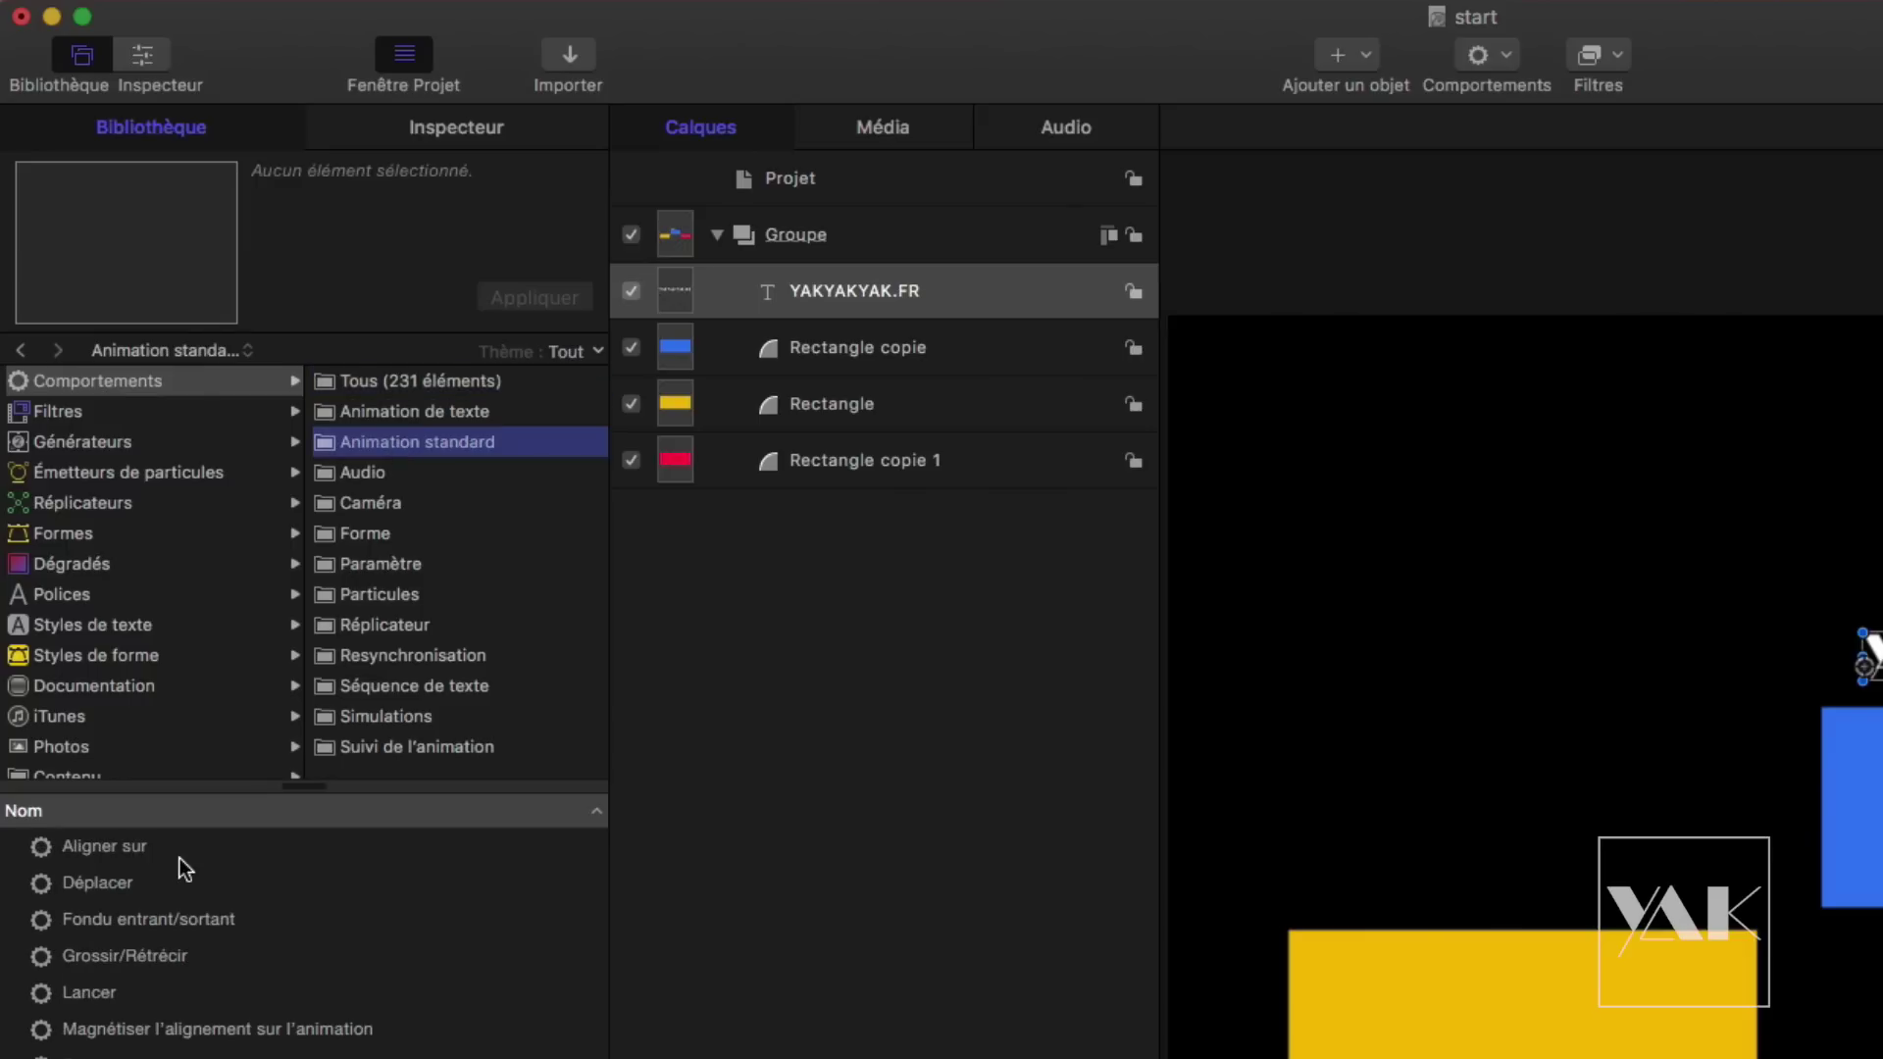
click(141, 850)
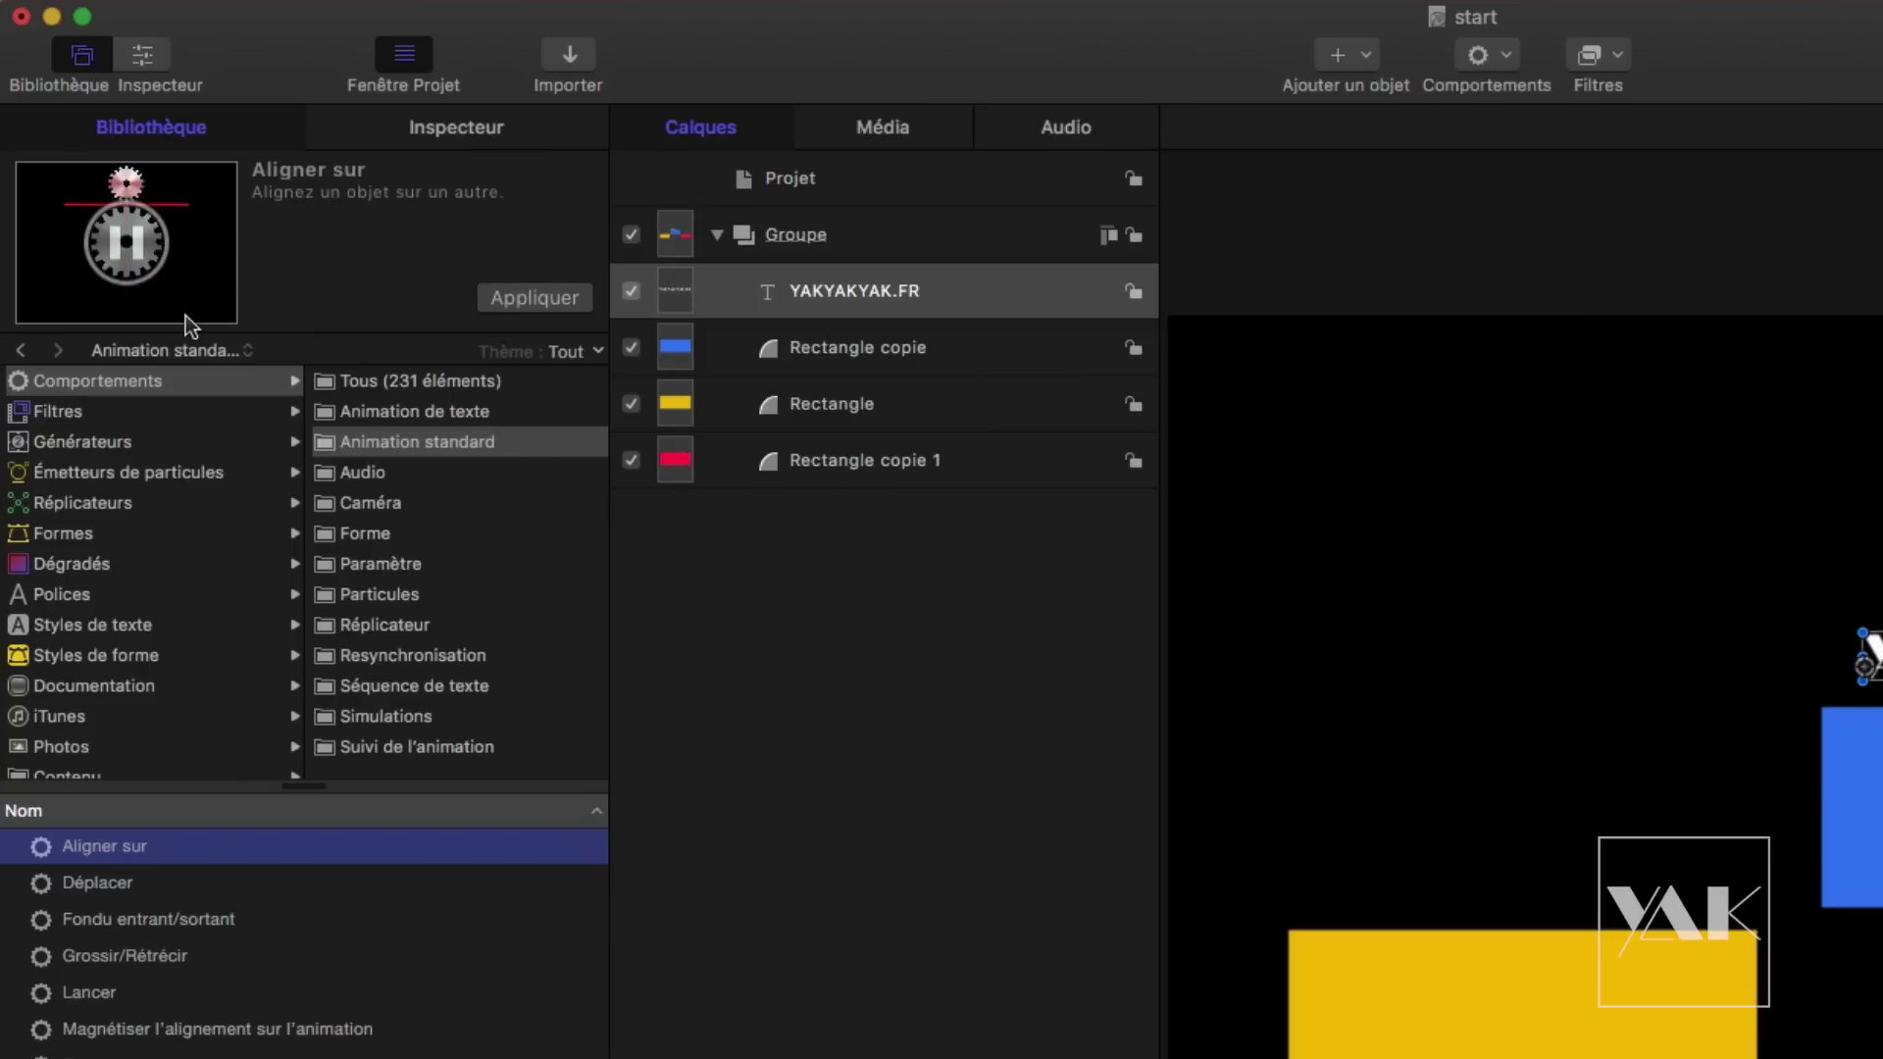
drag(100, 847, 988, 292)
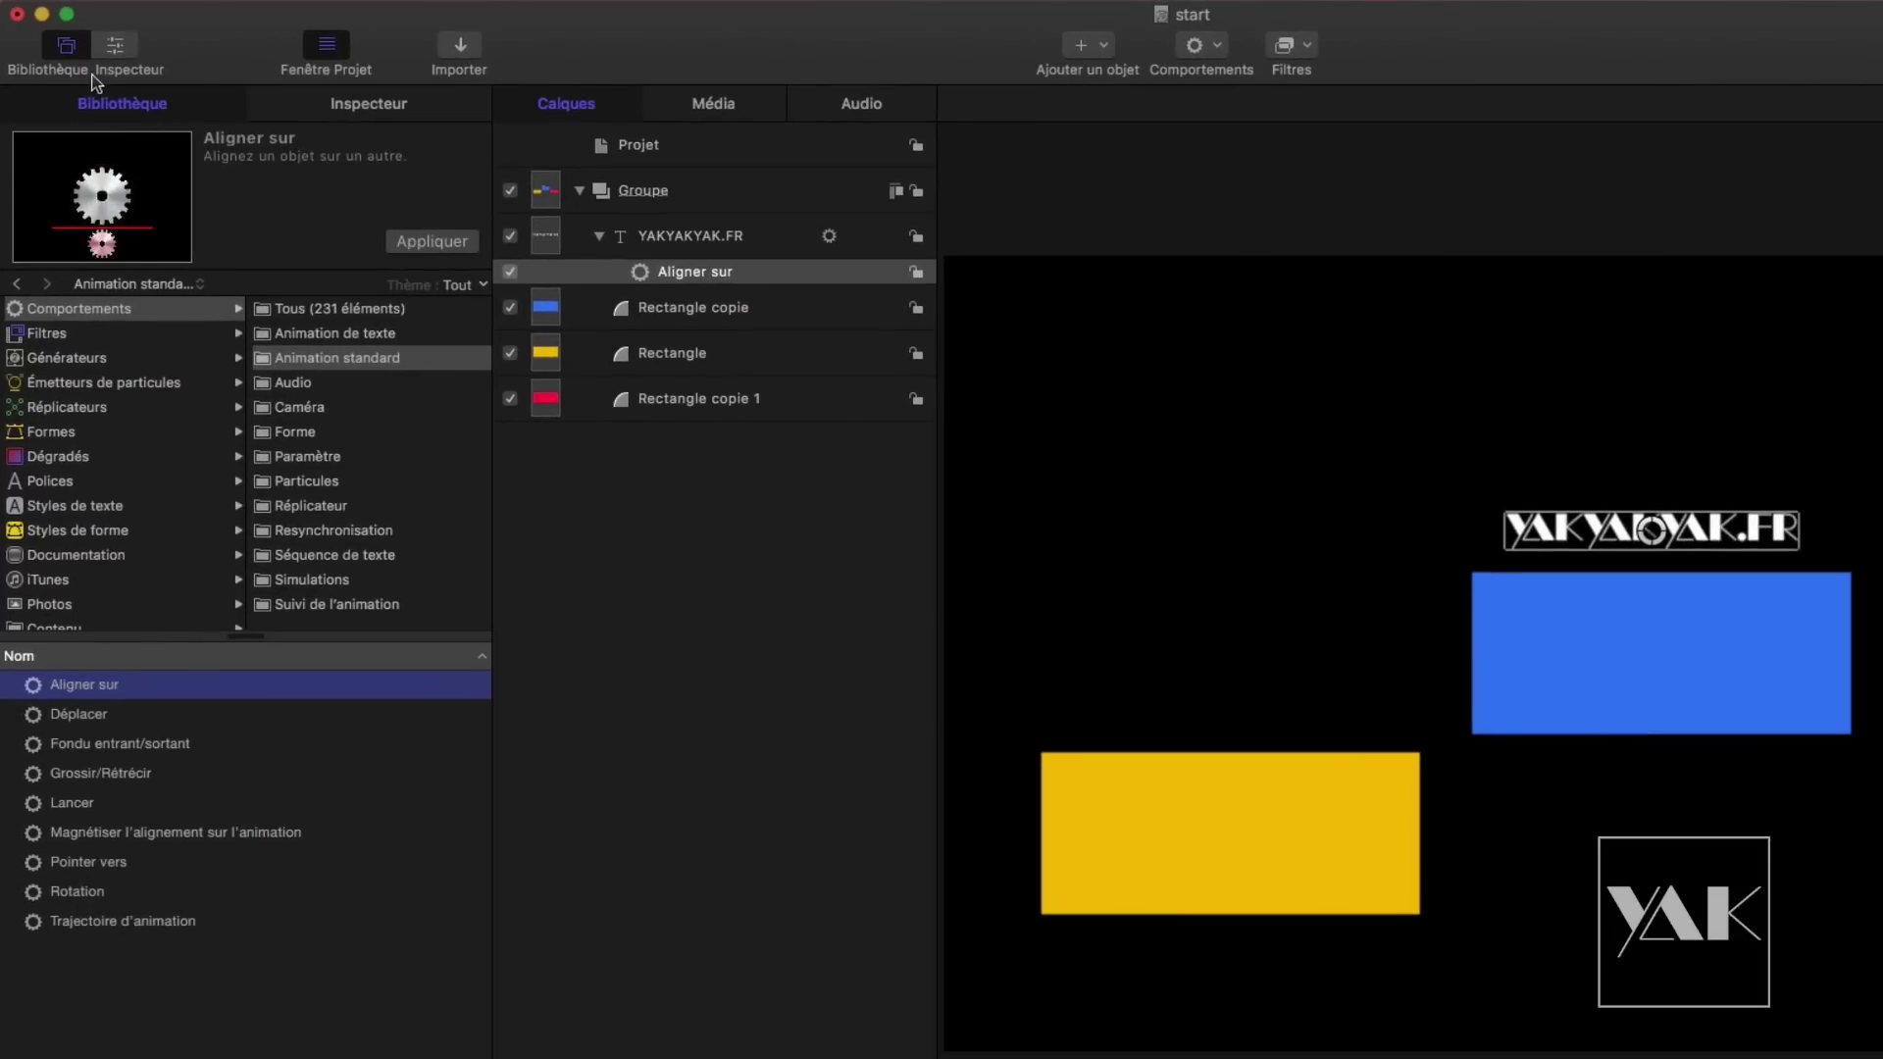
click(345, 106)
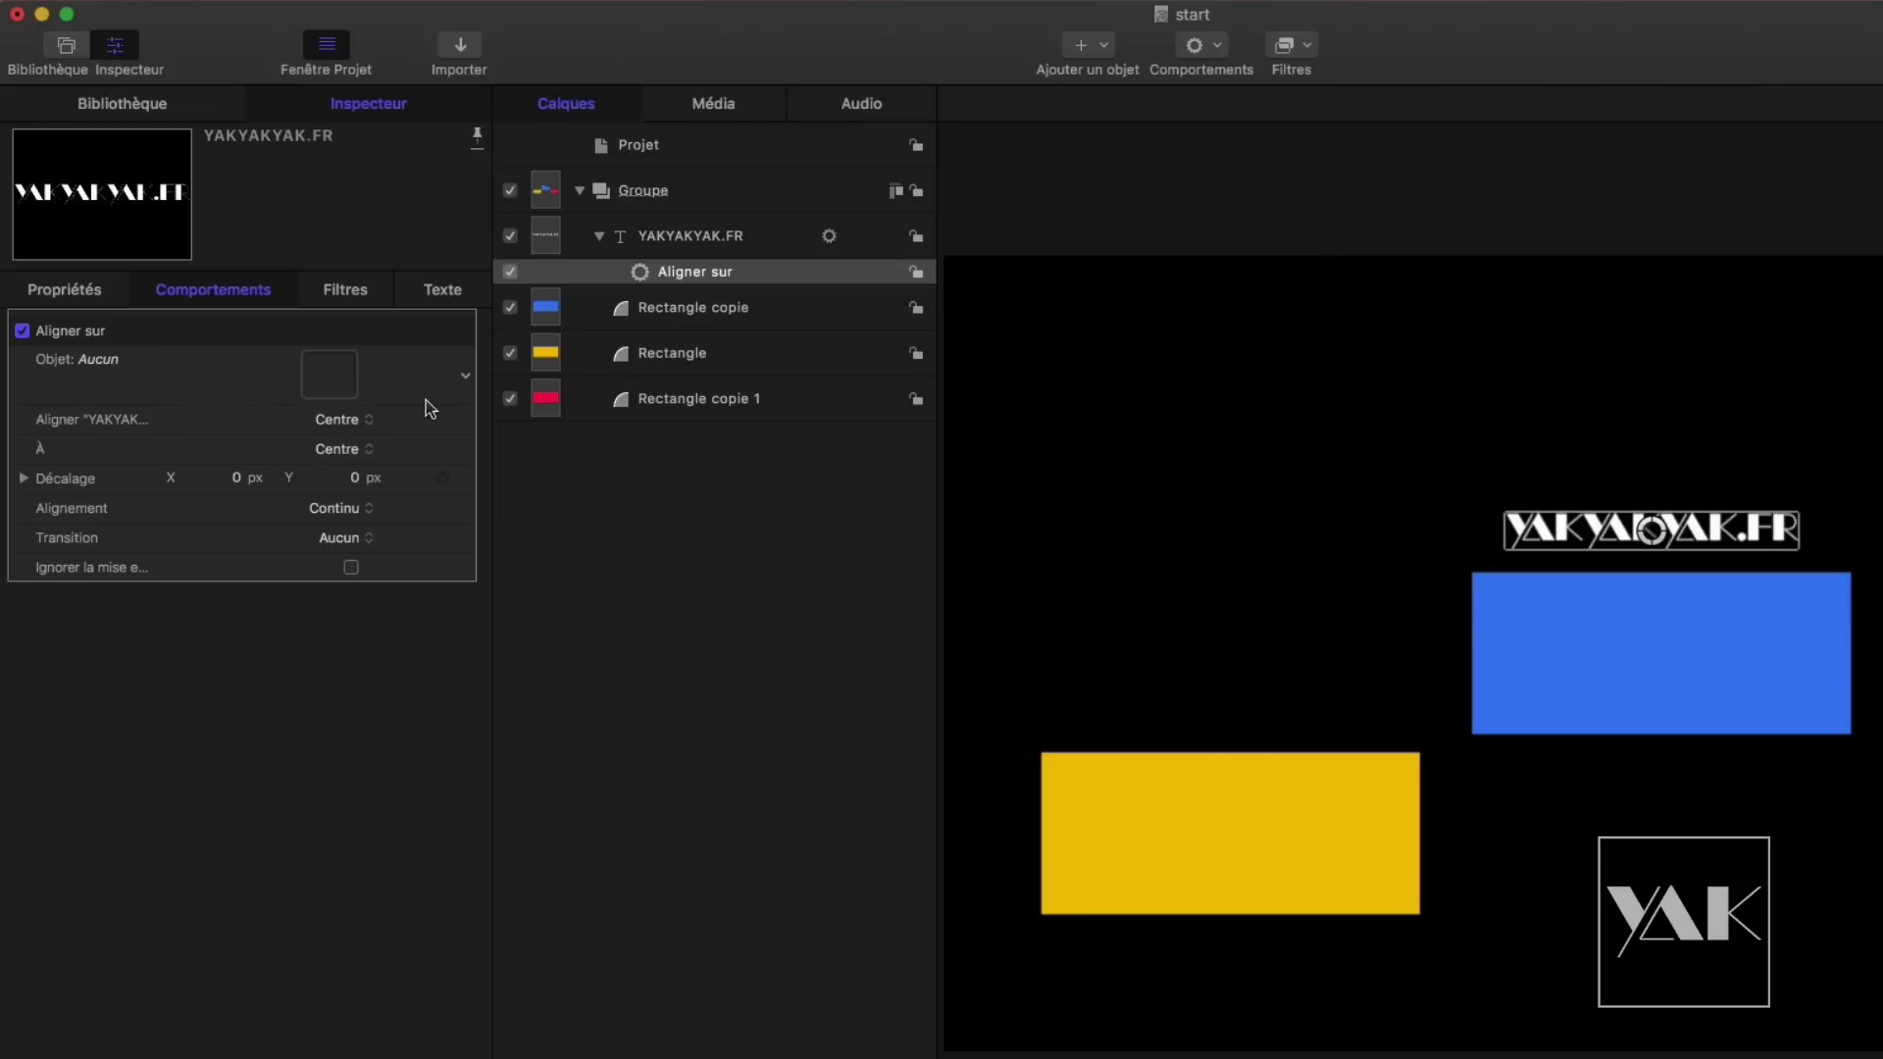
Step: Assign the blue, yellow and red rectangles in turn as the text's Aligner sur target, ending on the blue Rectangle copie
drag(694, 311, 338, 379)
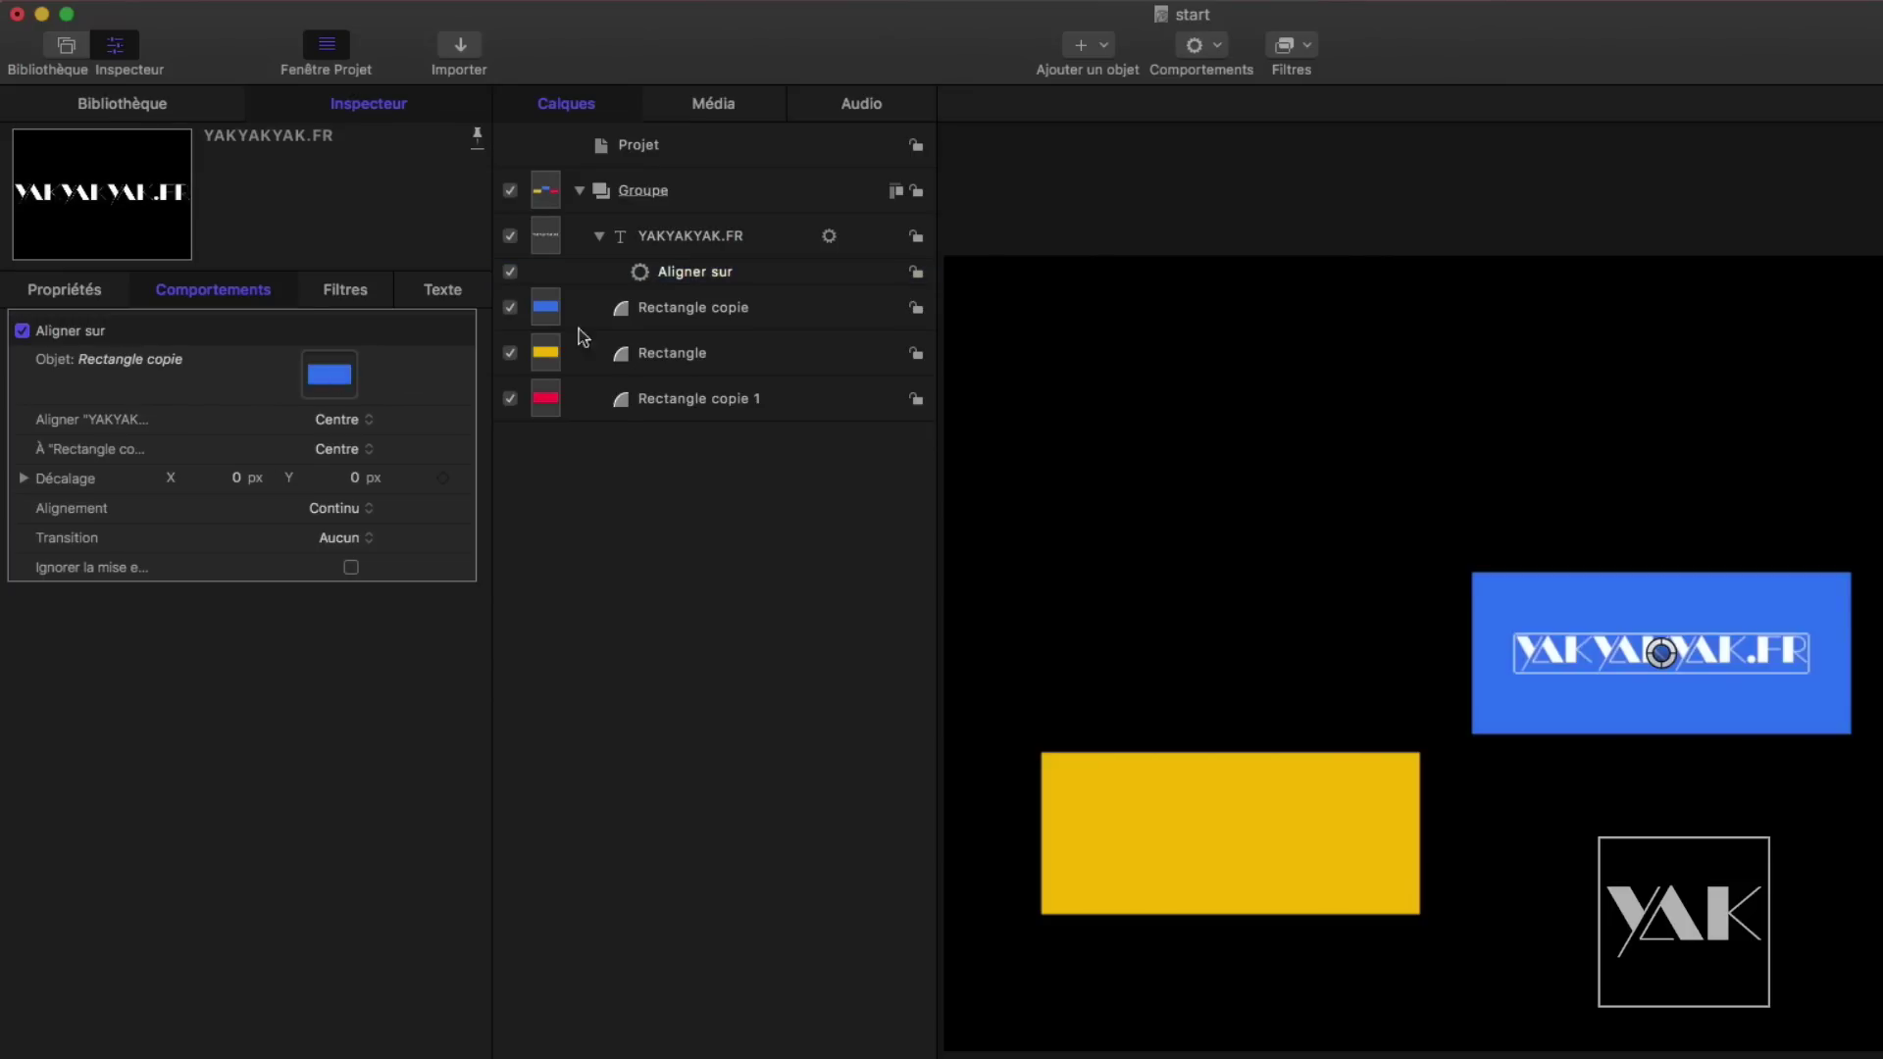
drag(694, 358, 329, 377)
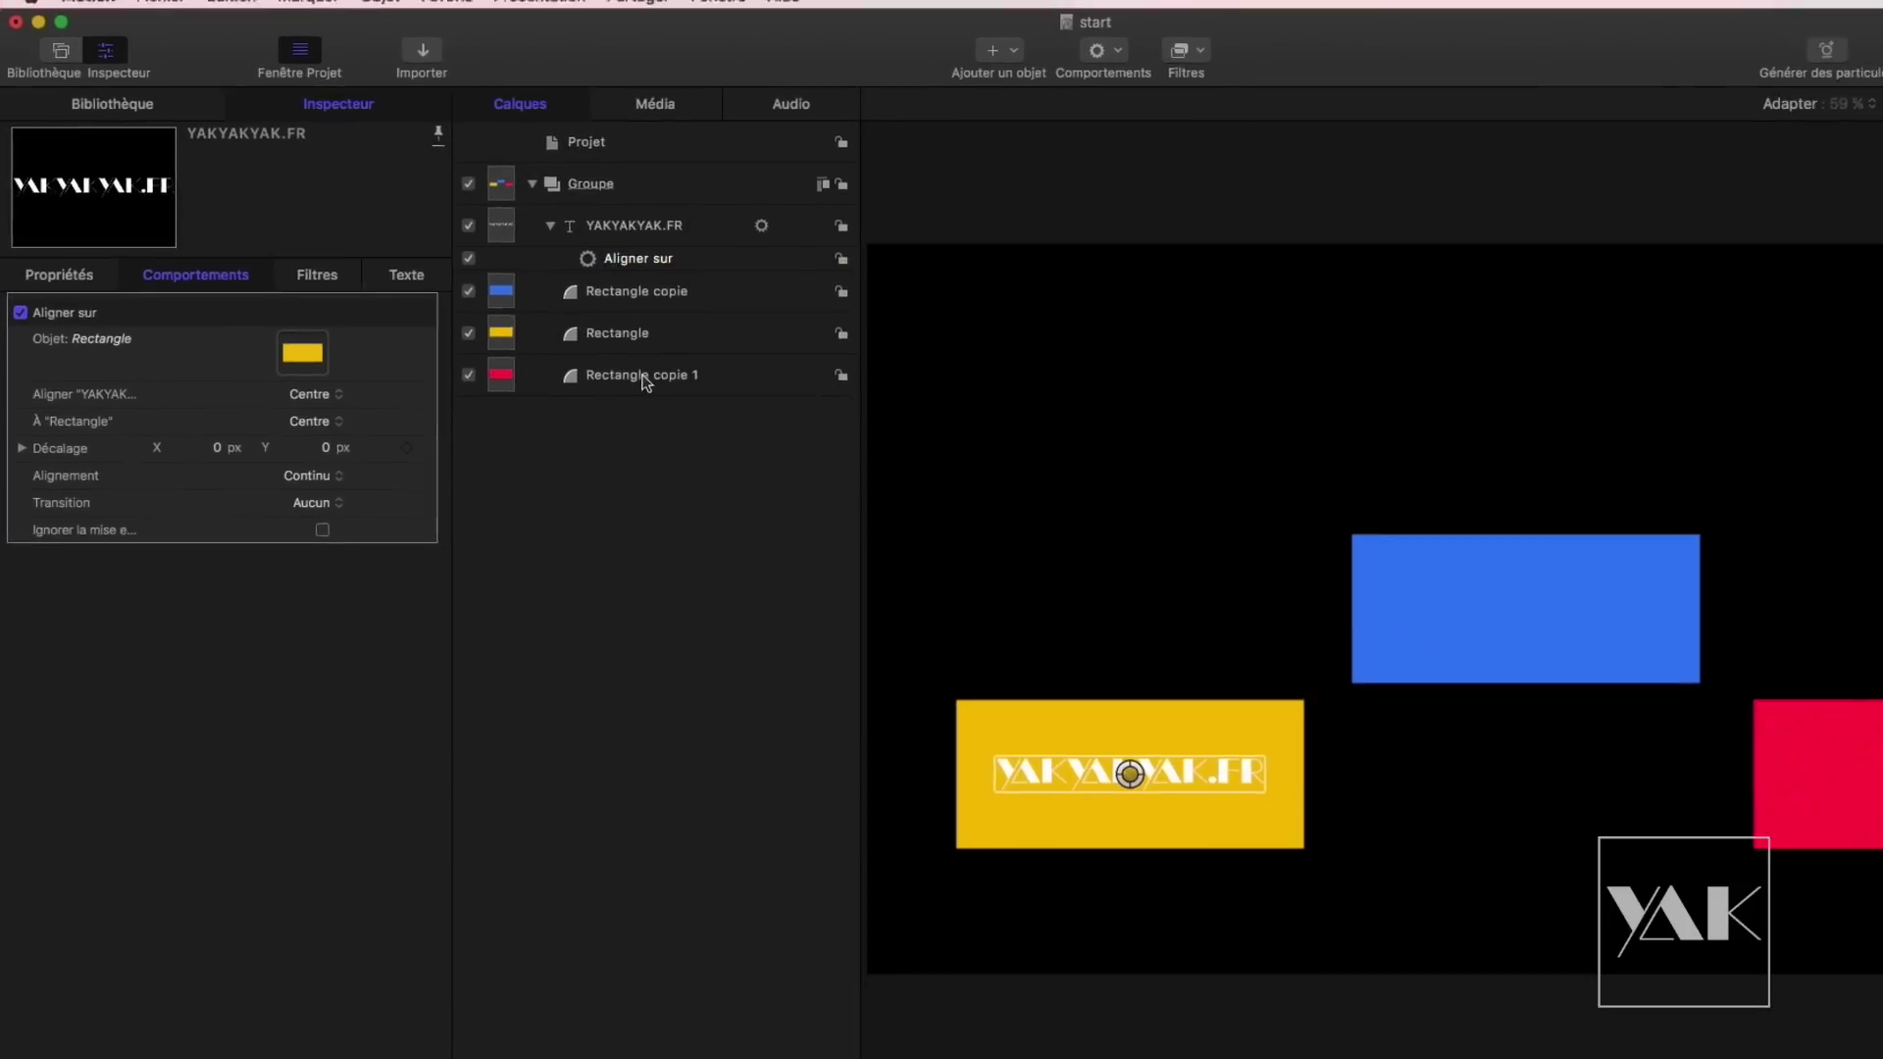
drag(704, 407, 347, 379)
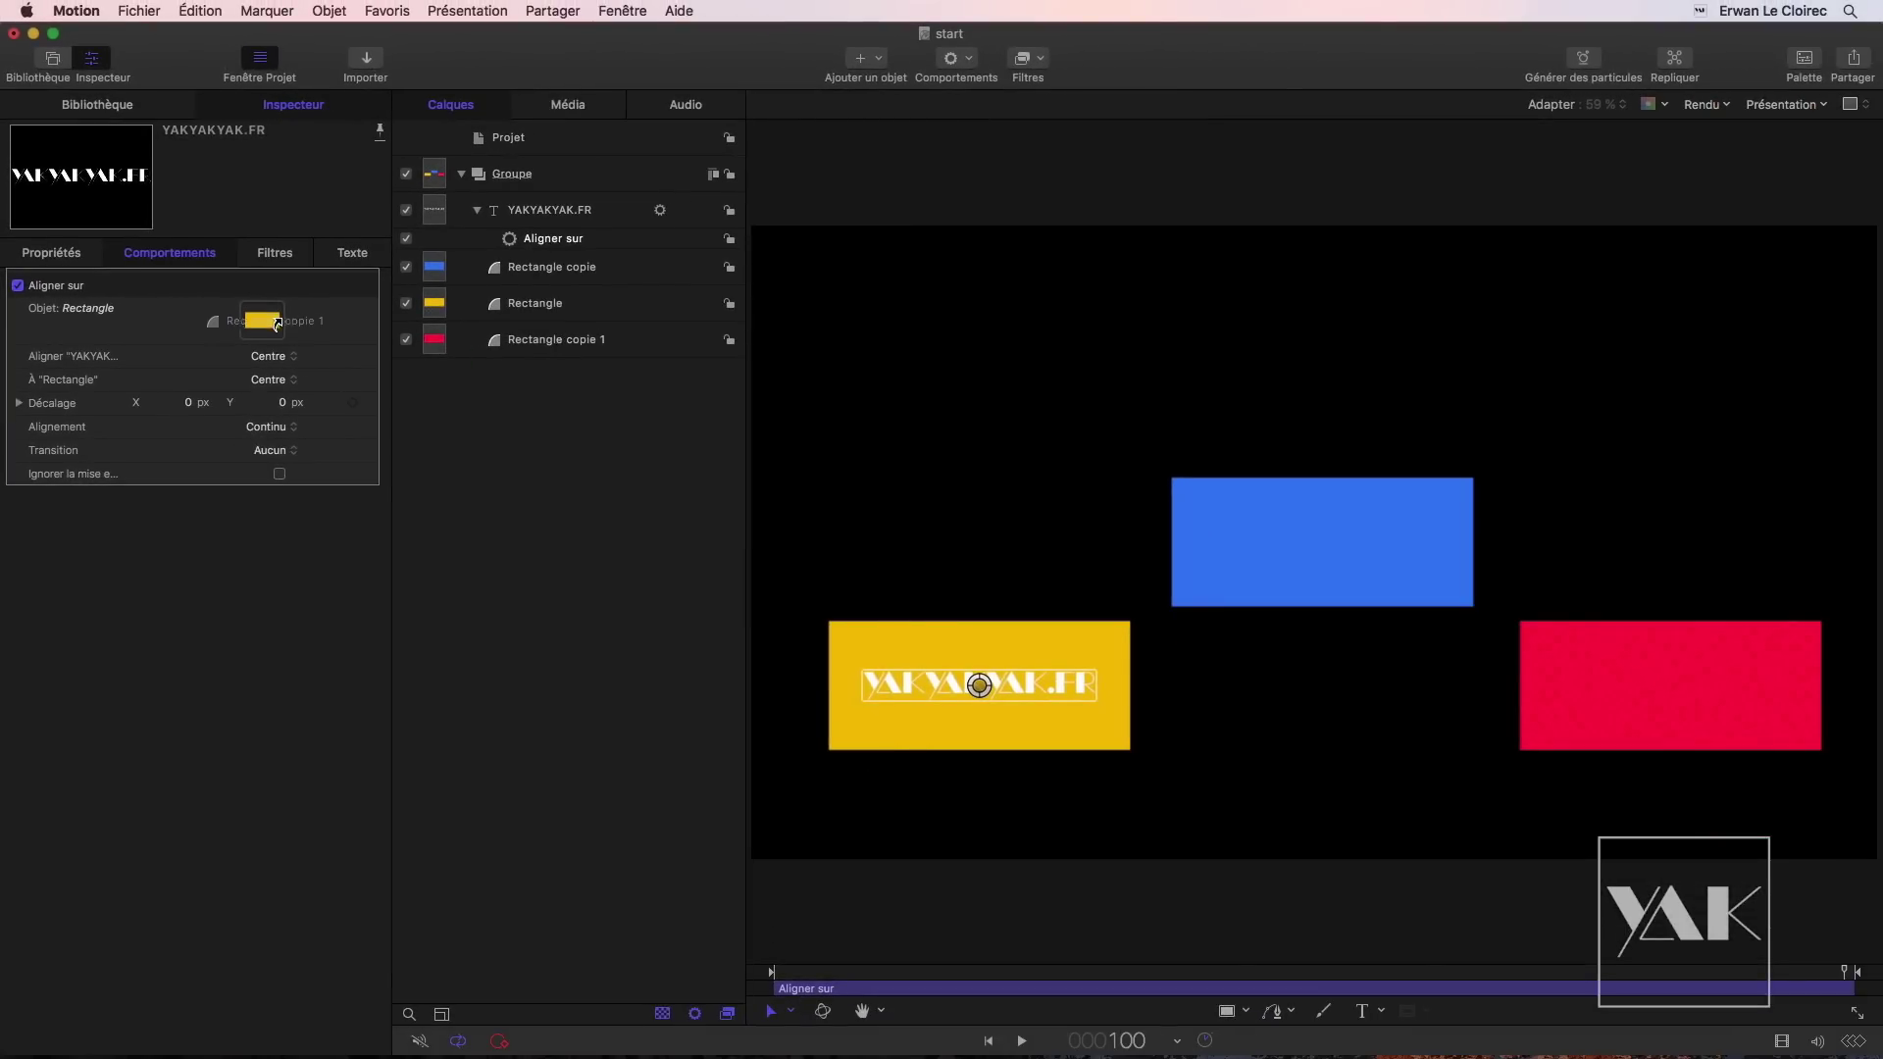
drag(277, 323, 272, 324)
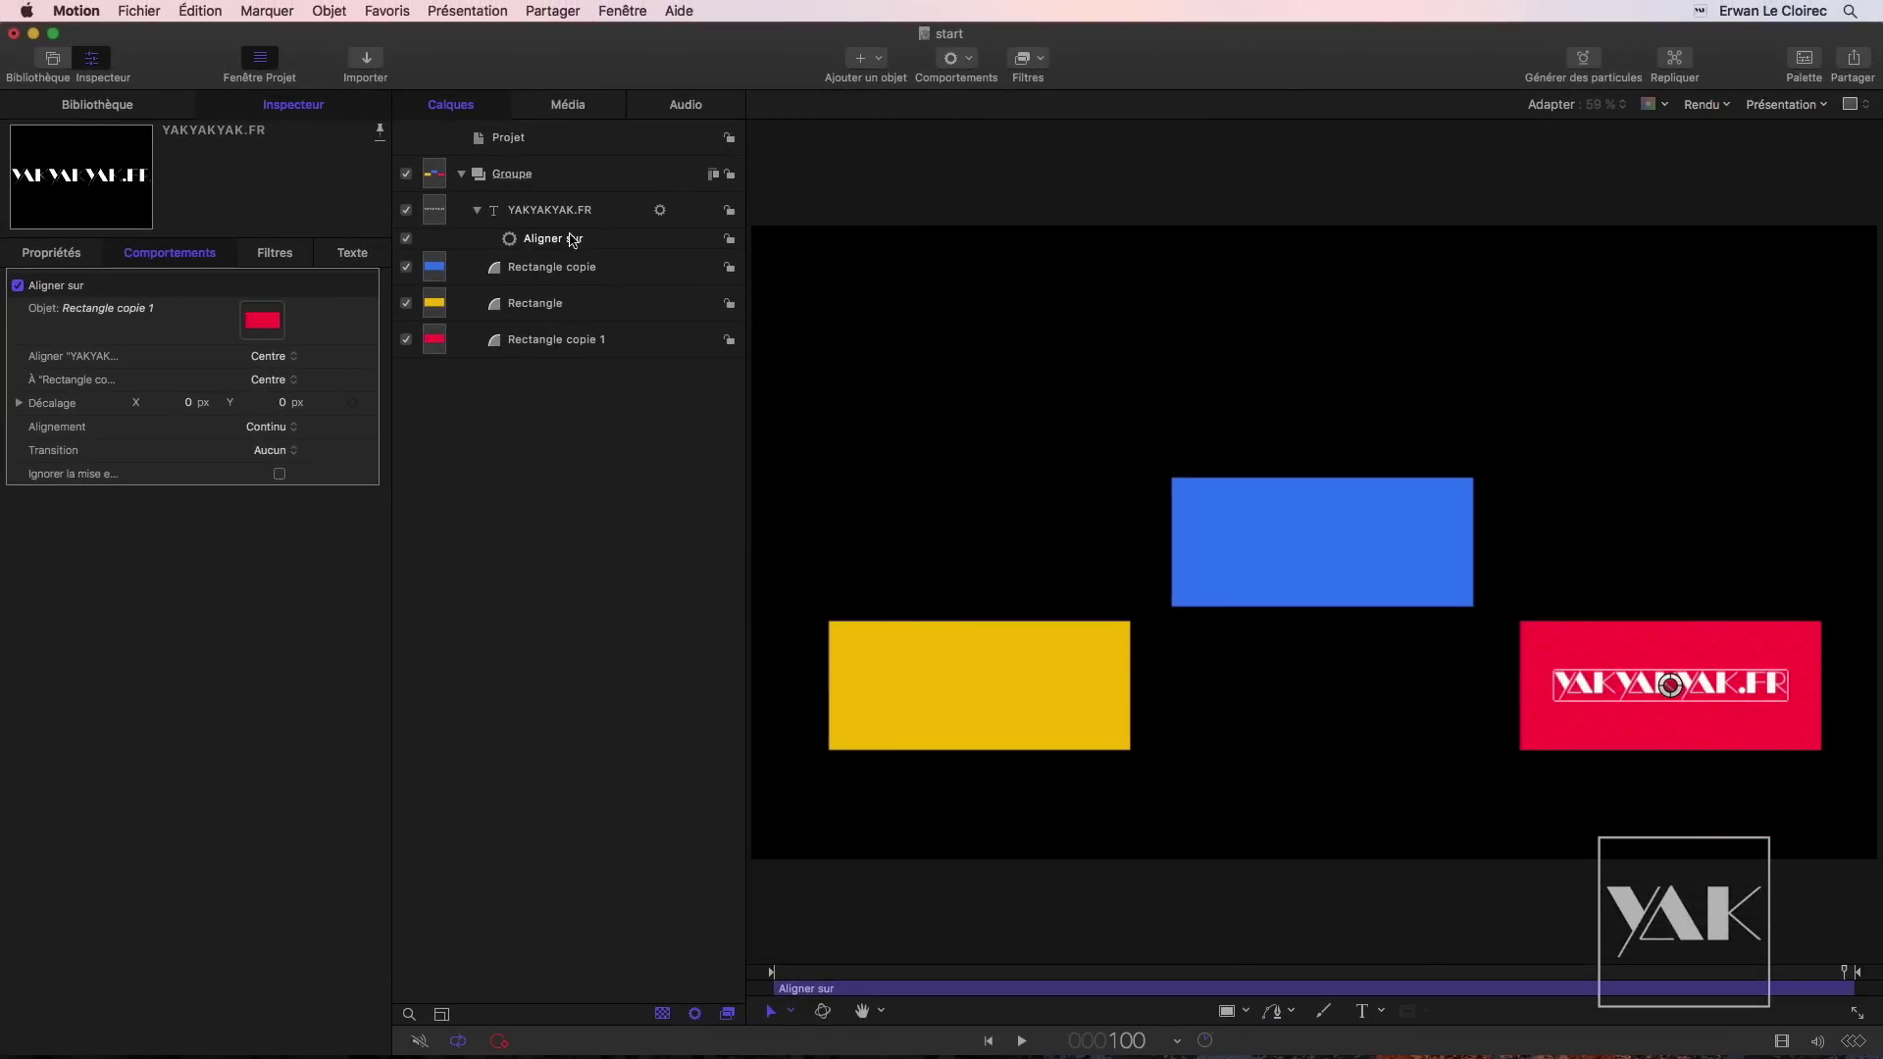
drag(575, 266, 271, 324)
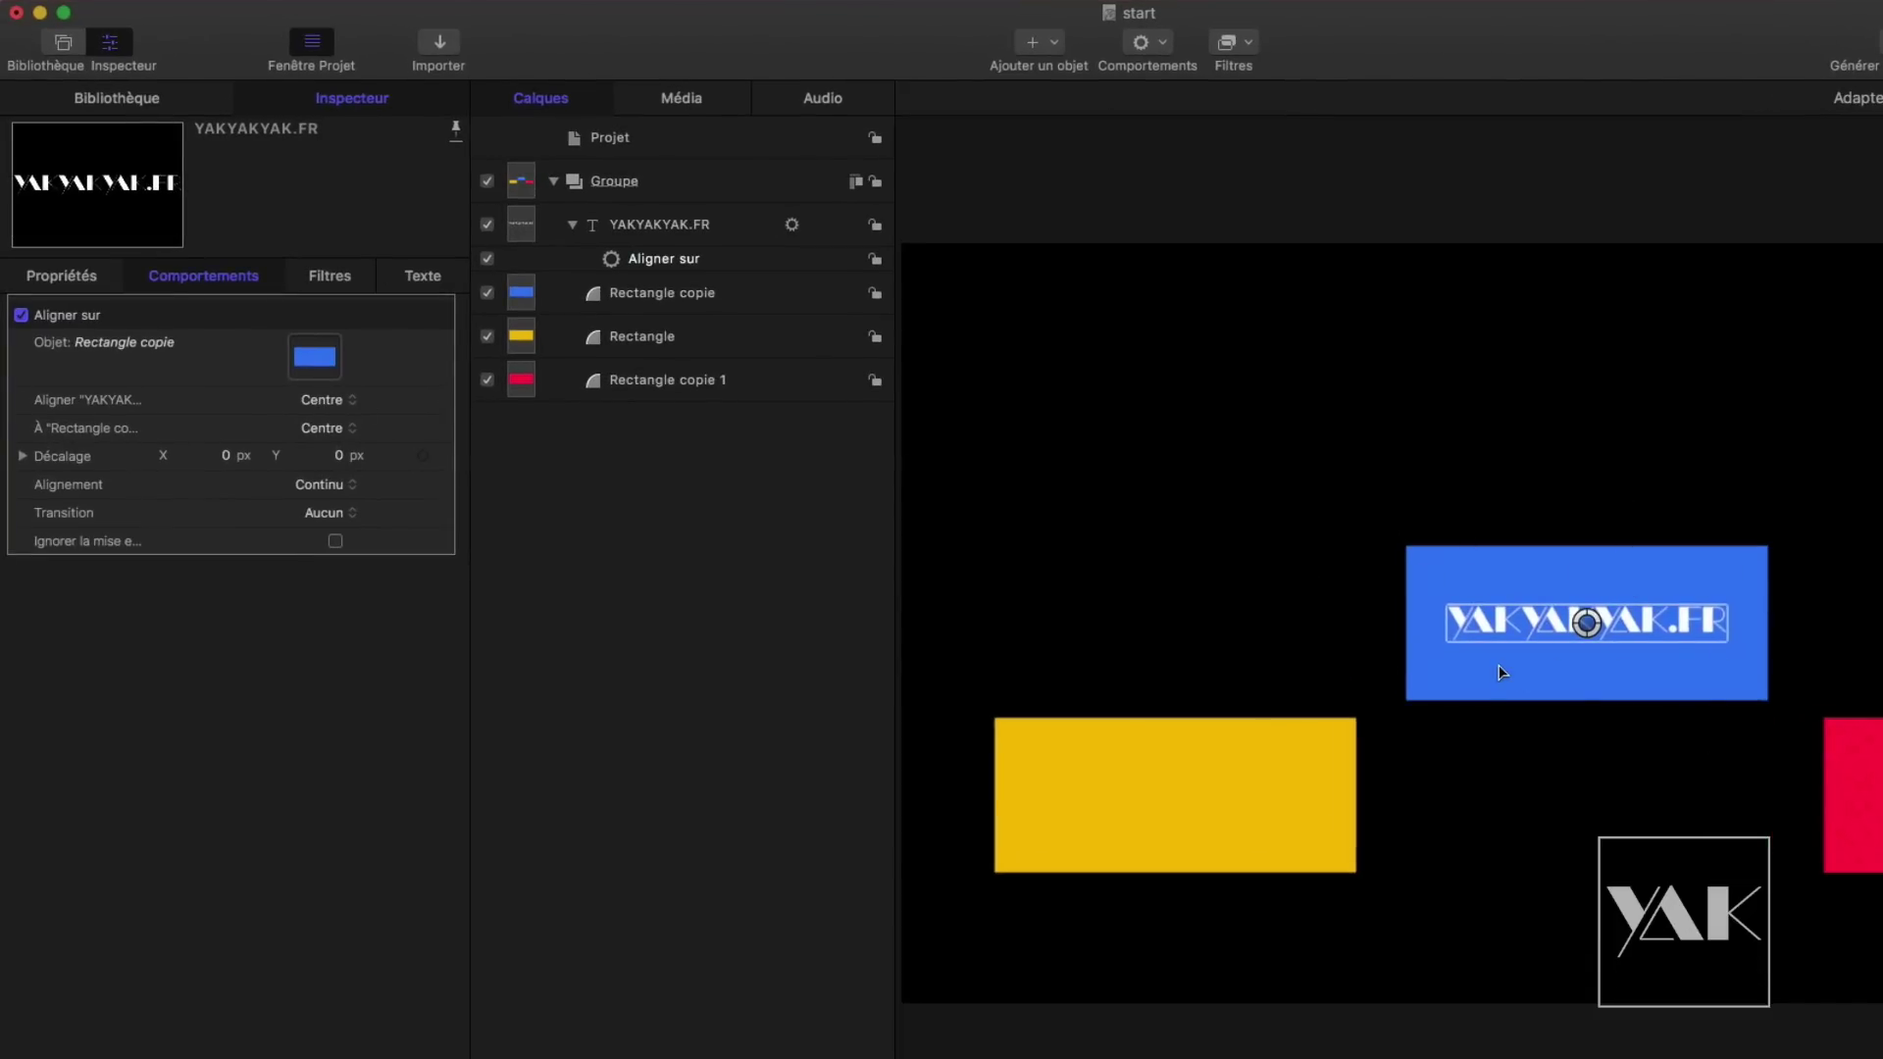
Step: Align the Gauche point of the YAKYAKYAK.FR text to the Droite point of the blue rectangle
click(323, 402)
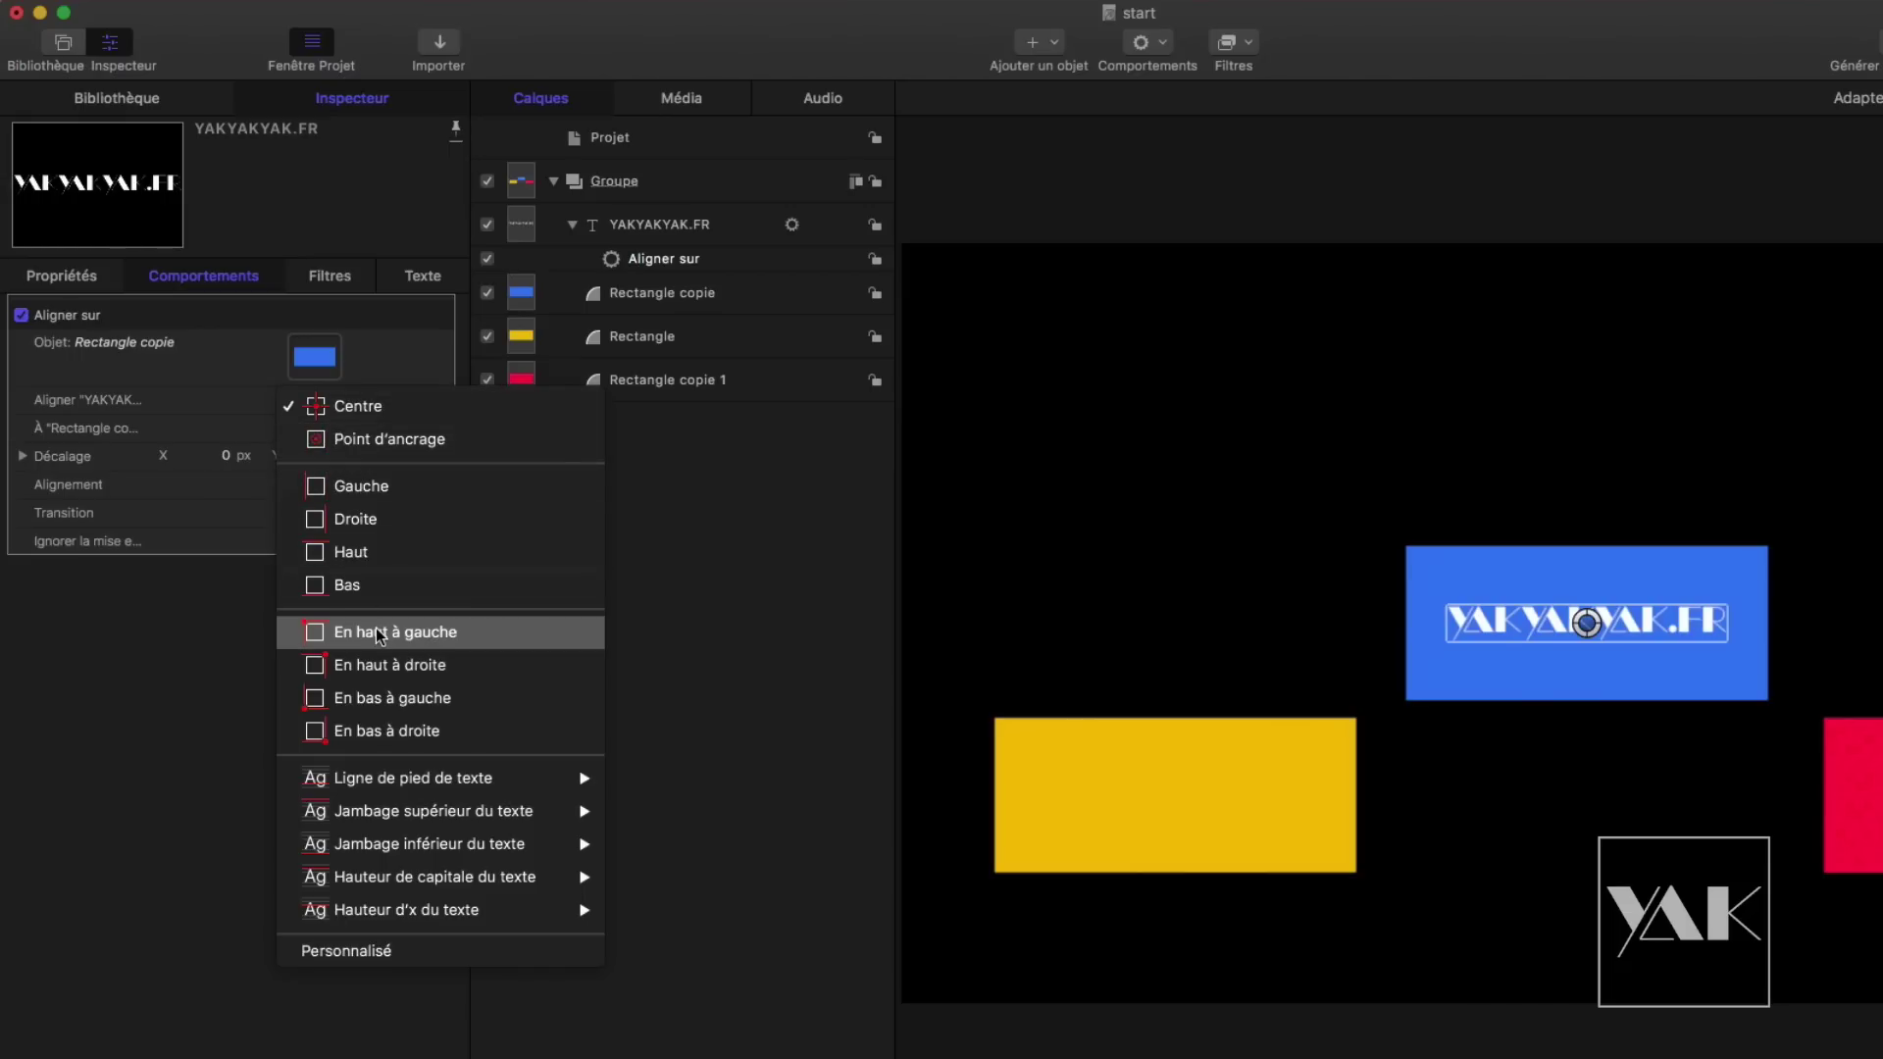
mouse_move(400, 780)
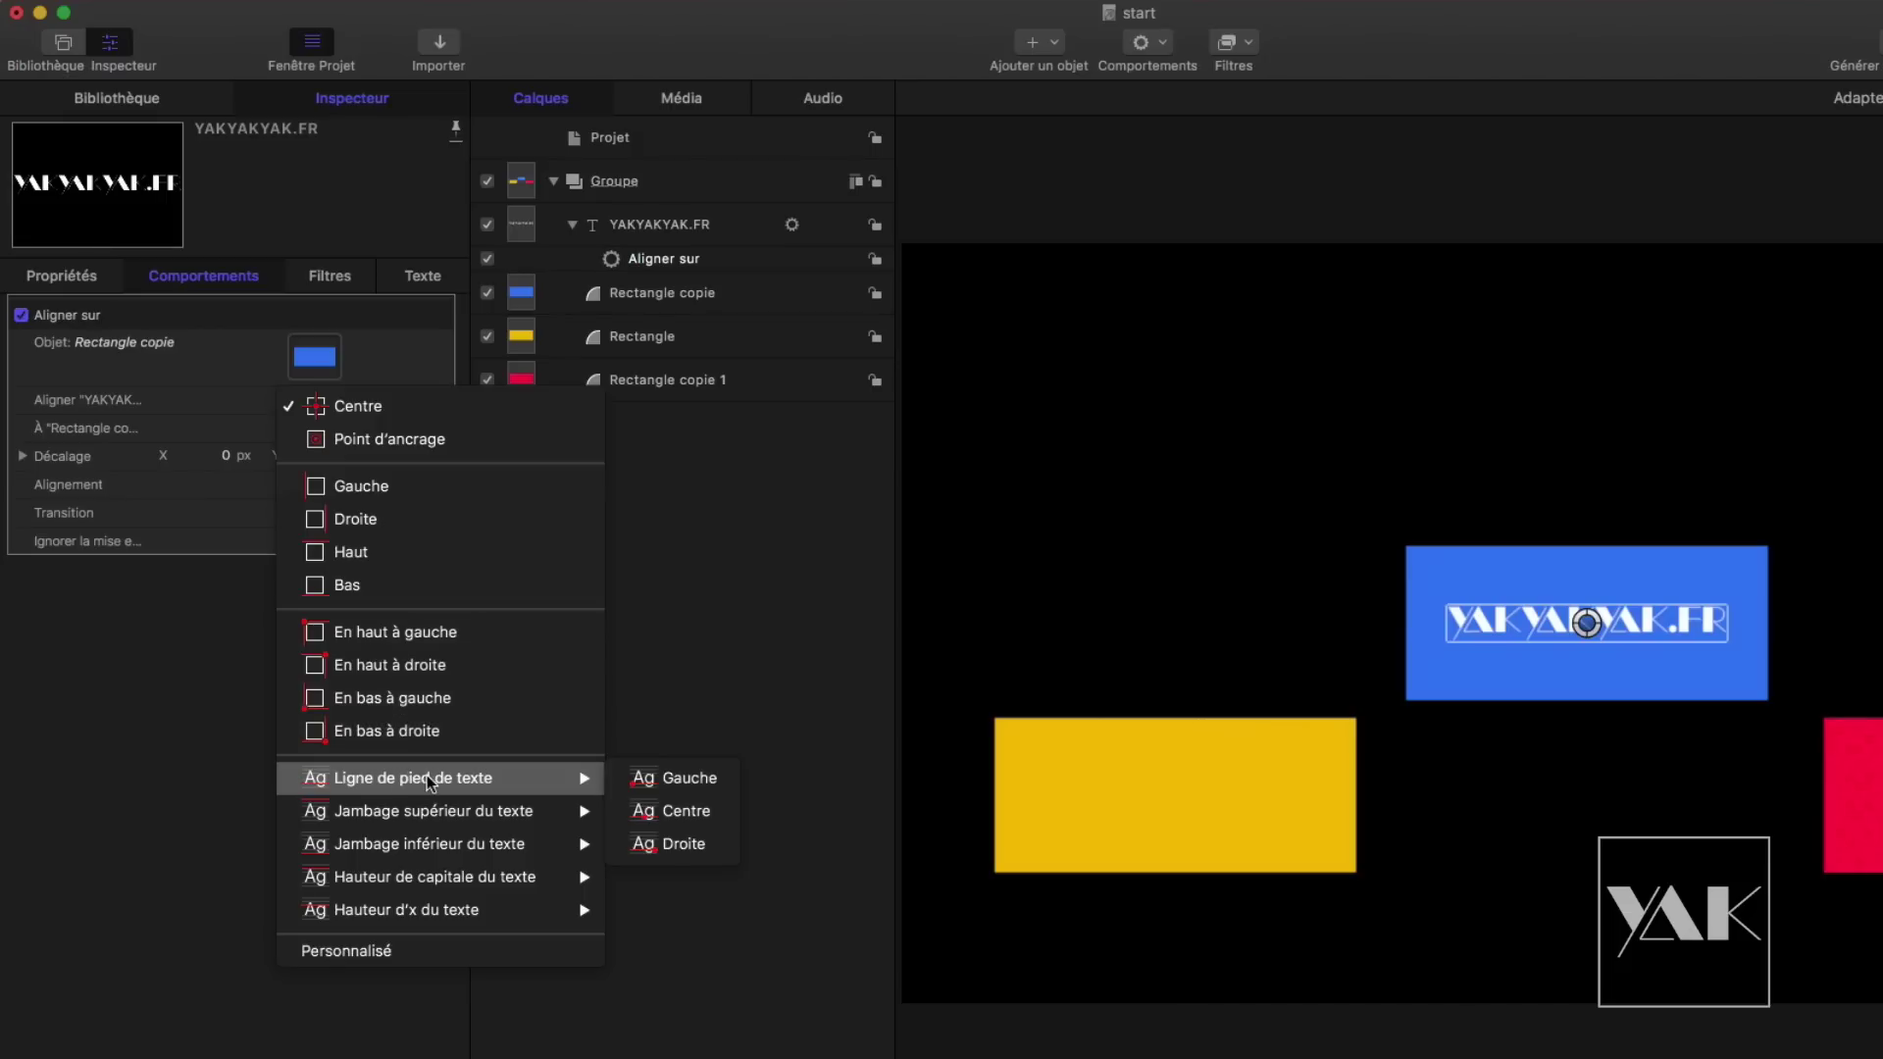
mouse_move(407, 875)
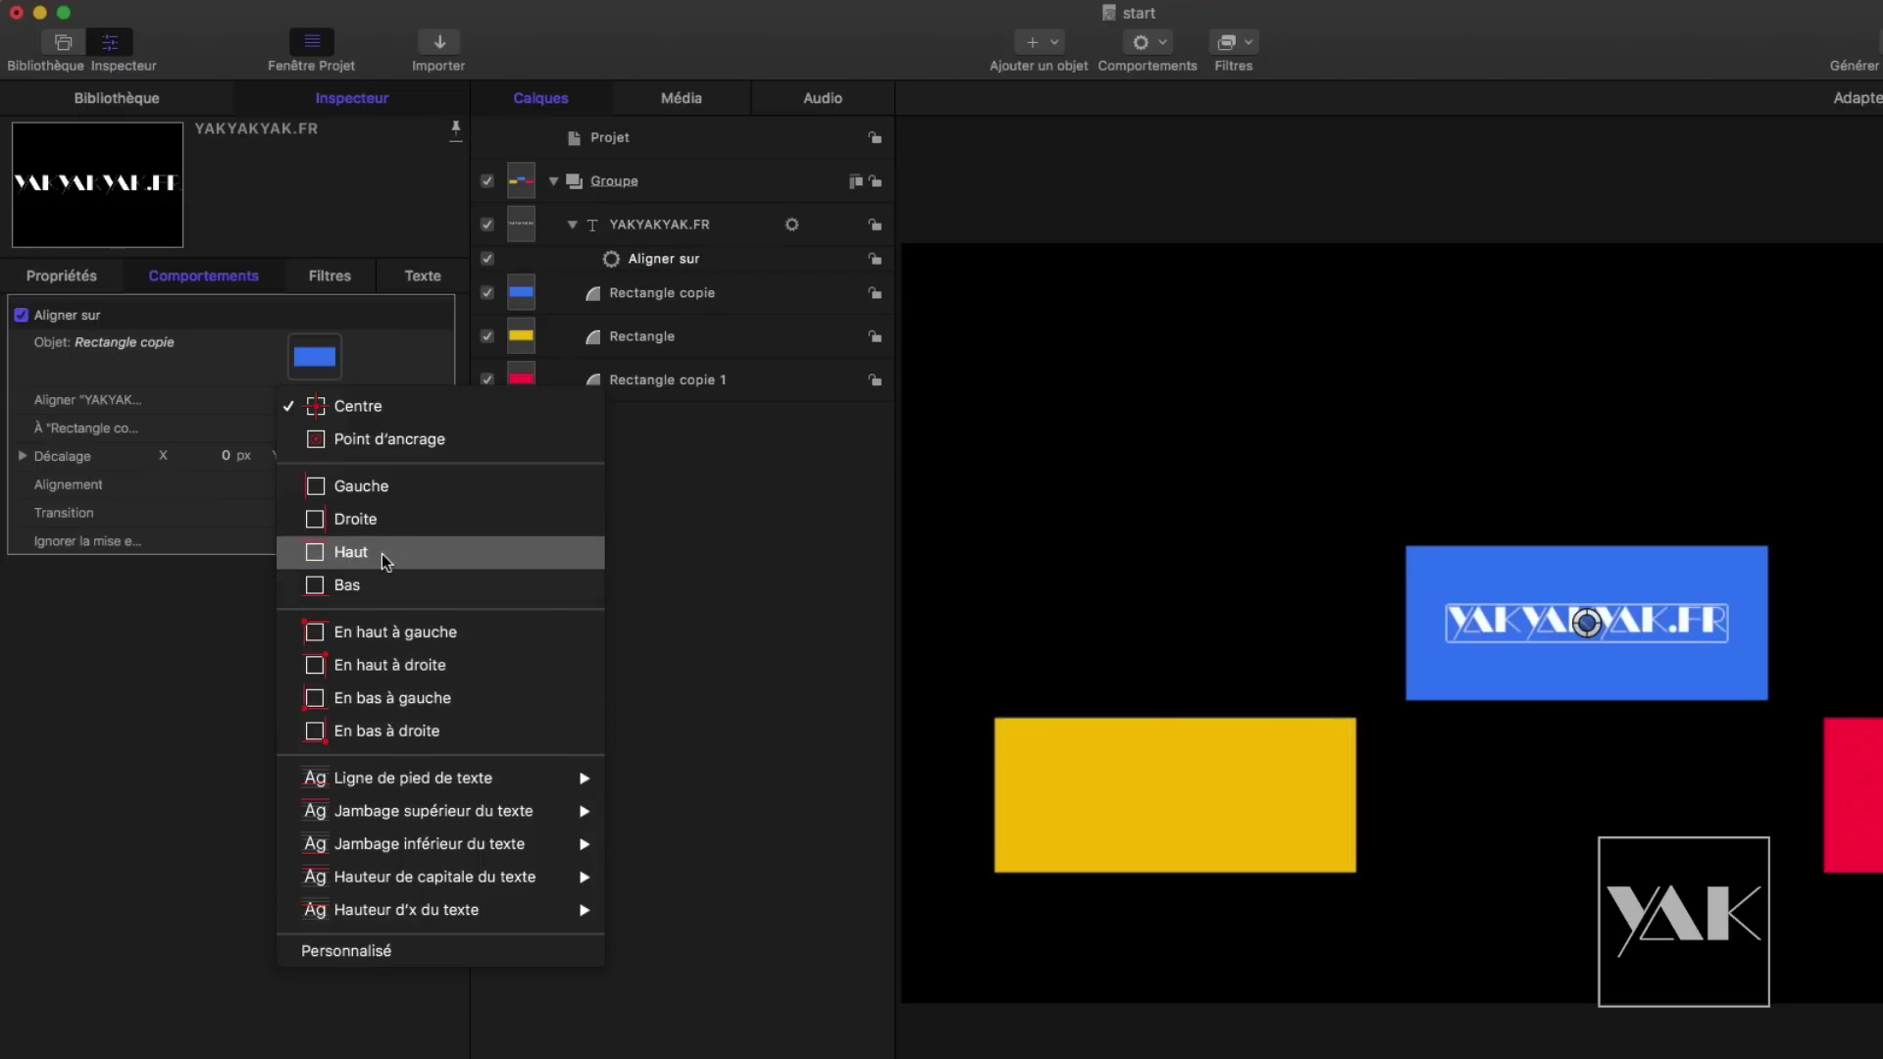
click(388, 490)
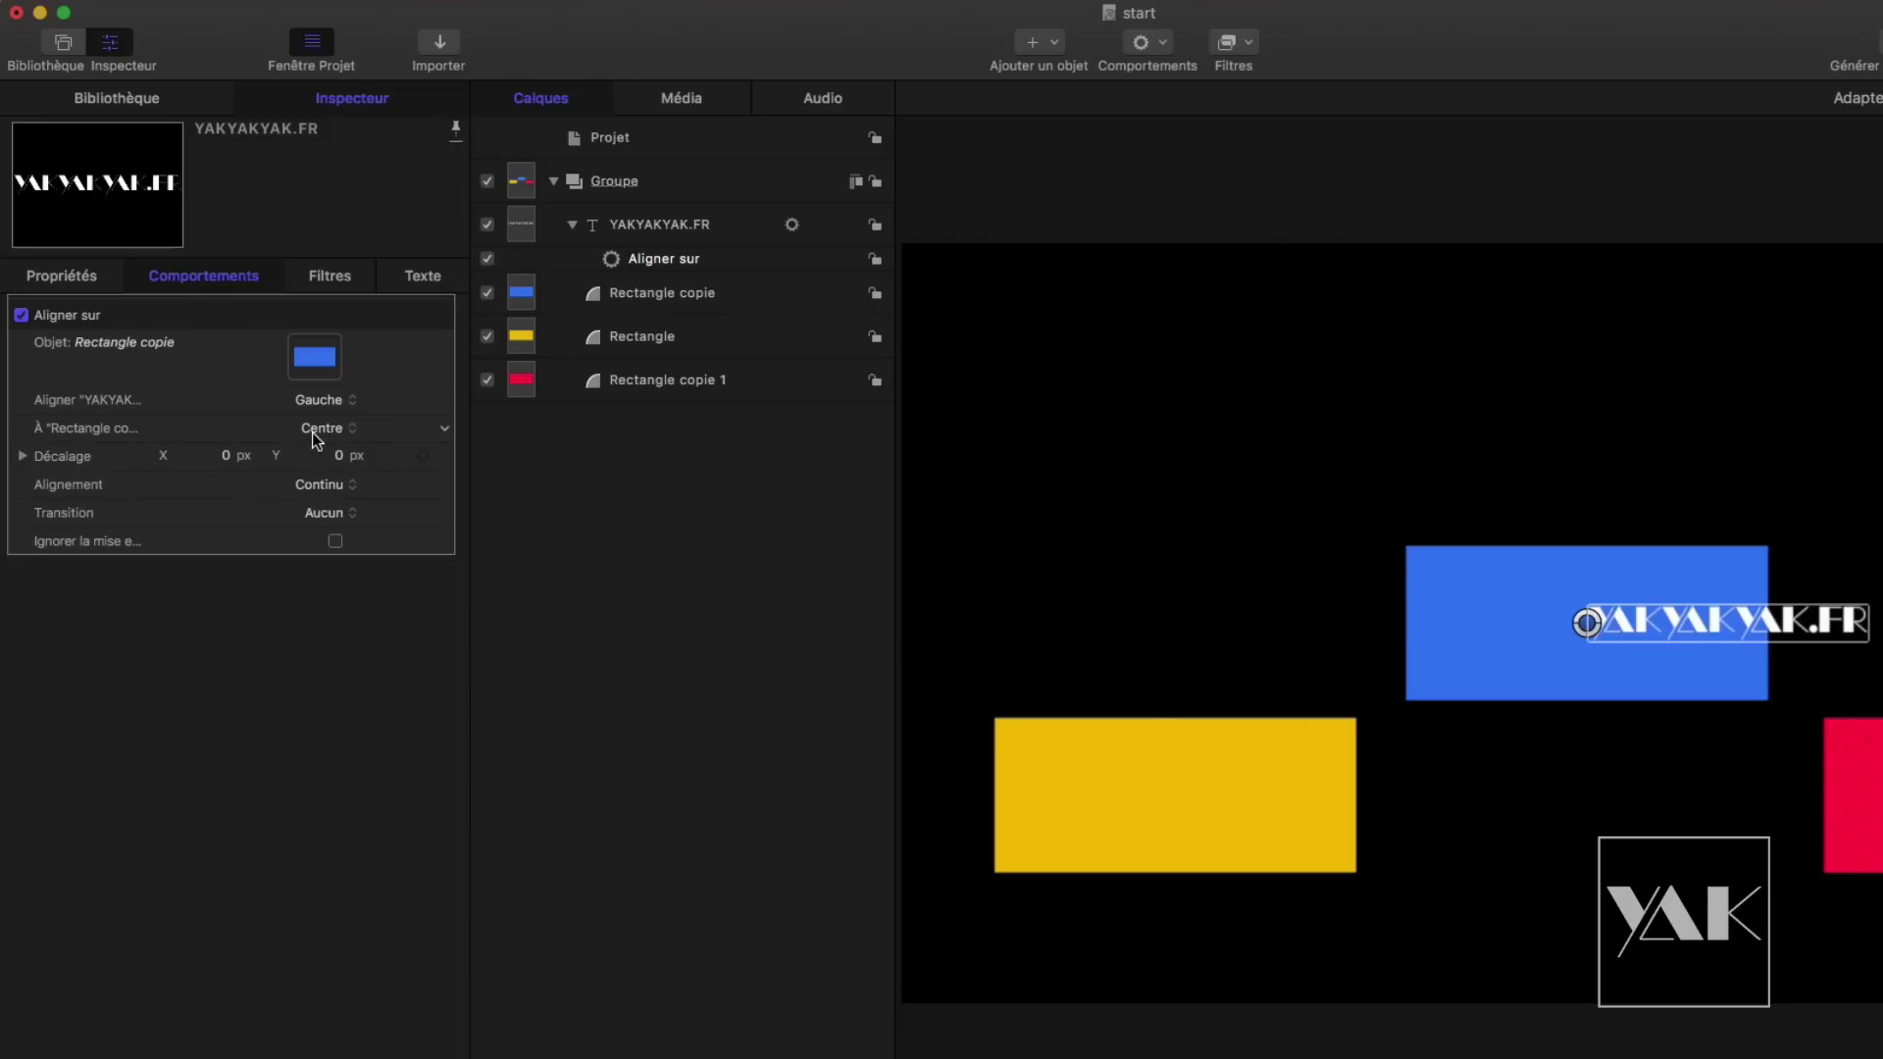
click(326, 434)
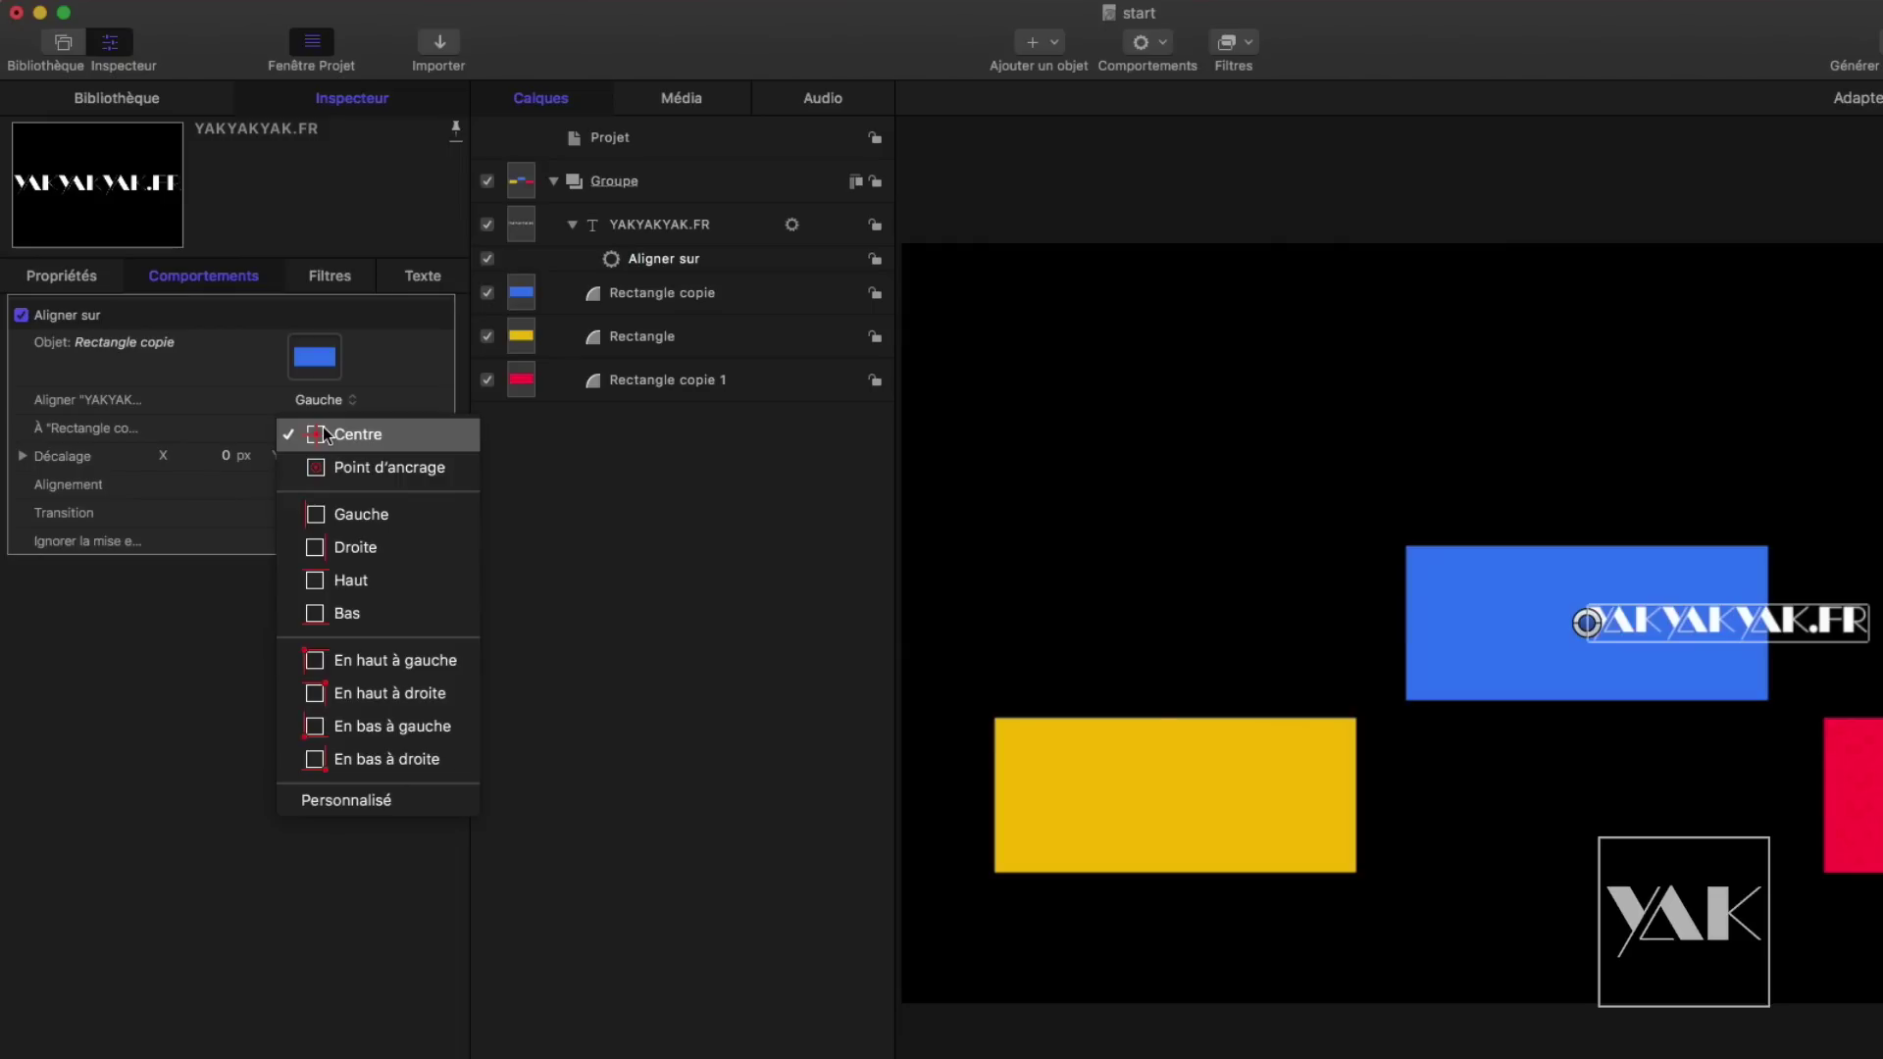
click(349, 546)
Step: Move the blue rectangle around the canvas to test the text's attachment, leaving it slightly above its starting position
click(1573, 626)
drag(1552, 623, 1378, 502)
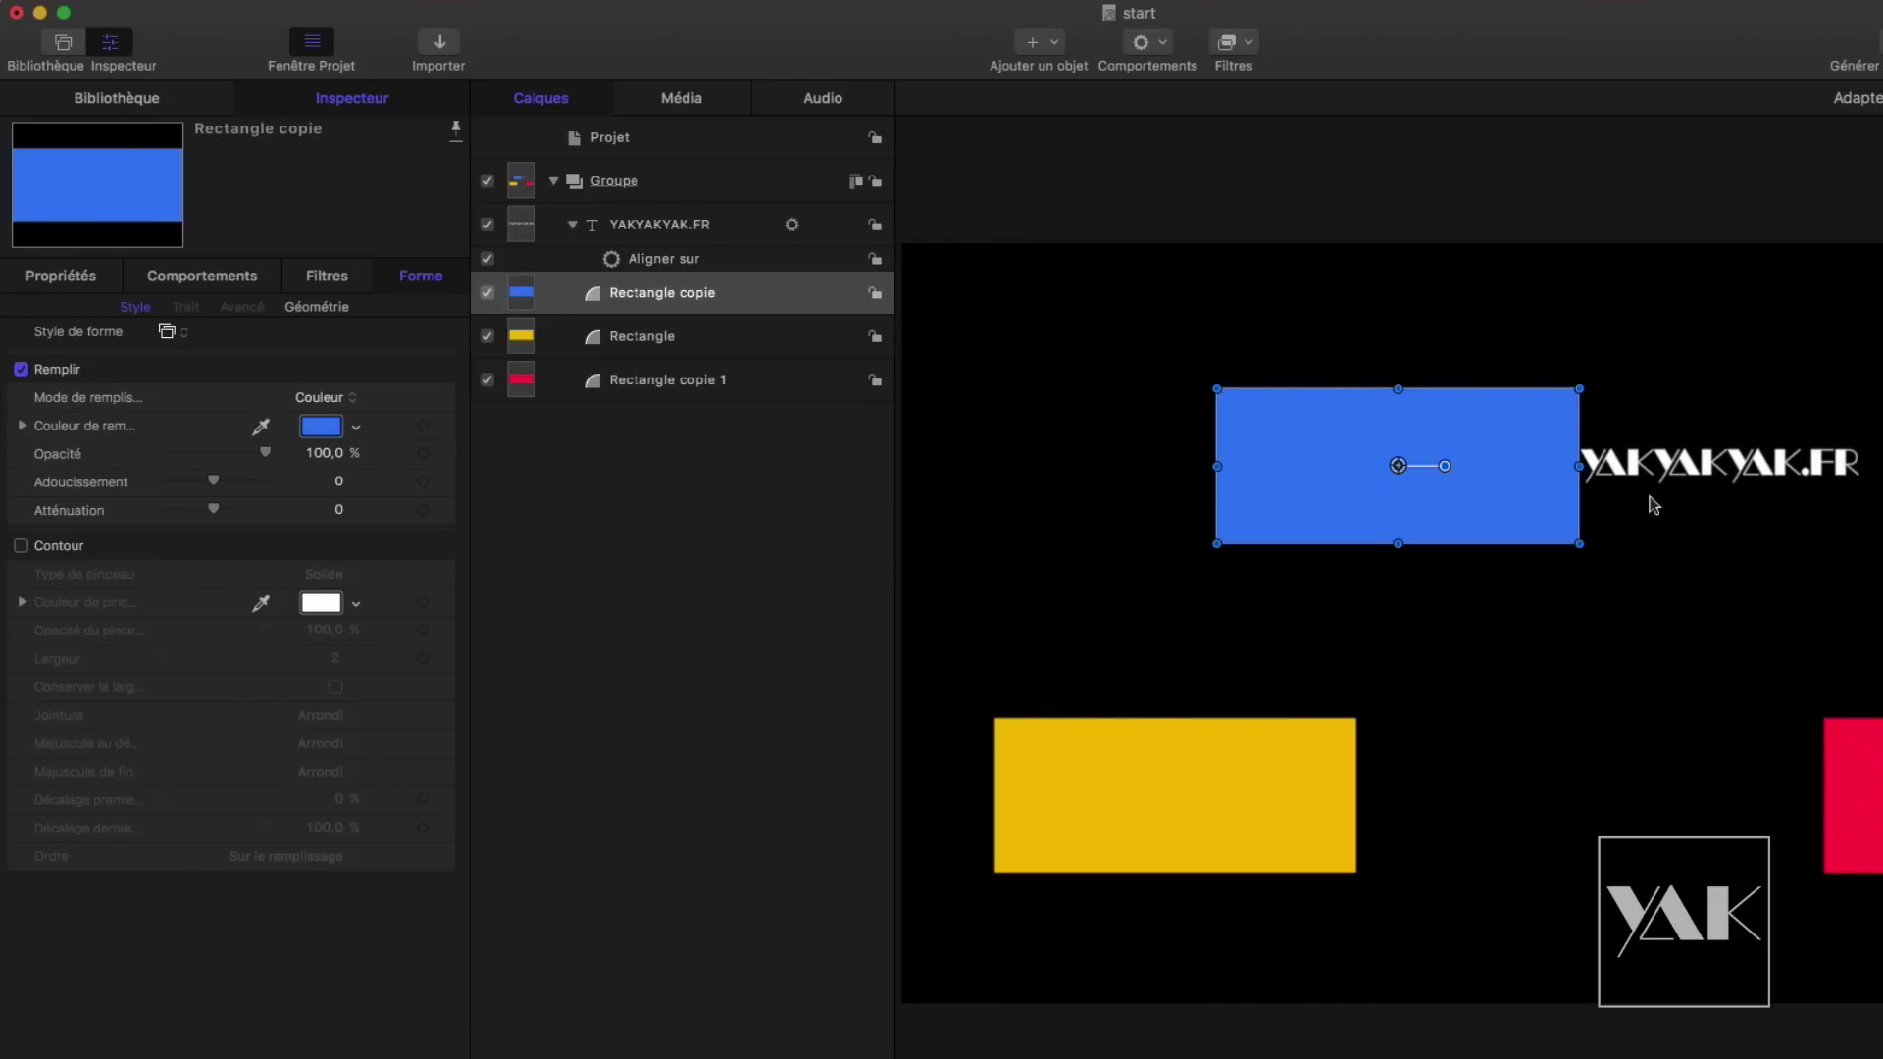
drag(1287, 452, 1505, 574)
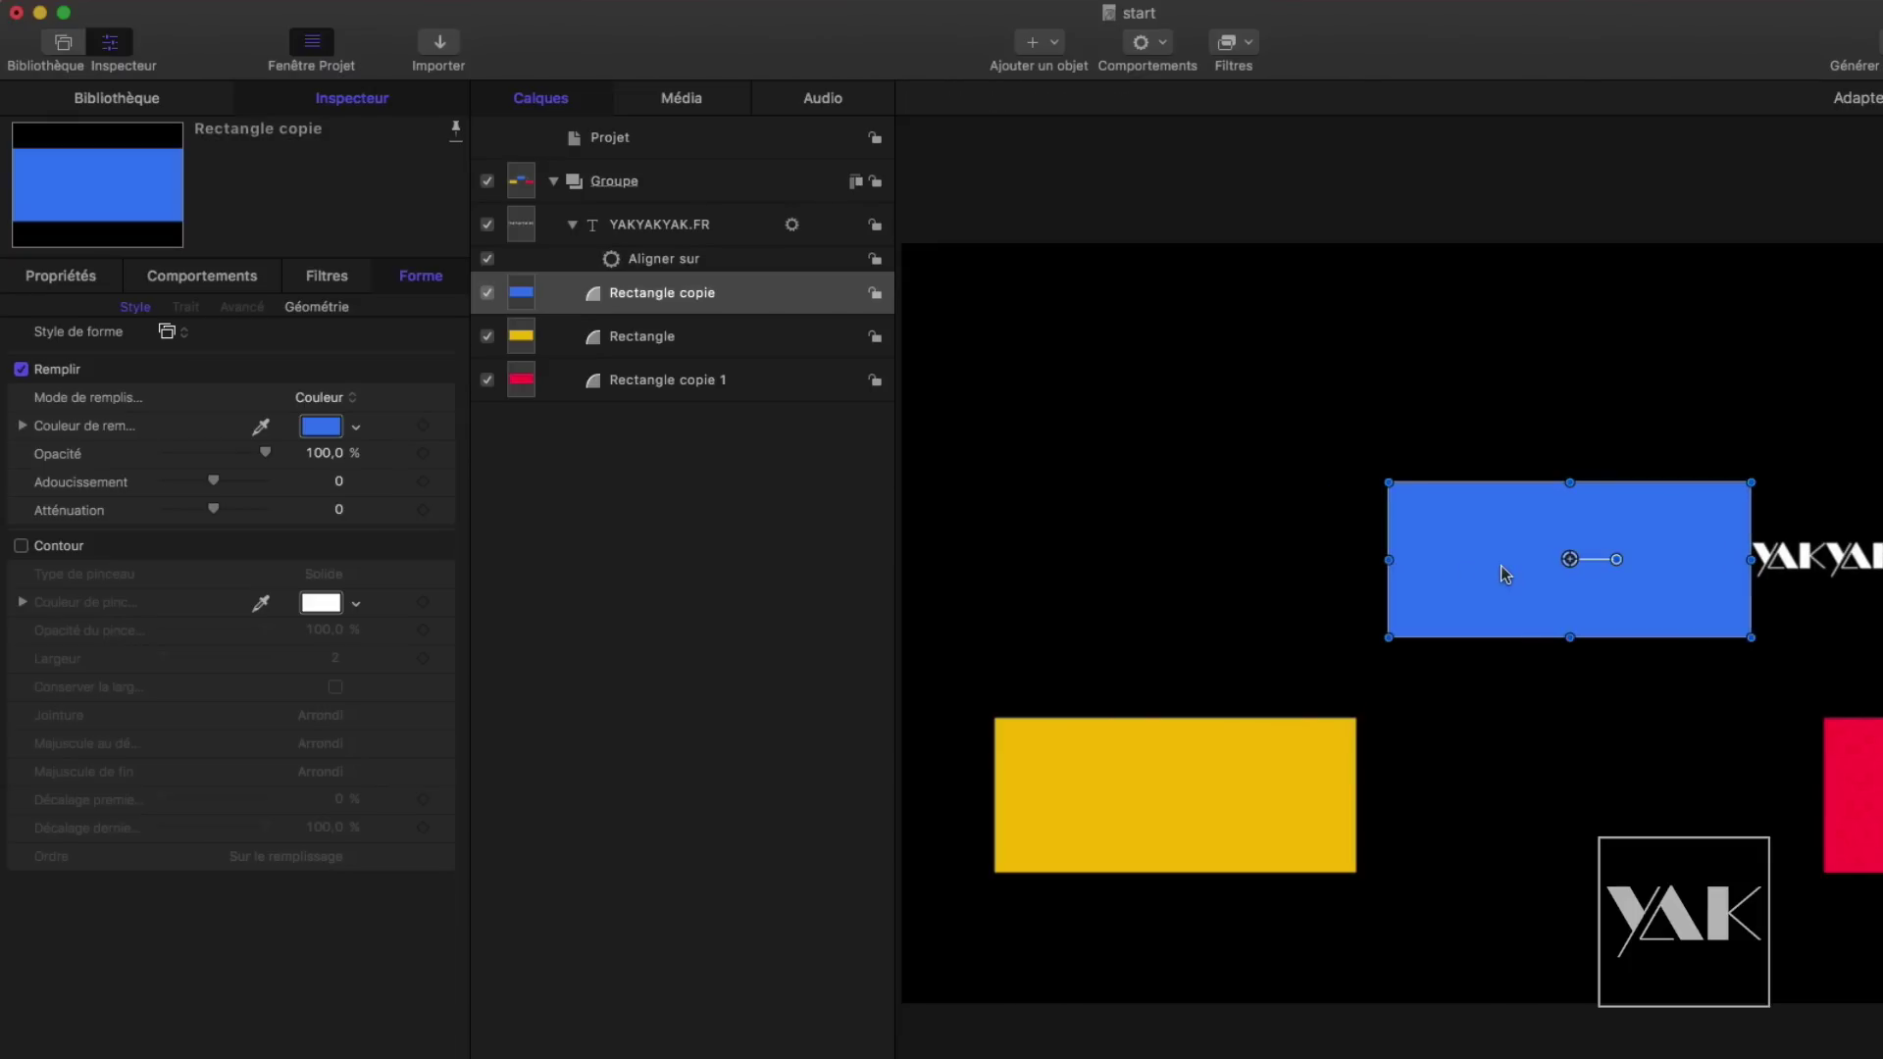
drag(1530, 575, 1498, 545)
Step: Change the Aligner sur settings so the text's Bas point aligns to the blue rectangle's Haut point
click(657, 259)
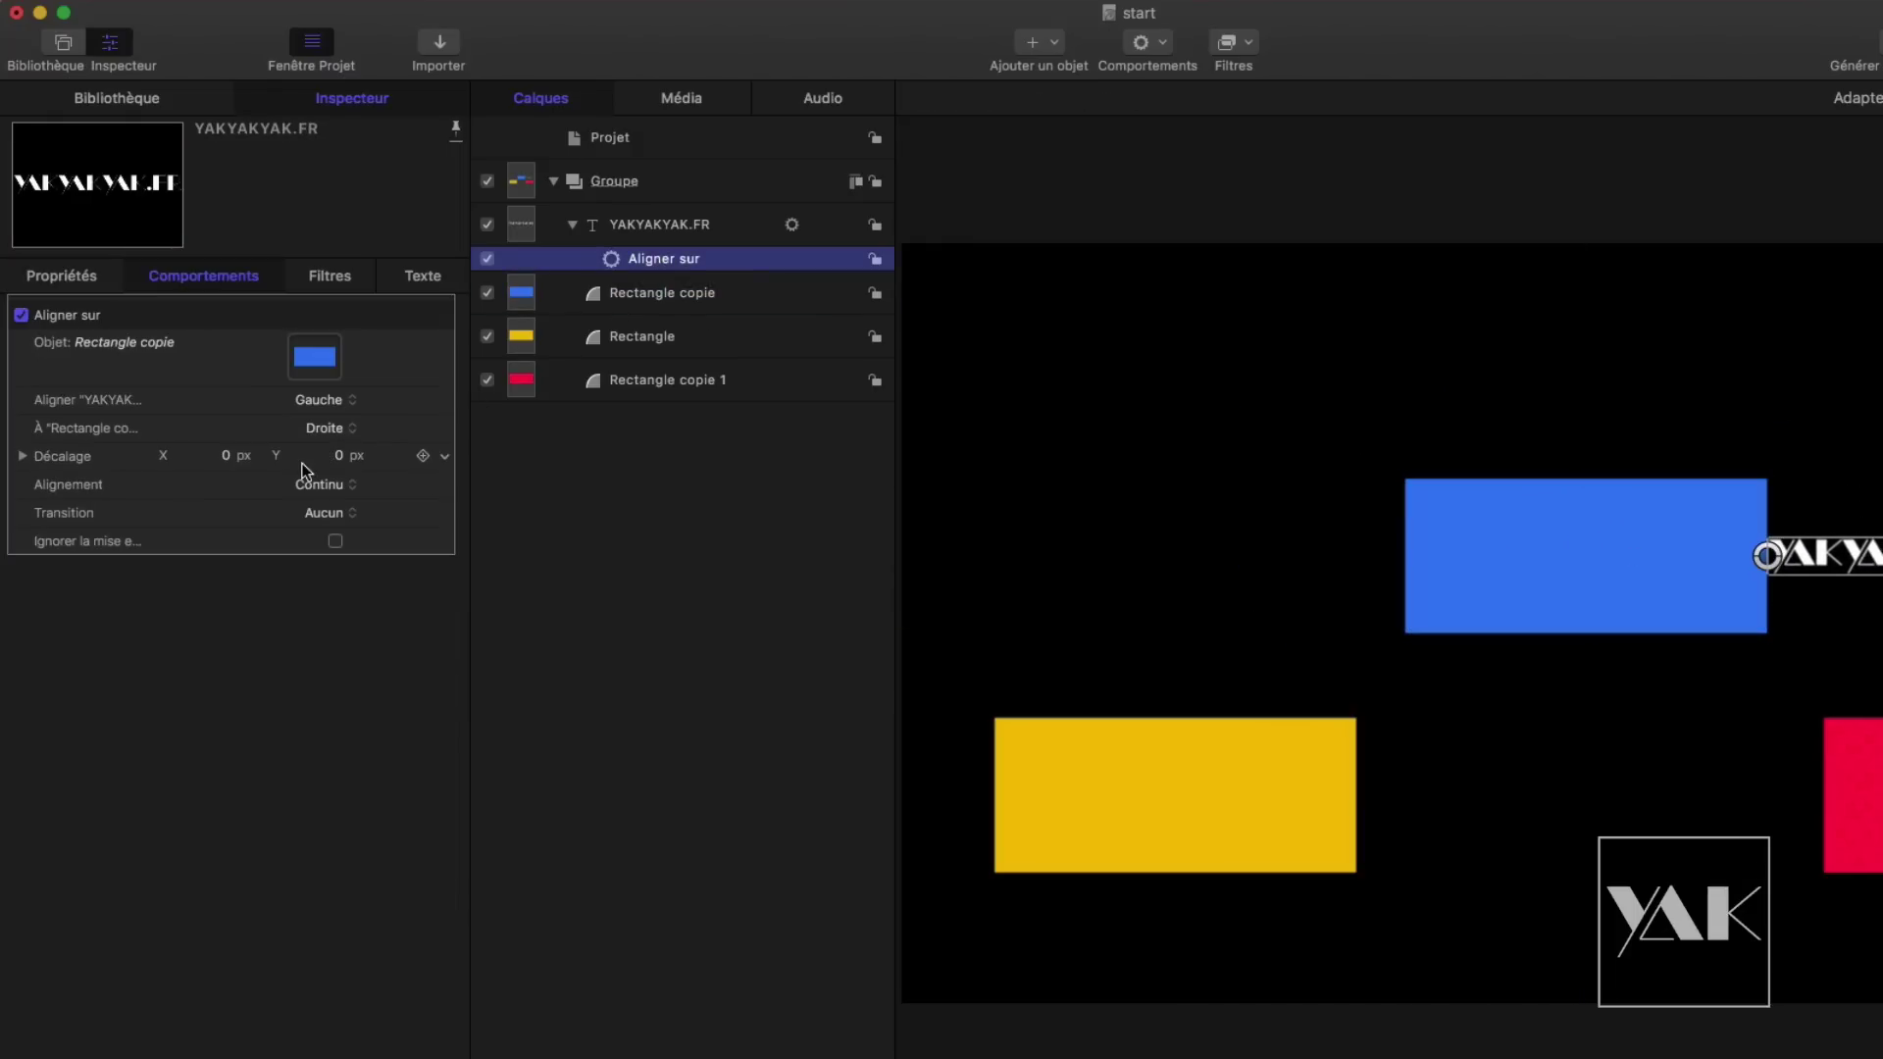
click(322, 402)
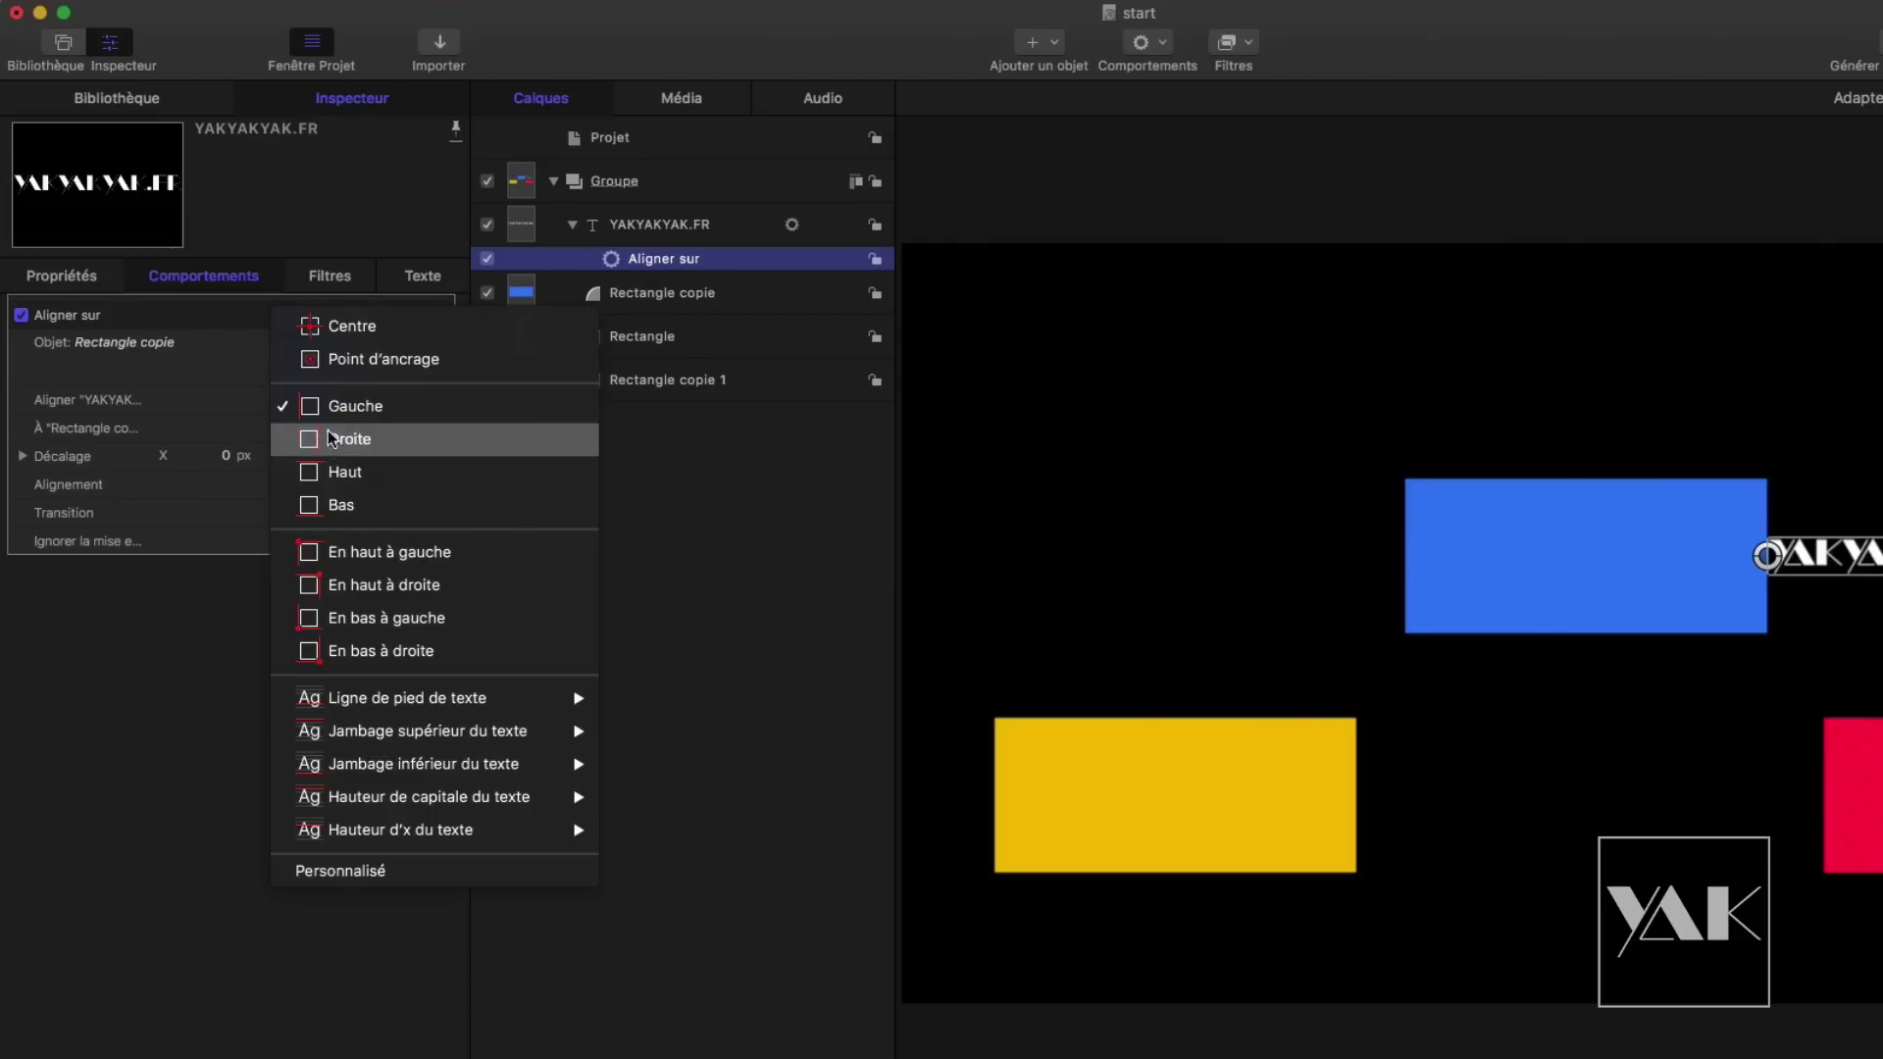
click(334, 505)
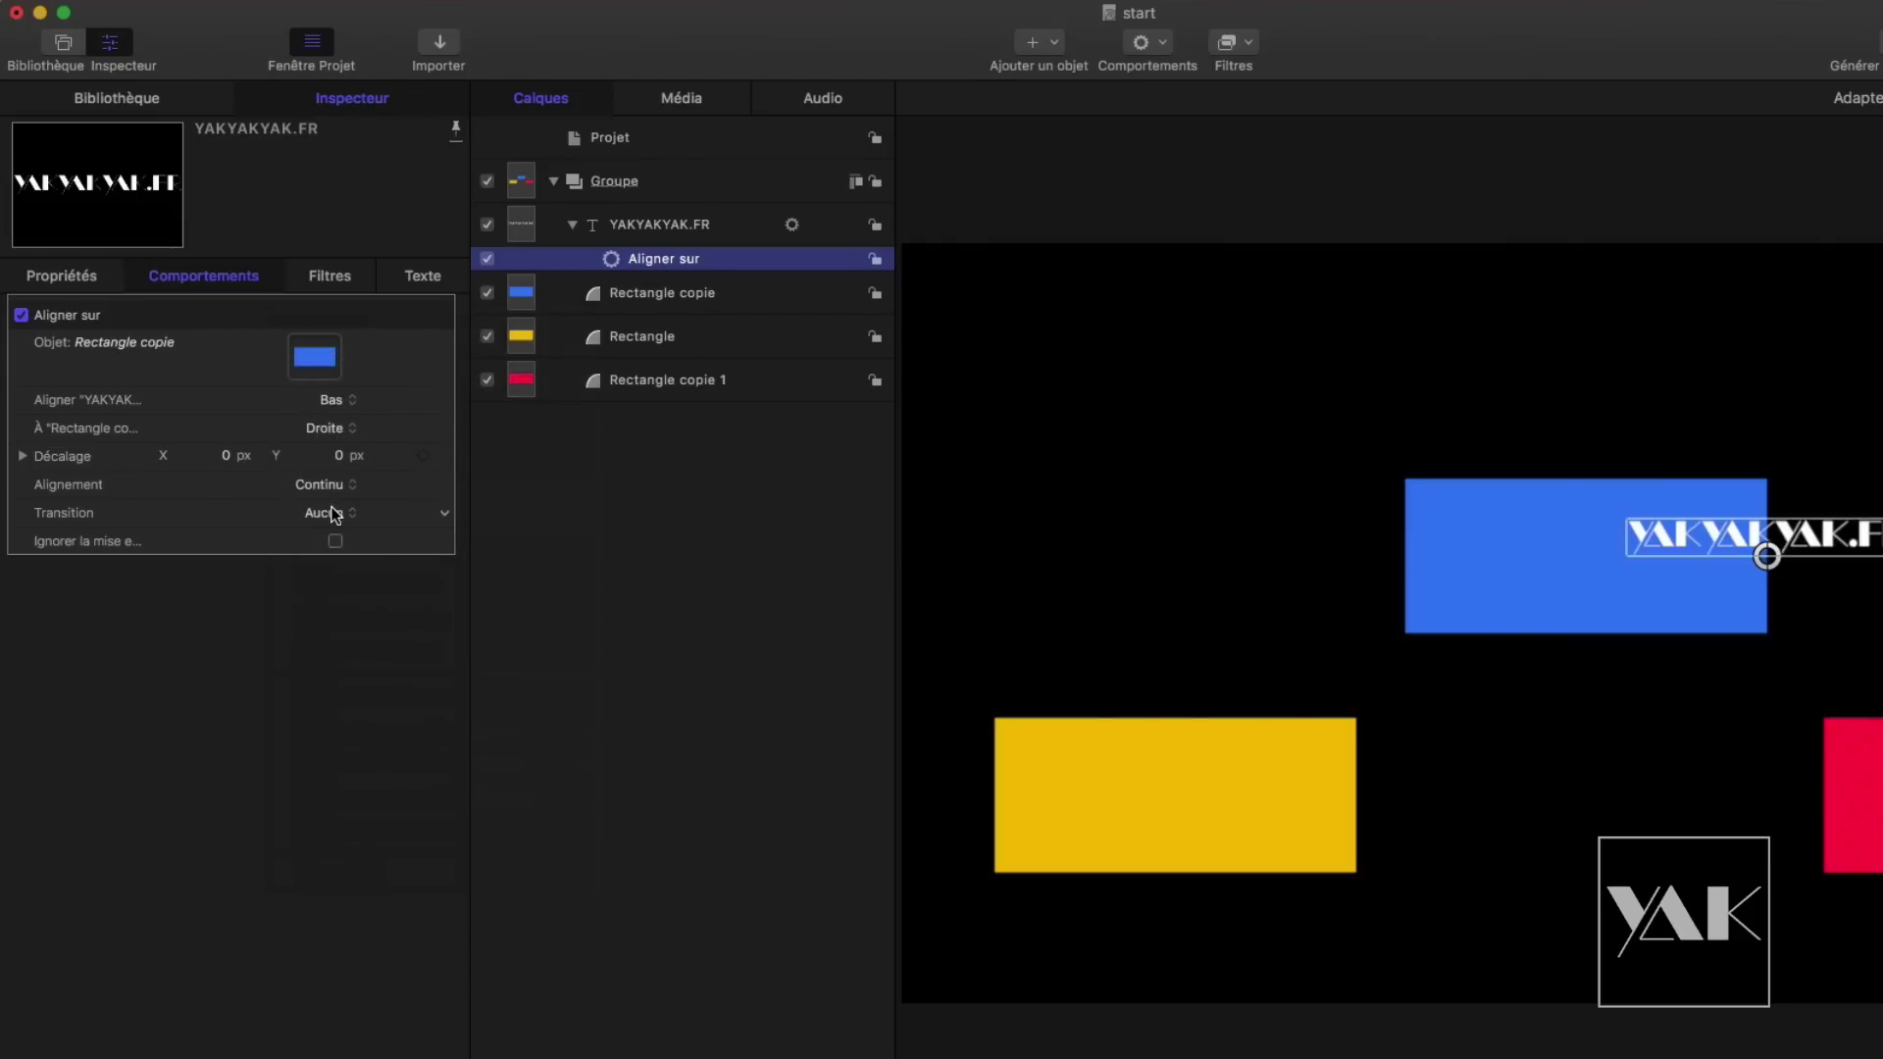
click(326, 428)
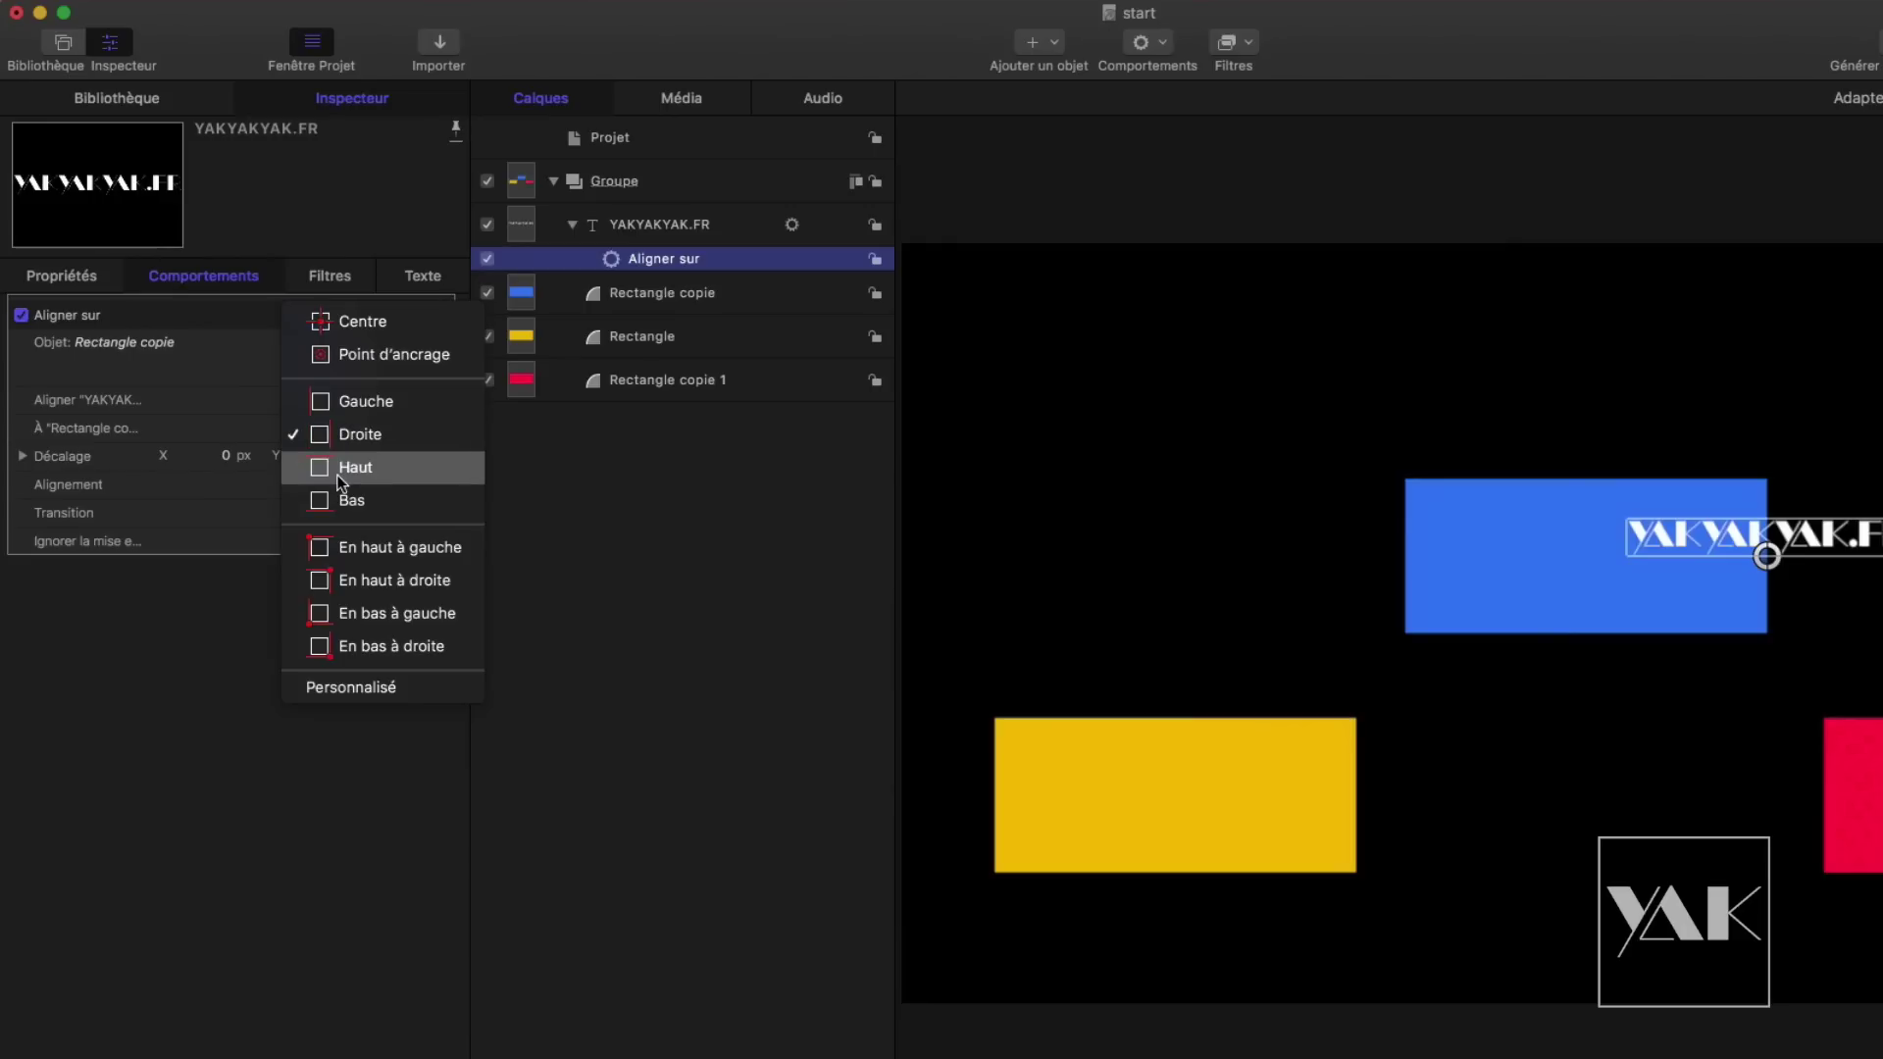
click(340, 469)
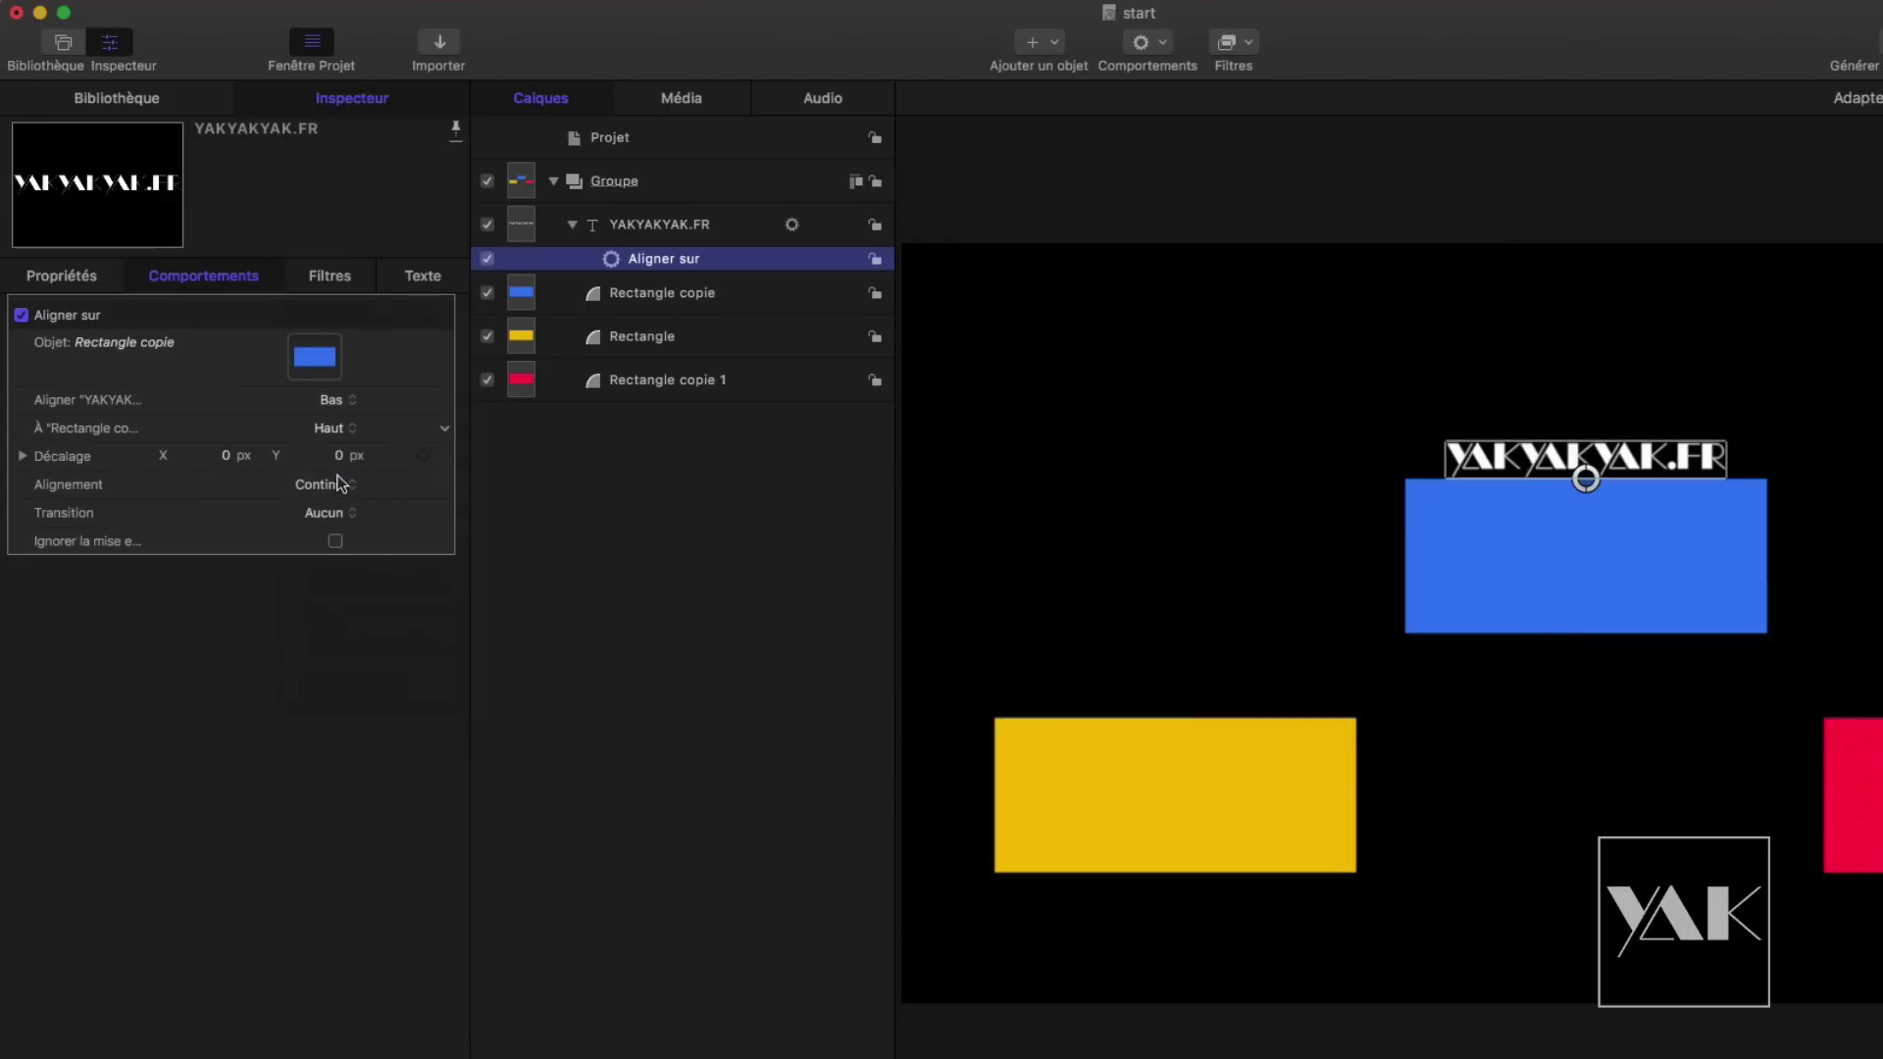
Step: Move the blue rectangle slightly down and adjust its height from the top edge to test the text's attachment
click(1552, 554)
drag(1536, 560, 1520, 597)
mouse_move(1575, 525)
mouse_down()
mouse_move(1575, 605)
mouse_move(1576, 441)
mouse_move(1576, 647)
mouse_move(1575, 416)
mouse_move(1575, 597)
mouse_move(1576, 527)
mouse_up()
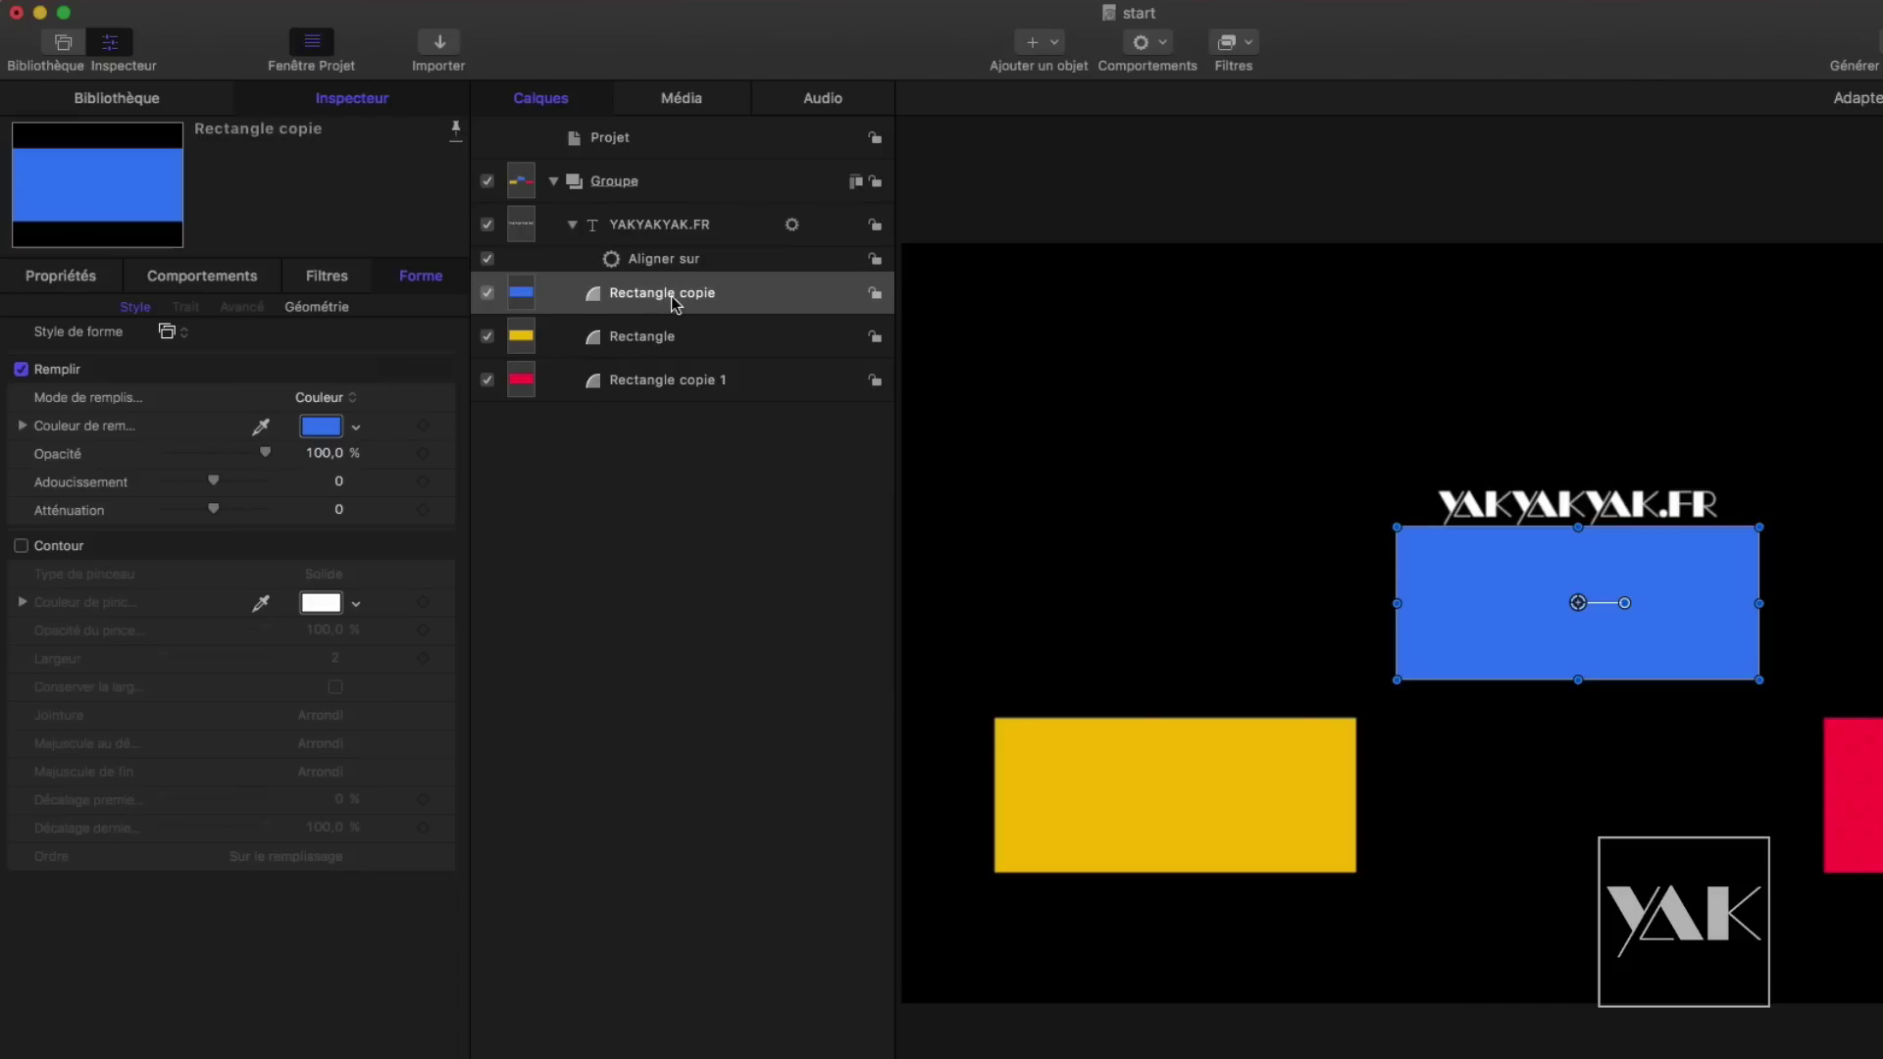
Step: Offset the text from its alignment point by about -129.6 px in X and 73.7 px in Y directly on the canvas
click(673, 260)
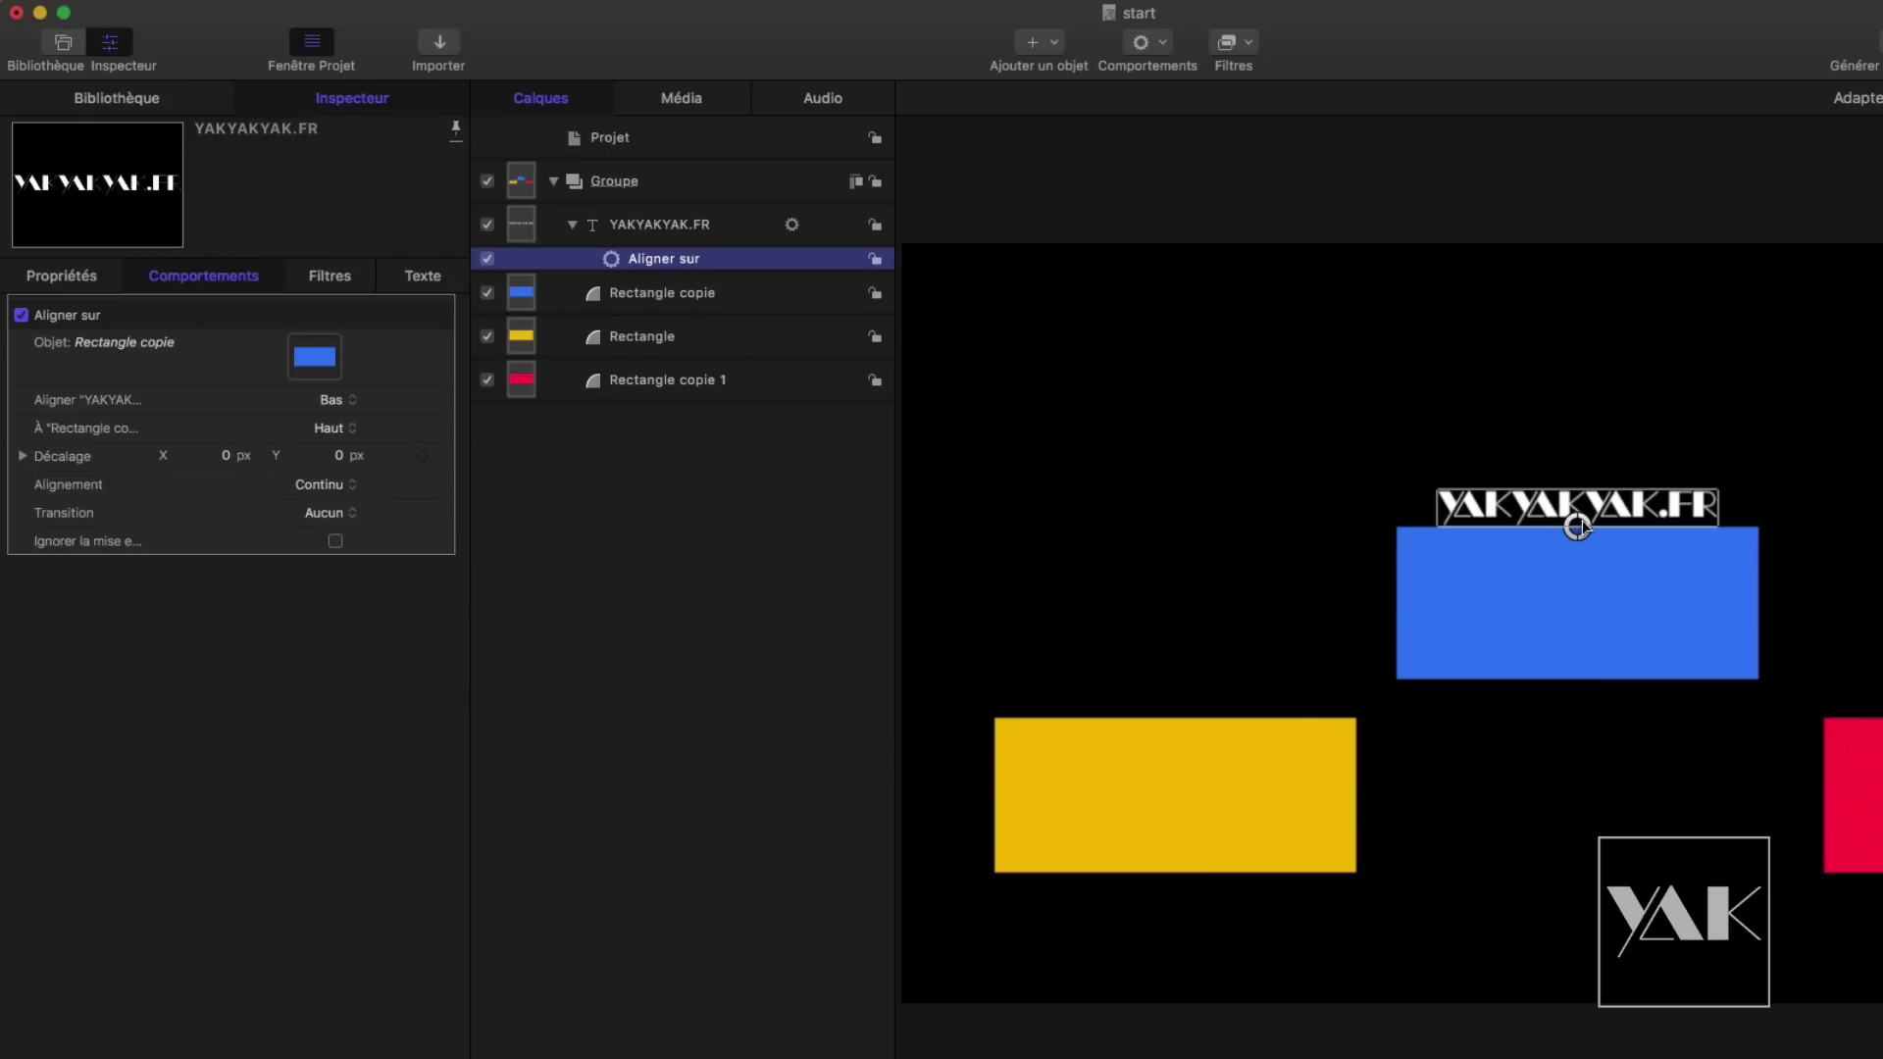
drag(1578, 528, 1485, 476)
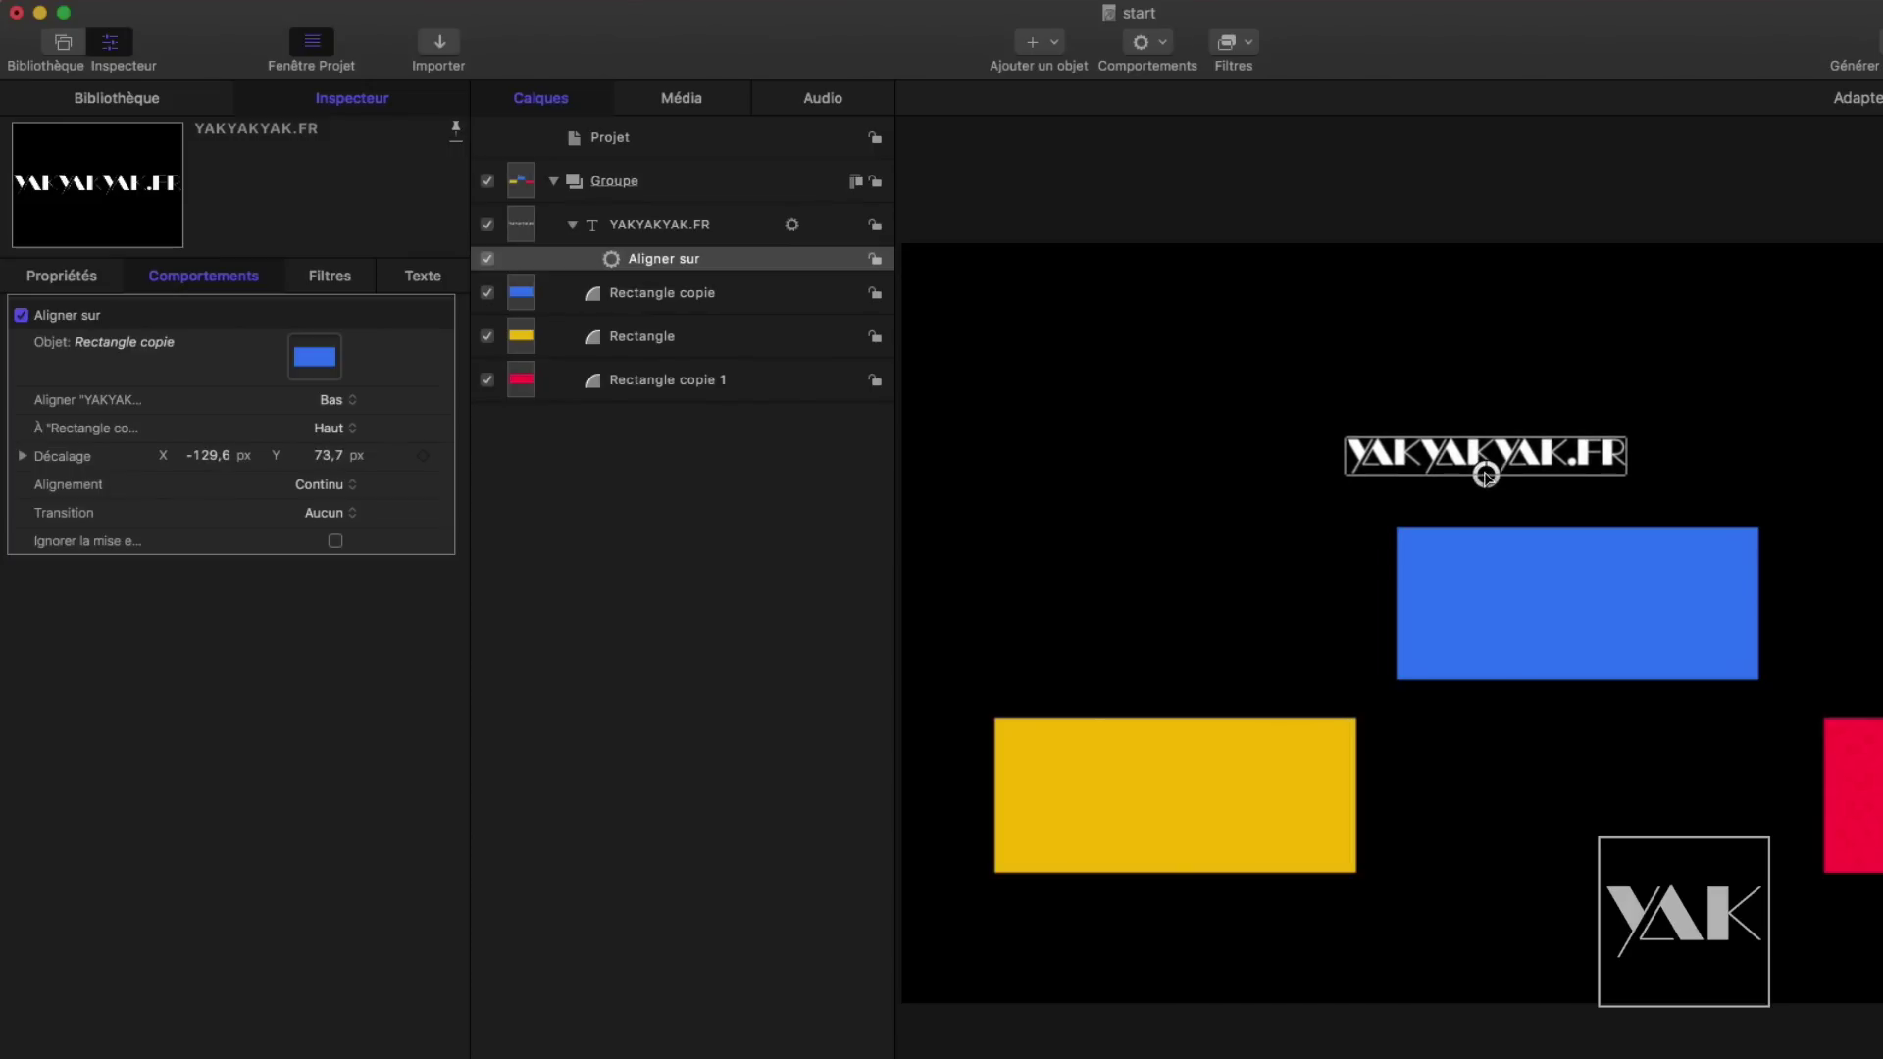
Step: Rotate the blue rectangle slightly counterclockwise and lower its top edge a little to test the offset text
click(1537, 592)
mouse_move(1624, 606)
mouse_down()
mouse_move(1647, 657)
mouse_move(1657, 577)
mouse_move(1648, 605)
mouse_up()
click(1597, 706)
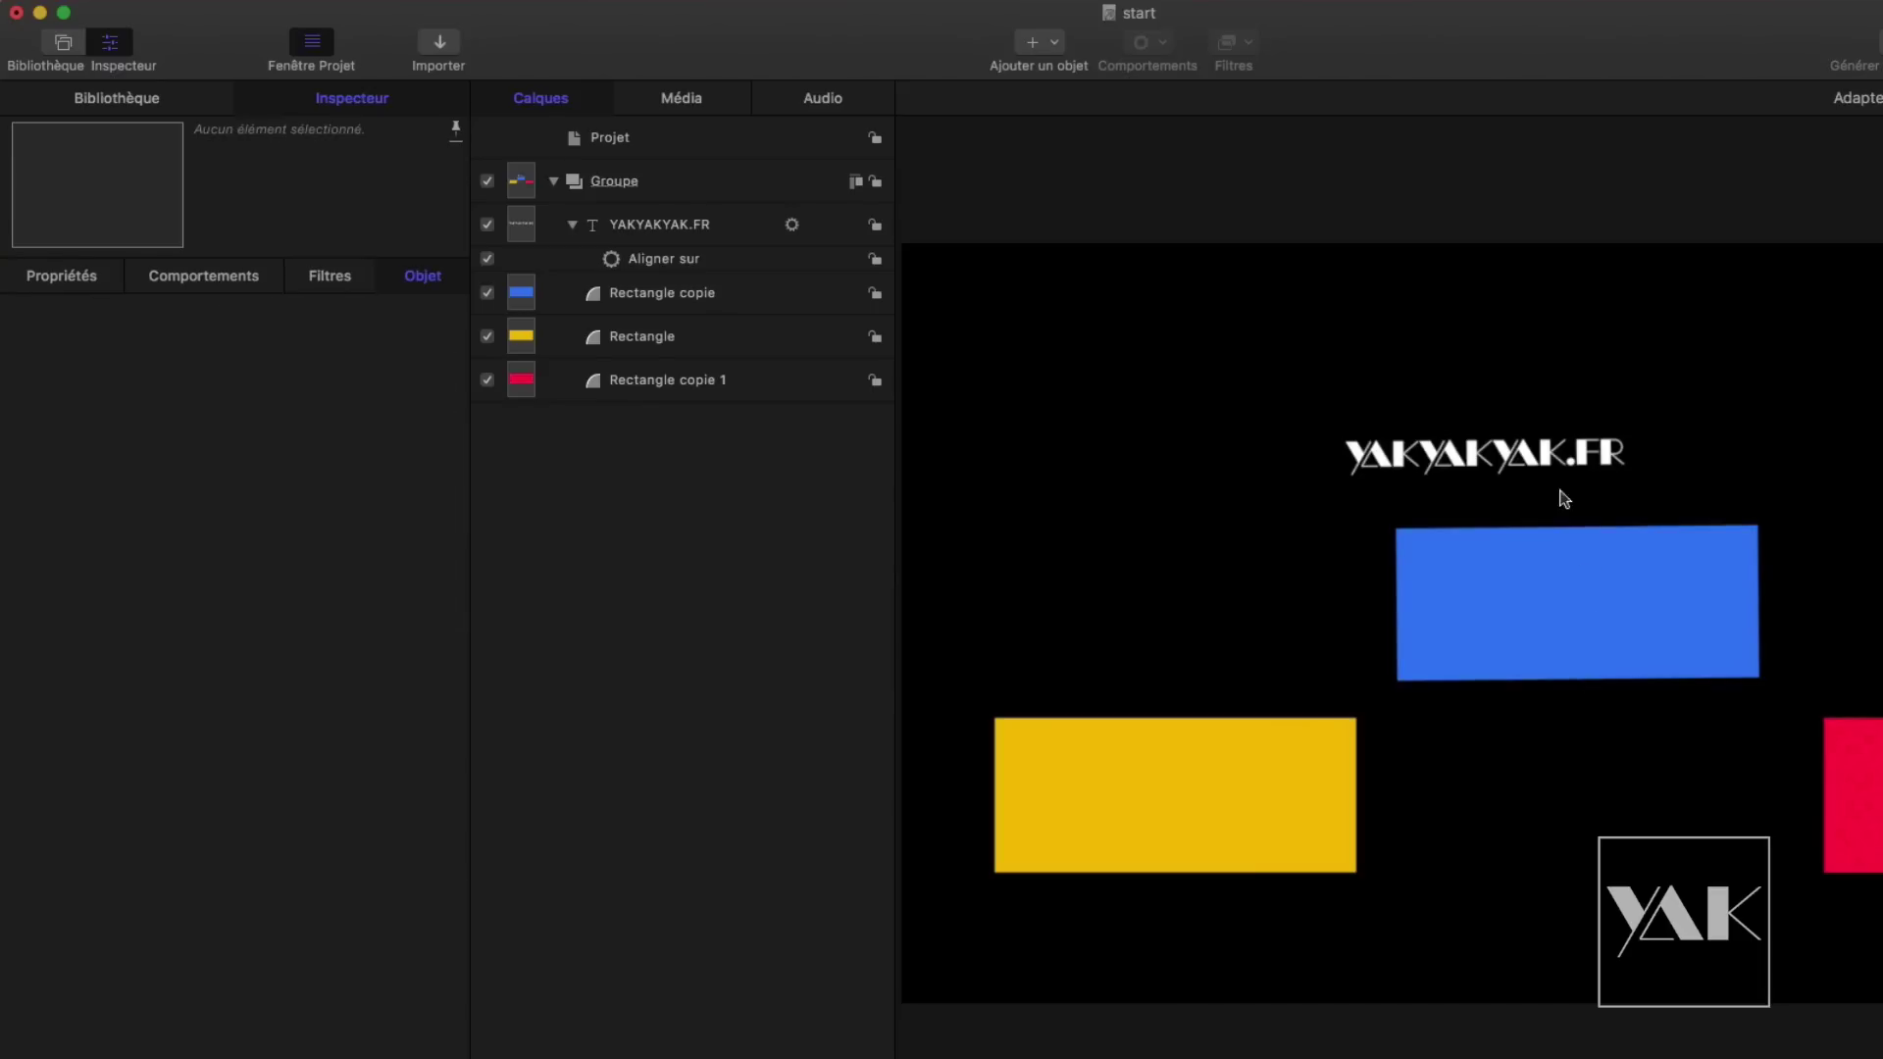
click(1571, 554)
mouse_move(1577, 520)
mouse_down()
mouse_move(1581, 657)
mouse_move(1577, 538)
mouse_up()
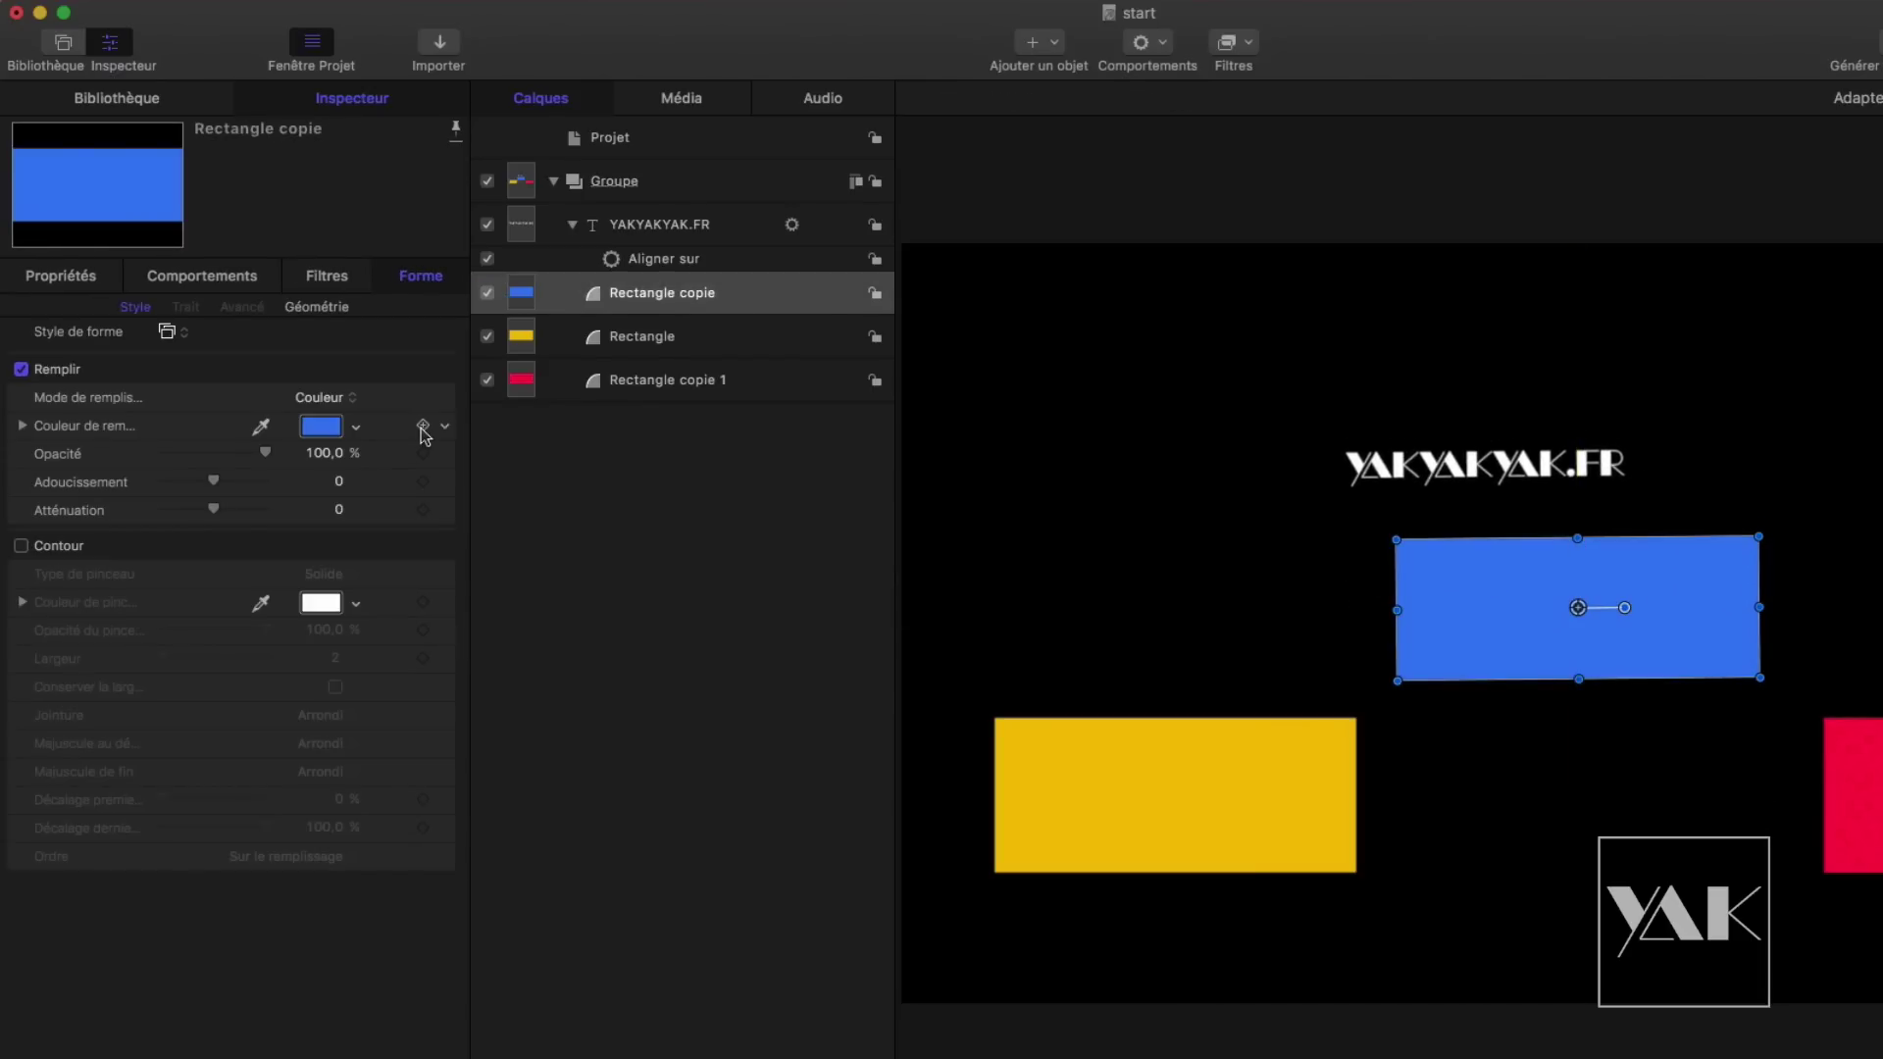
Step: Reset the Décalage of the text's Aligner sur behaviour and set its Y offset to 41 px
click(665, 258)
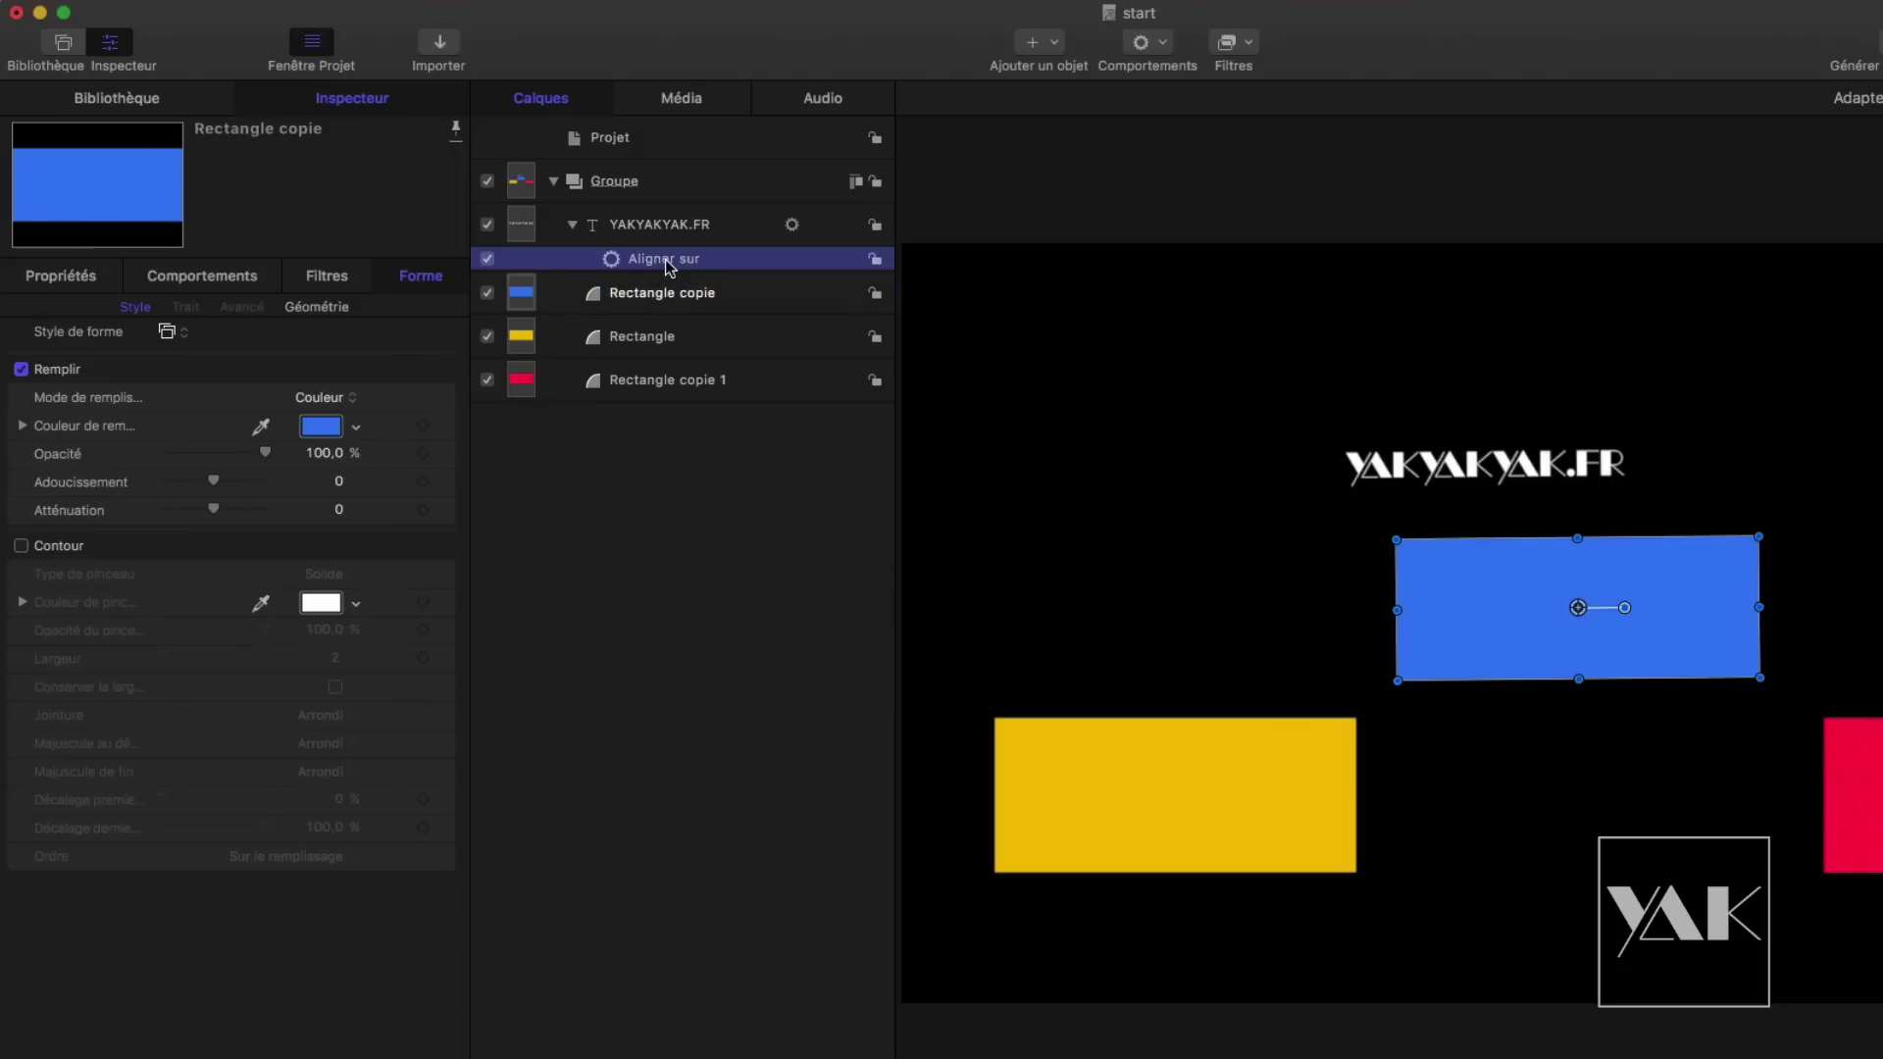
click(23, 457)
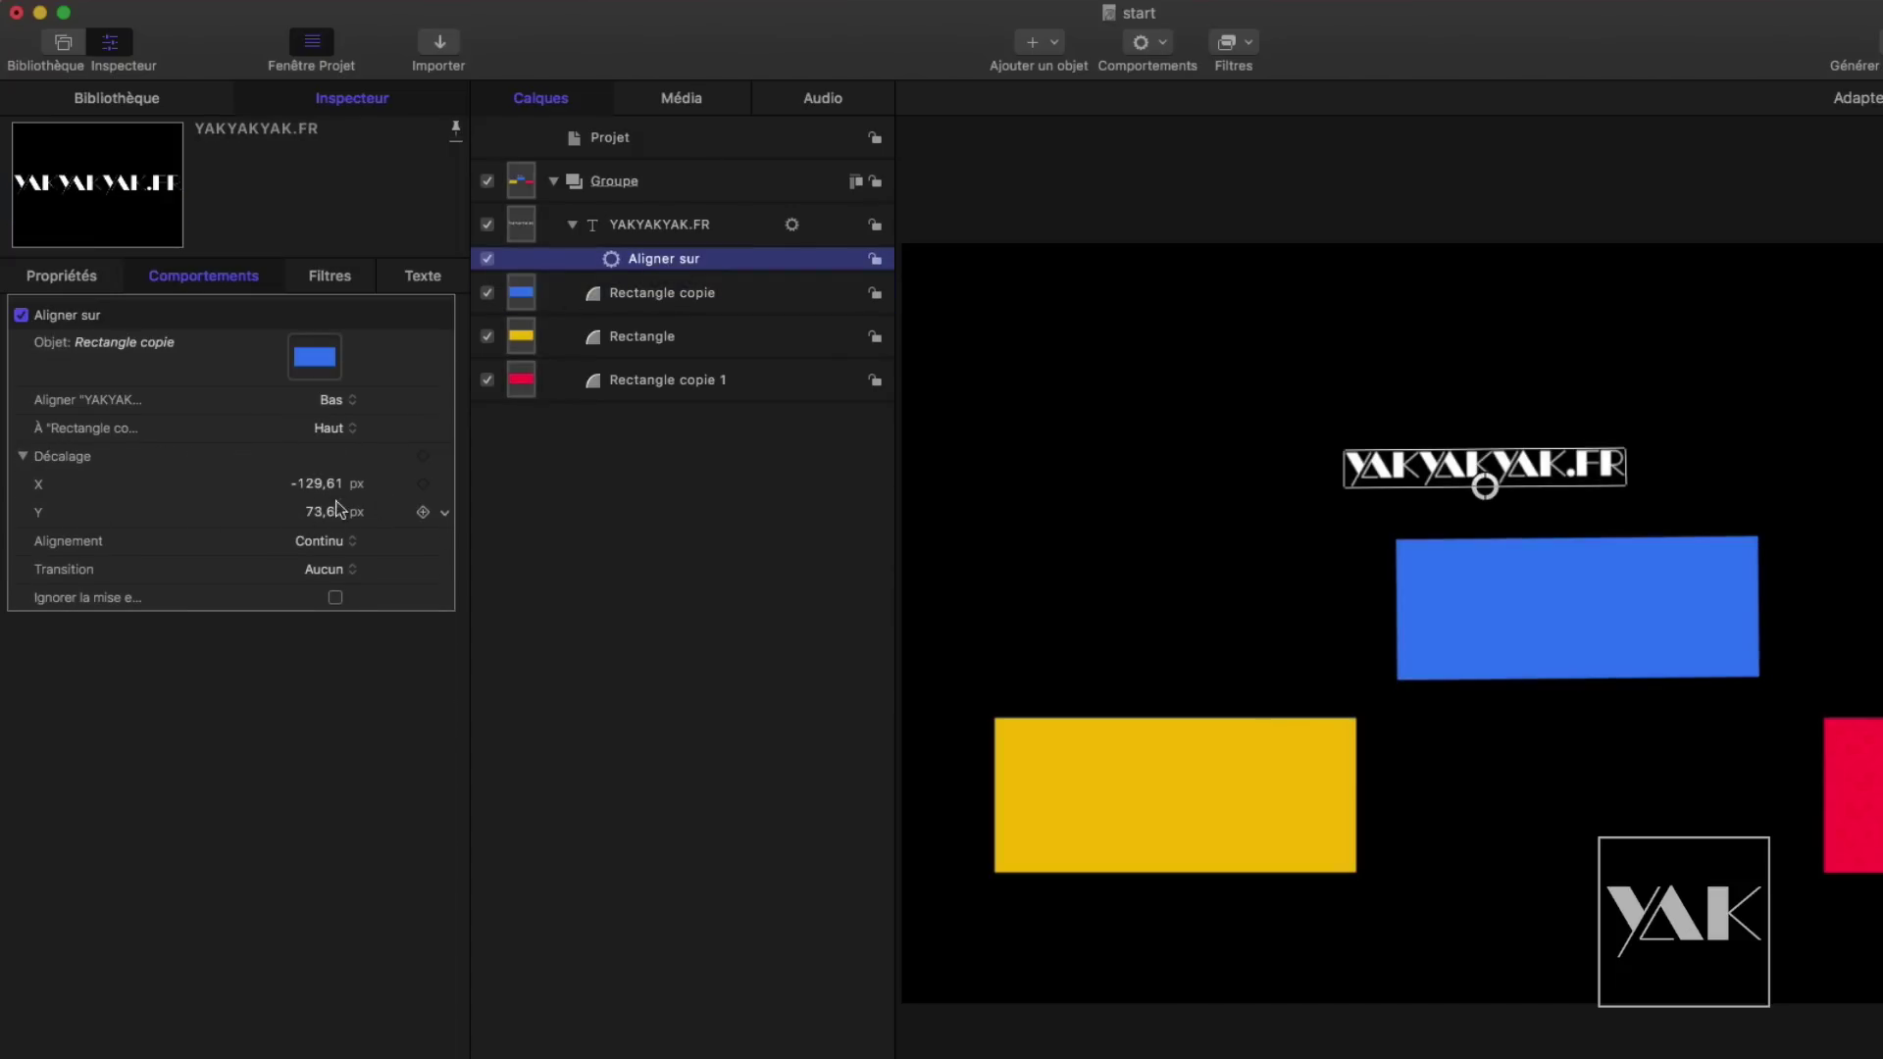
click(447, 463)
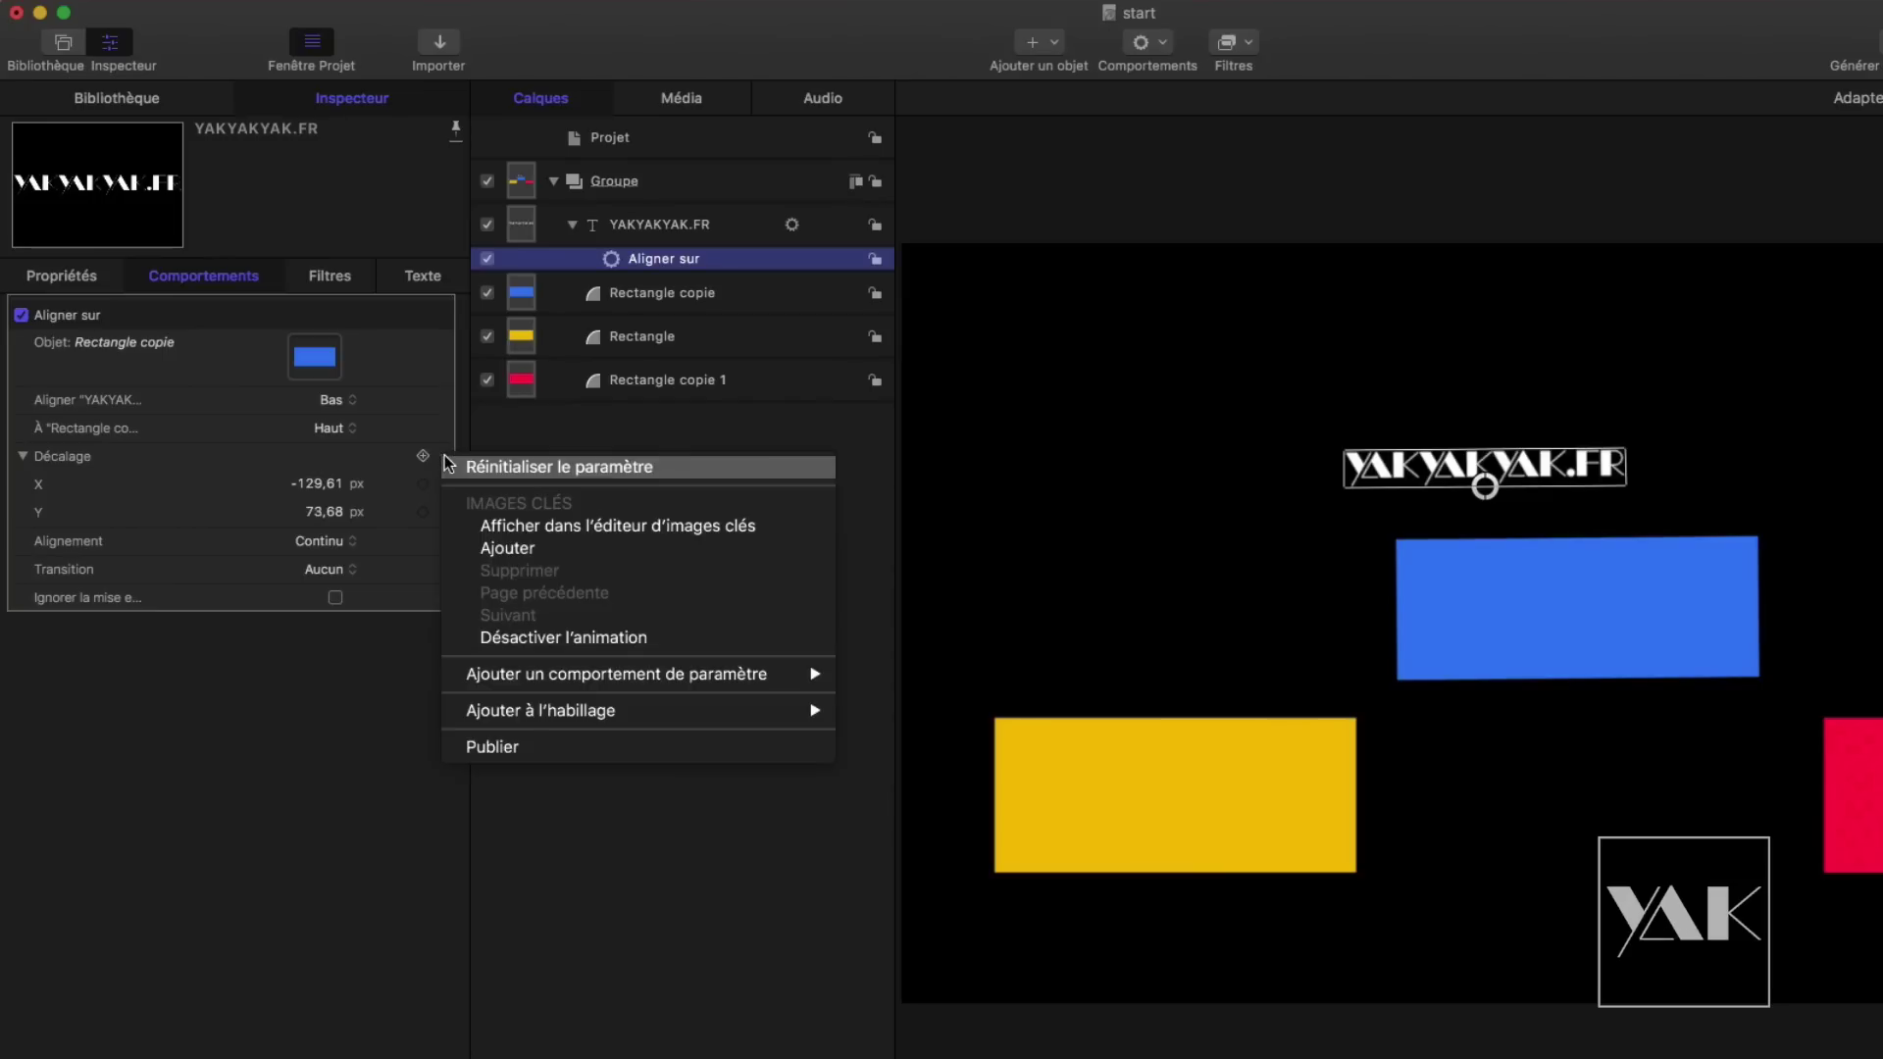
click(471, 467)
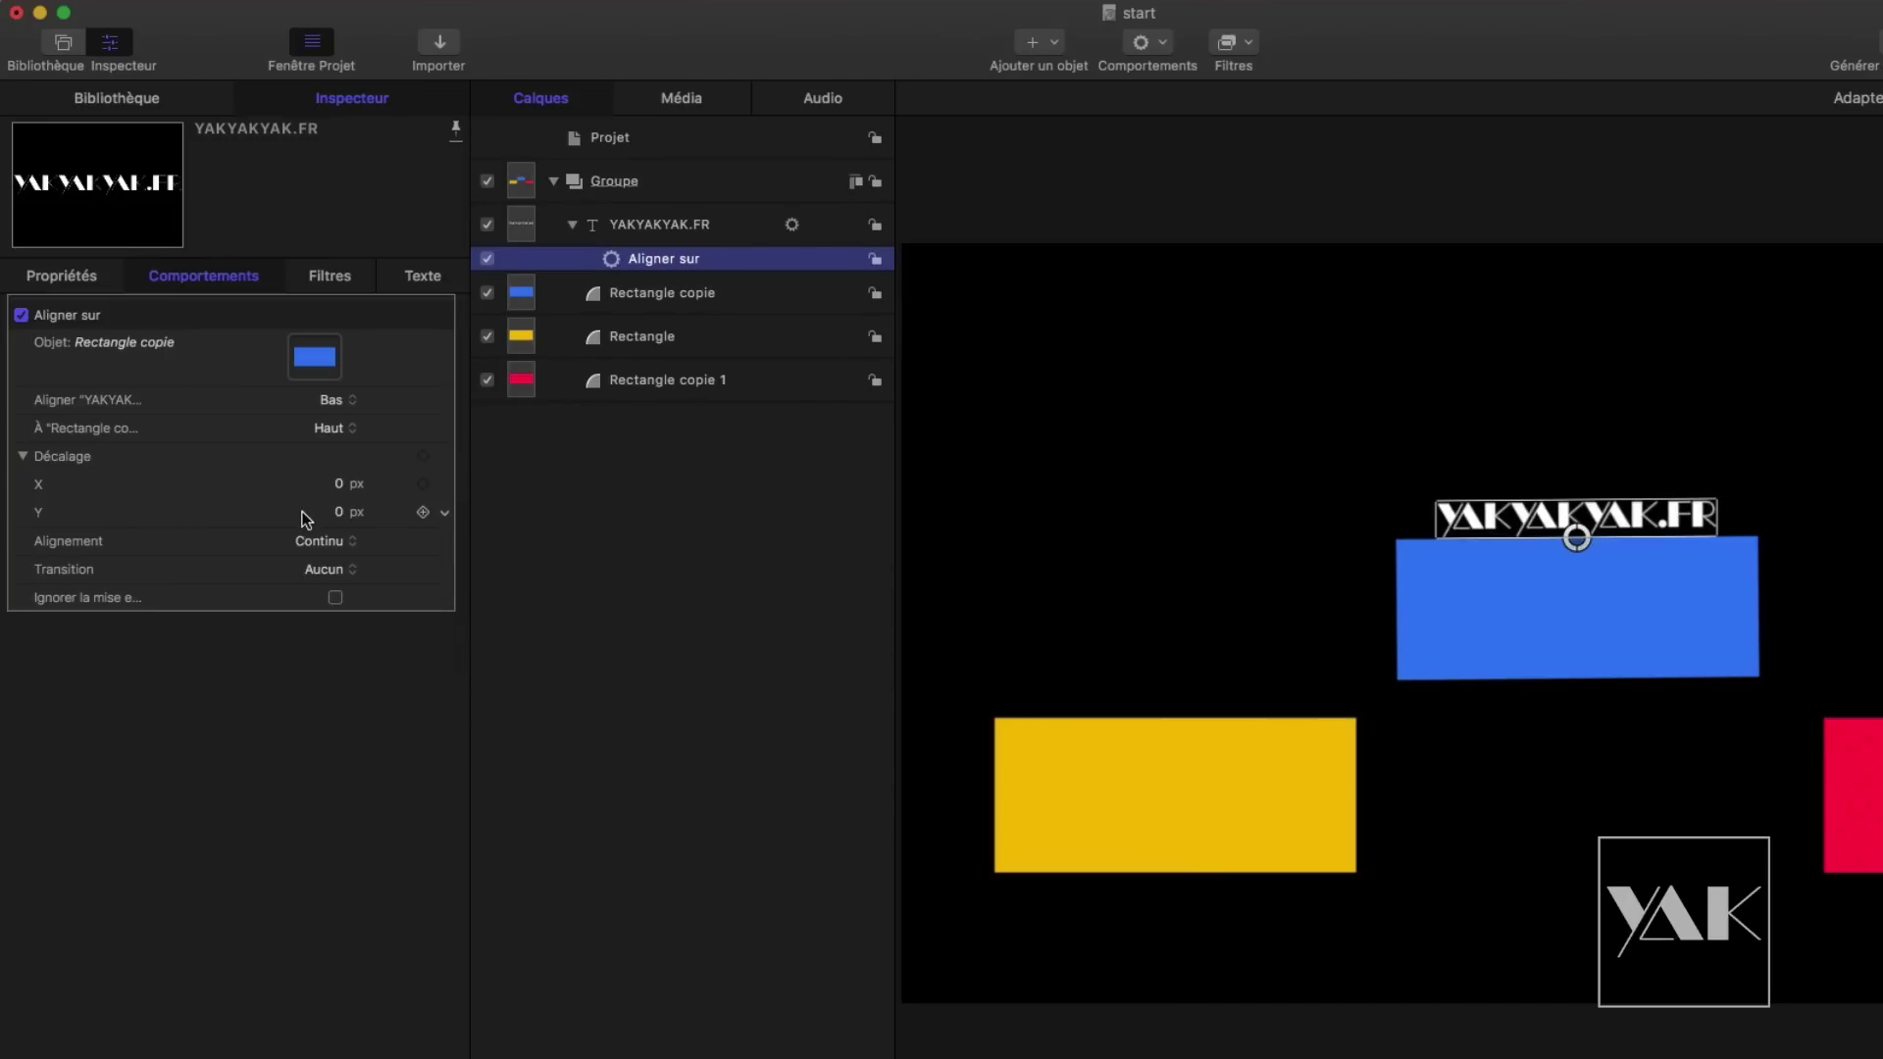
drag(342, 520, 387, 520)
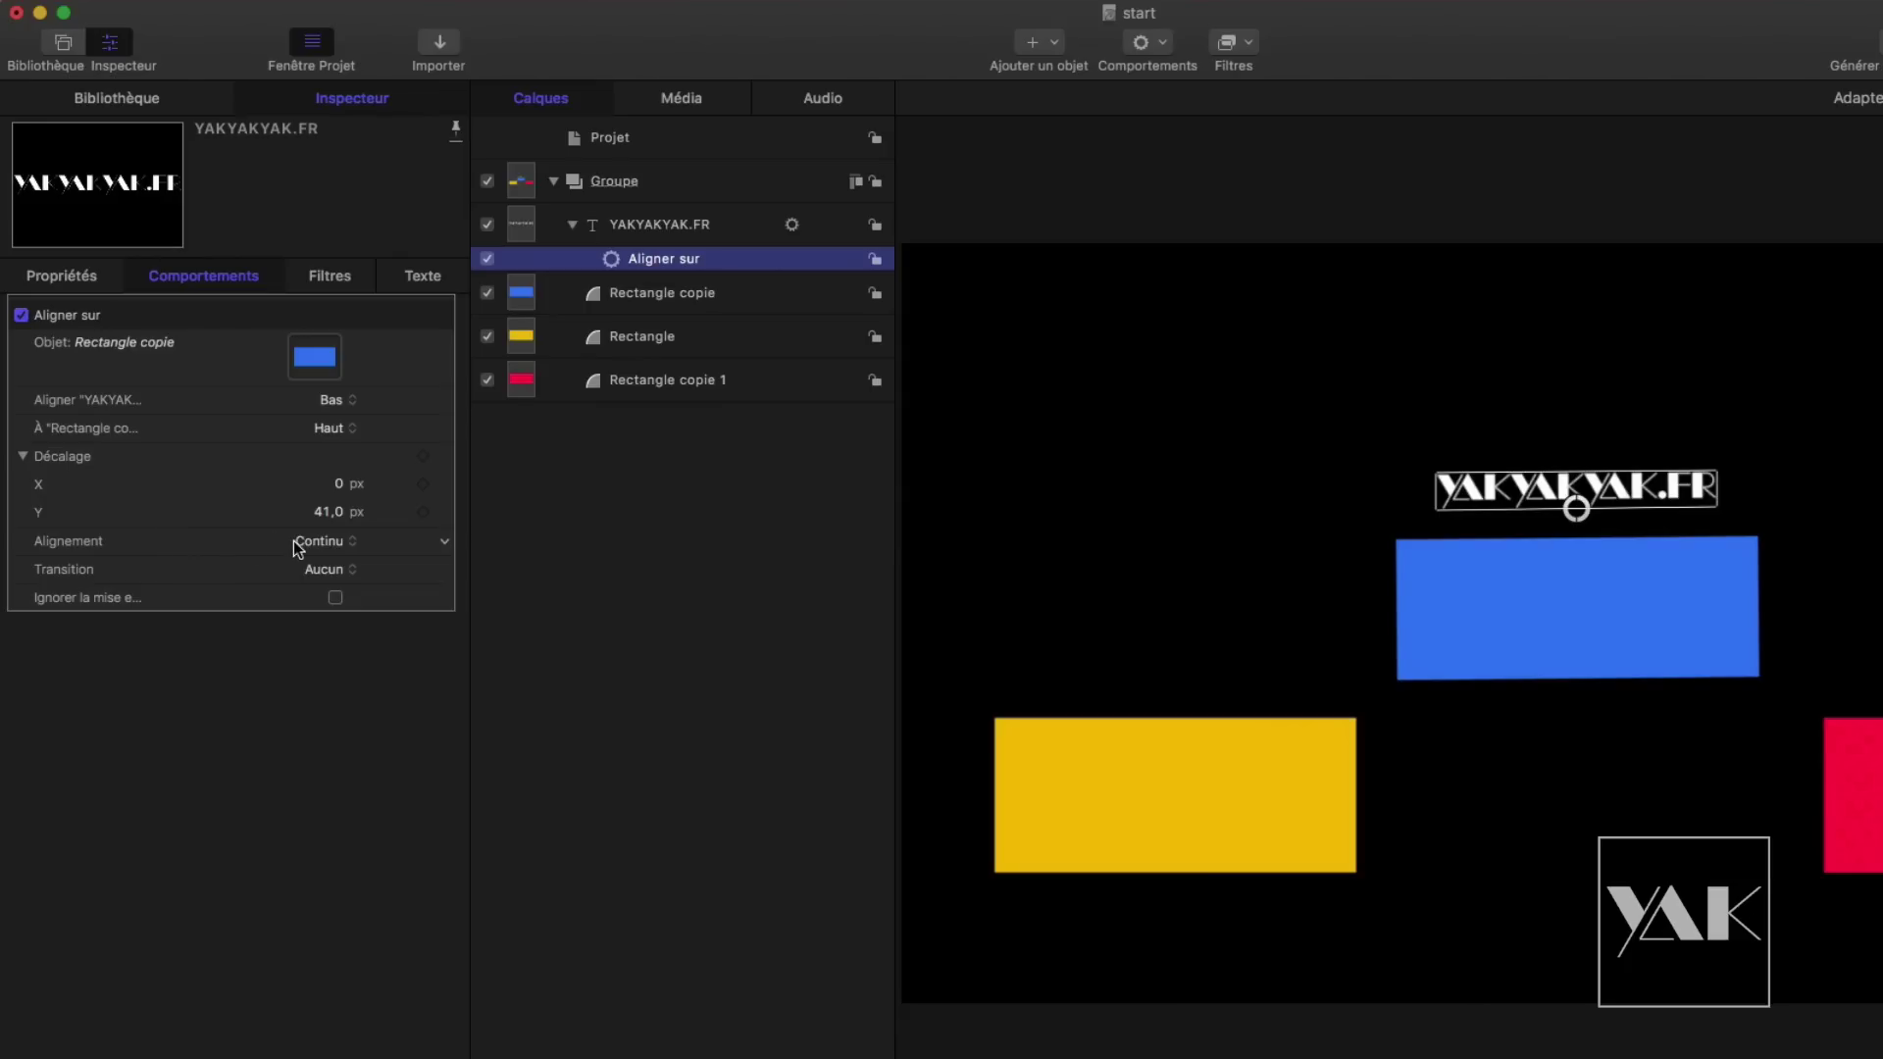
Step: Keep the Alignement mode on Continu and move the blue rectangle up to about X -2, Y 290 px
click(316, 539)
click(297, 544)
drag(1559, 588, 1544, 427)
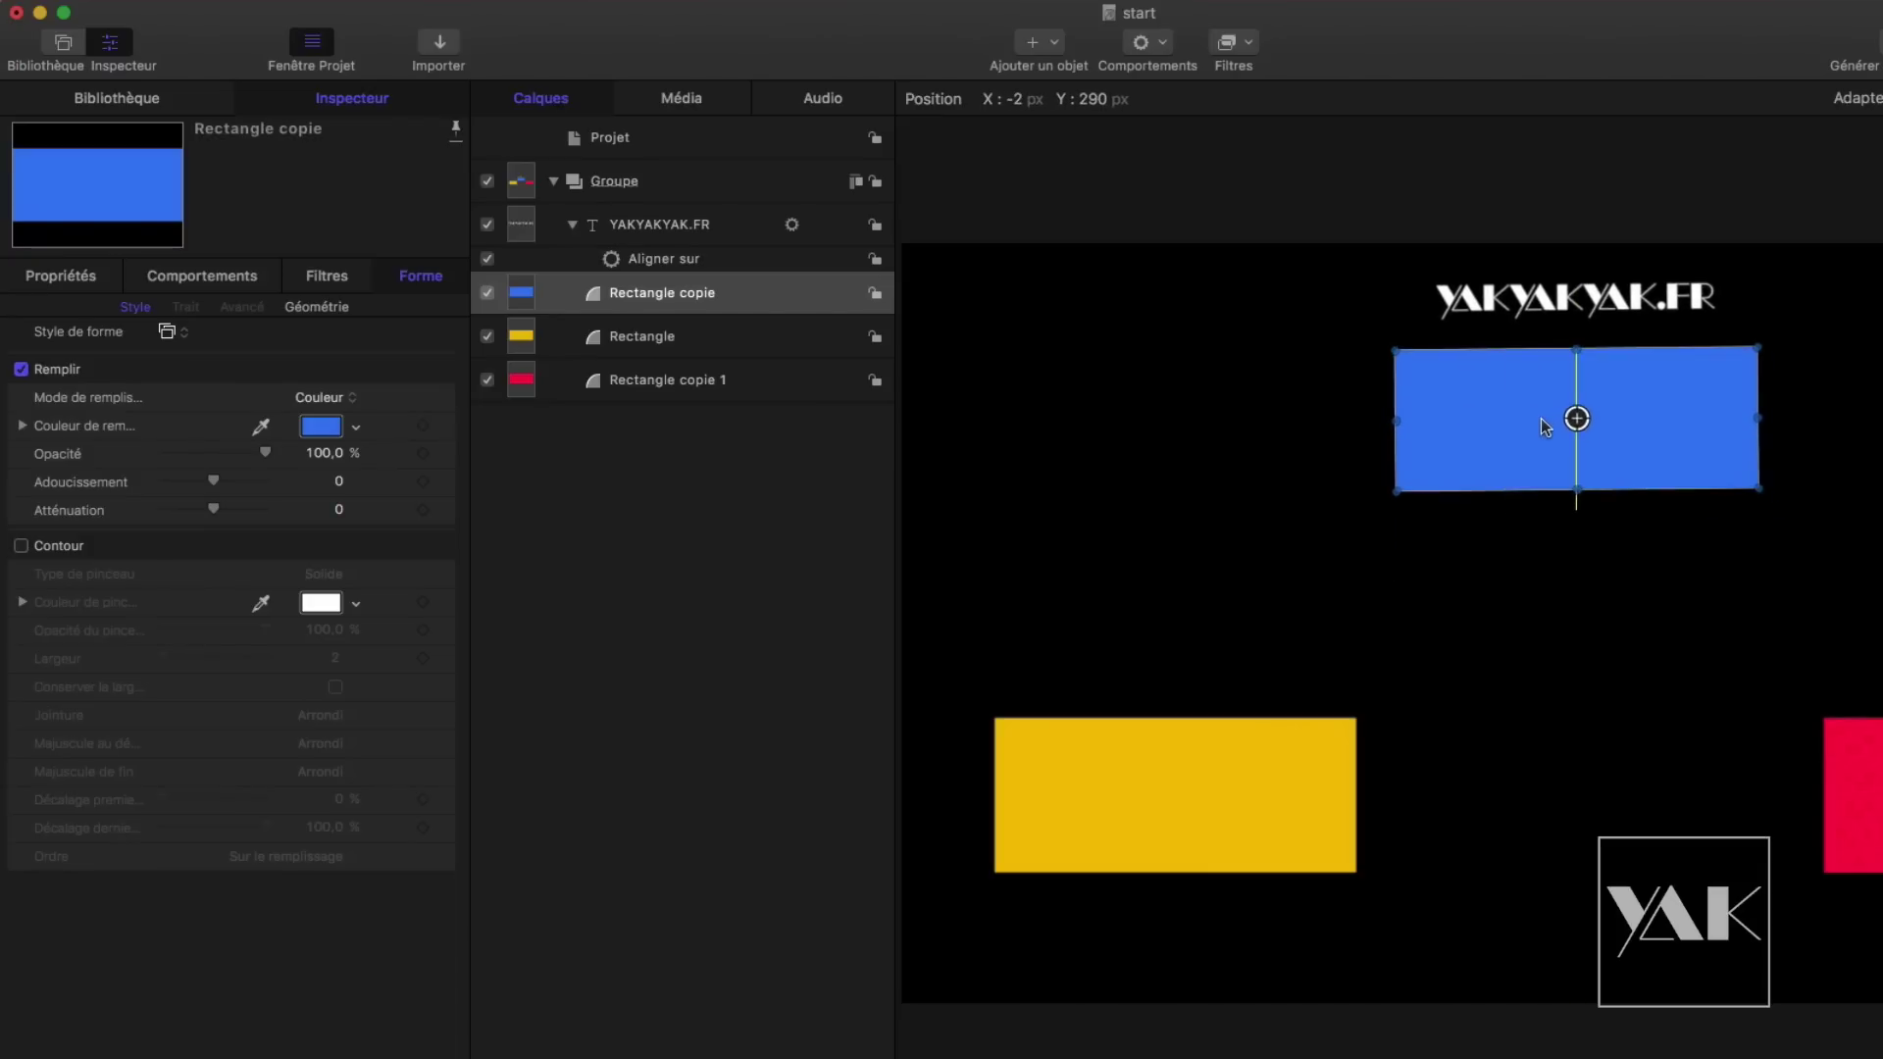
Step: Apply the Aligner sur behaviour from Animation standard to the yellow rectangle with the red Rectangle copie 1 as its target
click(1286, 781)
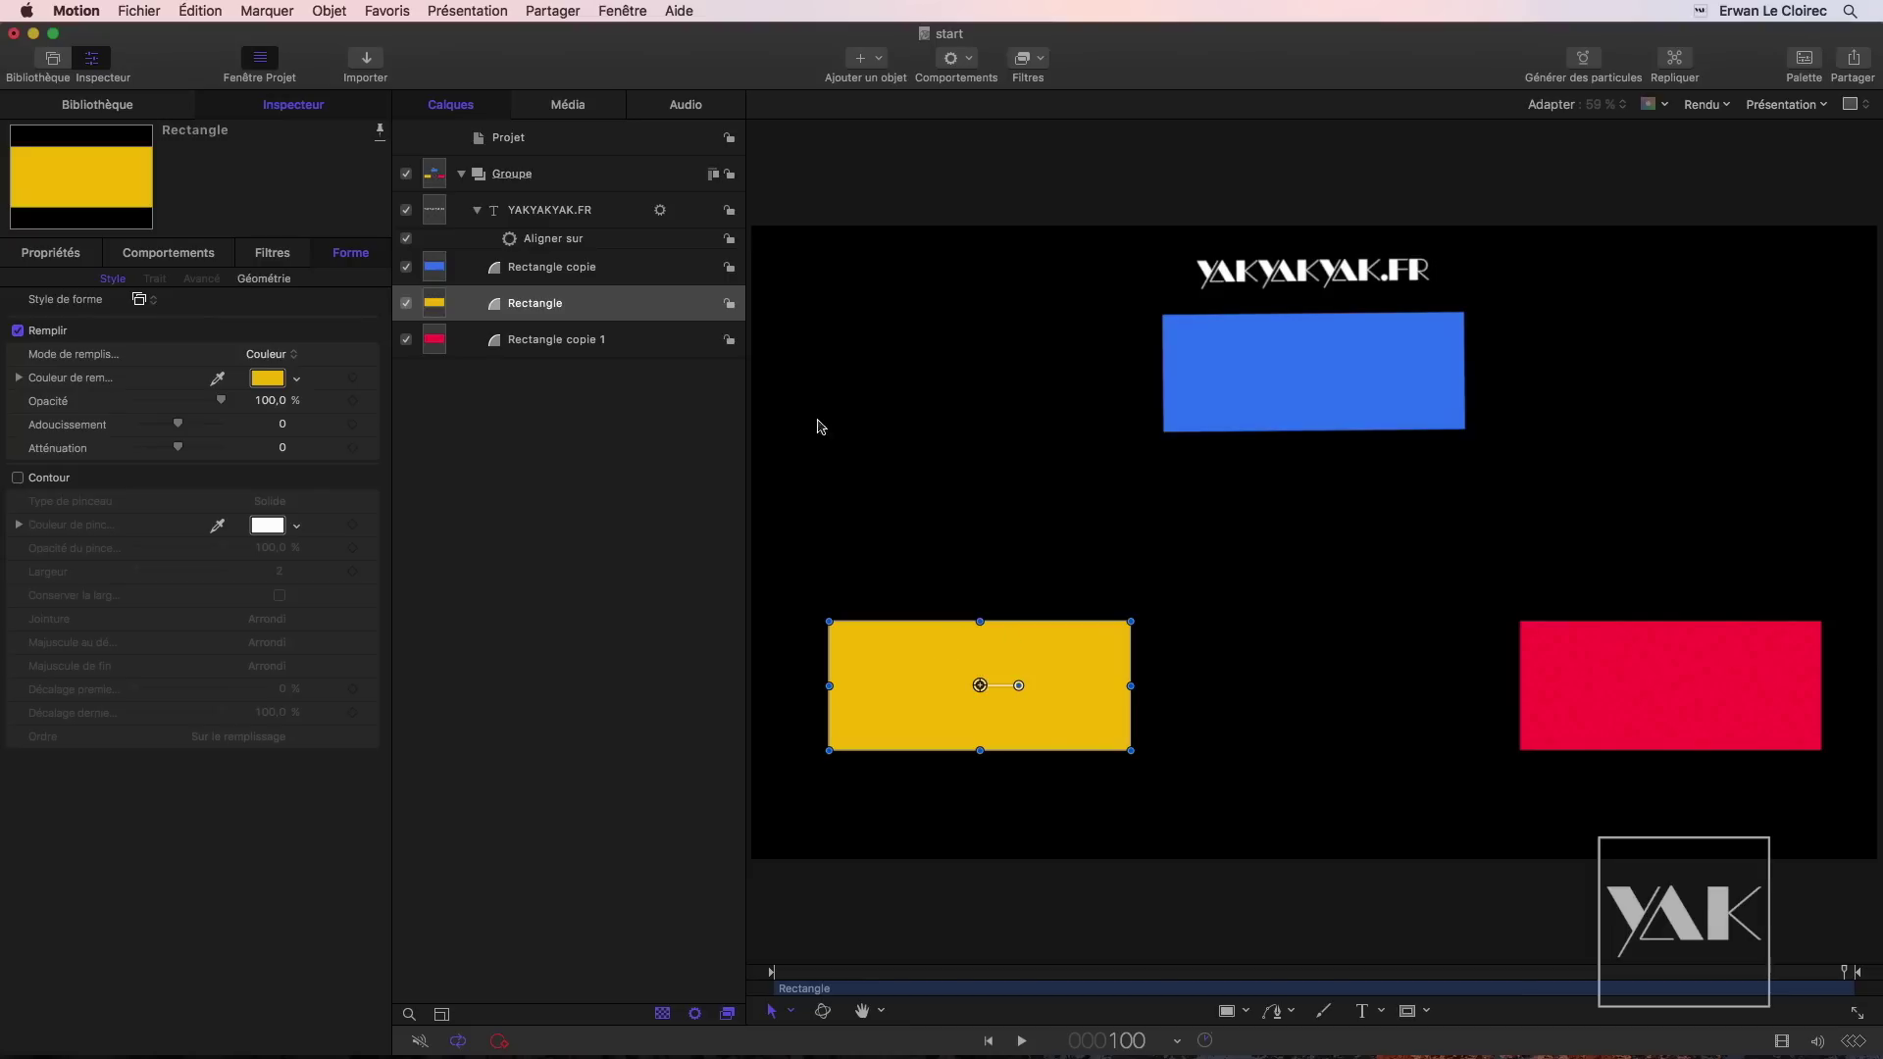
click(965, 58)
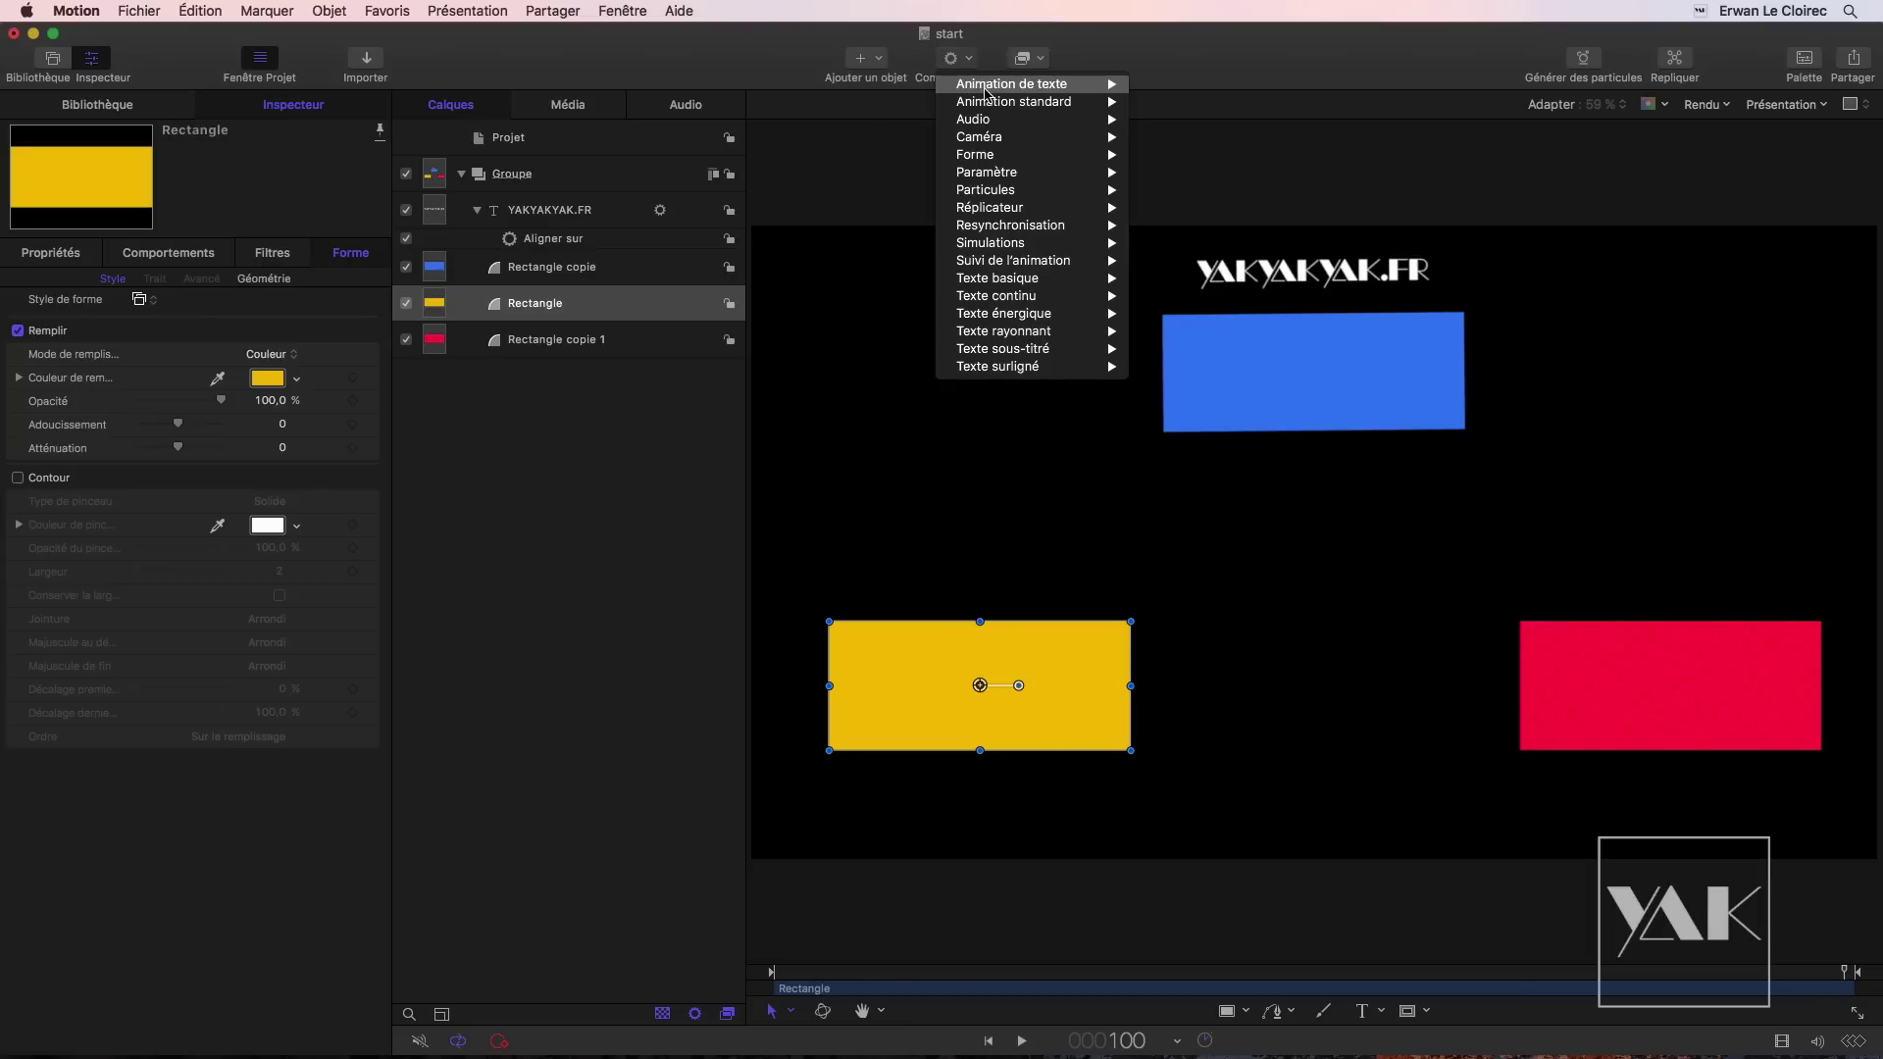
mouse_move(985, 102)
click(1194, 103)
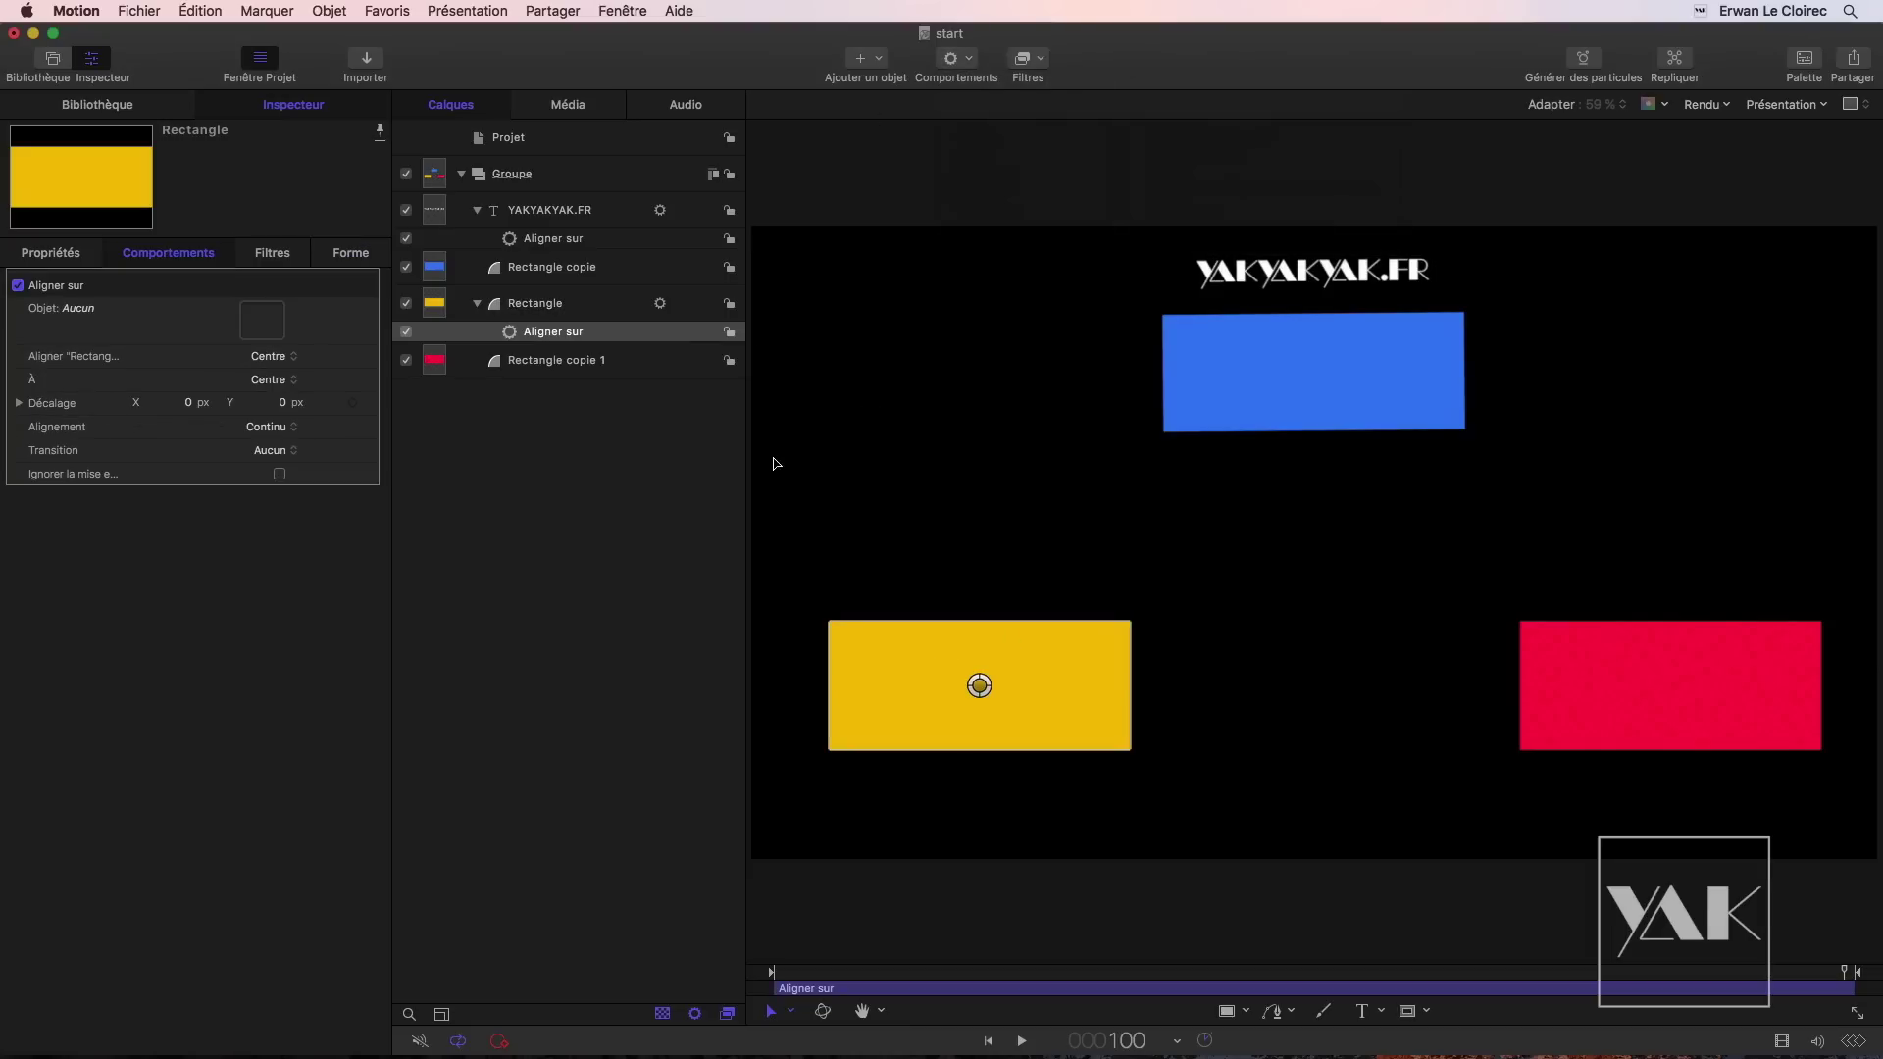
drag(539, 361, 265, 324)
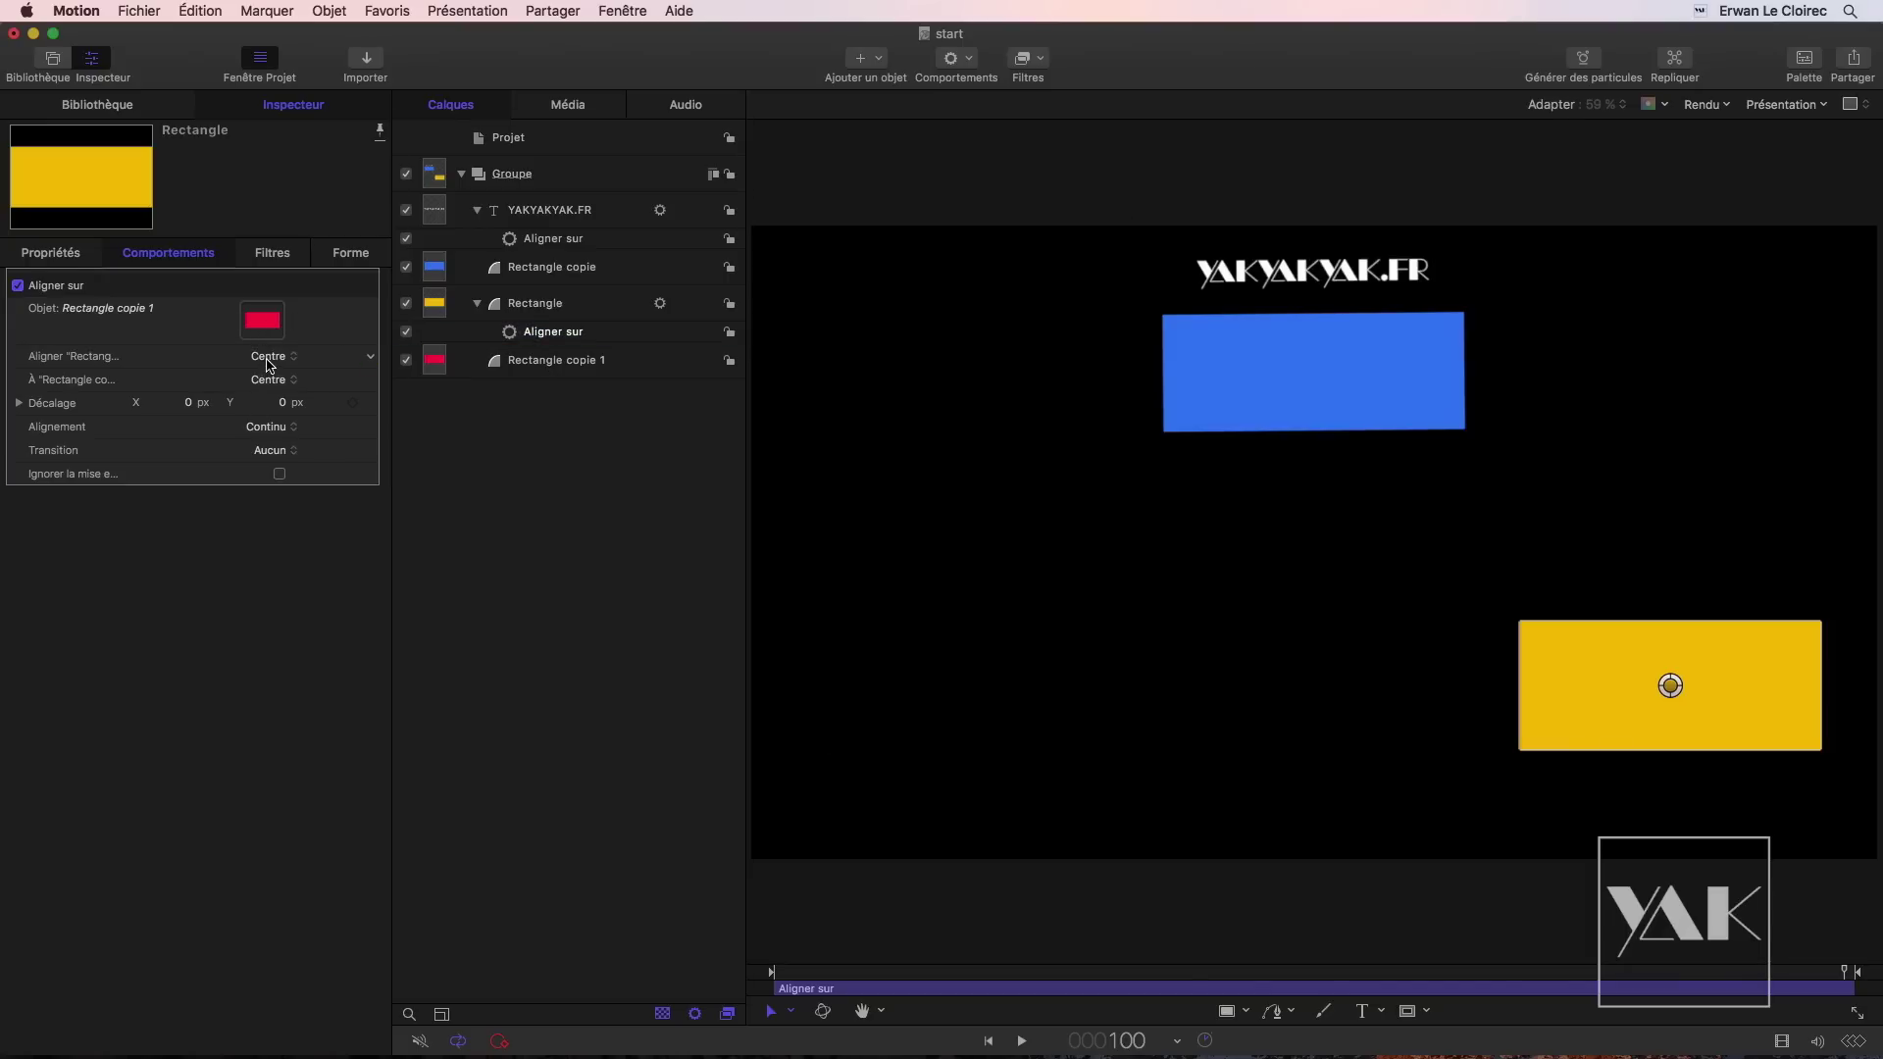
Step: Align the Bas of the yellow rectangle to the Haut of the red rectangle and move the red rectangle to the canvas's lower left
click(269, 359)
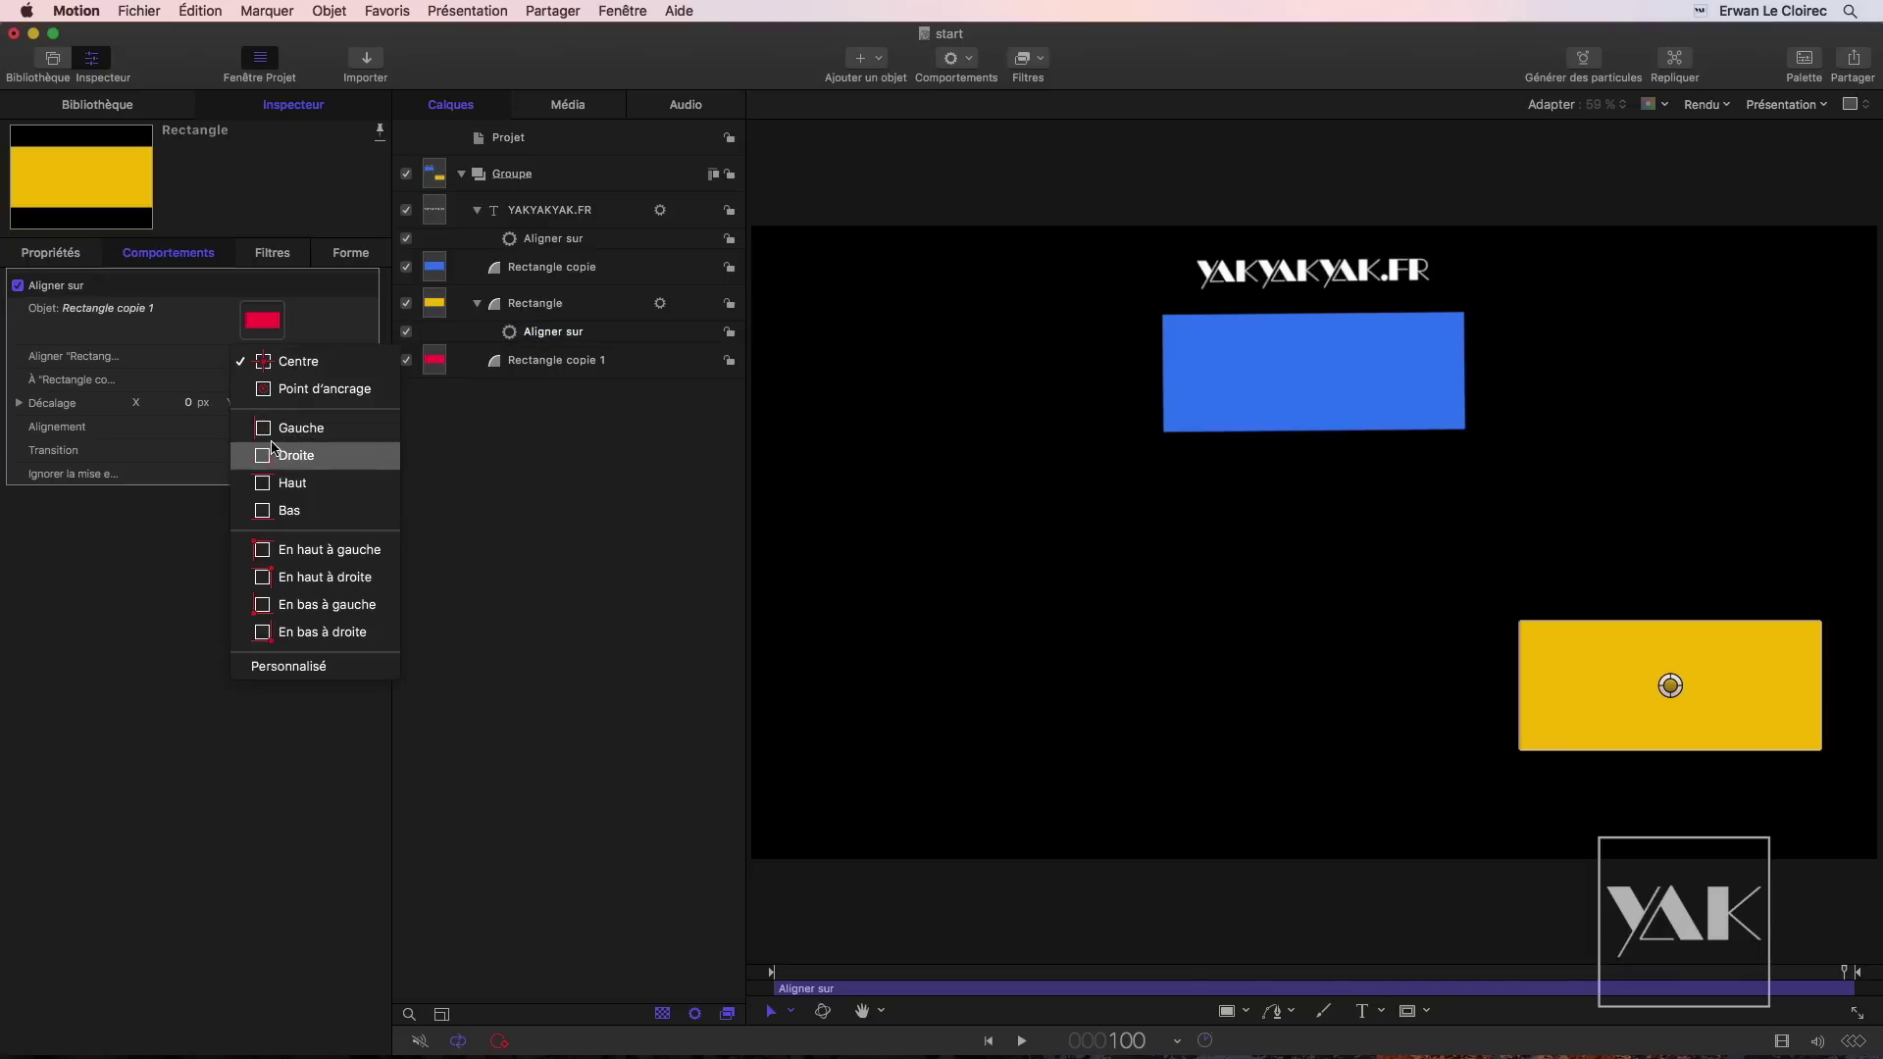
key(Escape)
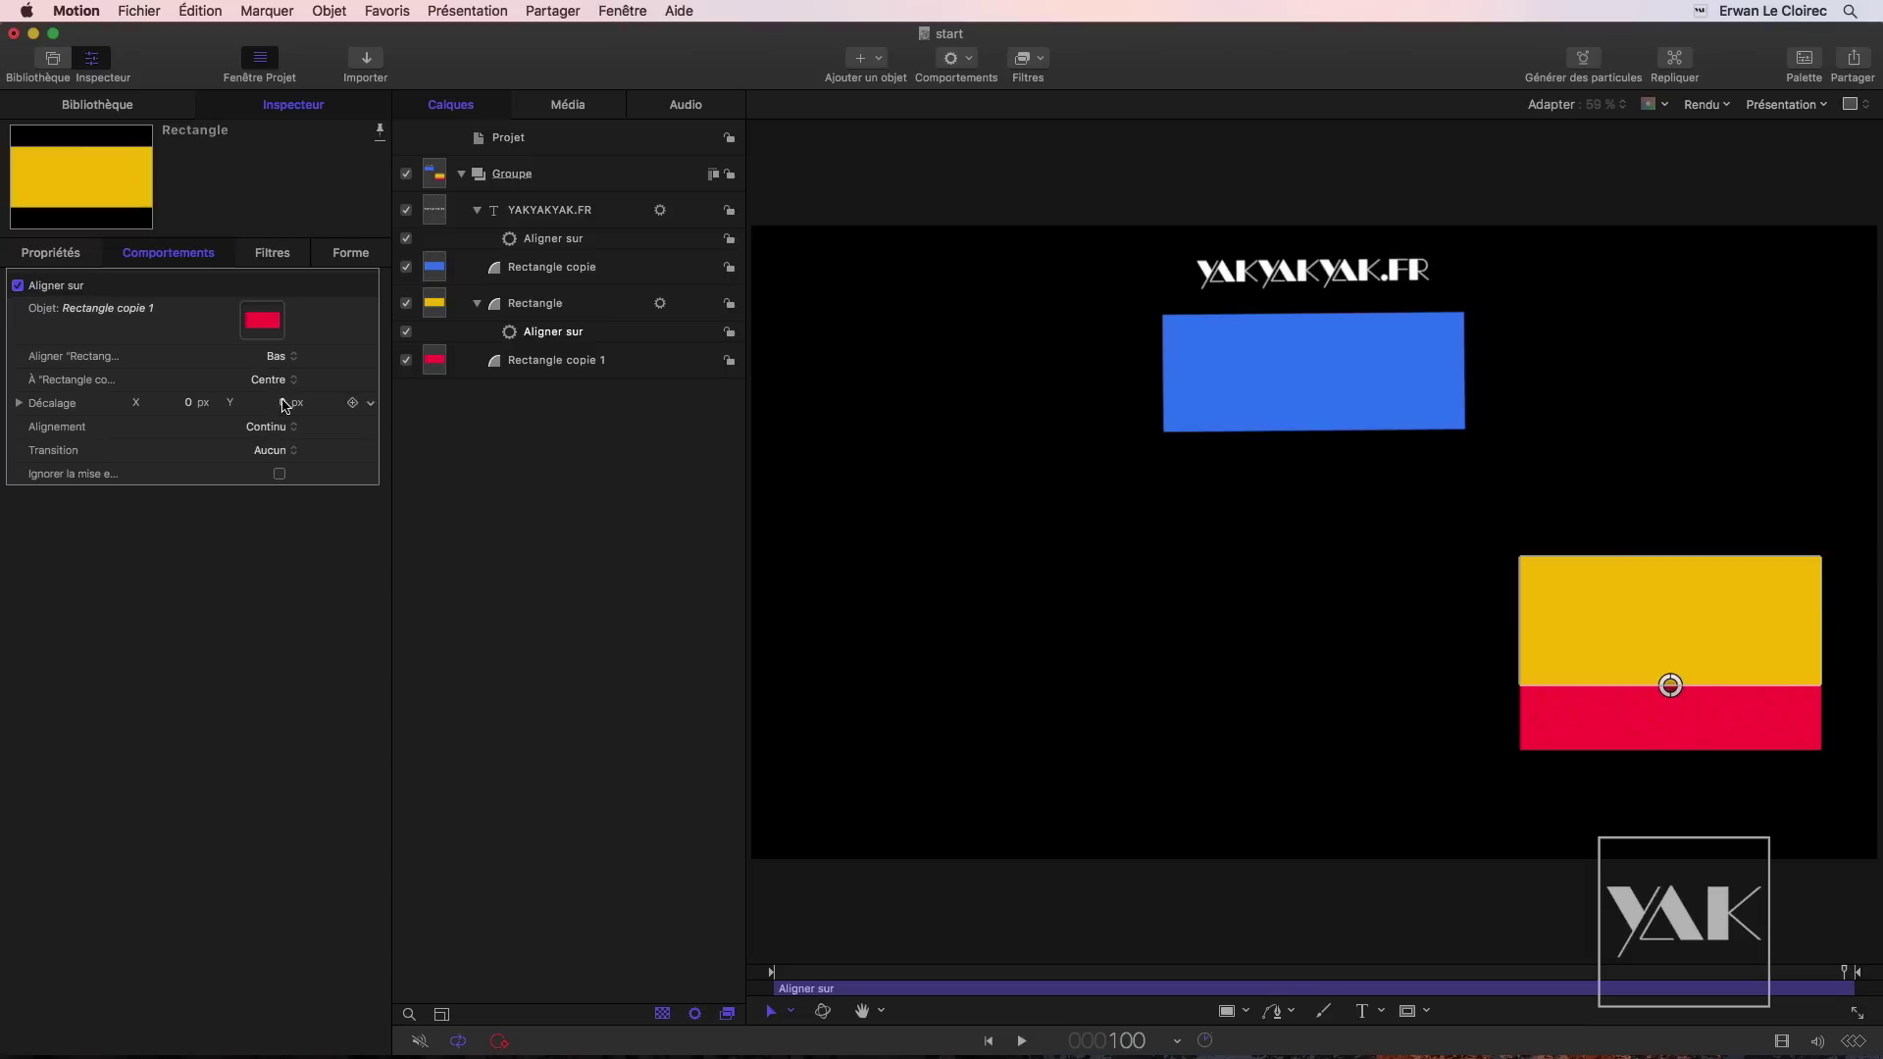
click(273, 381)
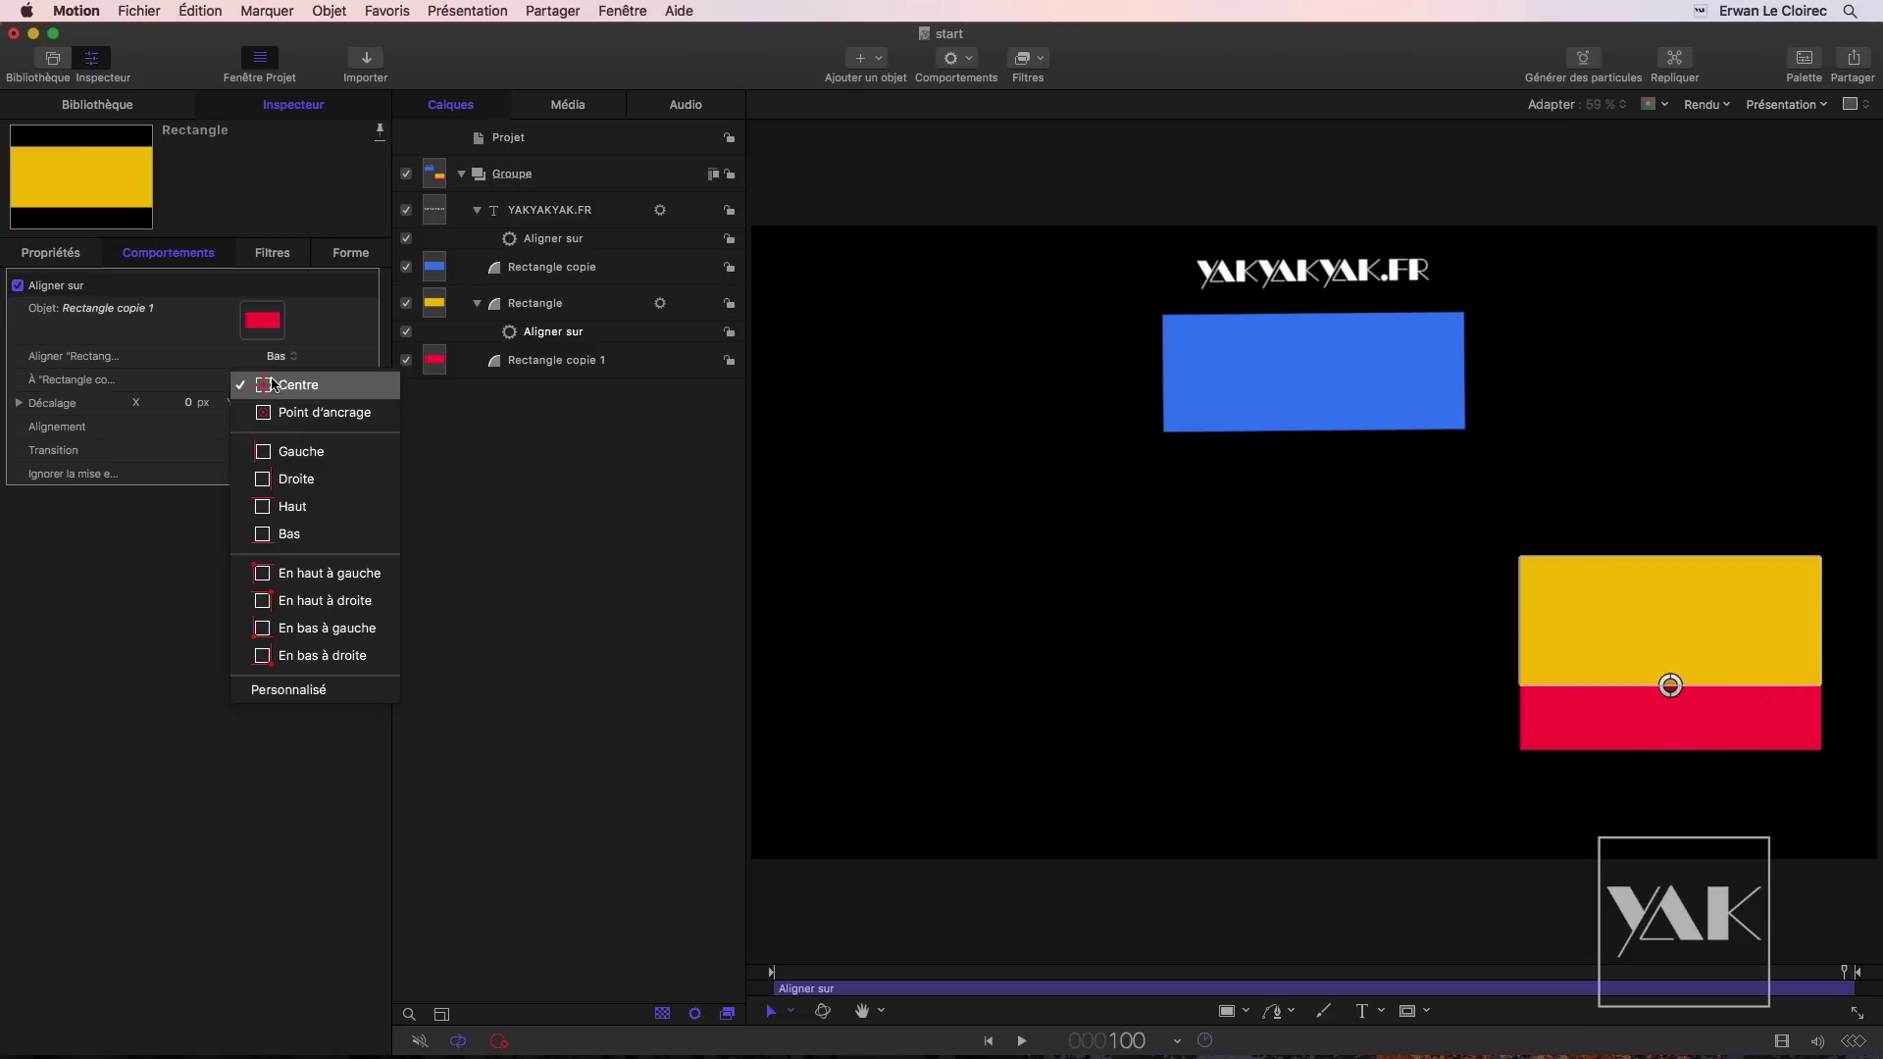
click(275, 508)
drag(1636, 702, 923, 758)
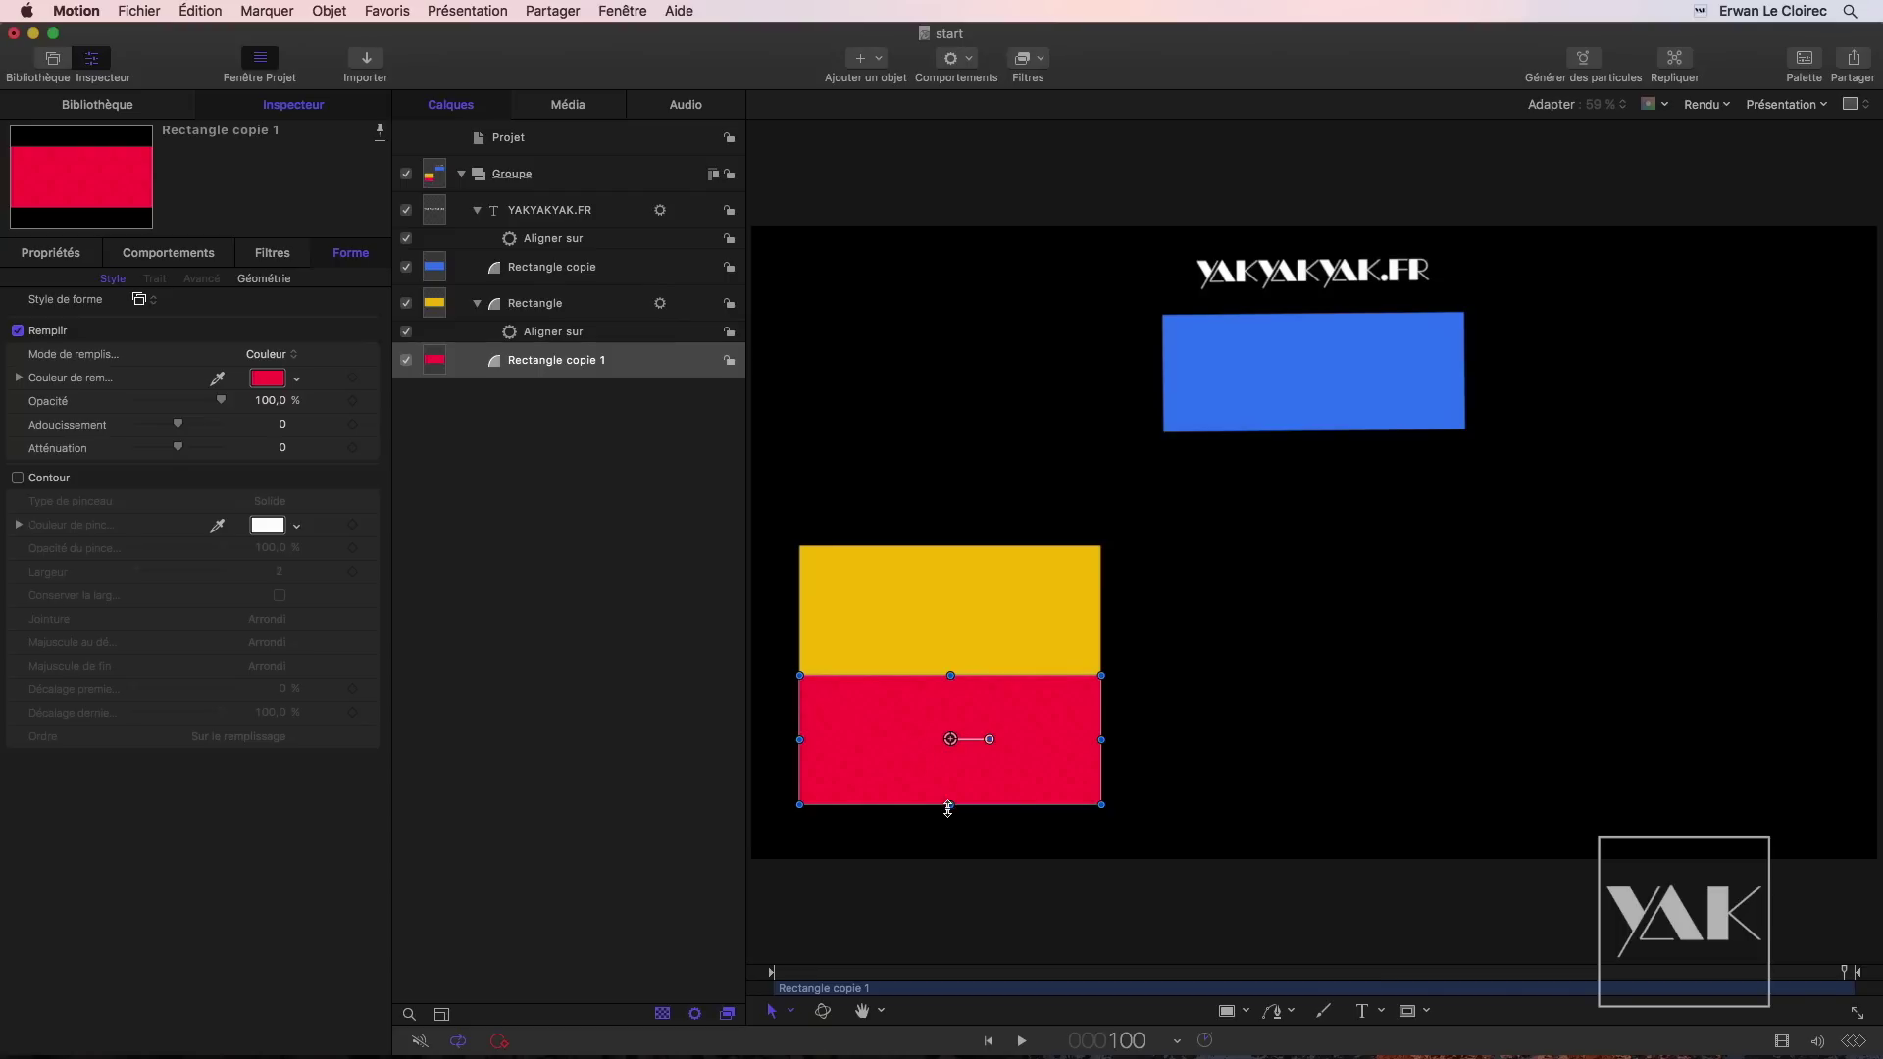
Step: Enable keyframe recording and animate the red rectangle from the canvas's lower left at frame 1 to its lower right at frame 100
click(498, 1042)
drag(949, 772, 924, 775)
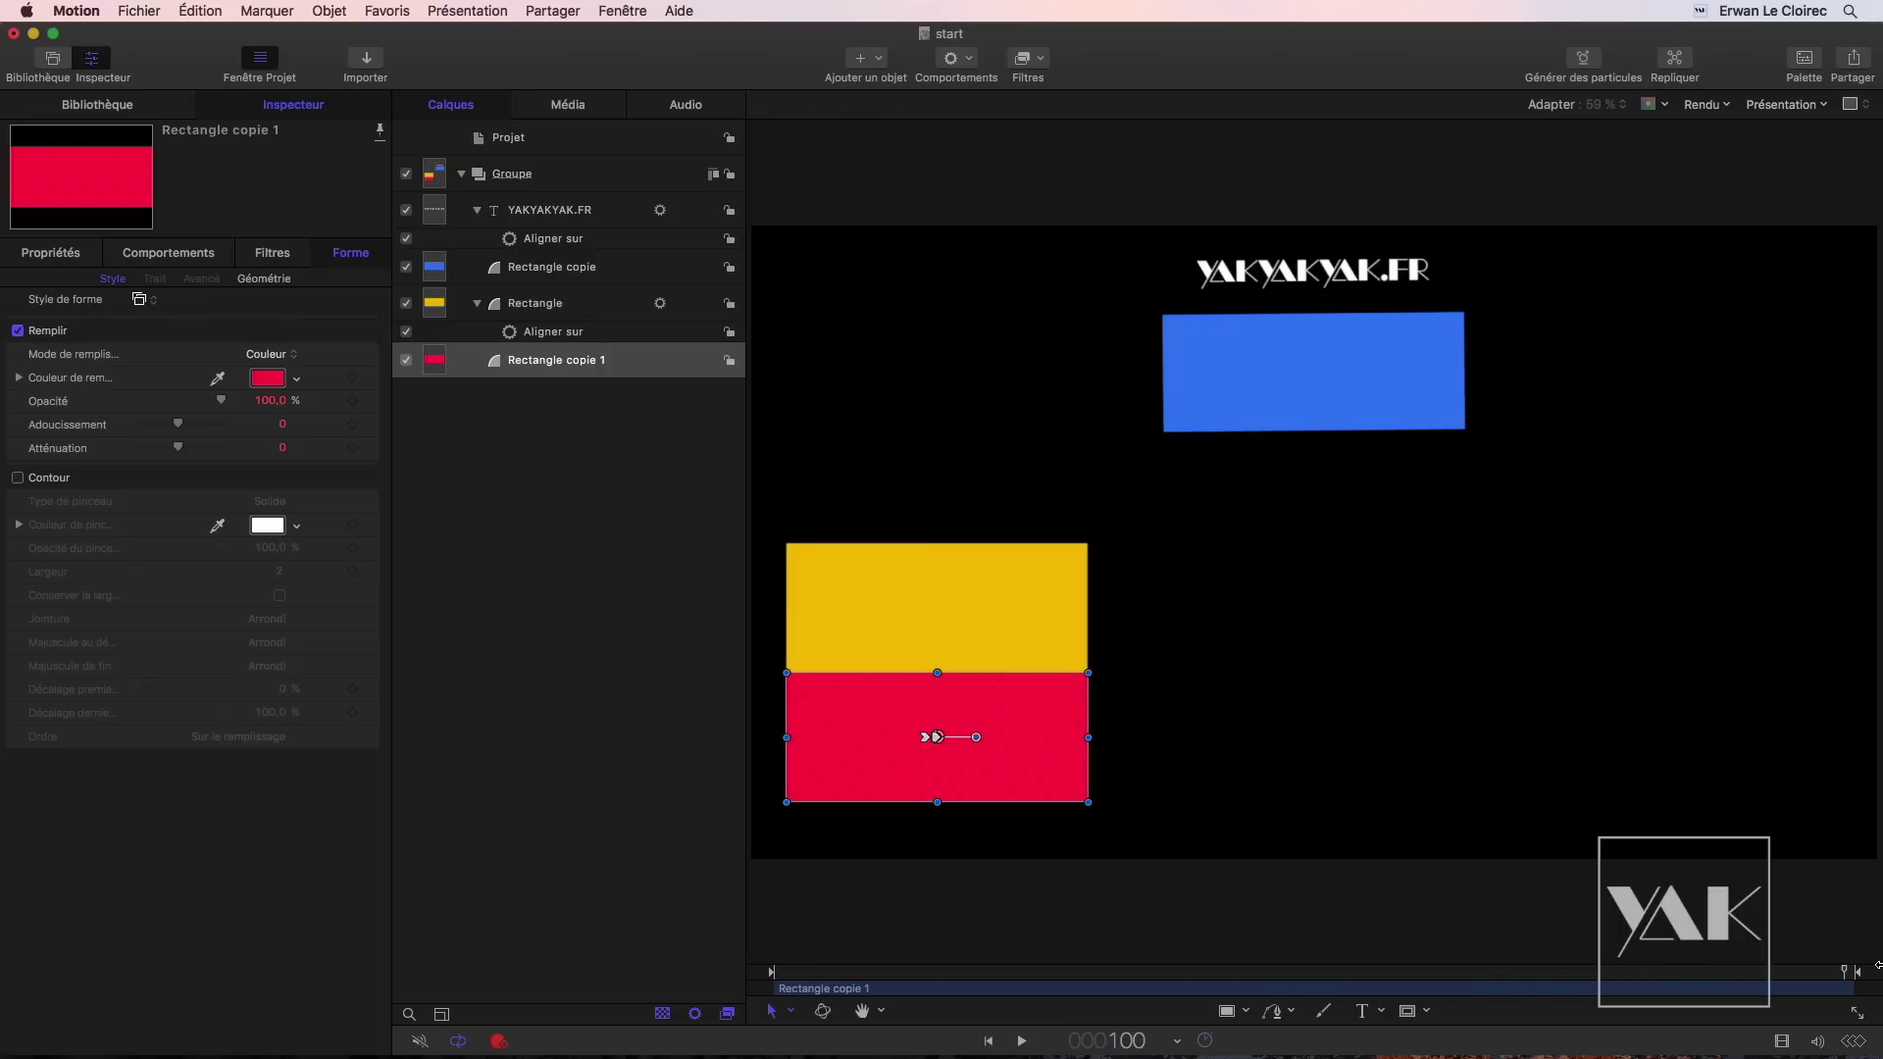
drag(810, 755, 1671, 752)
drag(1843, 972, 1306, 956)
key(Home)
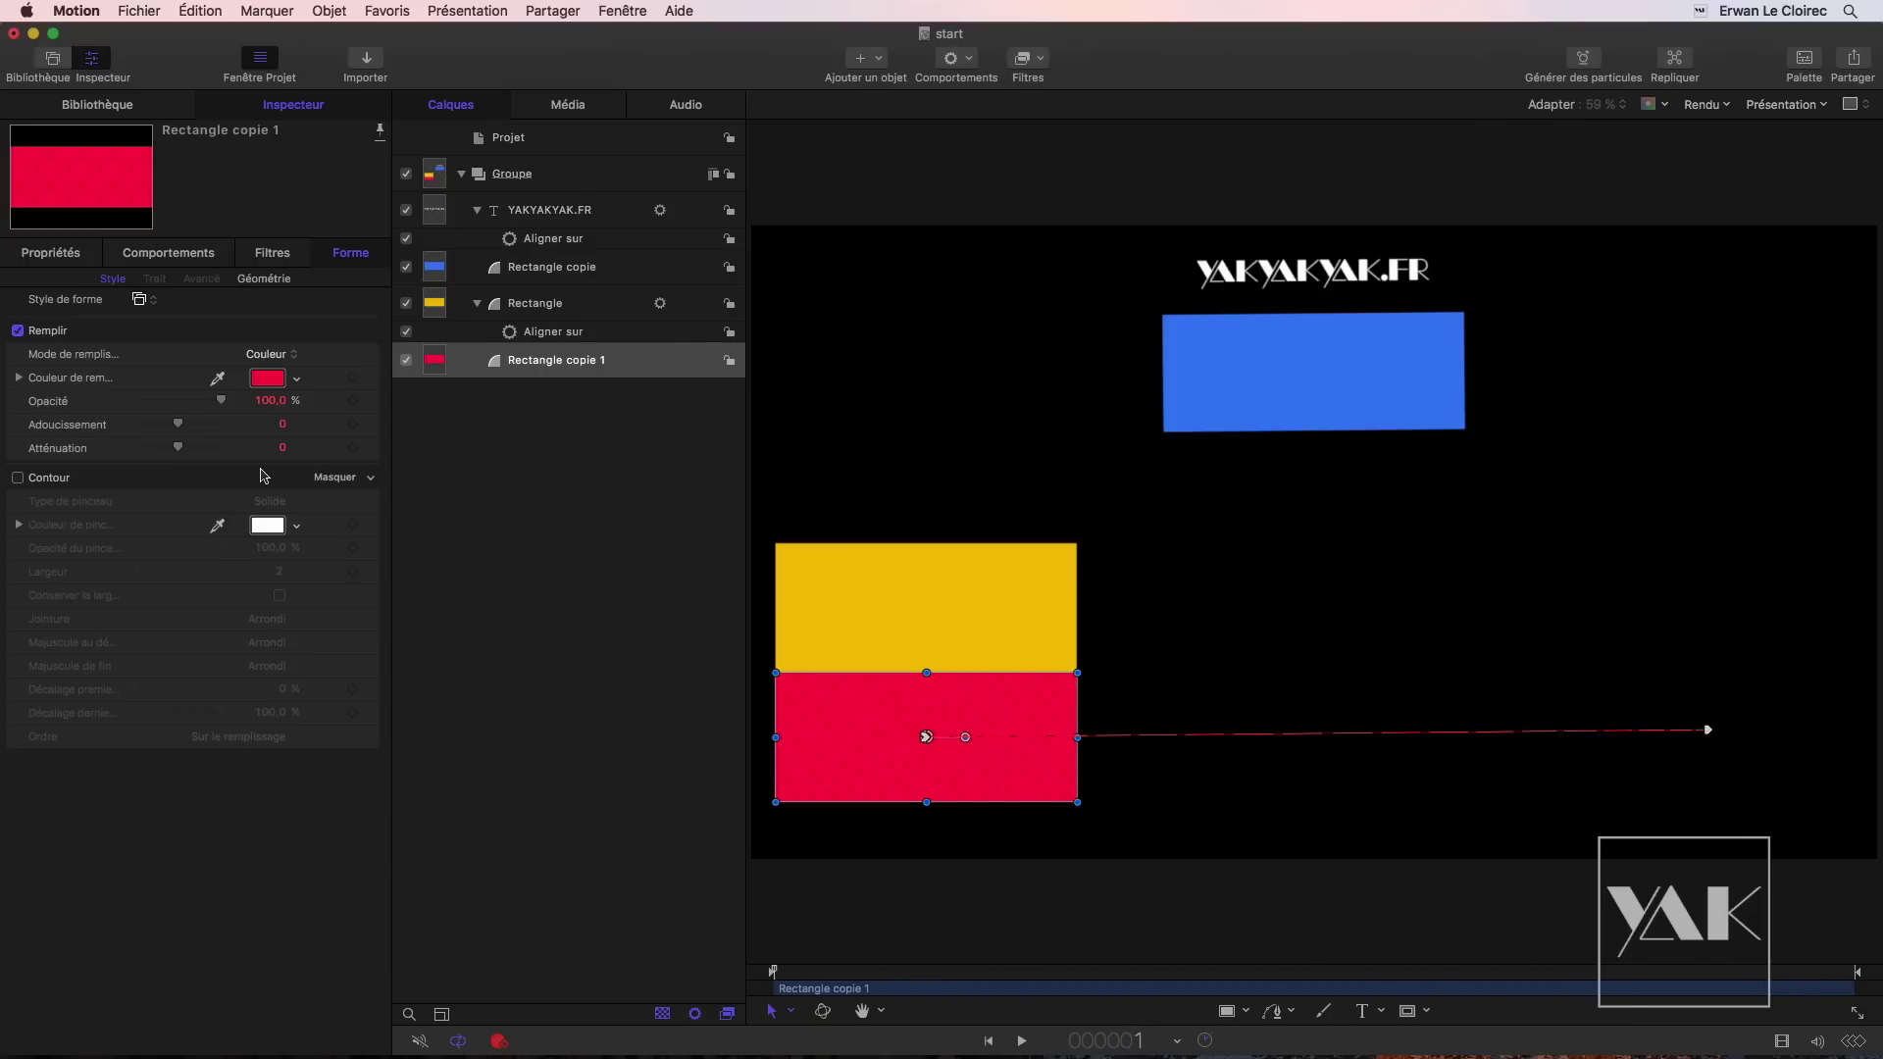
Step: Set the yellow rectangle's Aligner sur Alignement to Image fixe with Aligner l'image at 0 %, and preview the result at frame 50
click(562, 331)
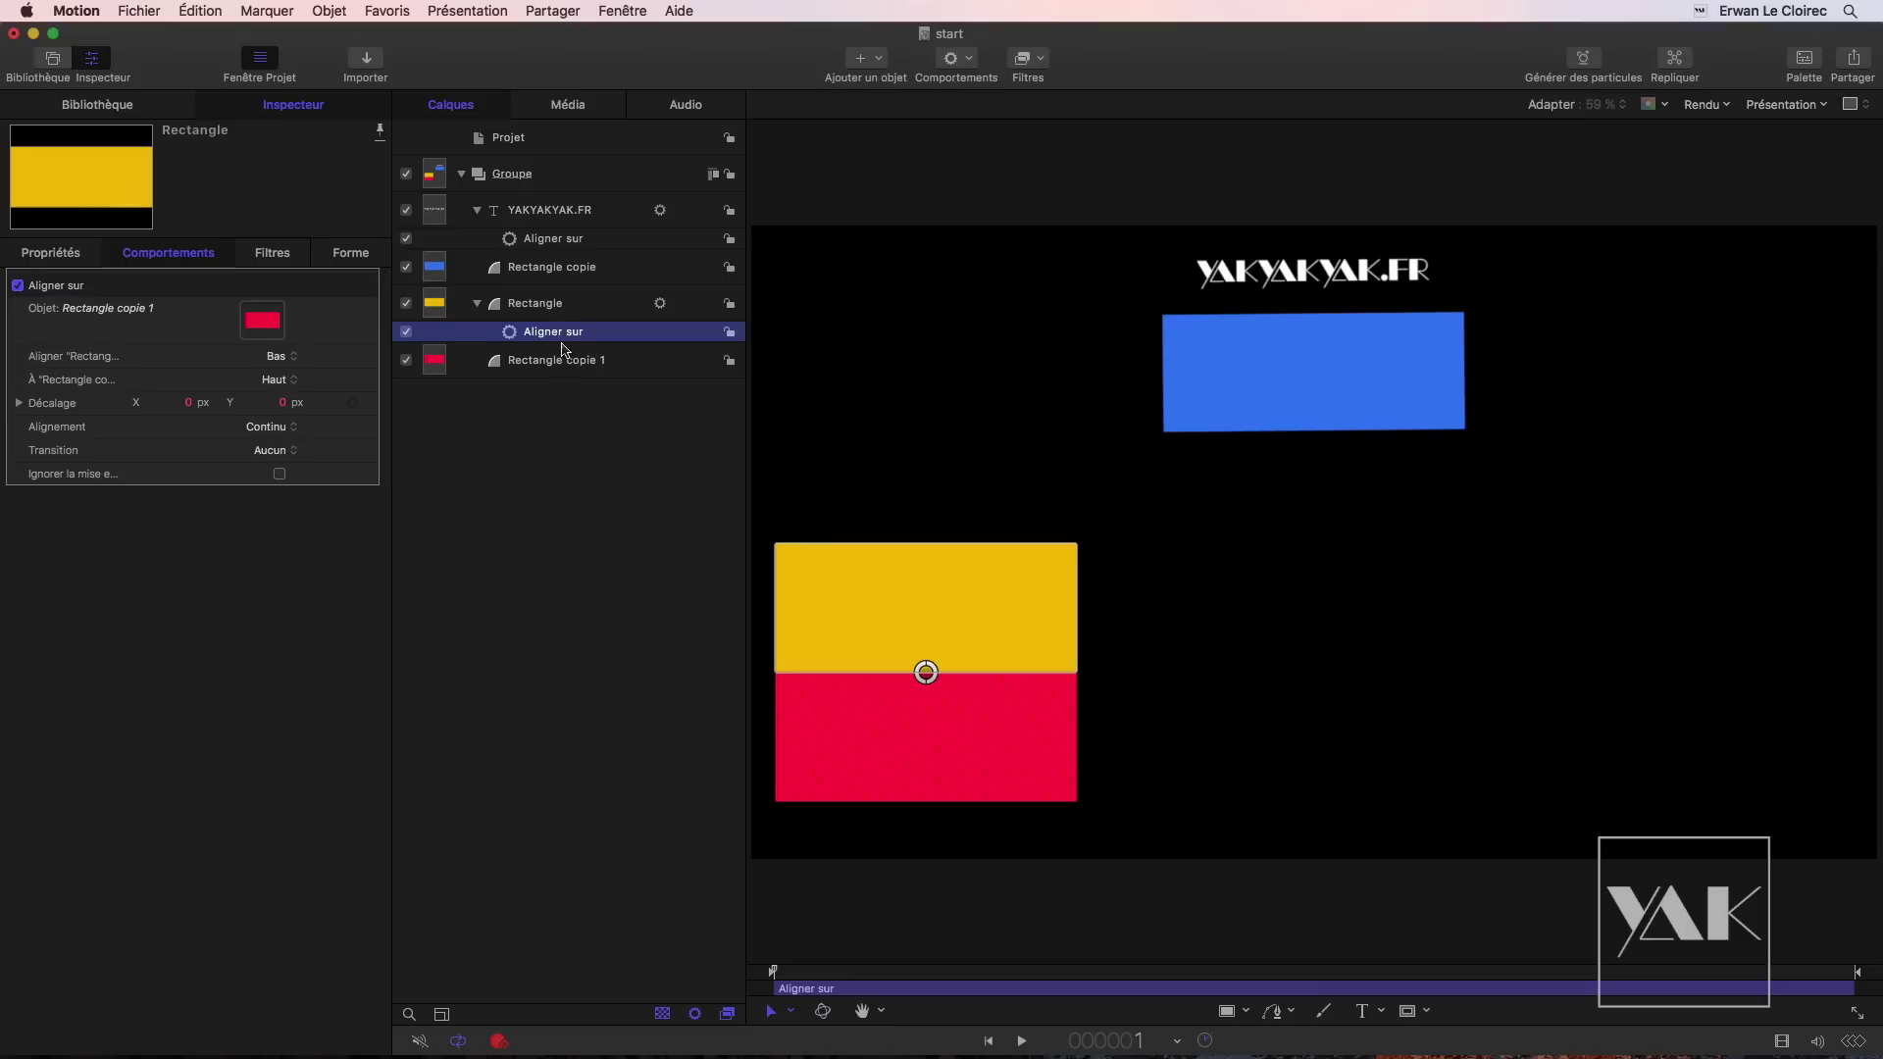
click(265, 427)
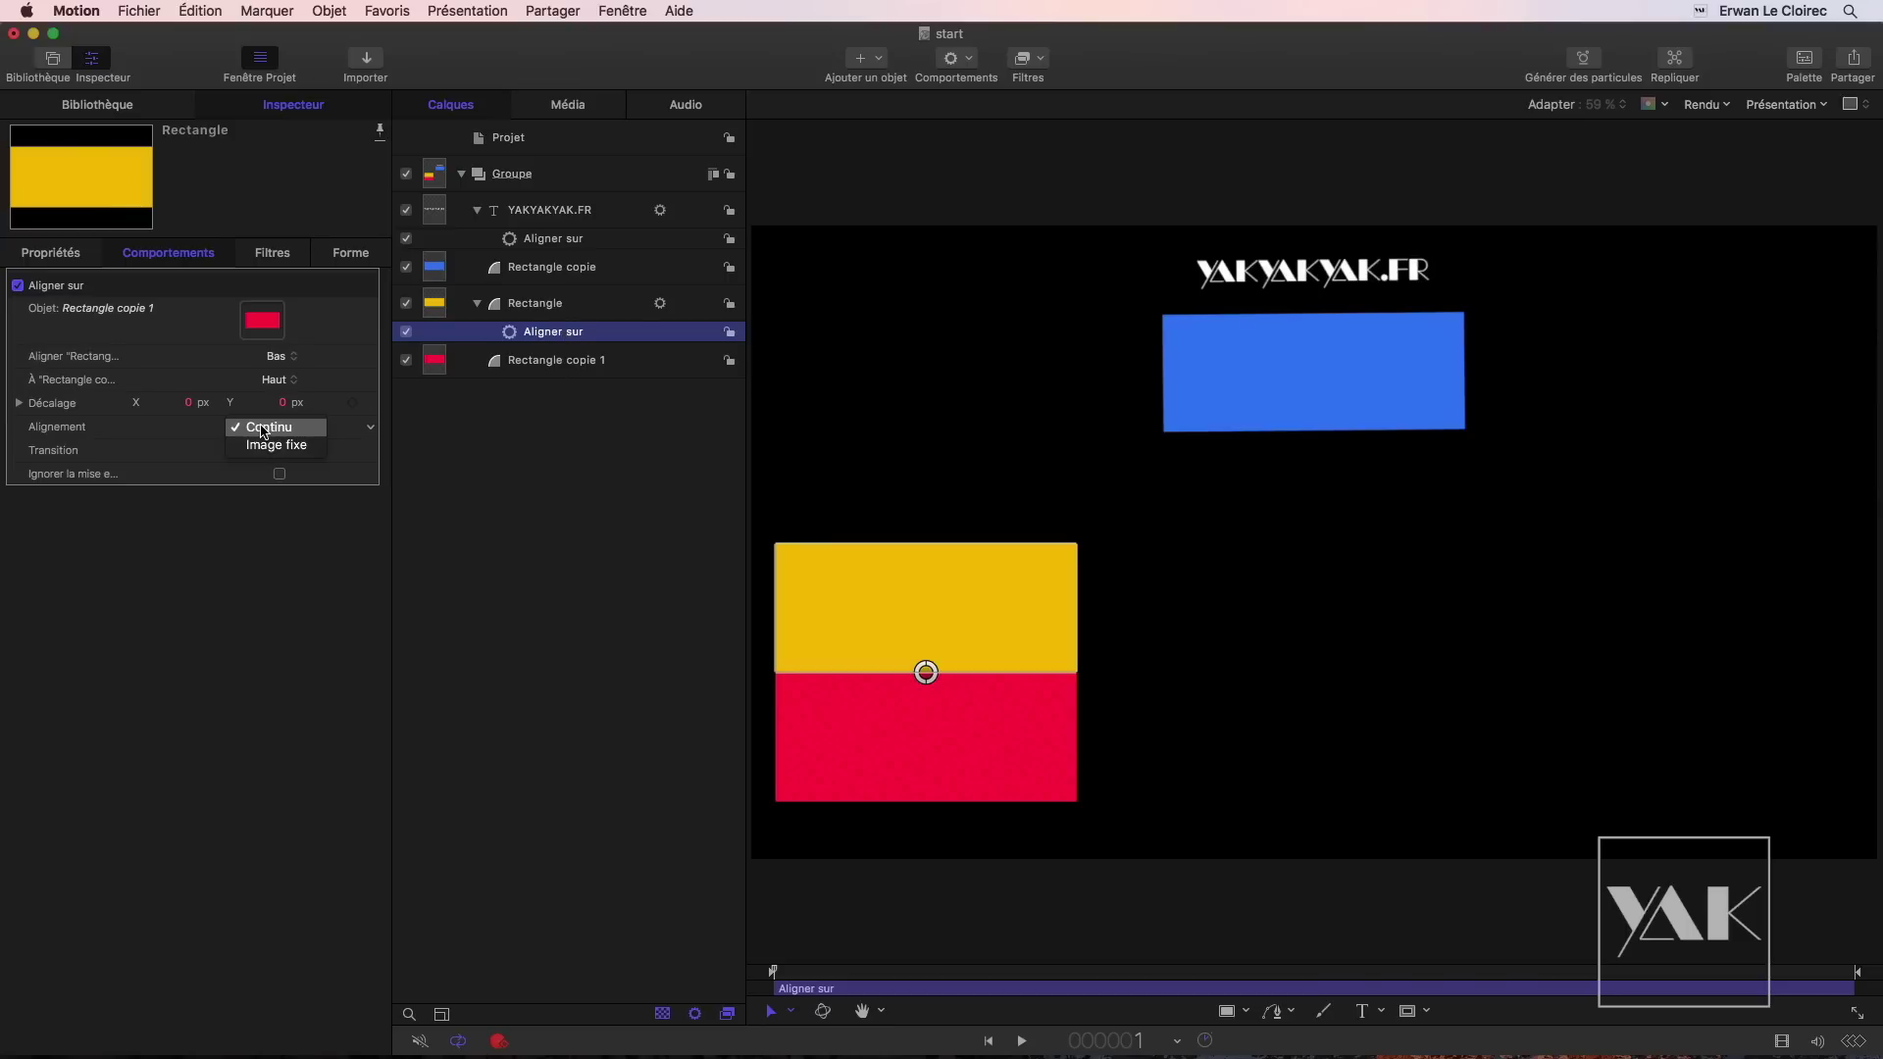
click(265, 446)
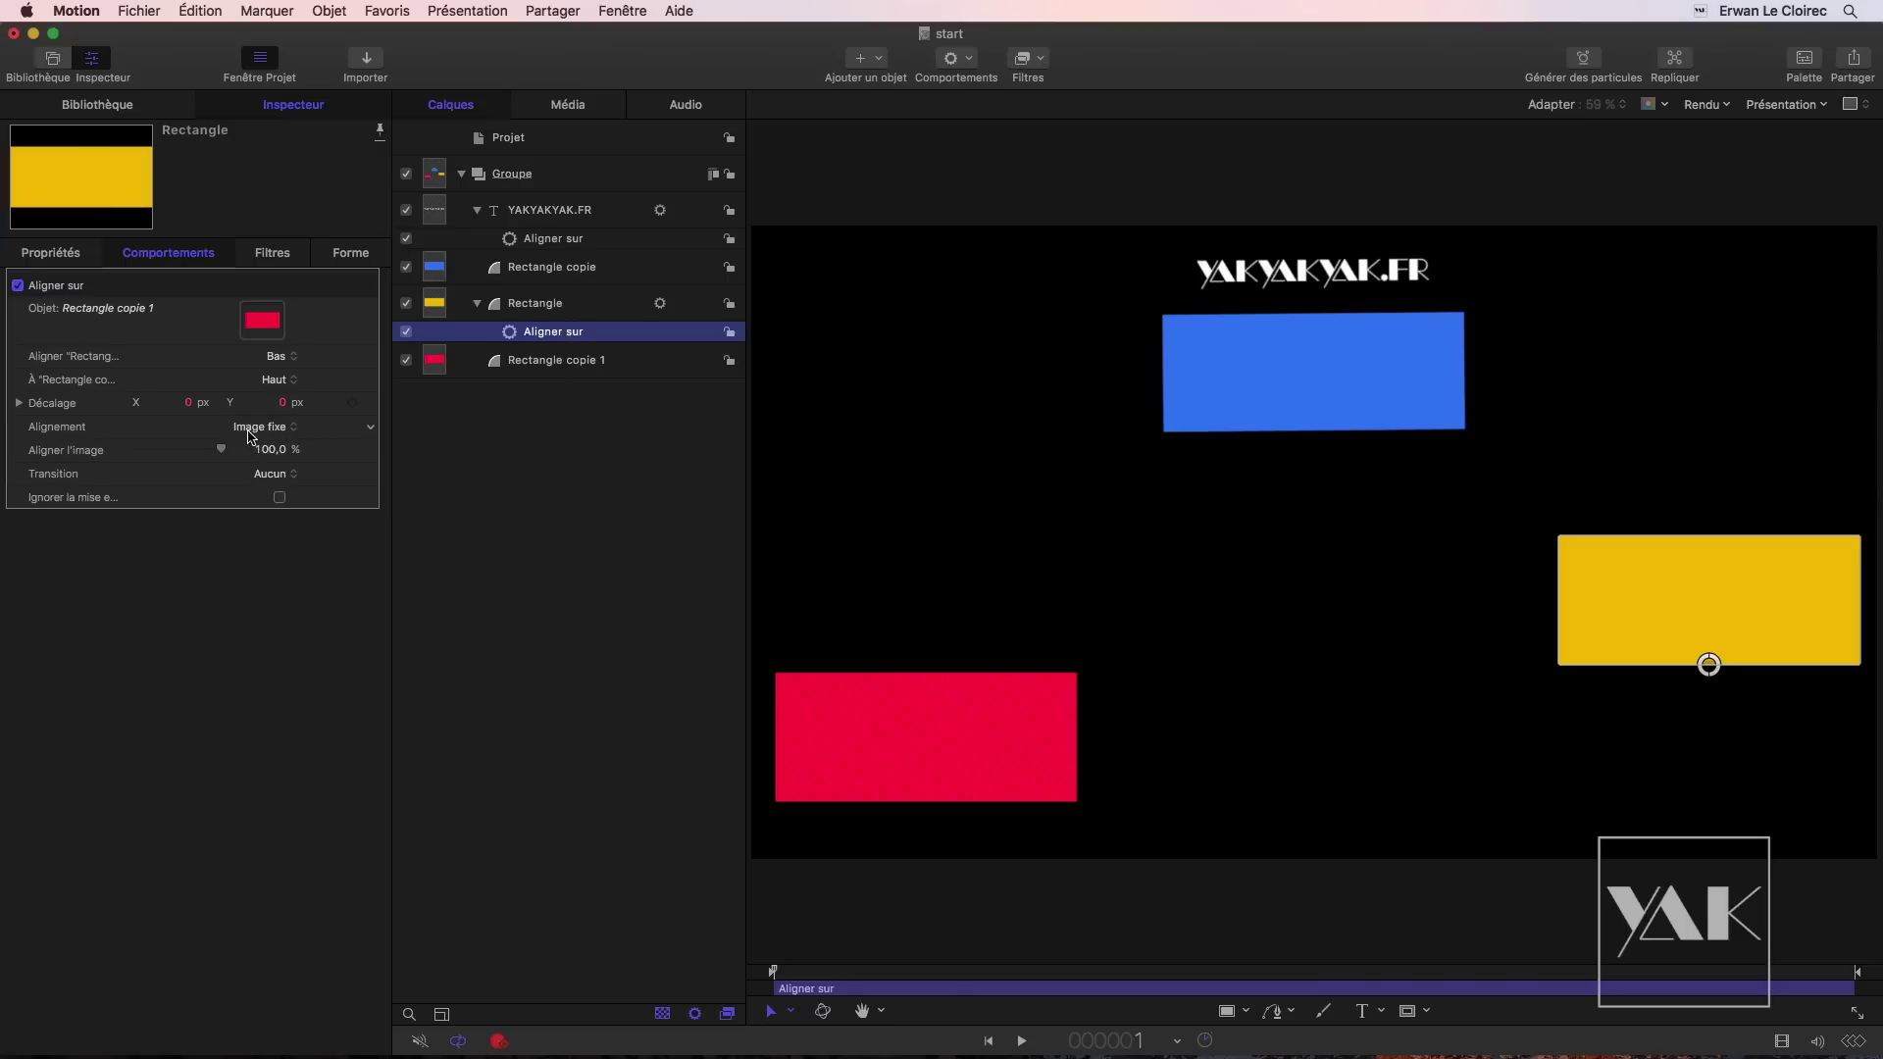
click(269, 451)
drag(774, 974, 400, 953)
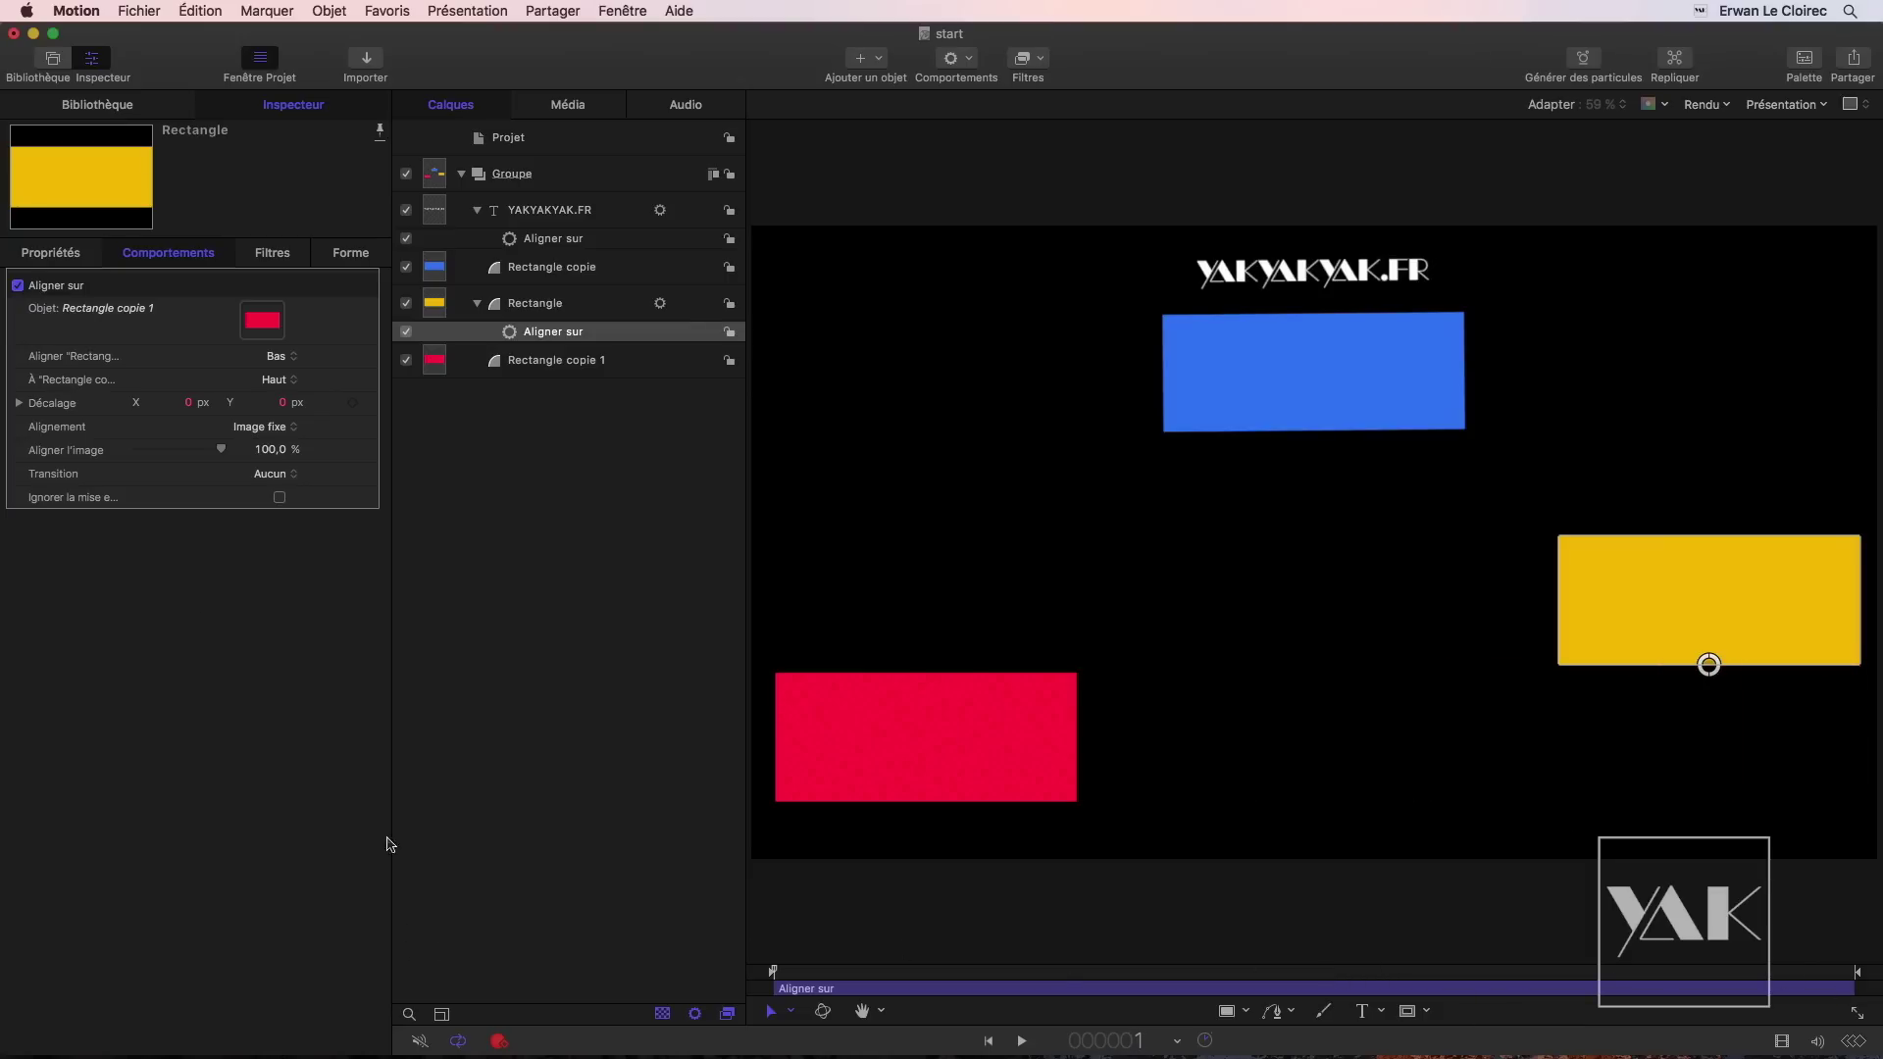
drag(220, 449, 4, 456)
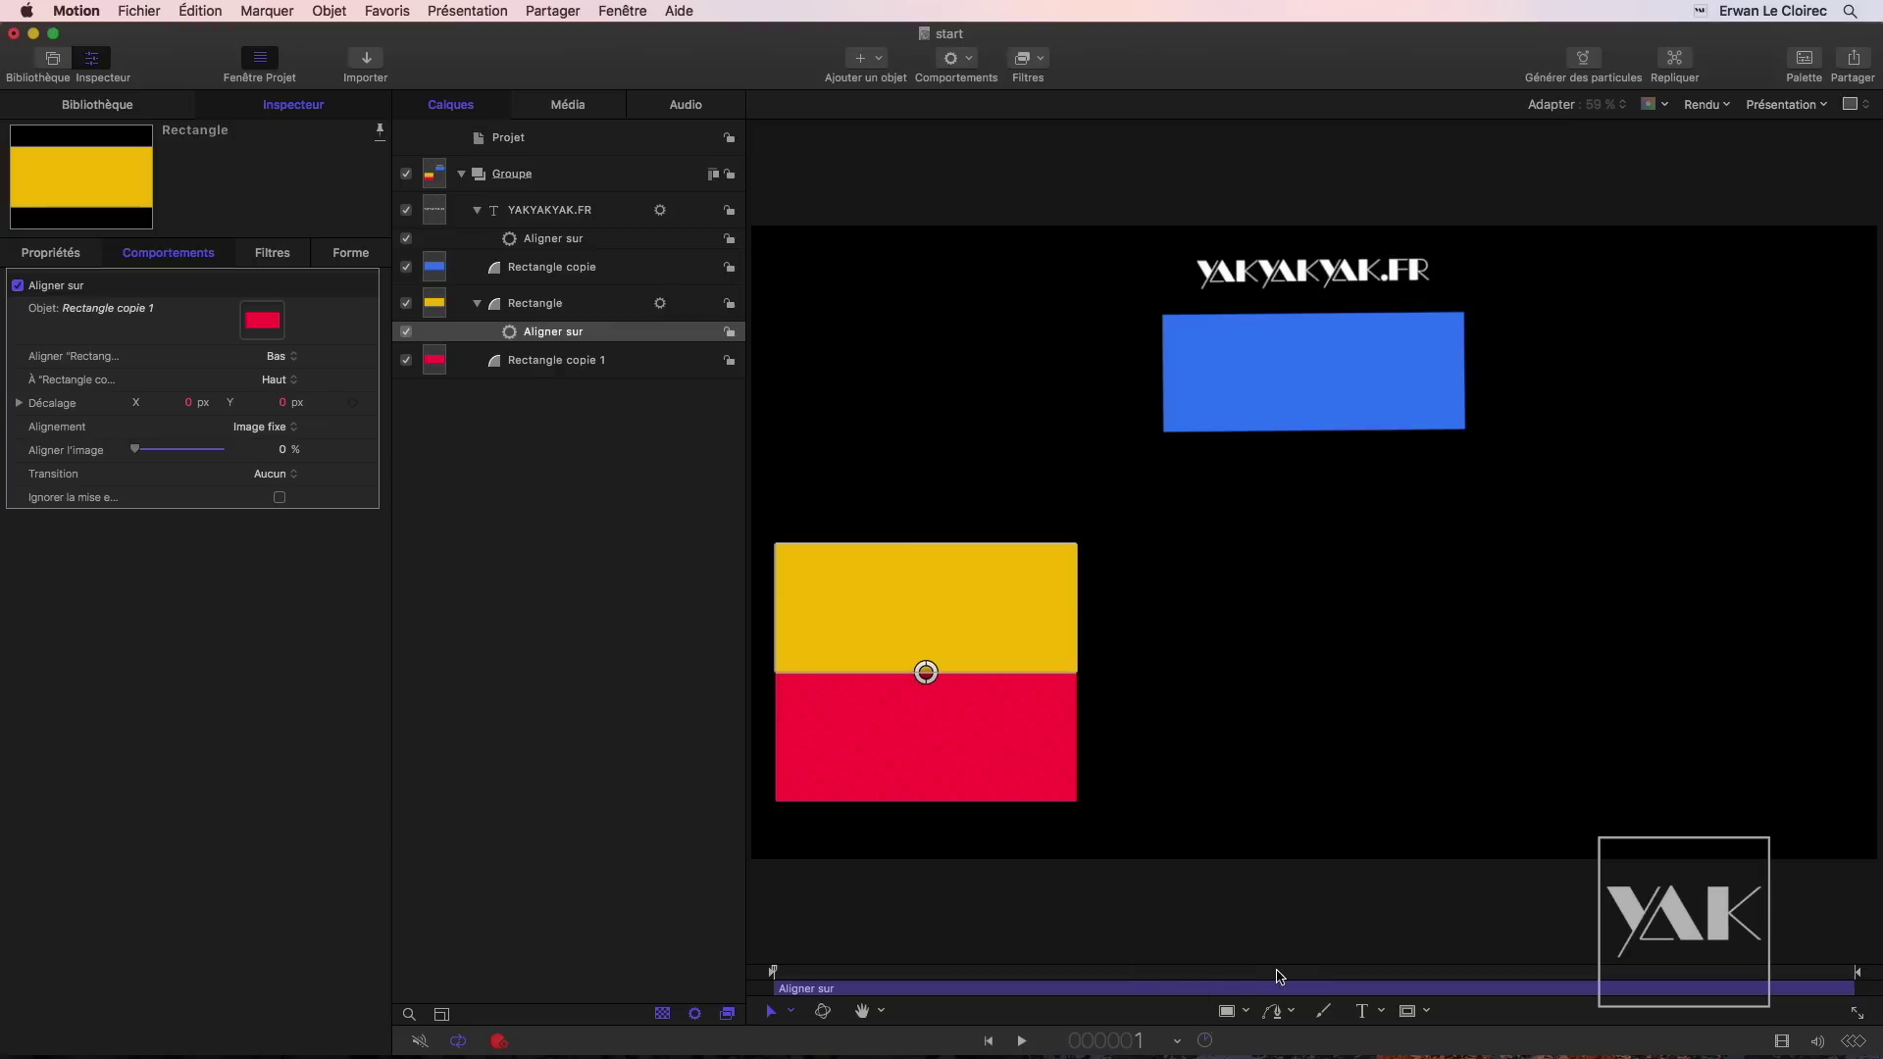
click(1315, 973)
drag(1313, 974, 1308, 974)
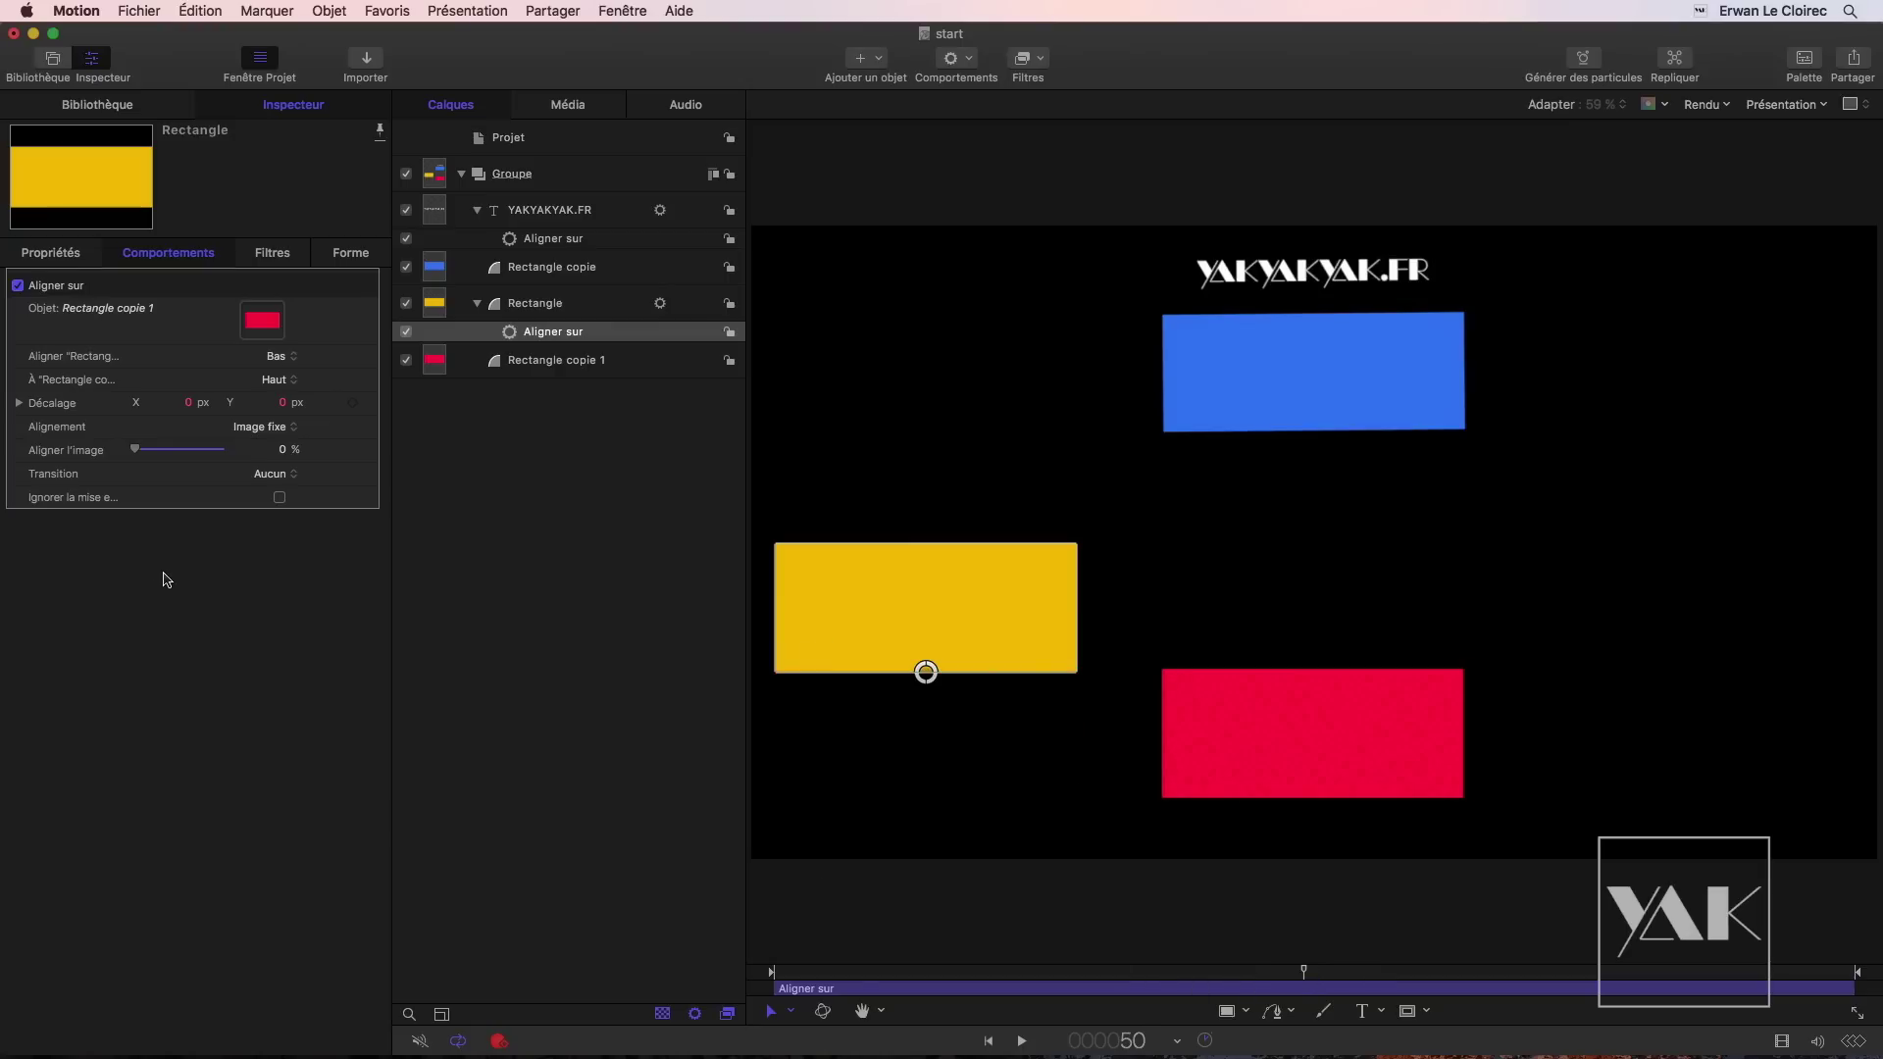
mouse_move(134, 449)
mouse_down()
mouse_move(180, 453)
mouse_move(114, 451)
mouse_up()
Step: Set the Alignement of the yellow rectangle's Aligner sur back to Continu and check the Transition options
click(261, 428)
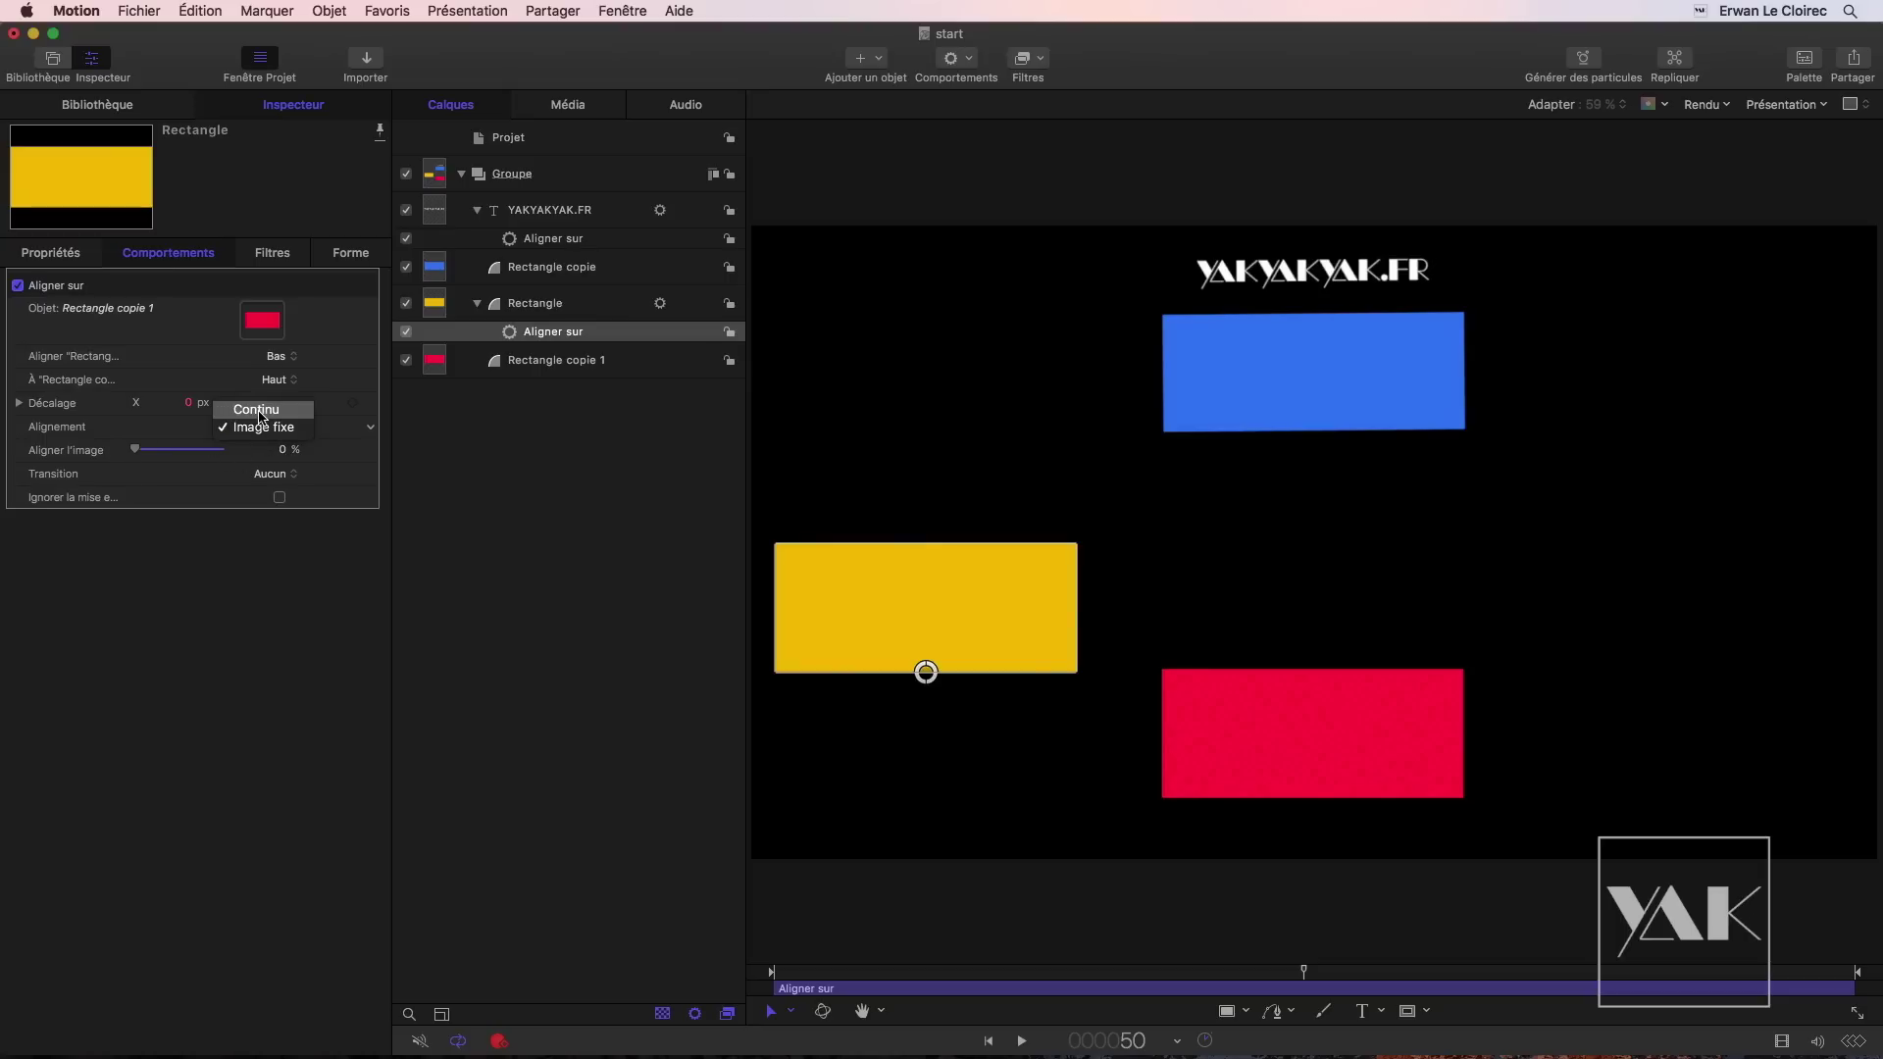
click(258, 410)
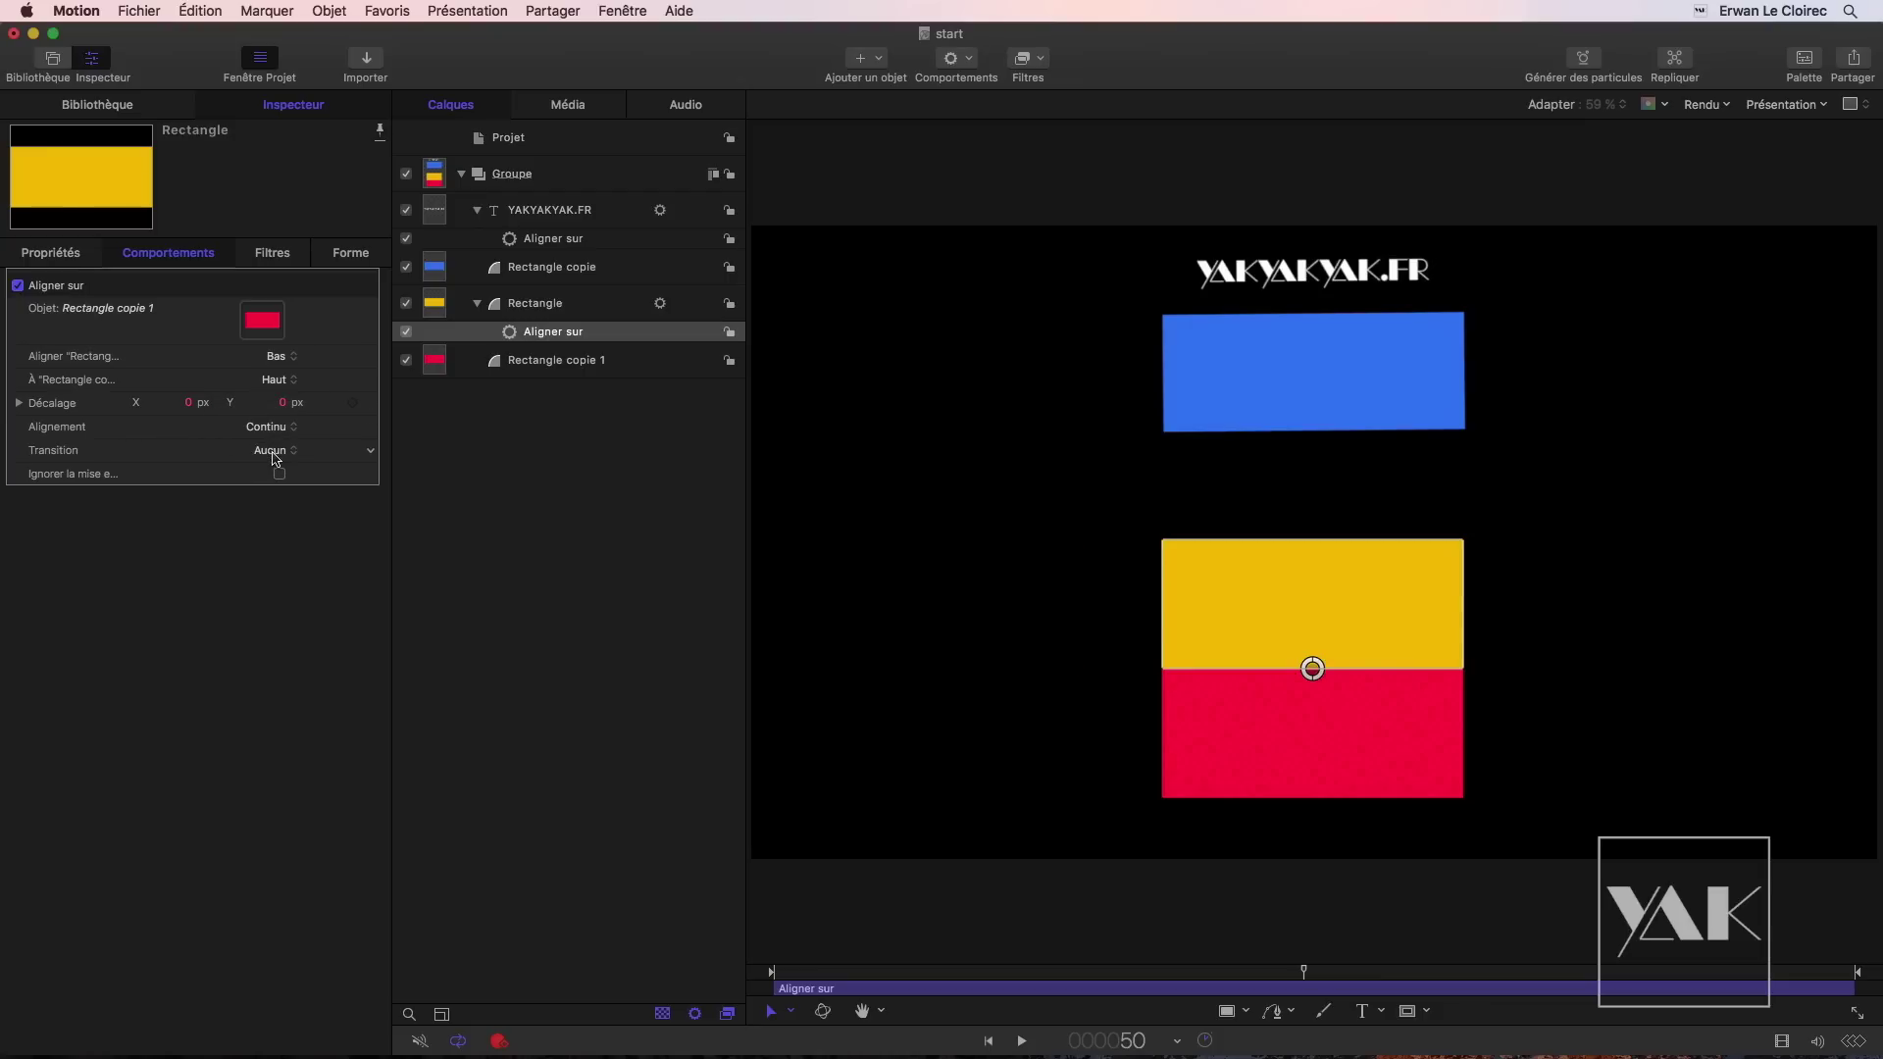
click(279, 453)
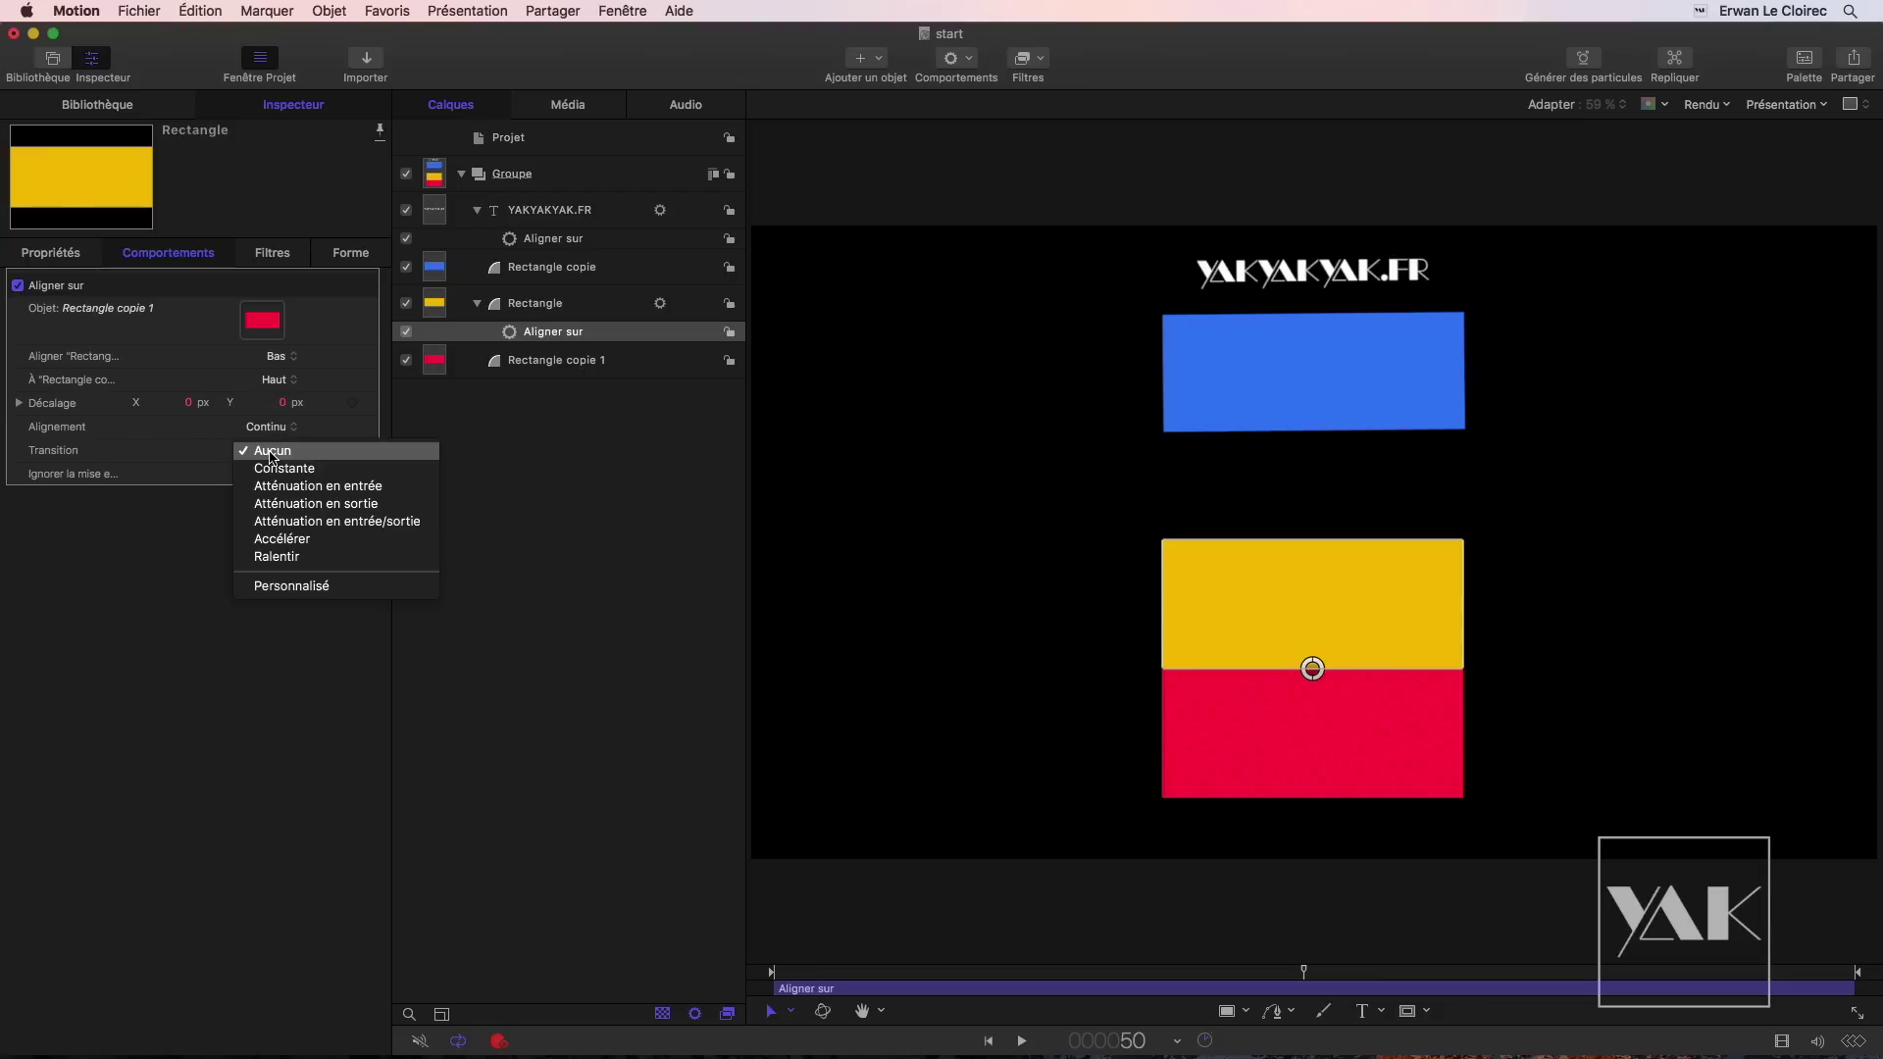
click(205, 454)
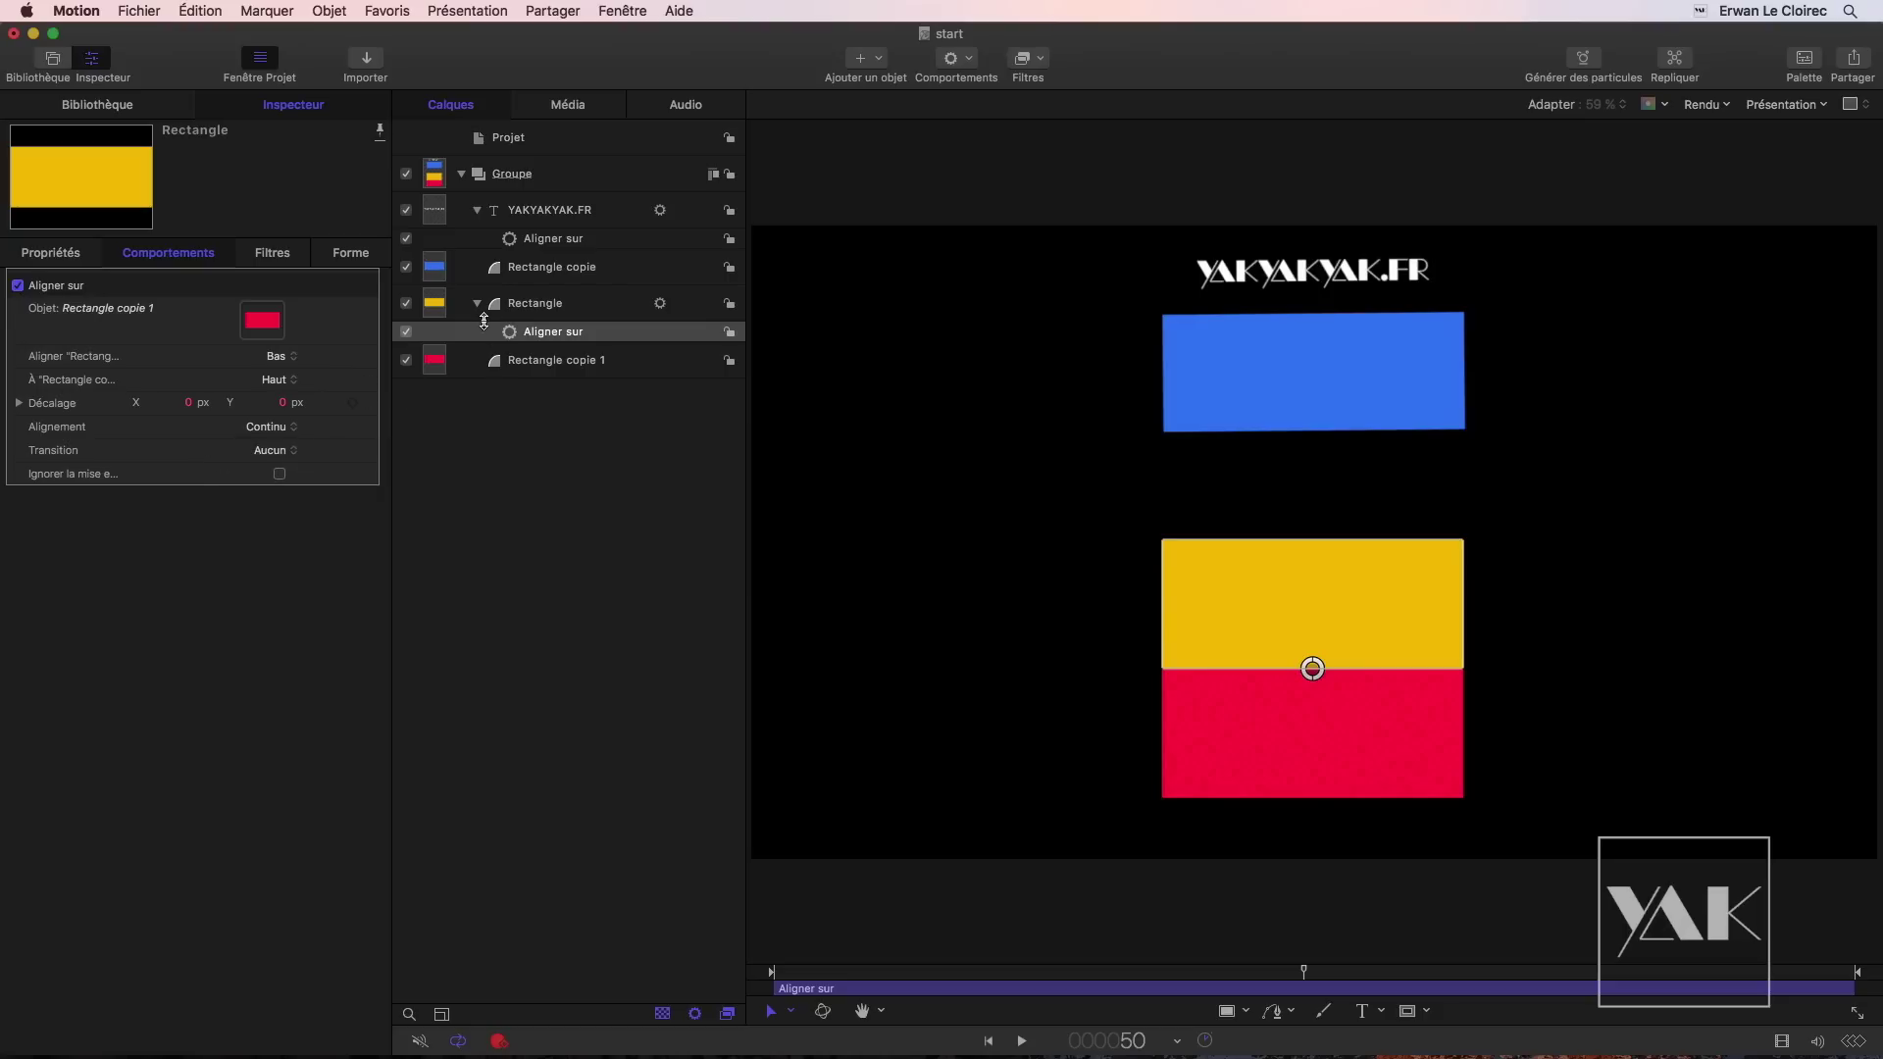
Step: Disable the yellow rectangle's Aligner sur, move the rectangle up on the canvas, and re-enable the behaviour
click(406, 333)
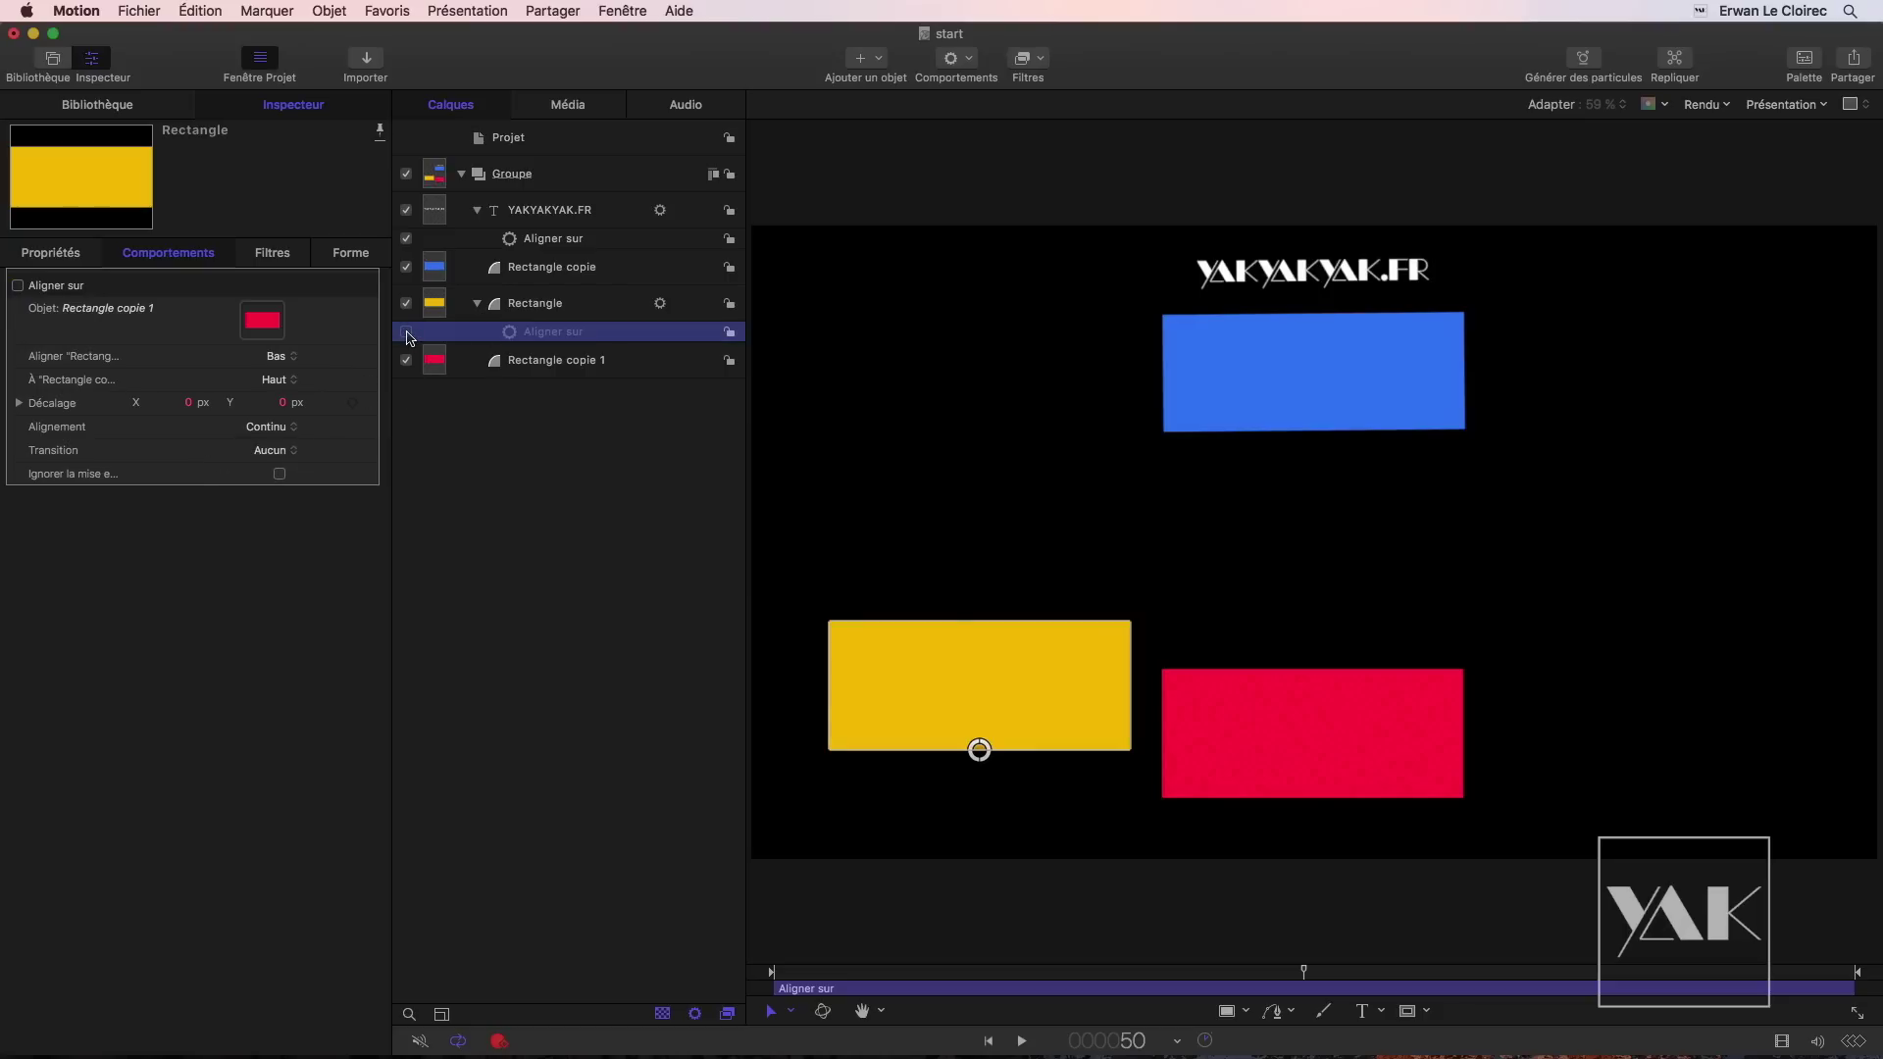
drag(979, 750, 881, 521)
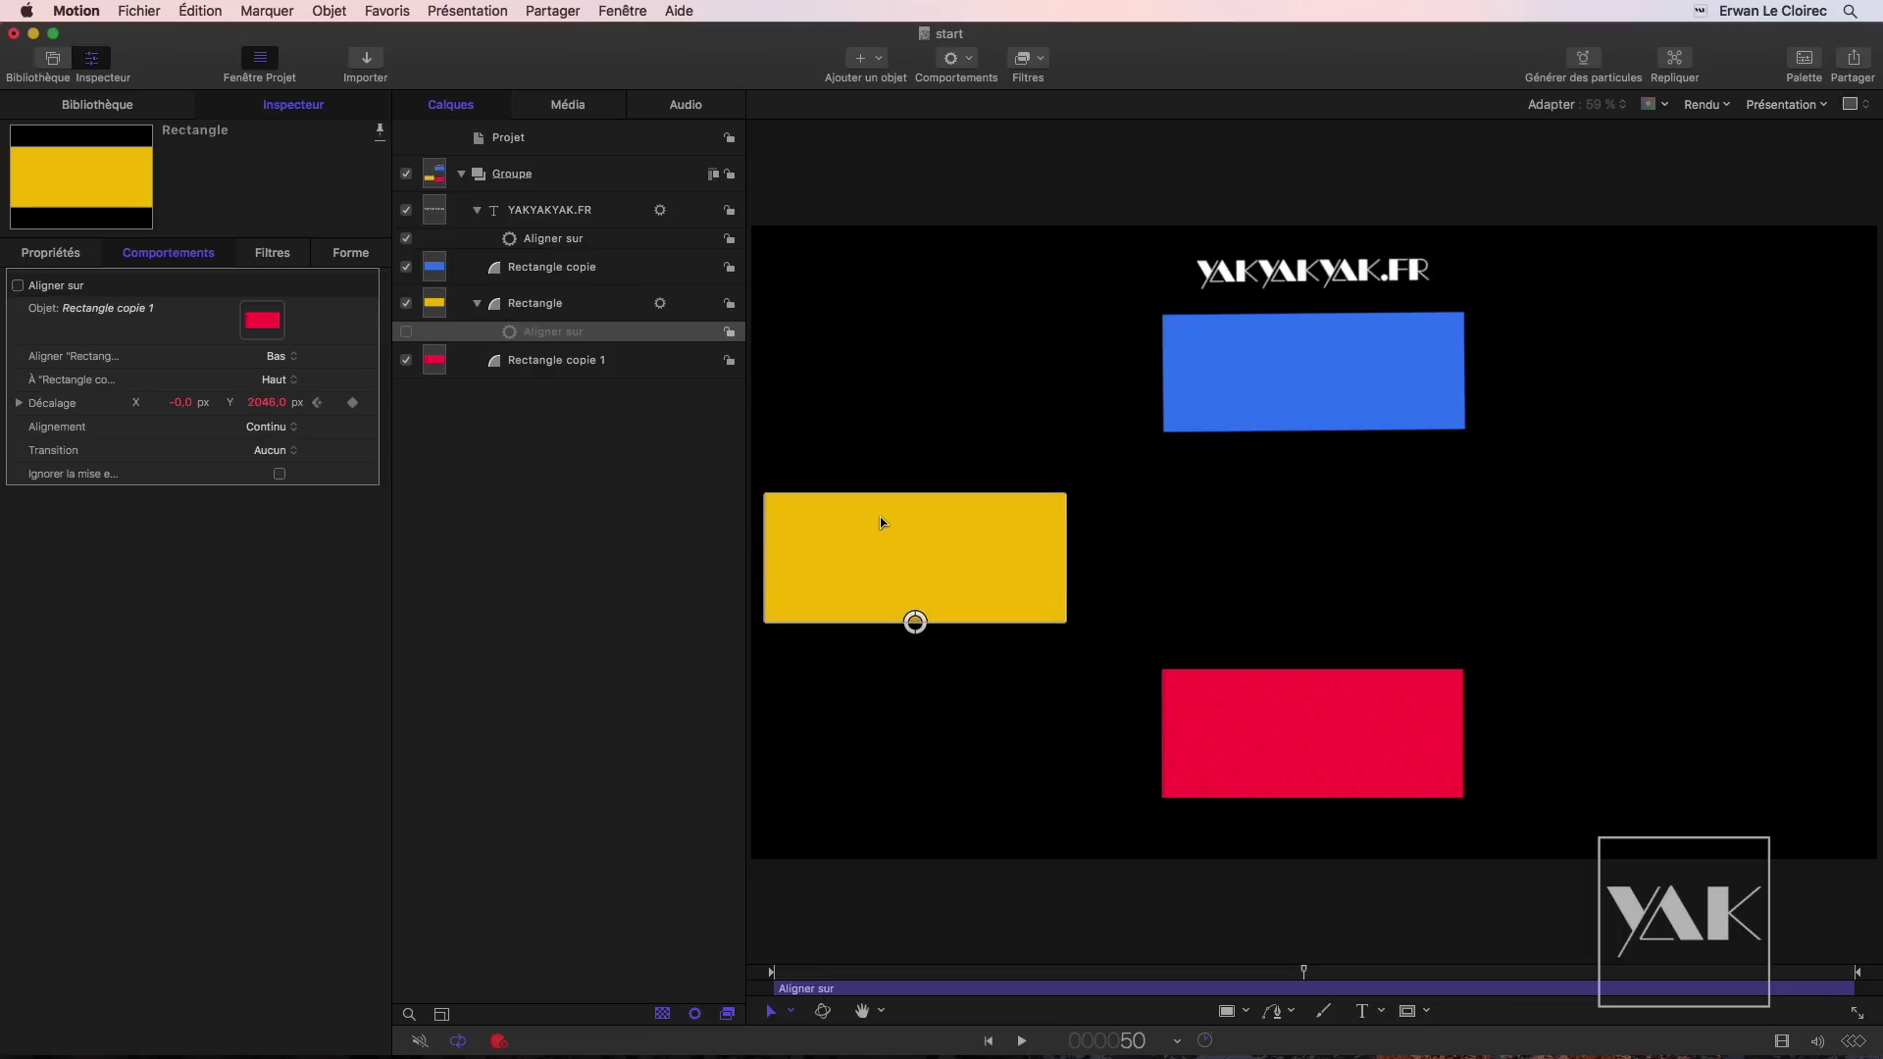
click(406, 333)
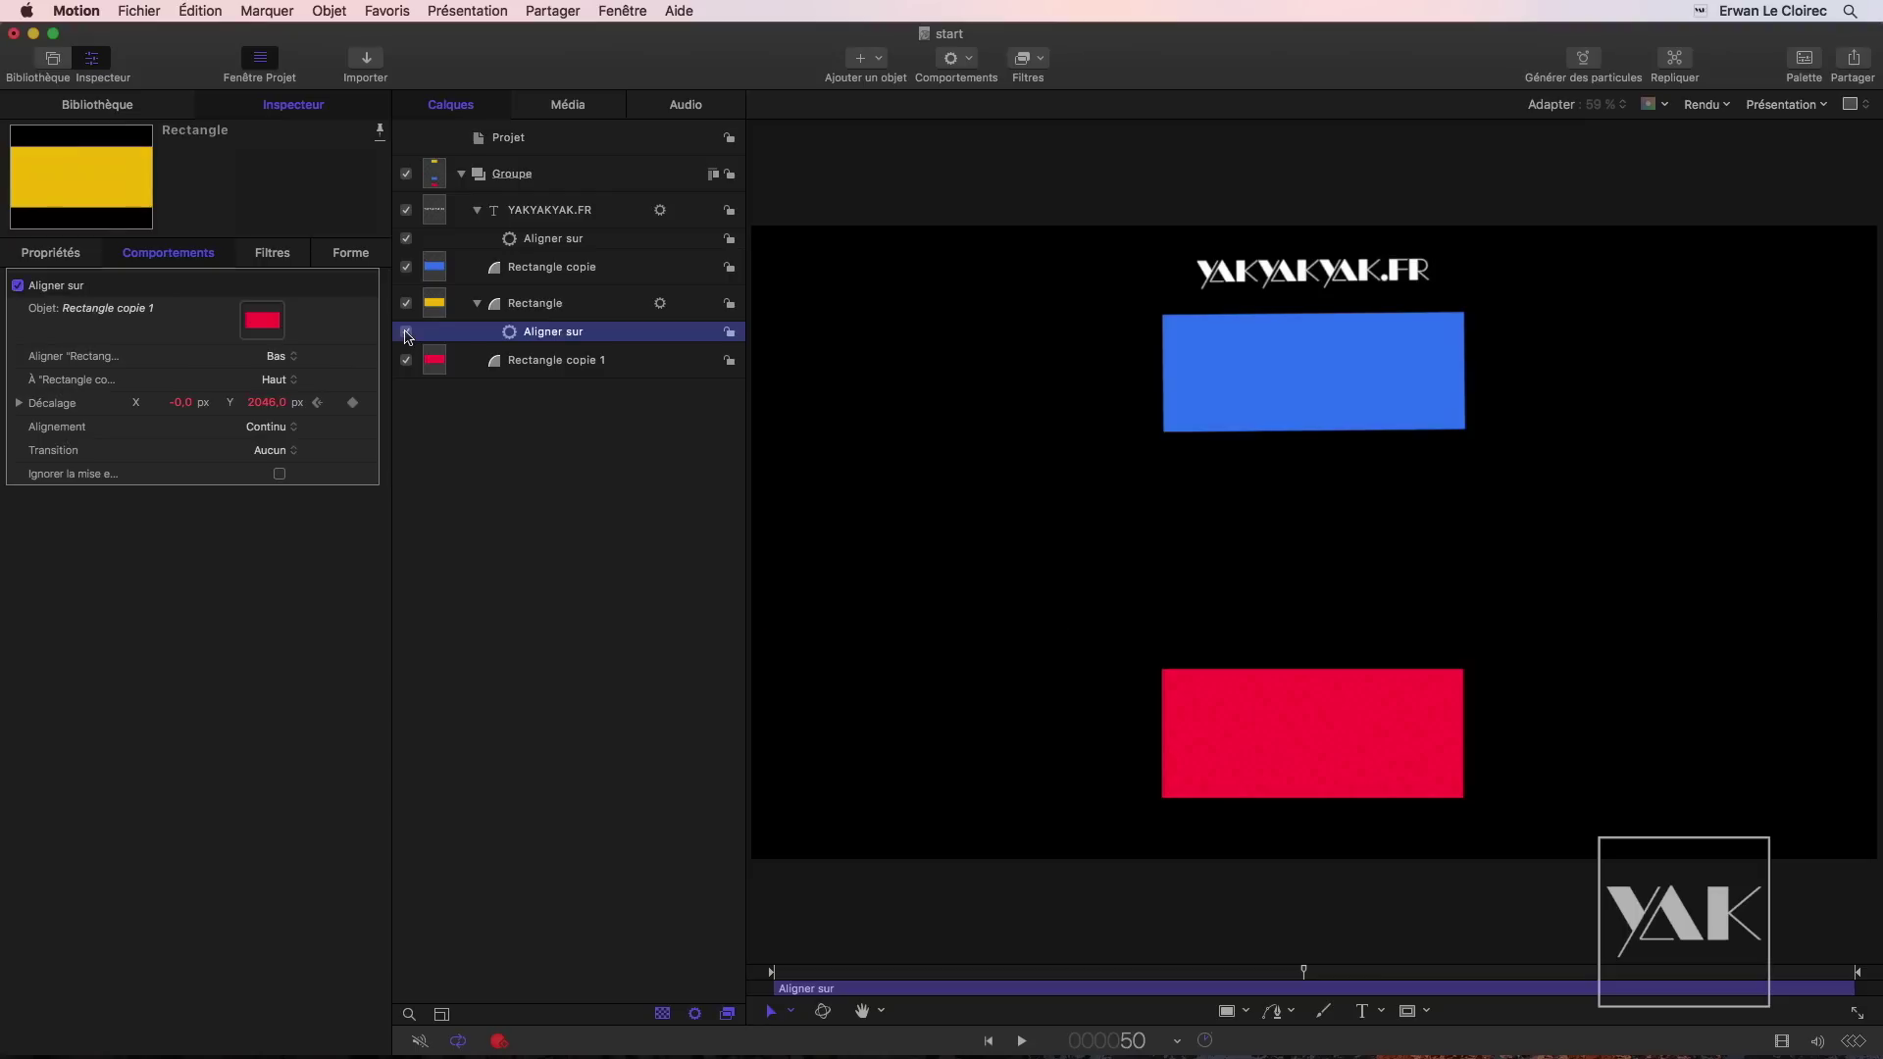
Step: Reset the Décalage of the yellow rectangle's Aligner sur behaviour
click(567, 332)
click(374, 409)
click(424, 415)
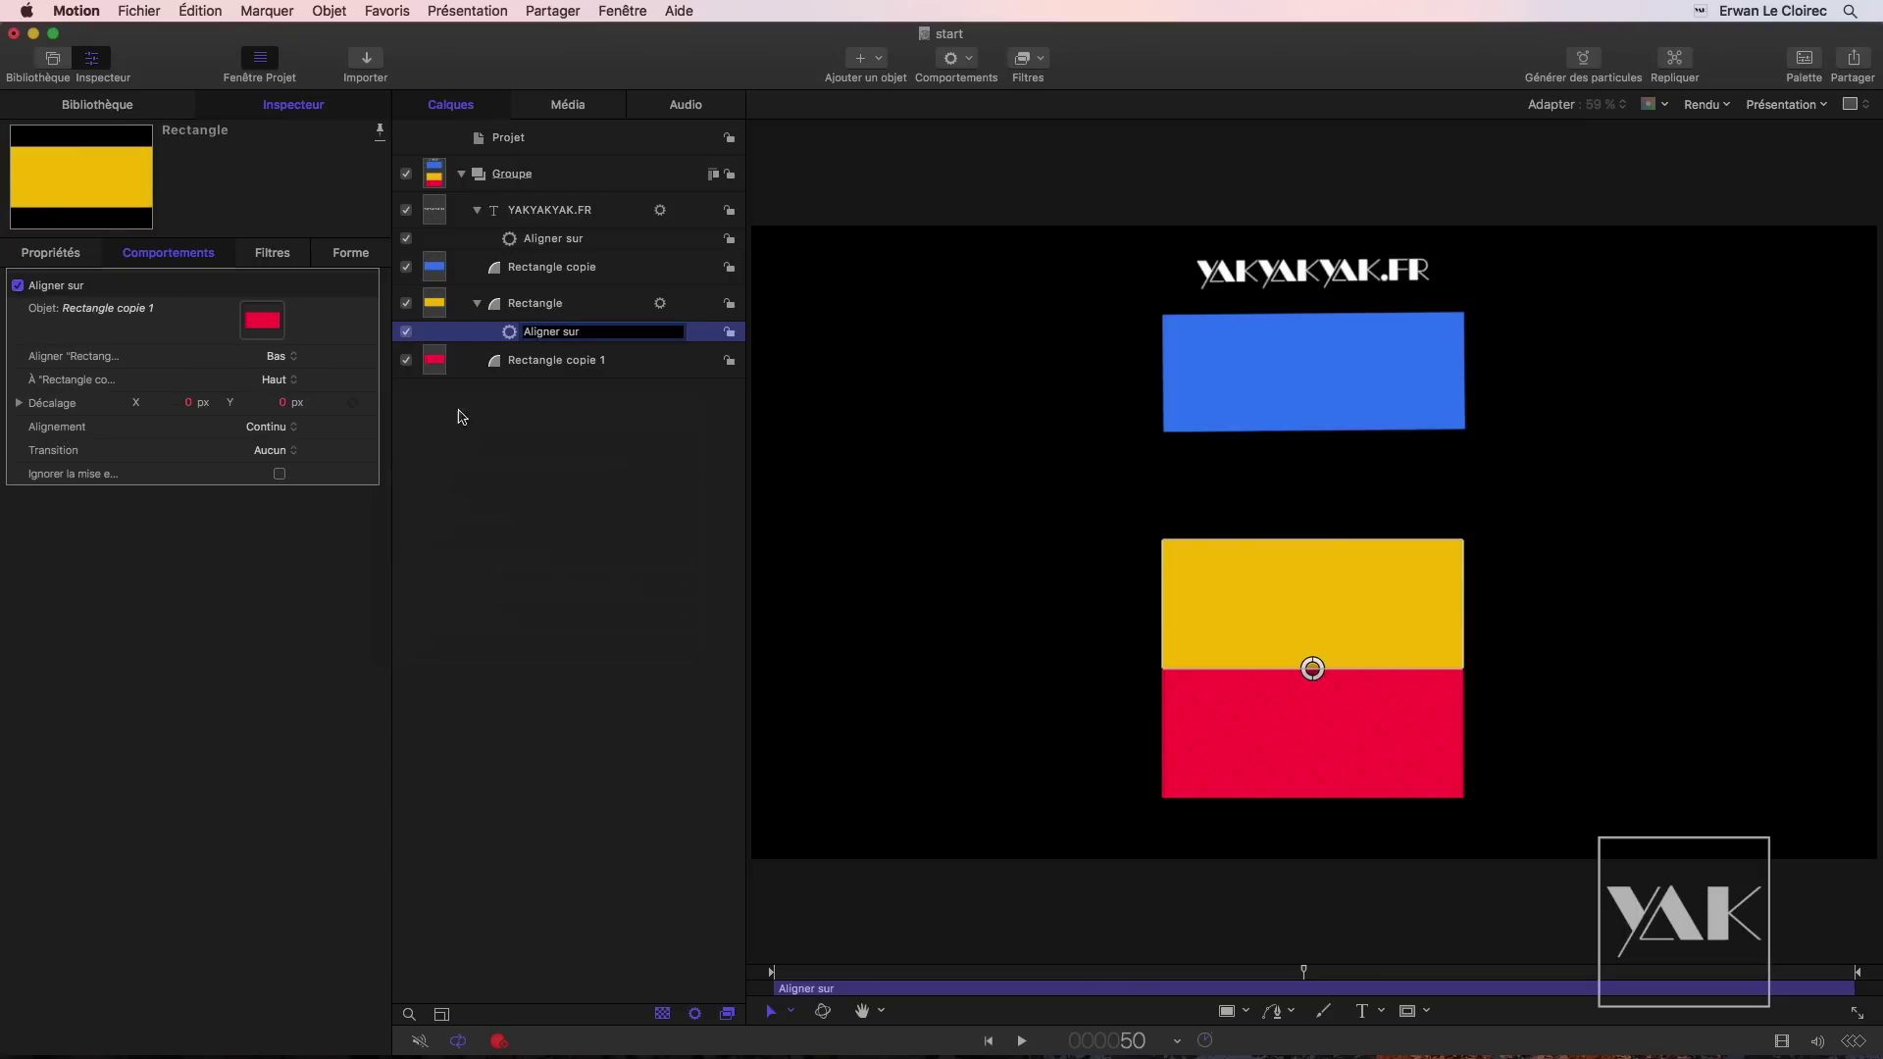
click(407, 334)
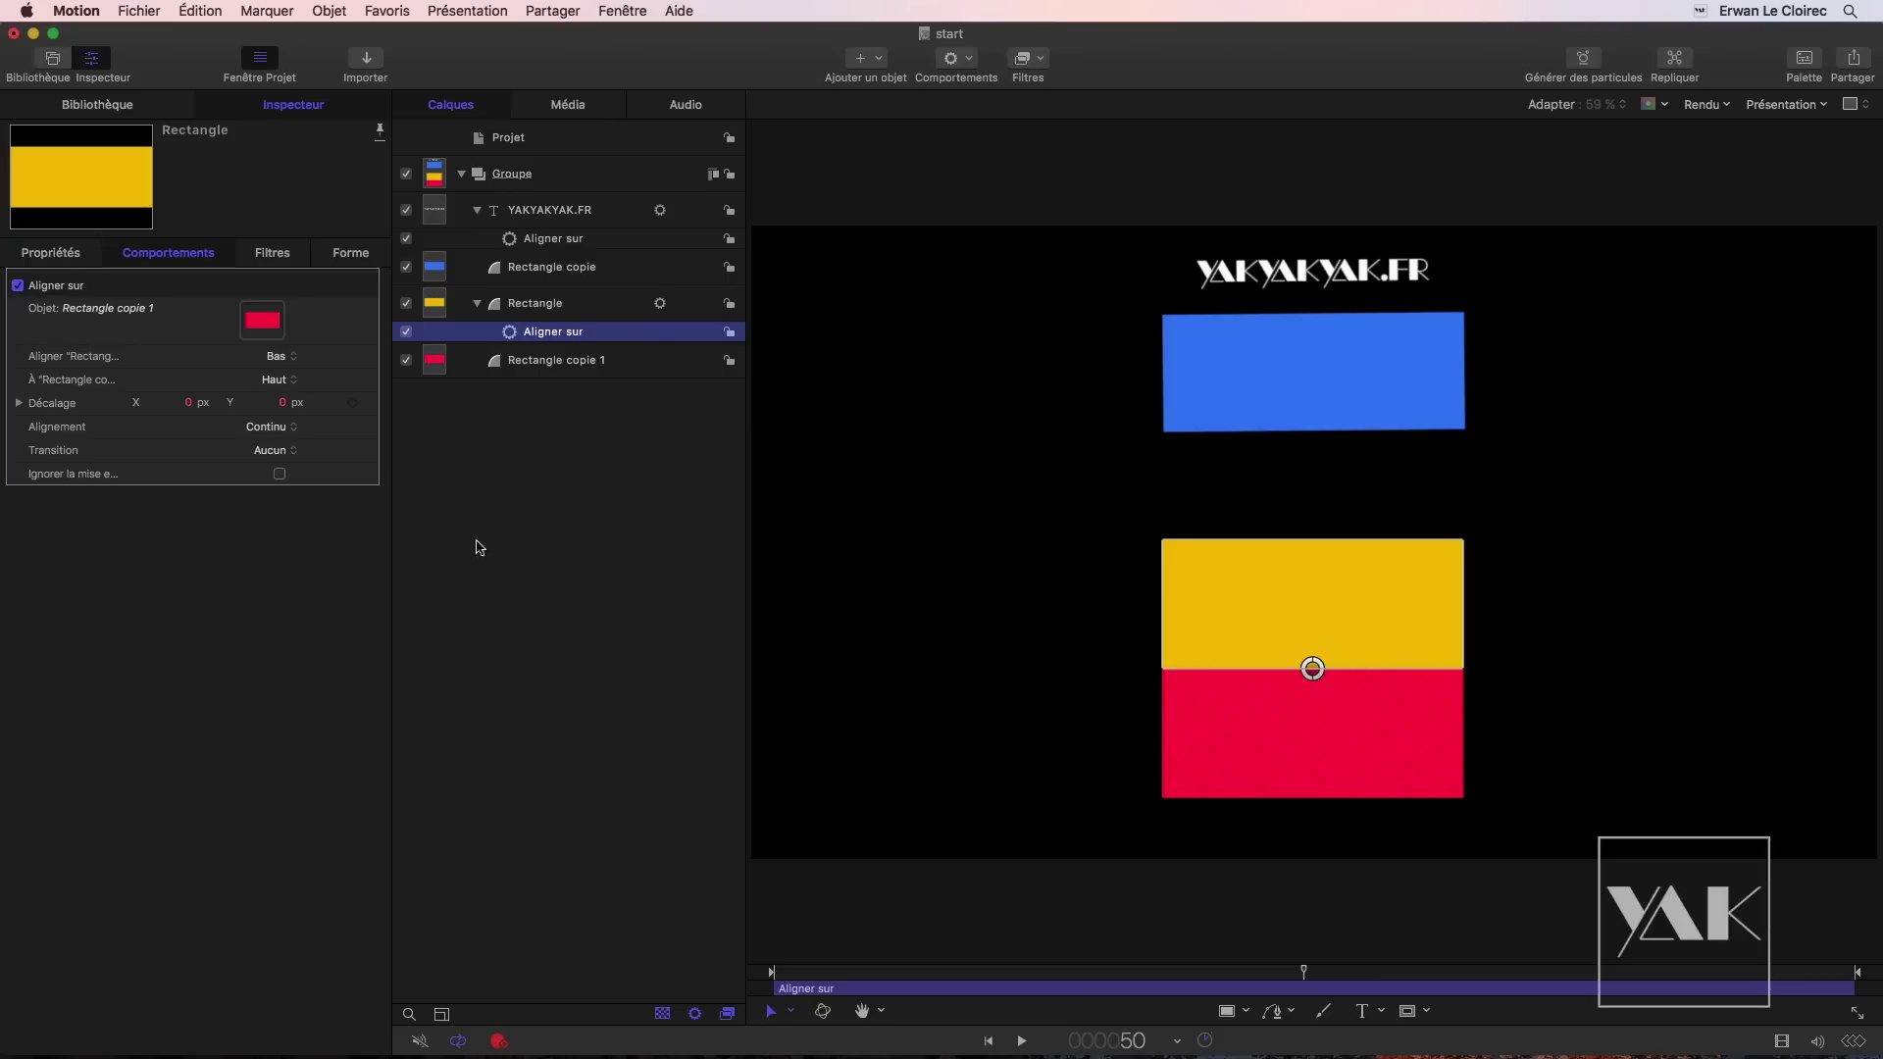
Step: Set the yellow rectangle's Aligner sur Transition to Atténuation en entrée/sortie, and preview it from frame 1 to 99 with keyframe recording off
click(263, 451)
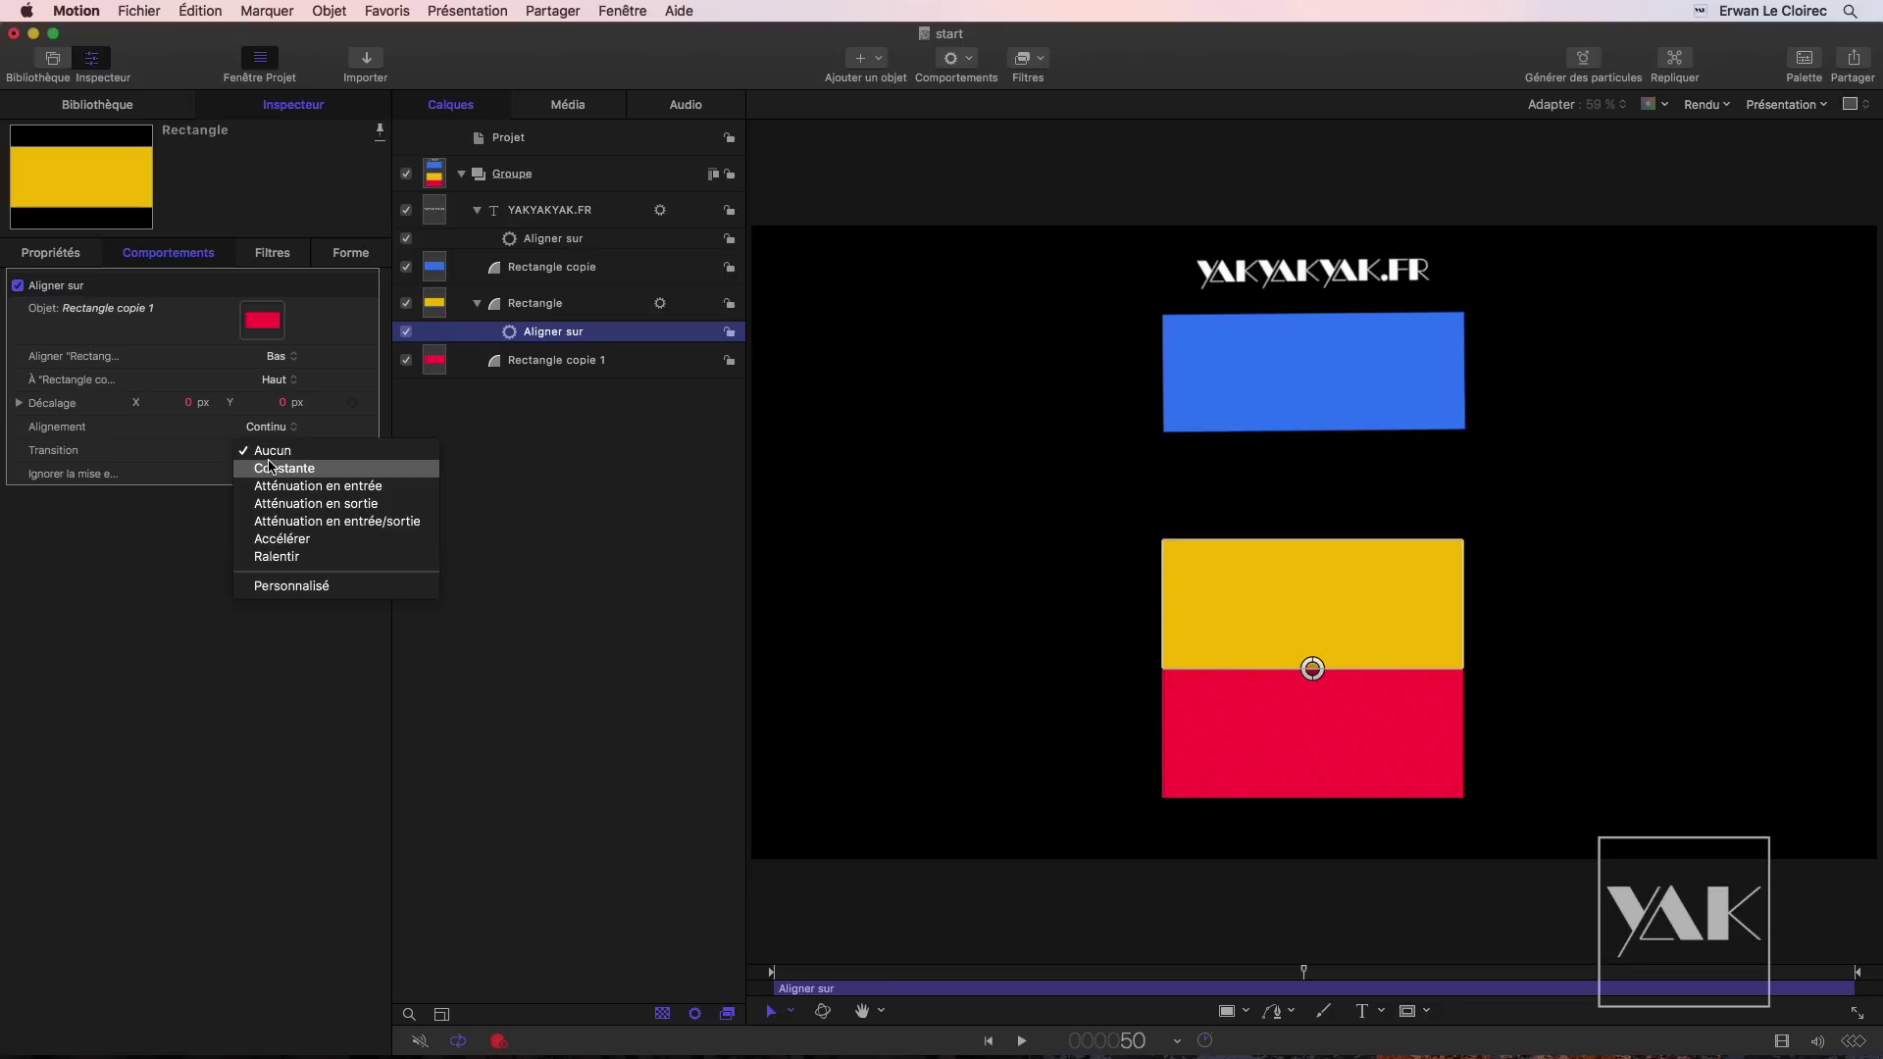
click(291, 527)
drag(866, 978, 1011, 971)
key(Home)
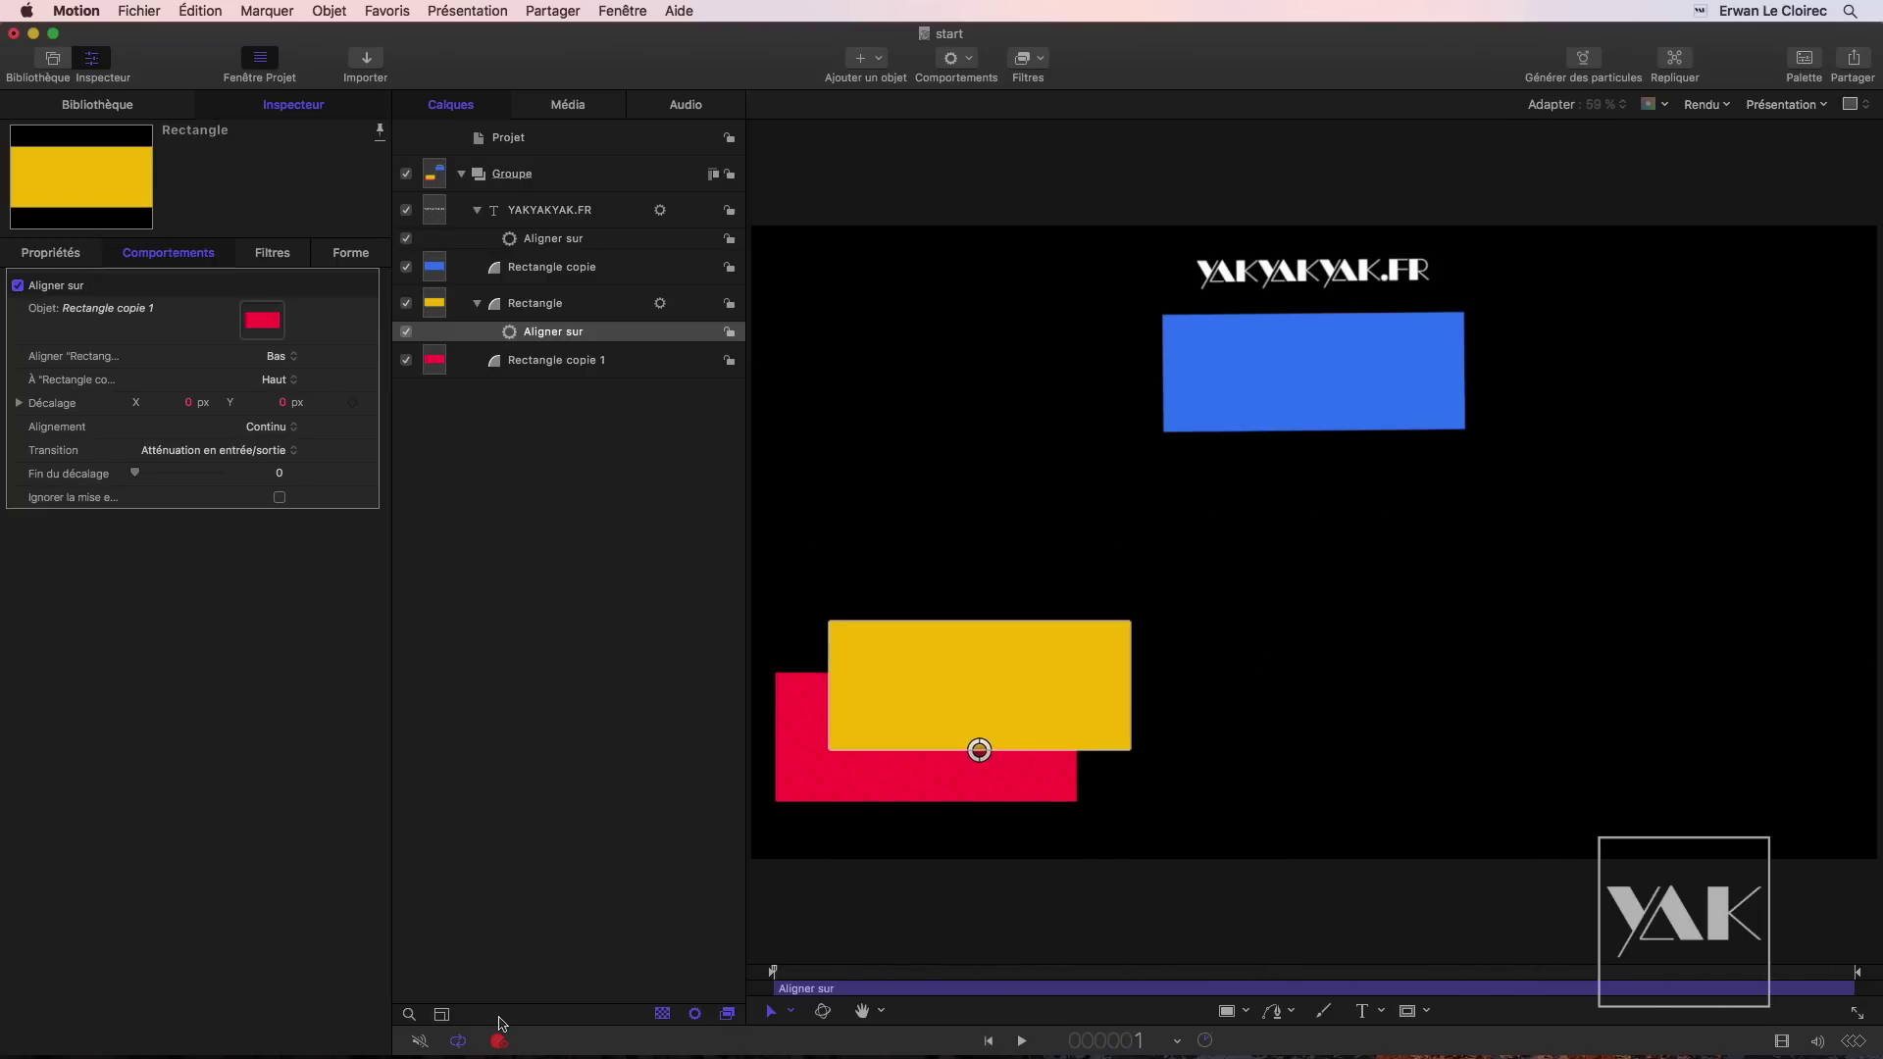
drag(810, 977, 1832, 990)
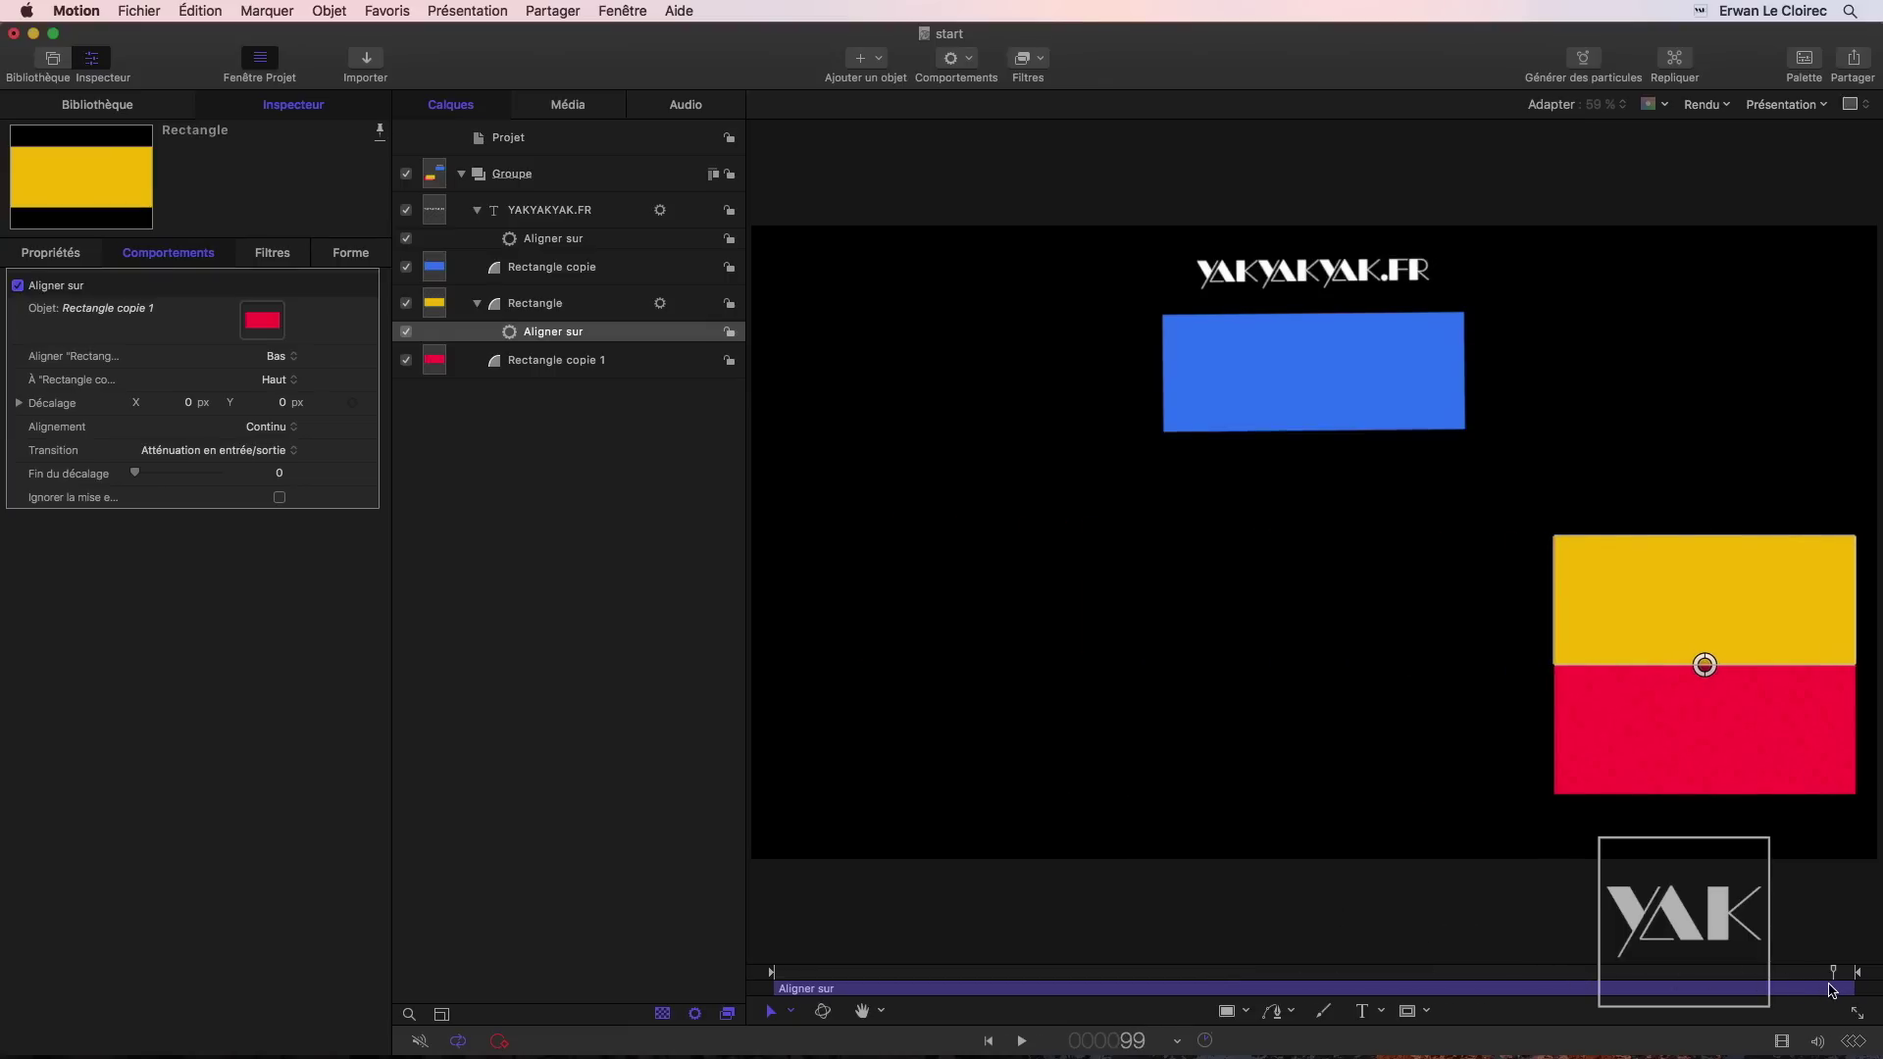
key(Home)
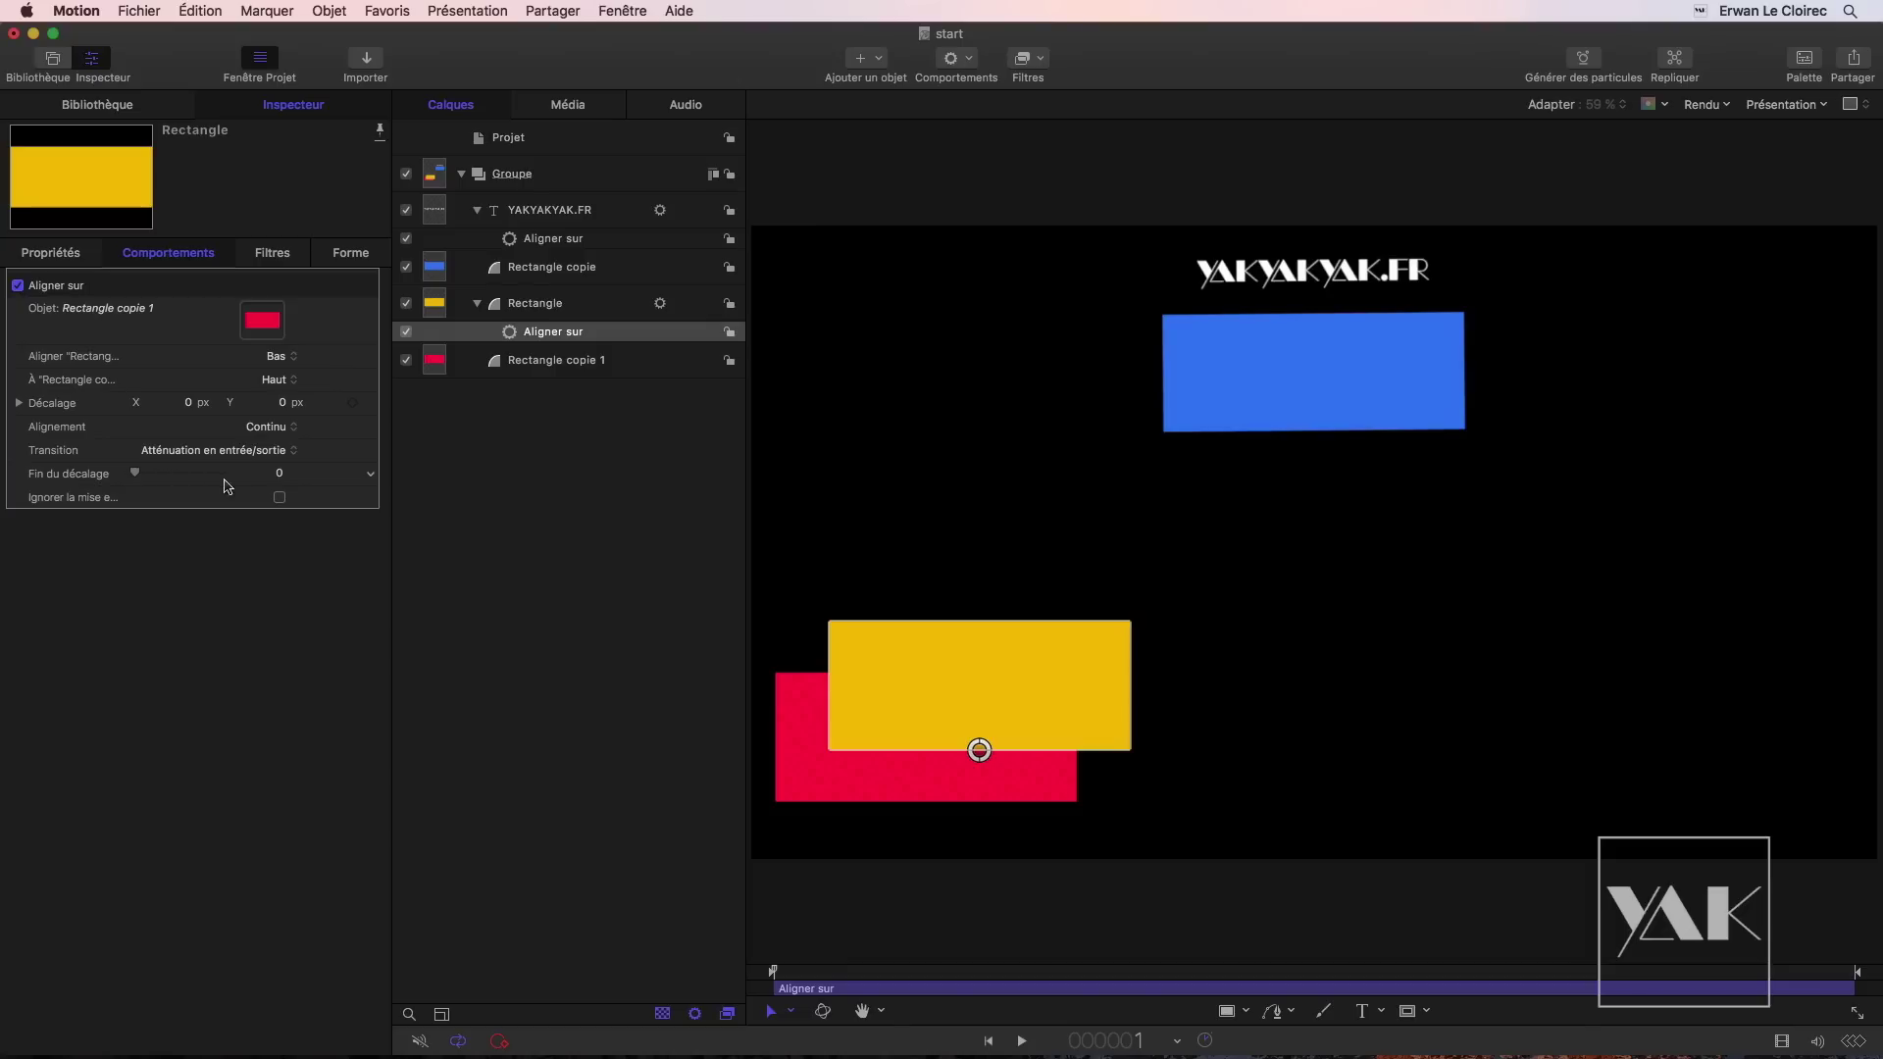
Step: Move the blue rectangle down towards the canvas centre and hide the yellow Rectangle and the red Rectangle copie 1
click(1333, 395)
drag(1275, 388, 1273, 505)
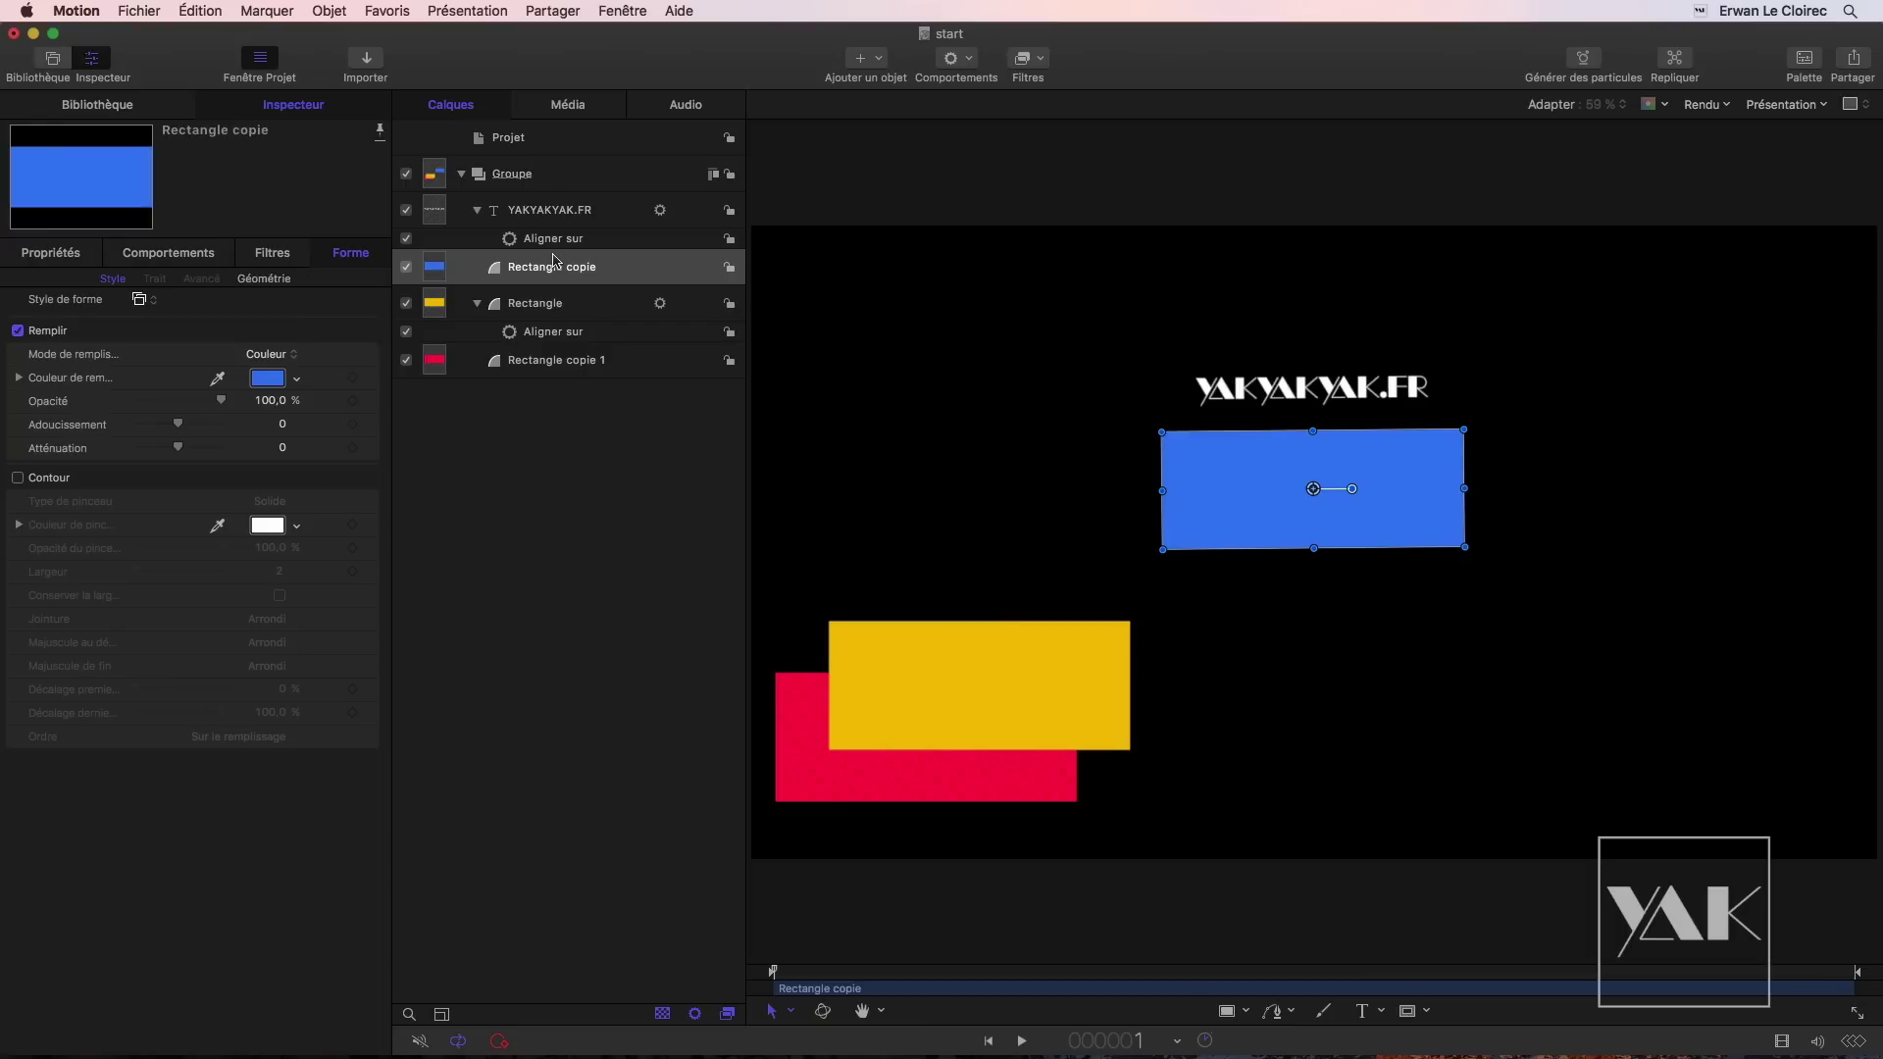
click(406, 303)
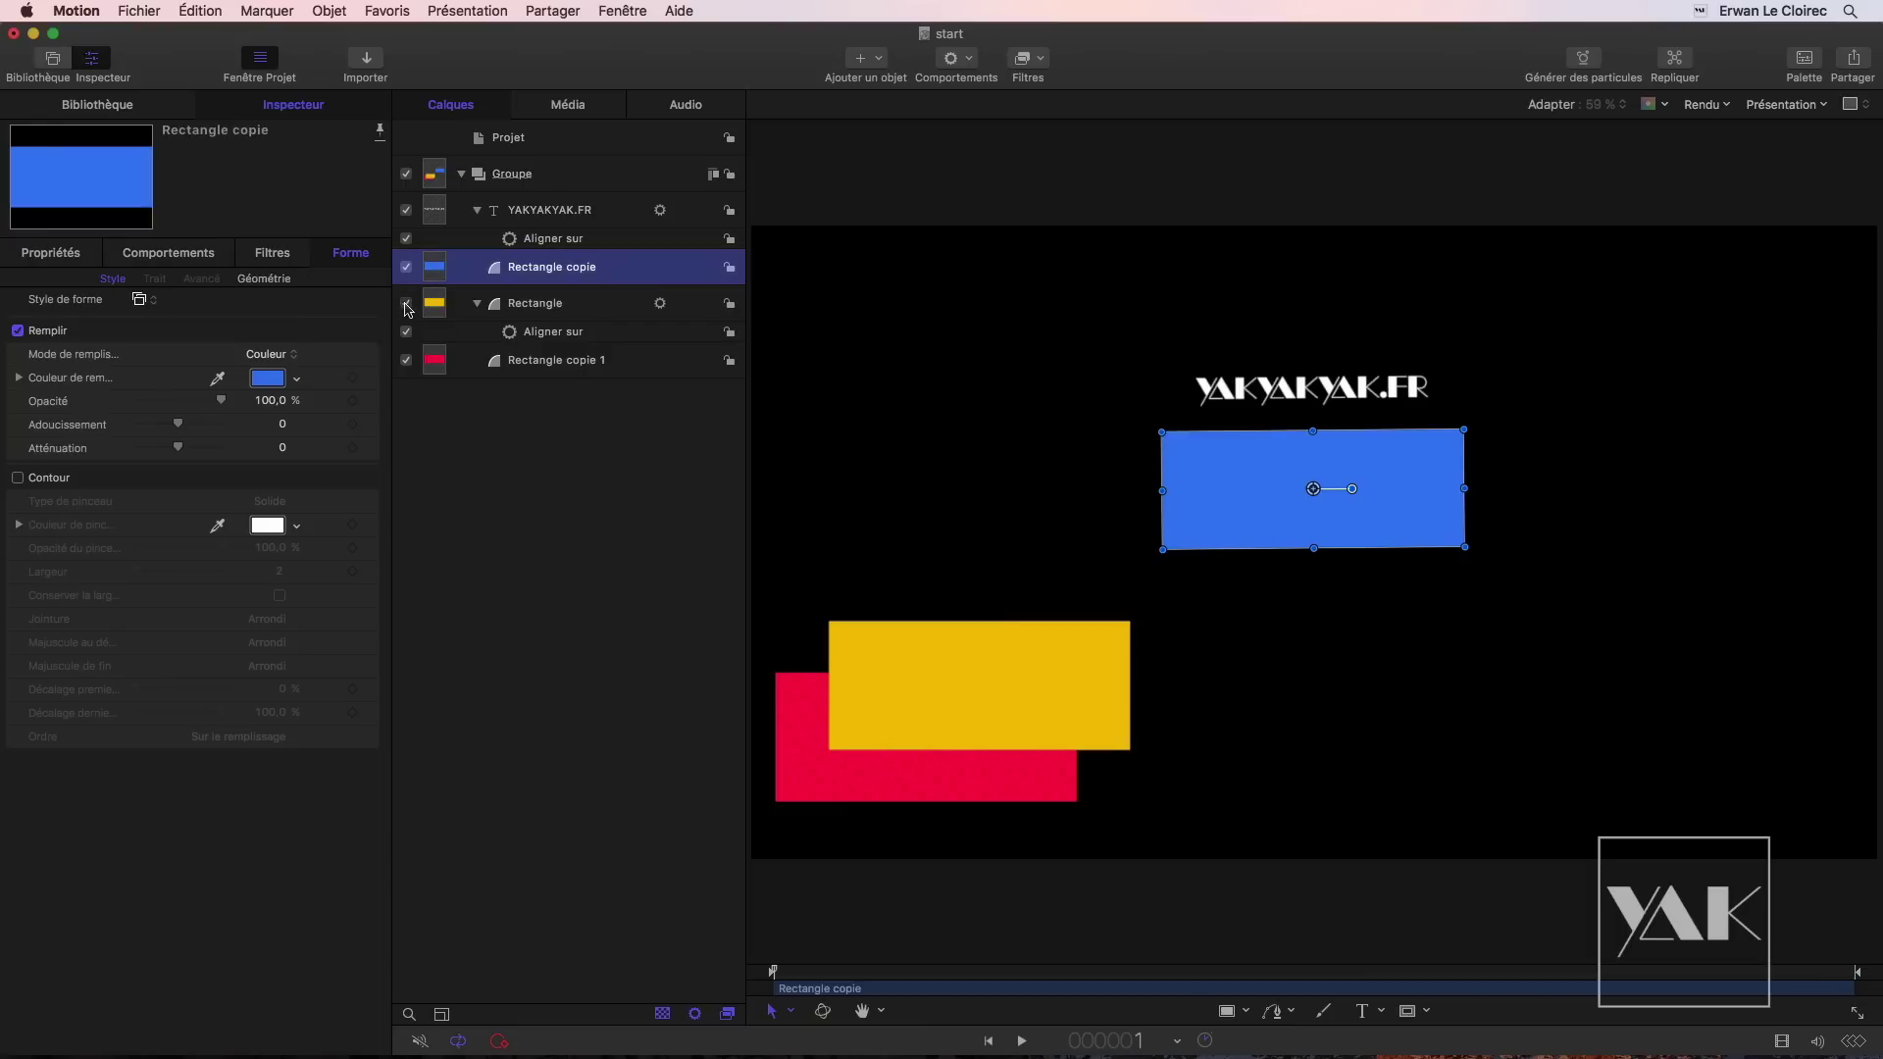
click(406, 360)
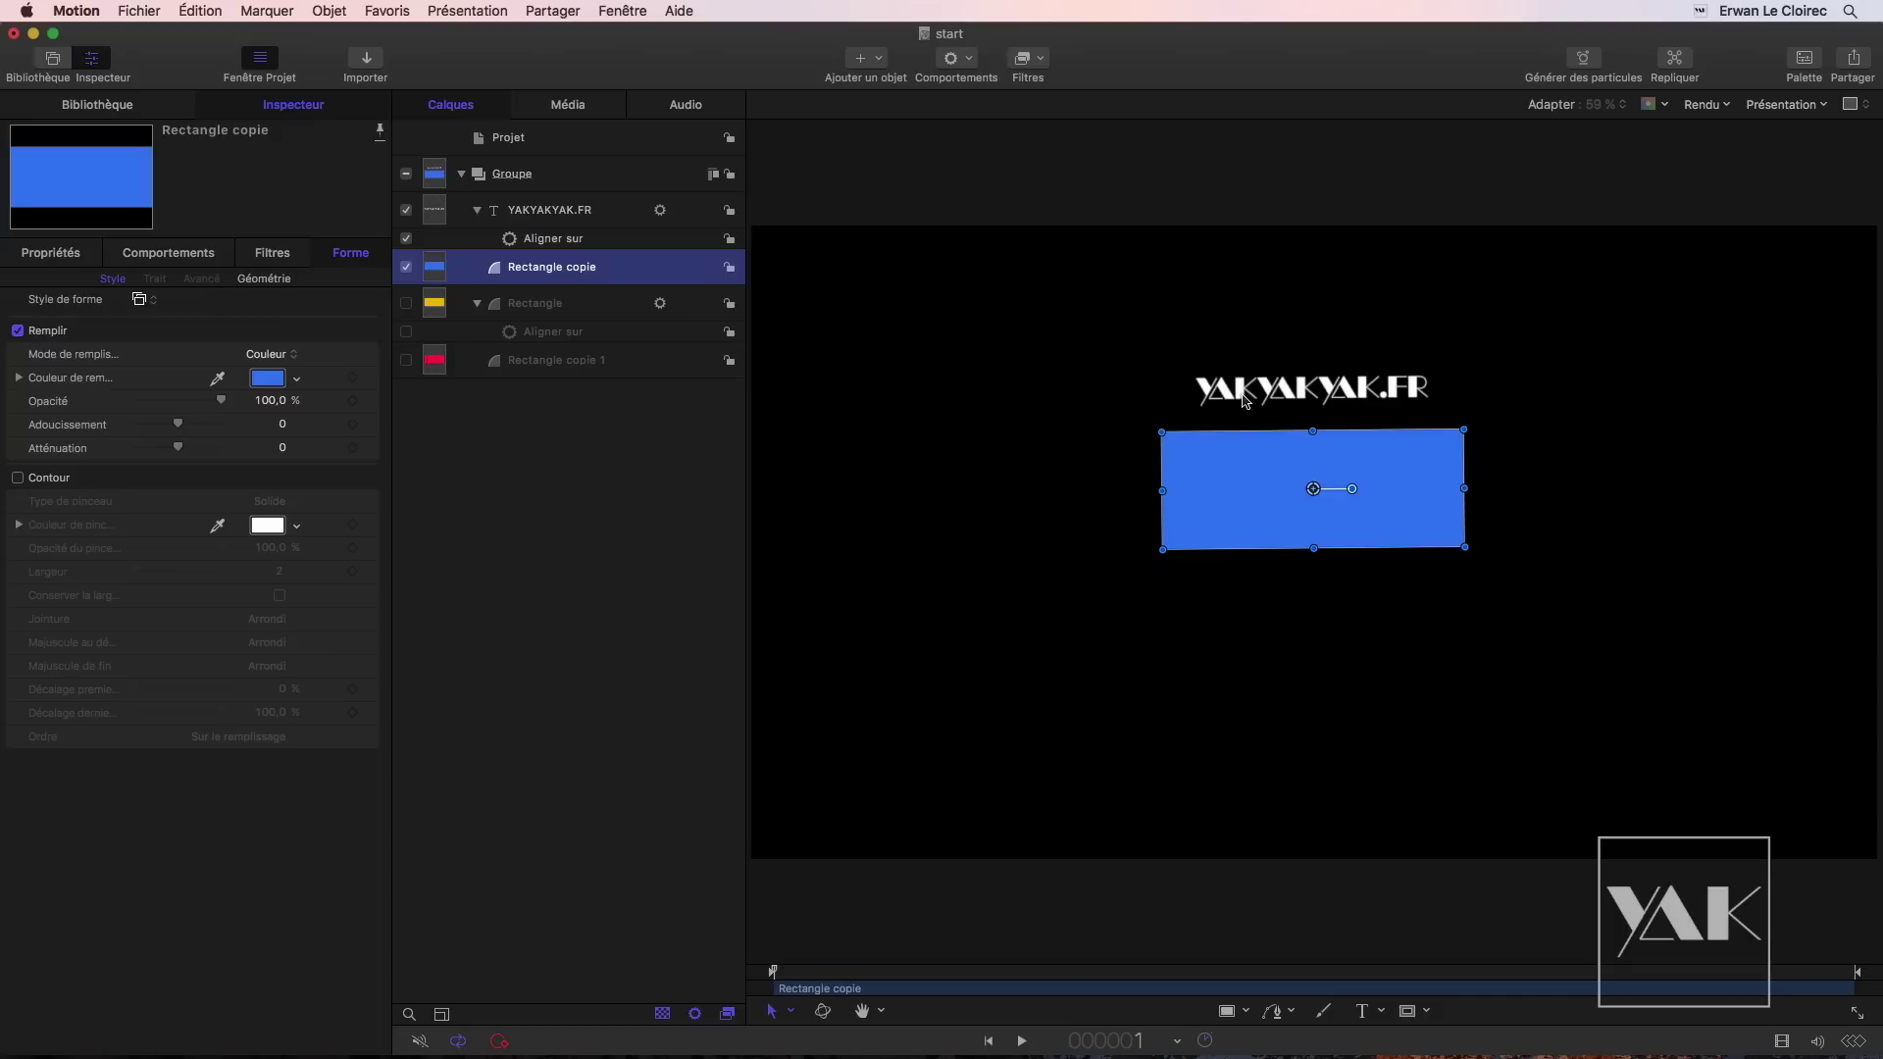
Step: Delete the text's Aligner sur and apply Aligner sur from Animation standard to the blue rectangle with the YAKYAKYAK.FR text as target
click(584, 241)
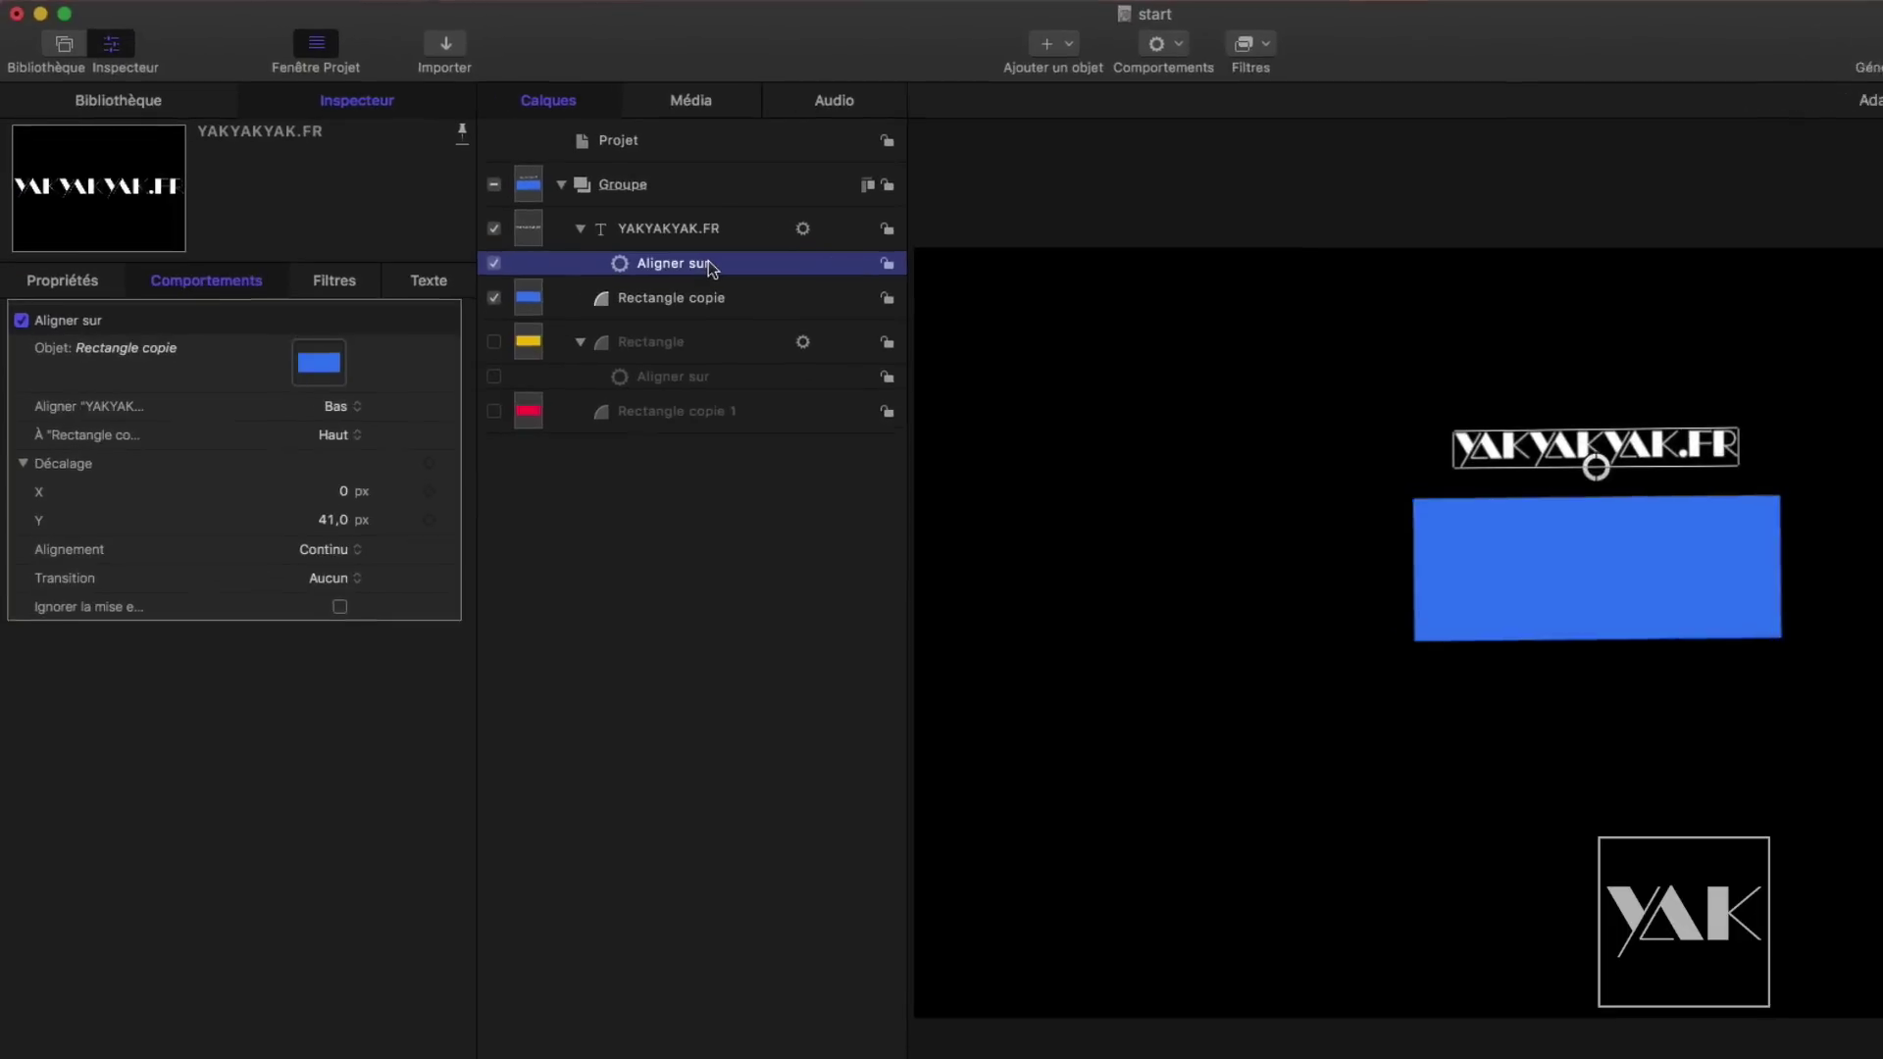
key(Delete)
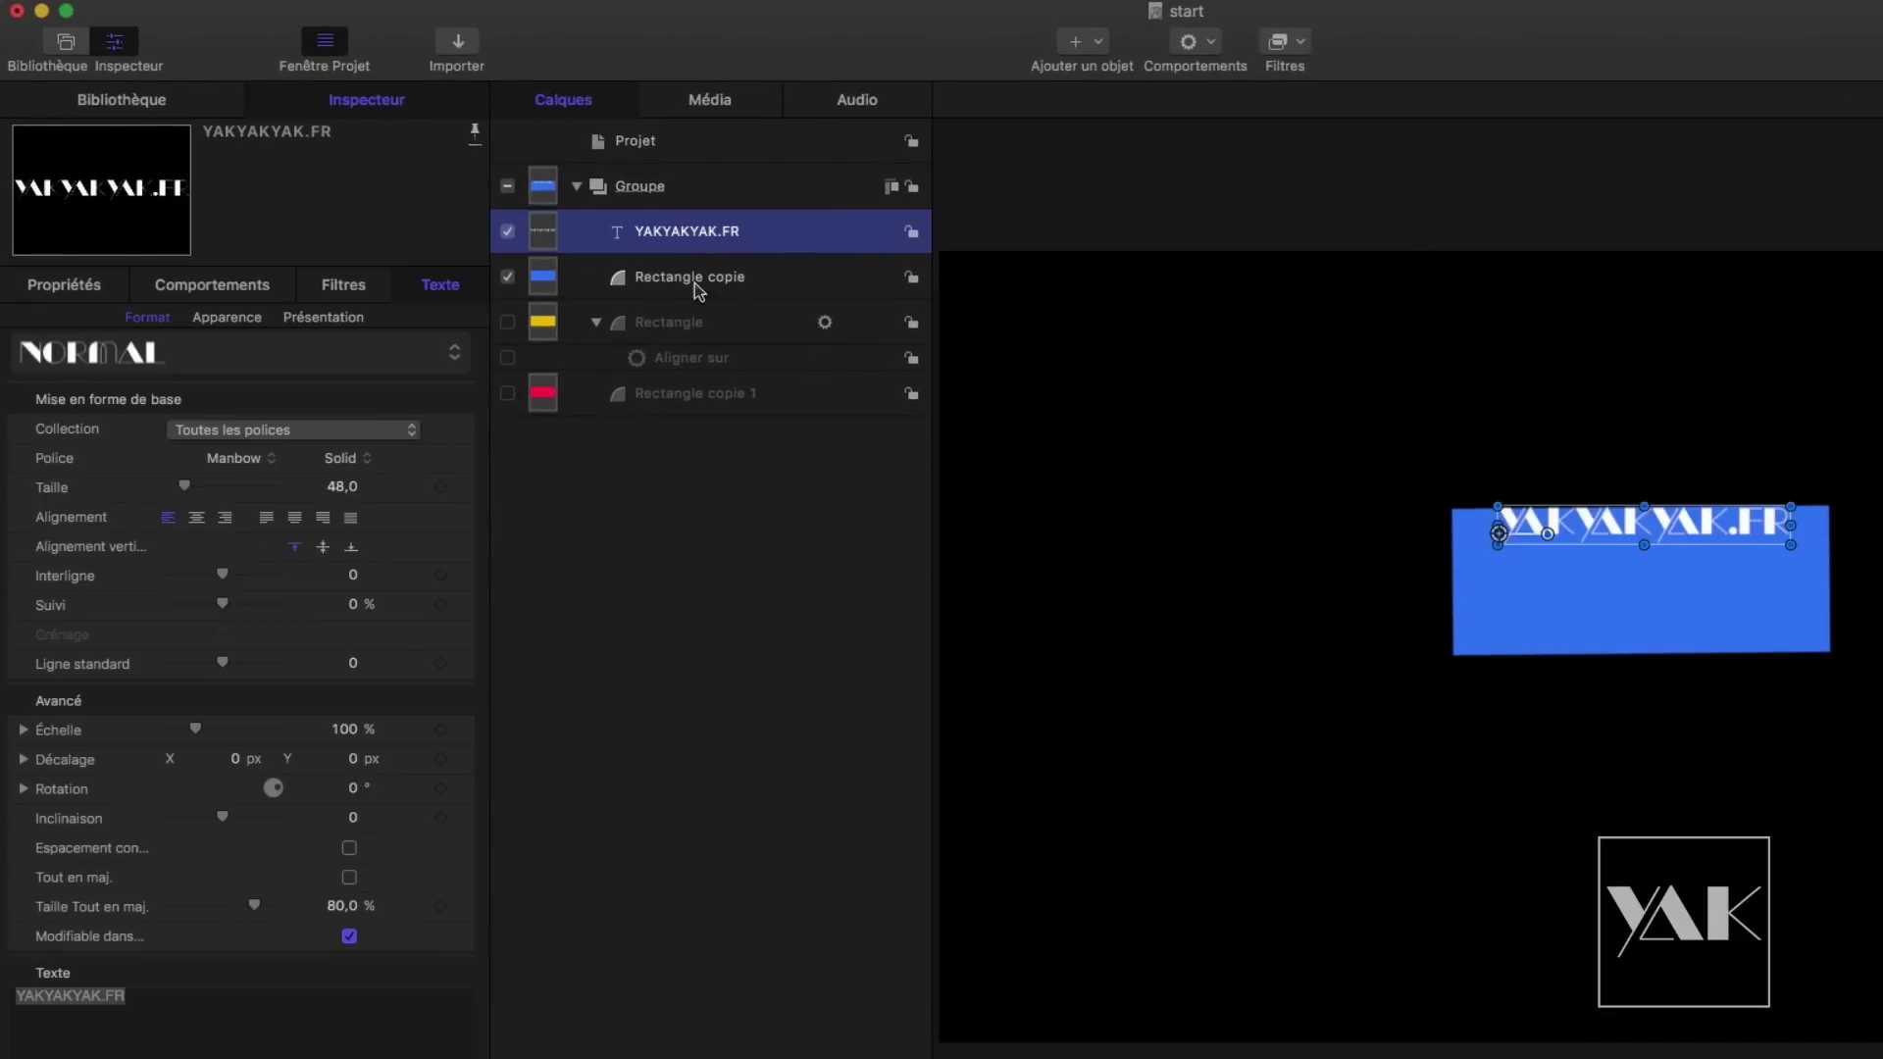
click(693, 279)
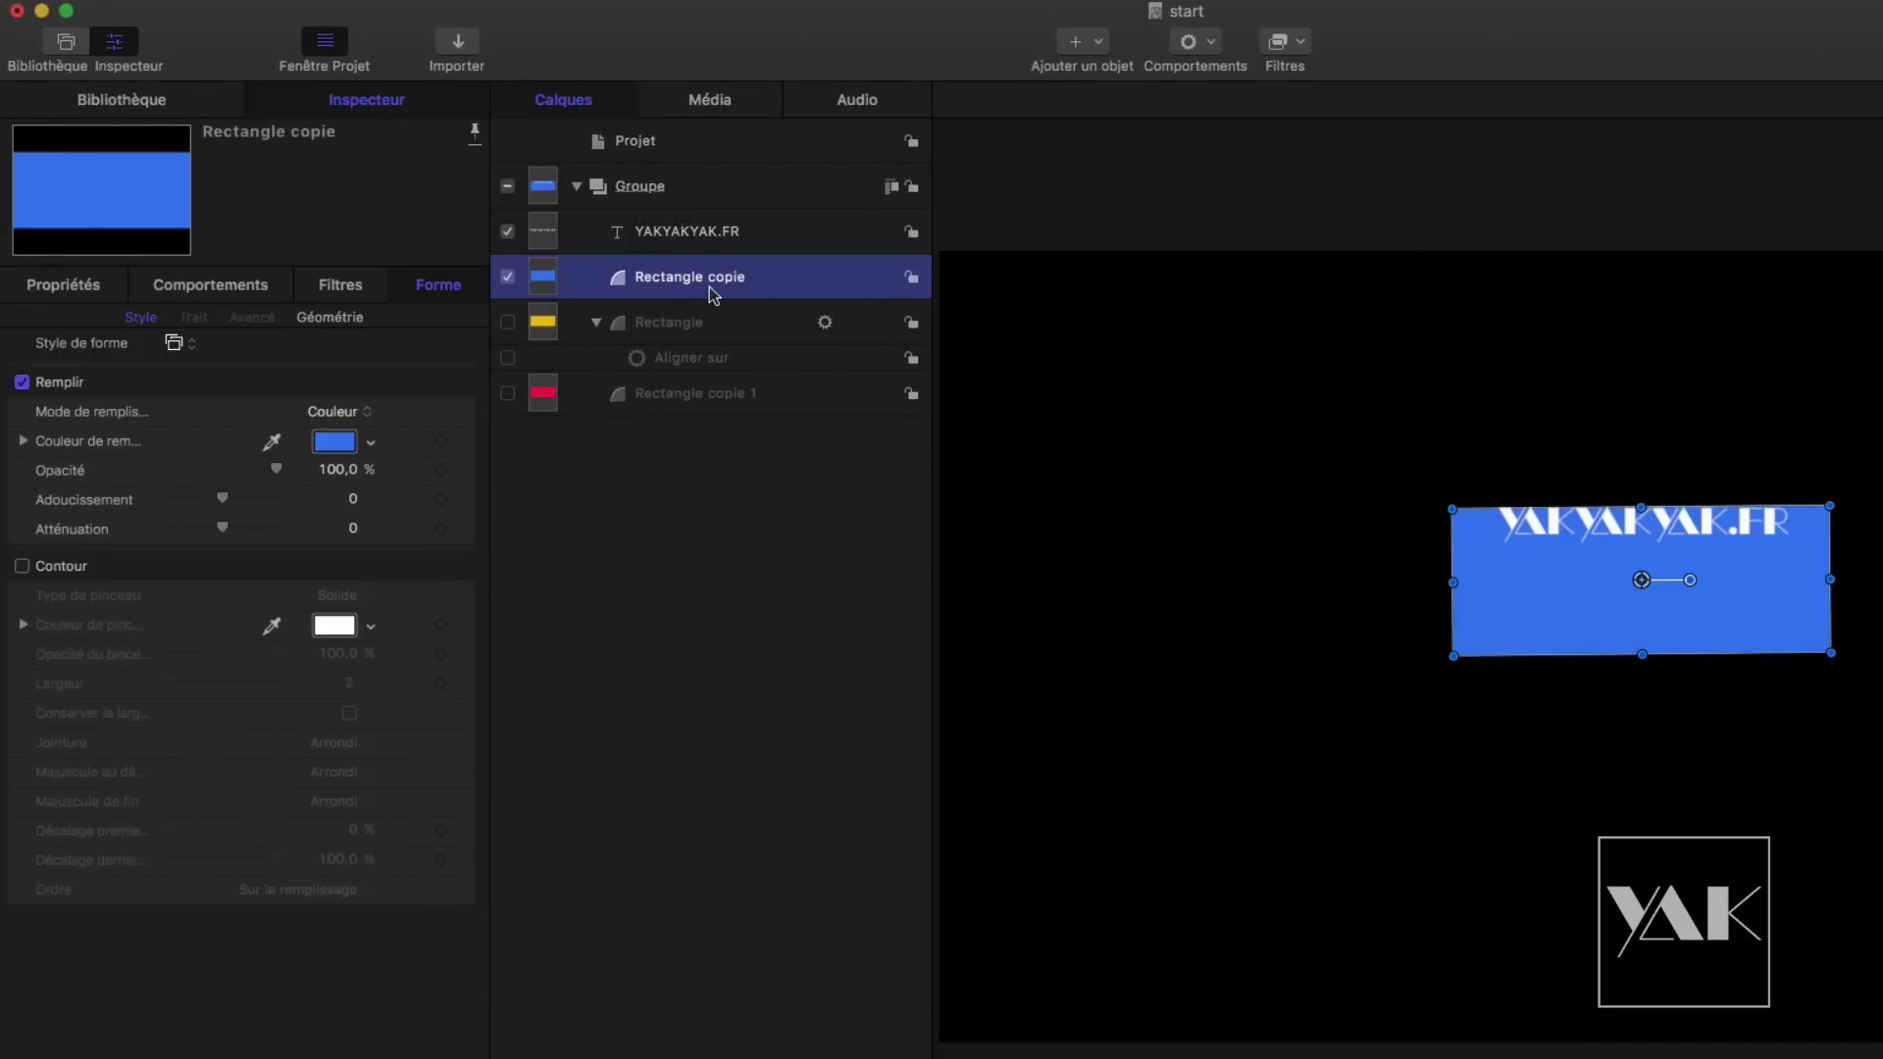
click(1212, 41)
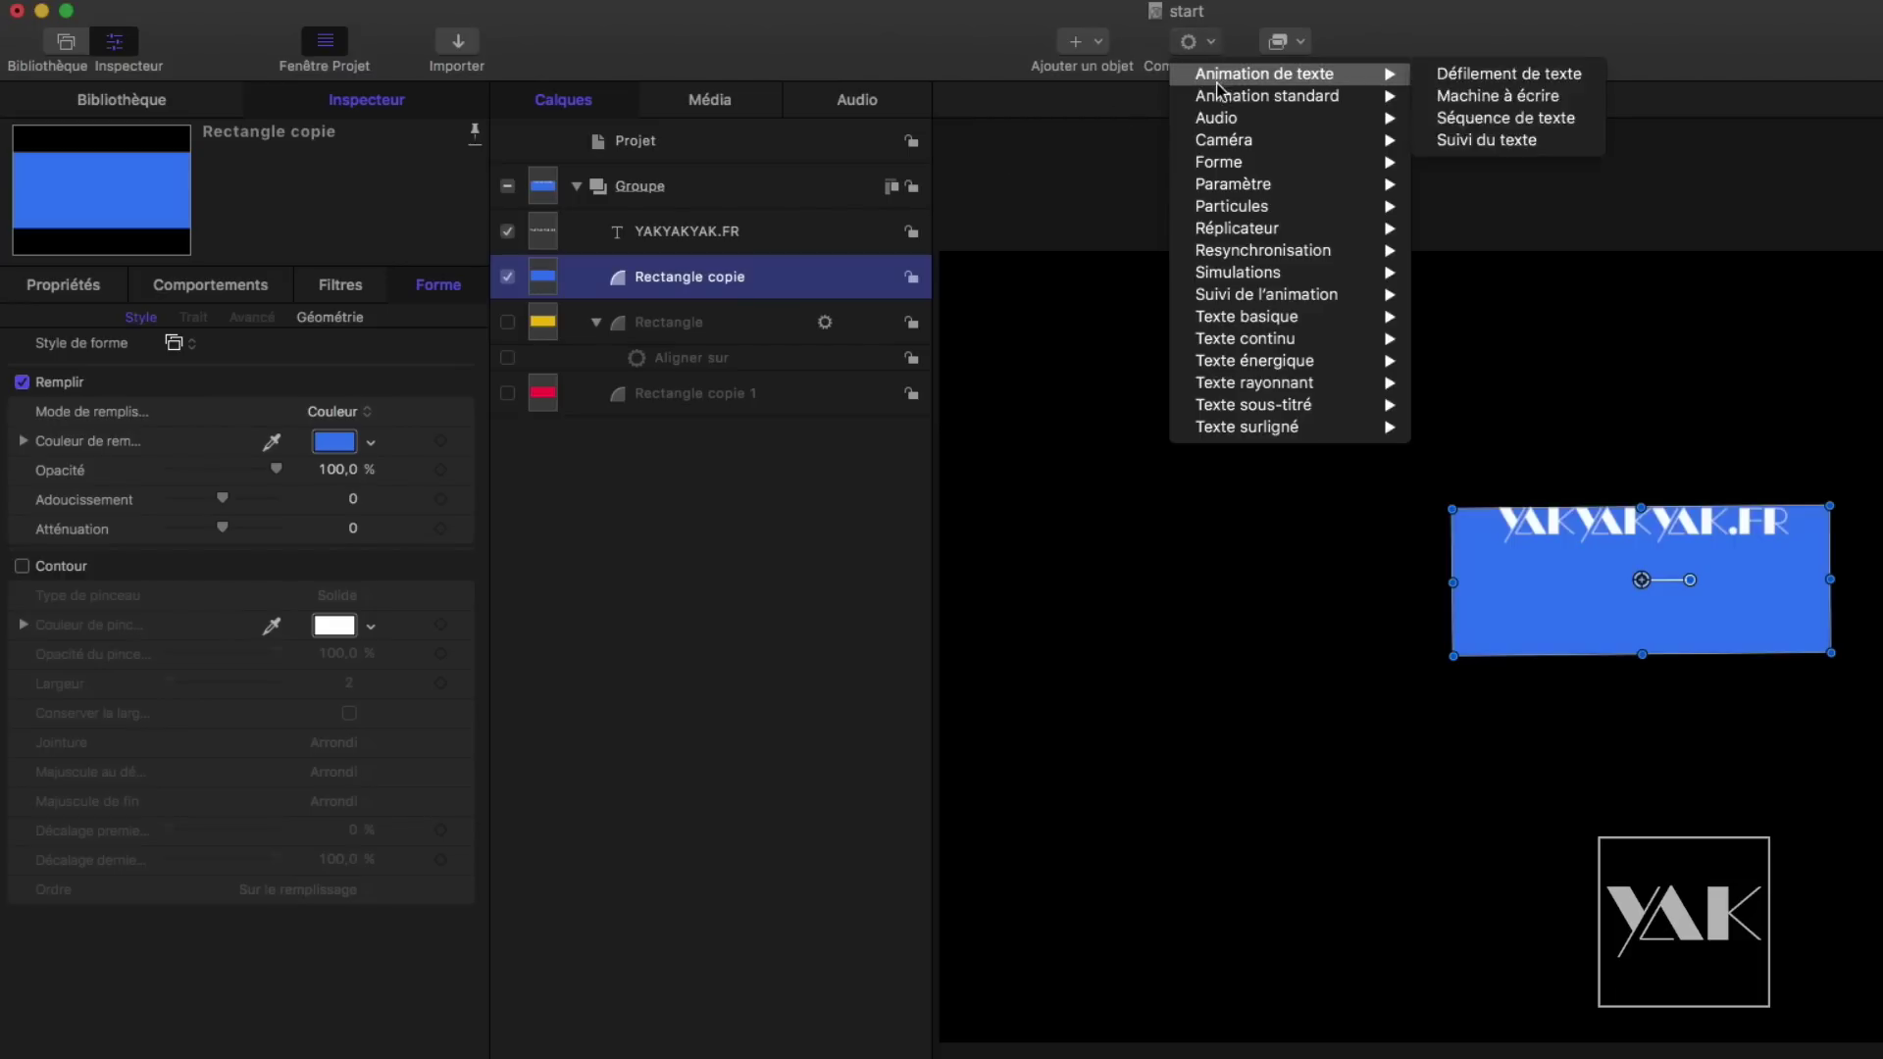
mouse_move(1314, 95)
click(1483, 95)
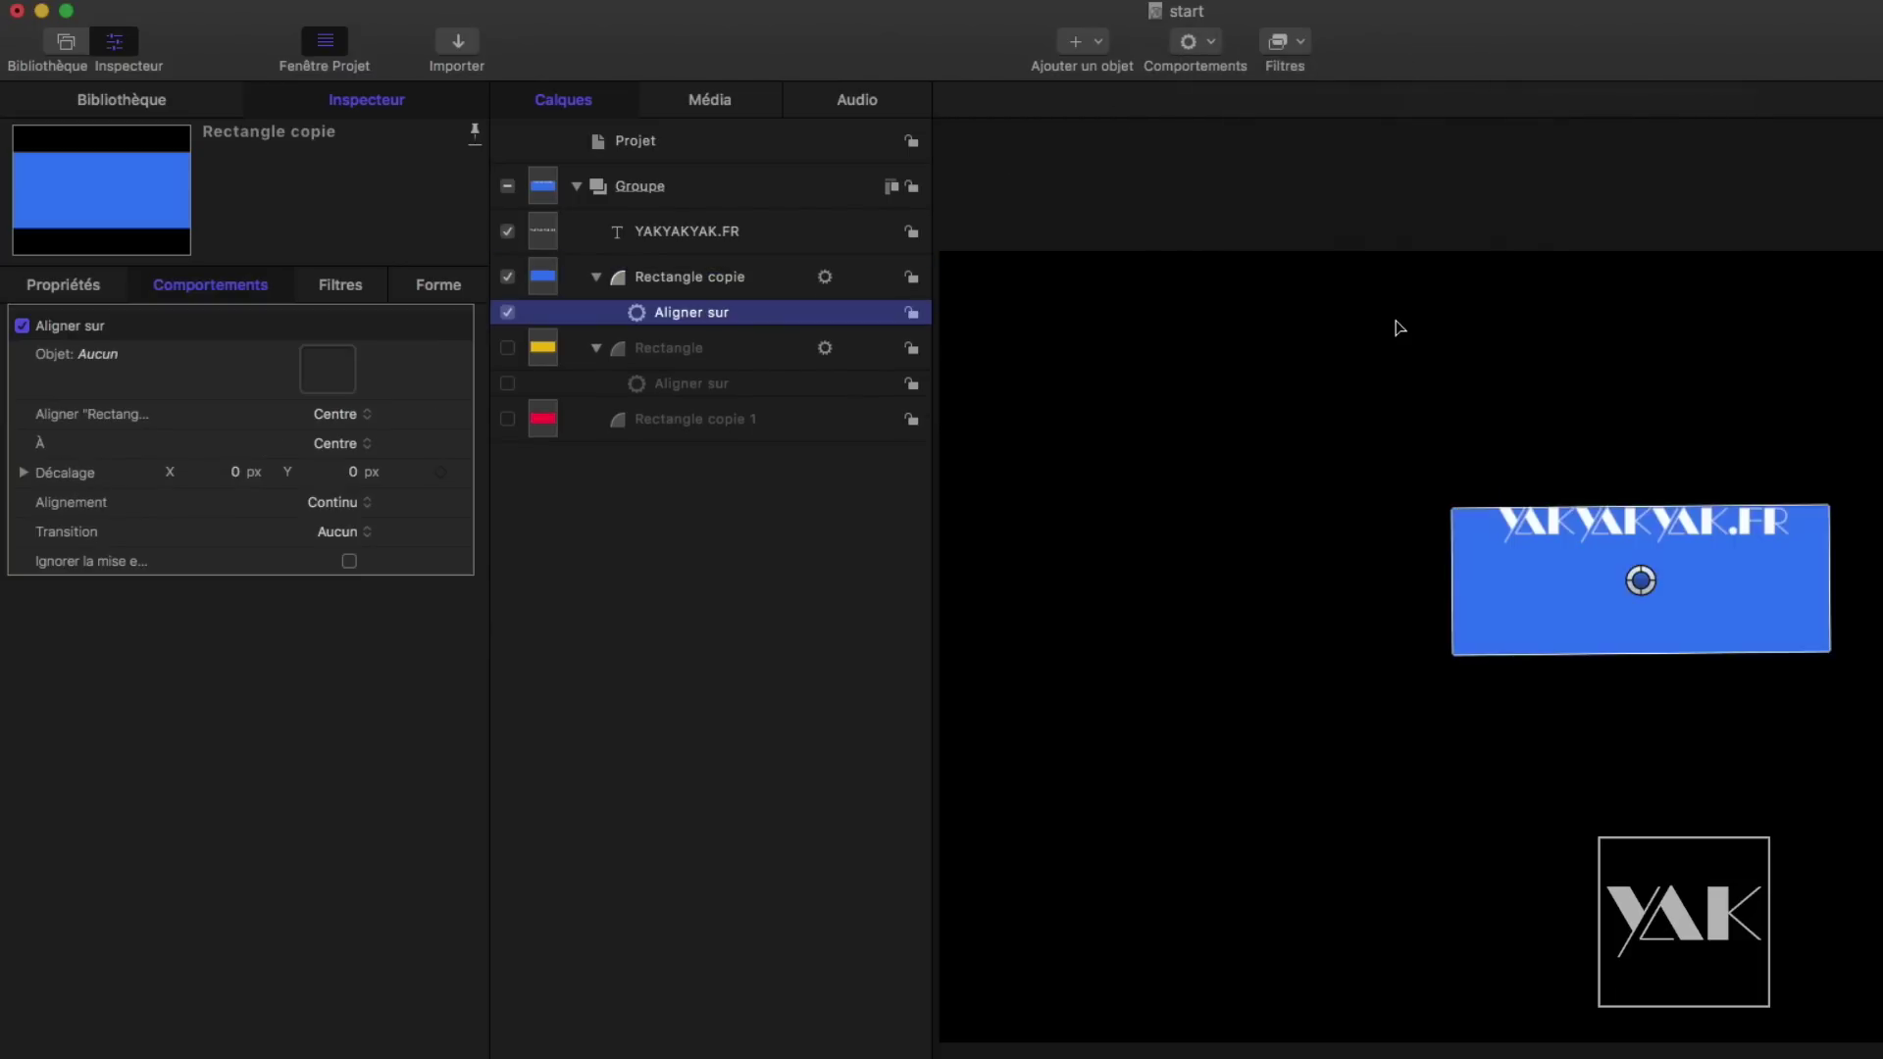
drag(667, 232, 336, 369)
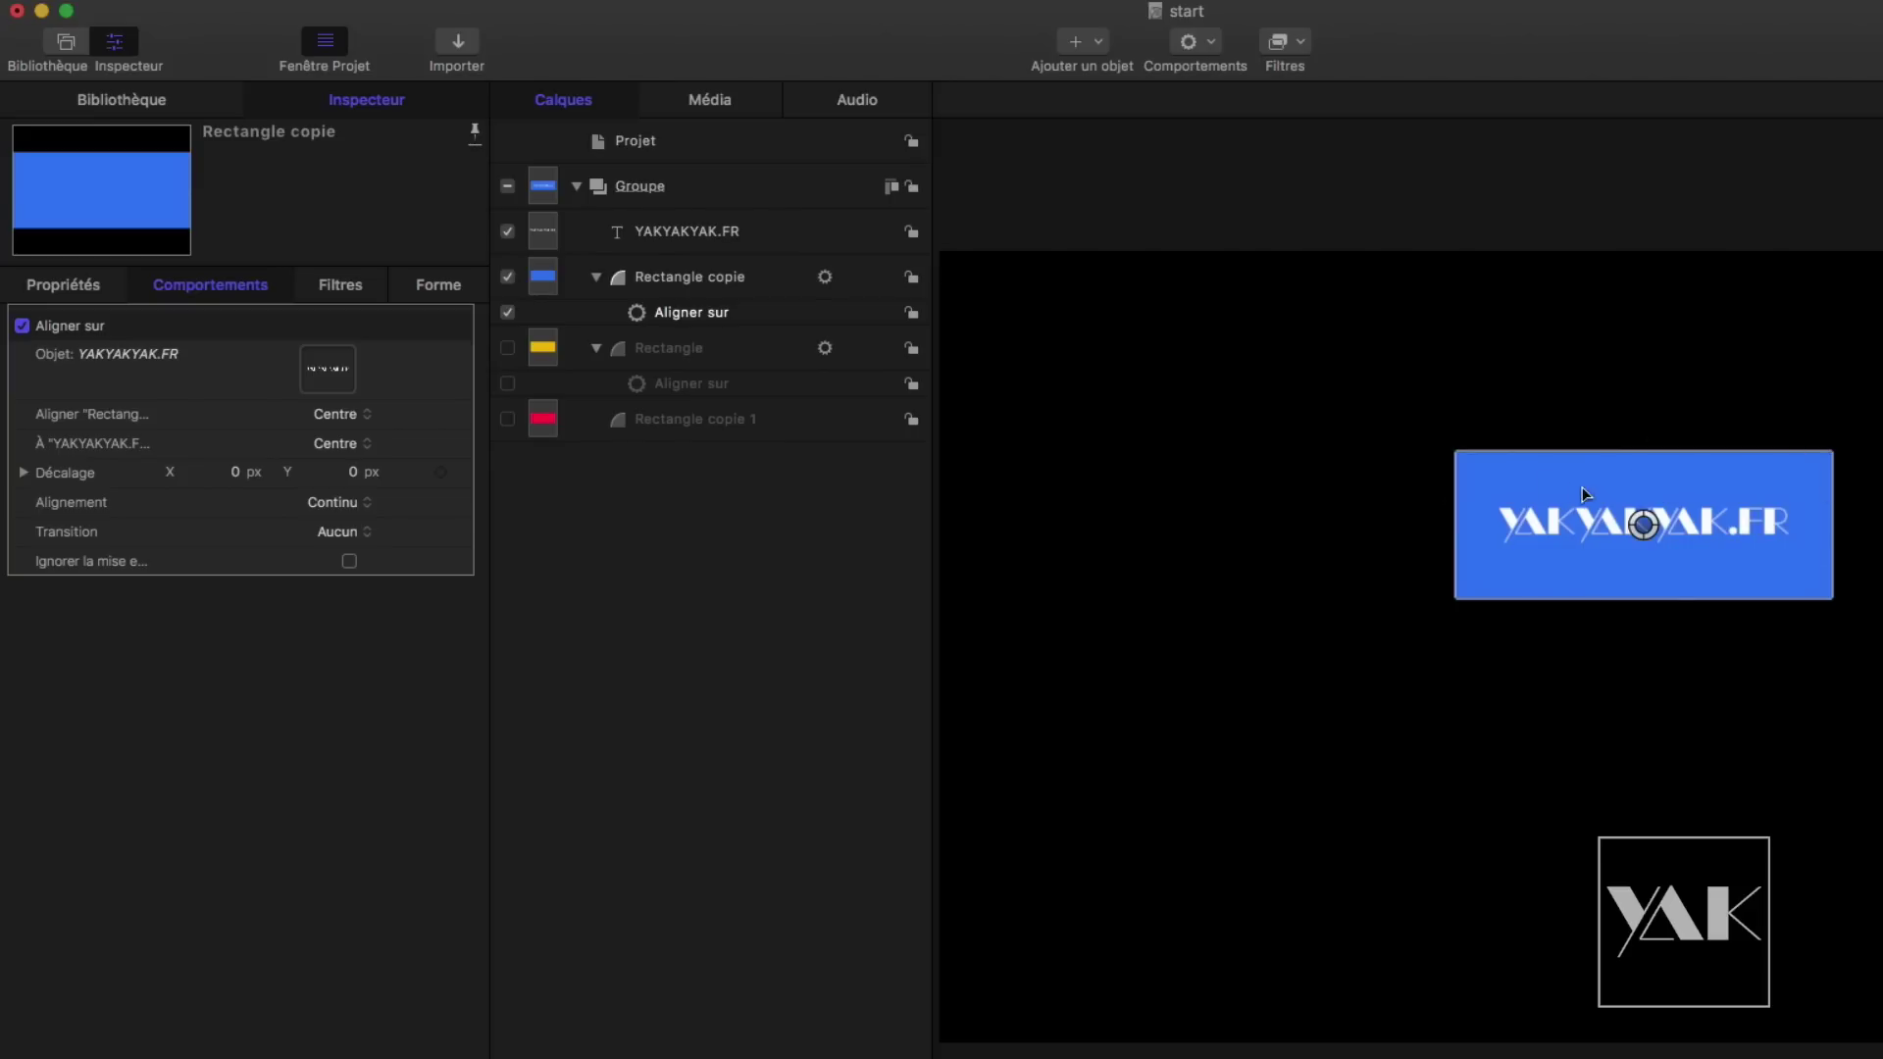
Step: Move the YAKYAKYAK.FR text slightly down towards the canvas centre and narrow the blue rectangle around it to about 87 % width
click(725, 233)
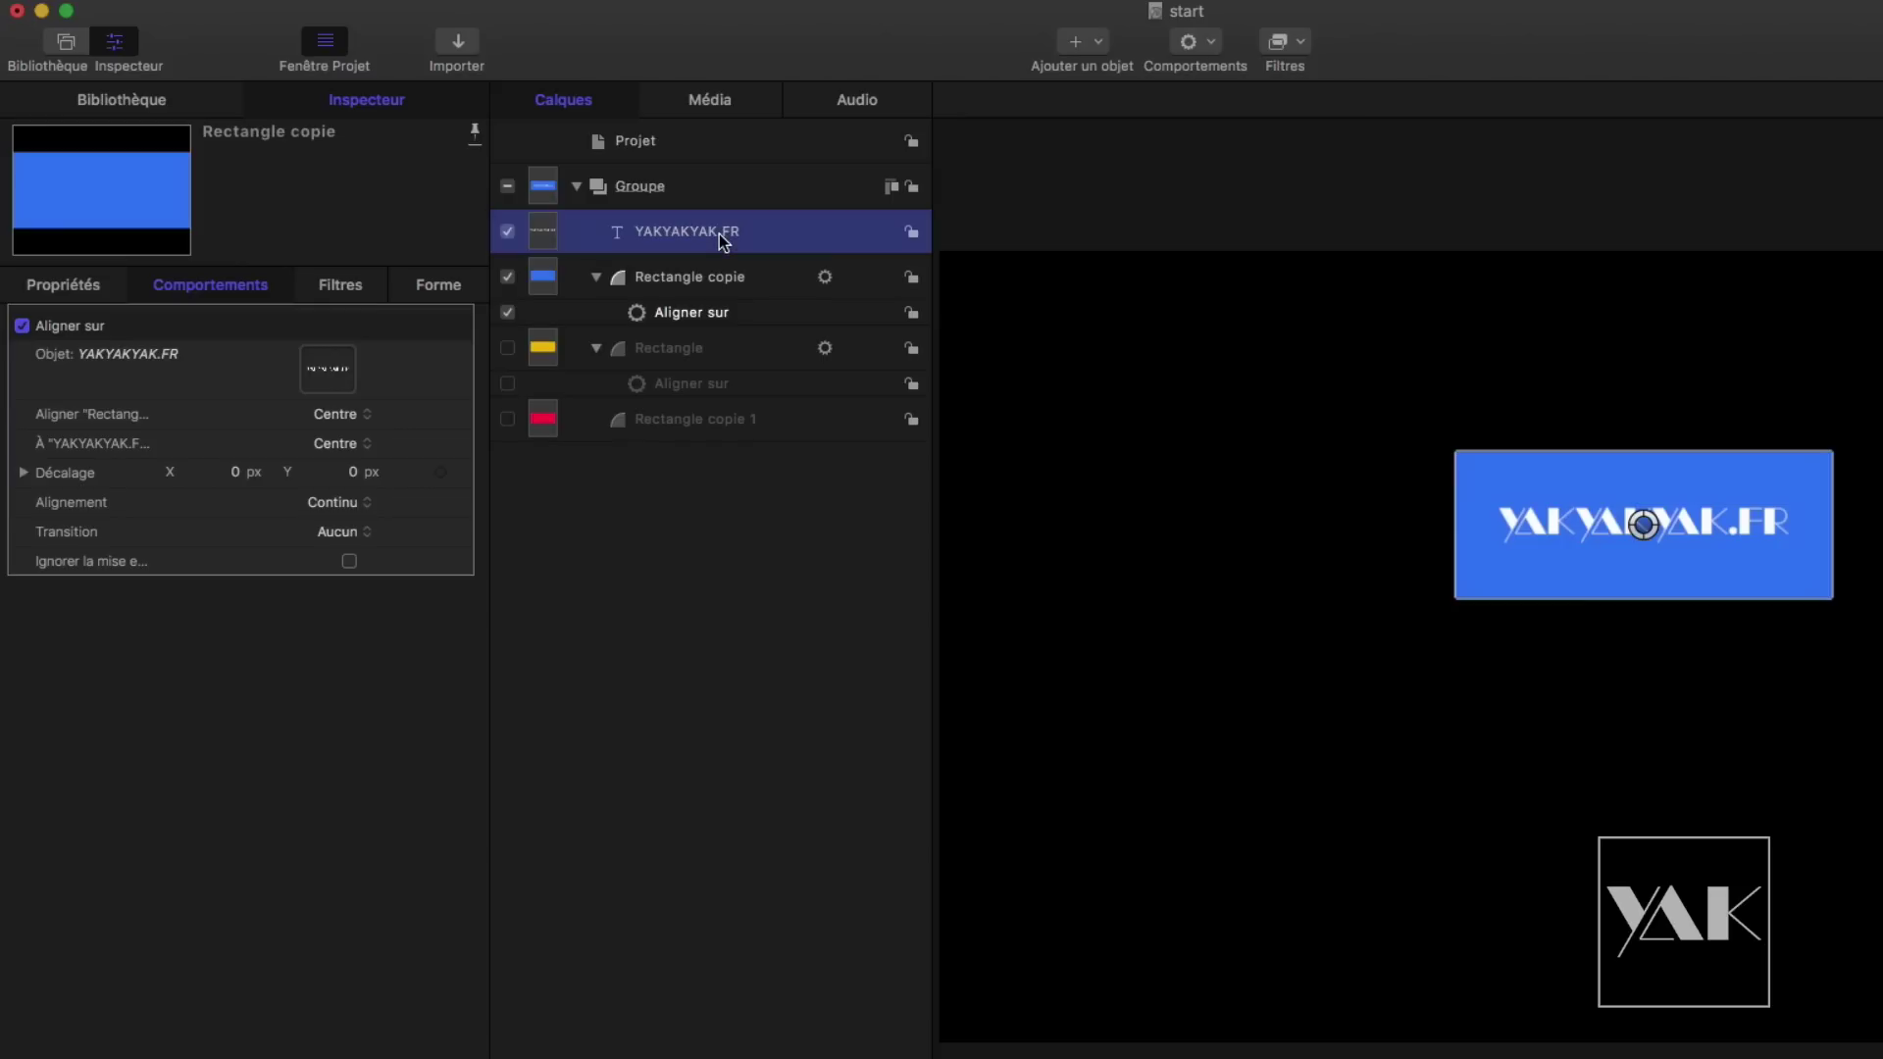
drag(1611, 541, 1640, 610)
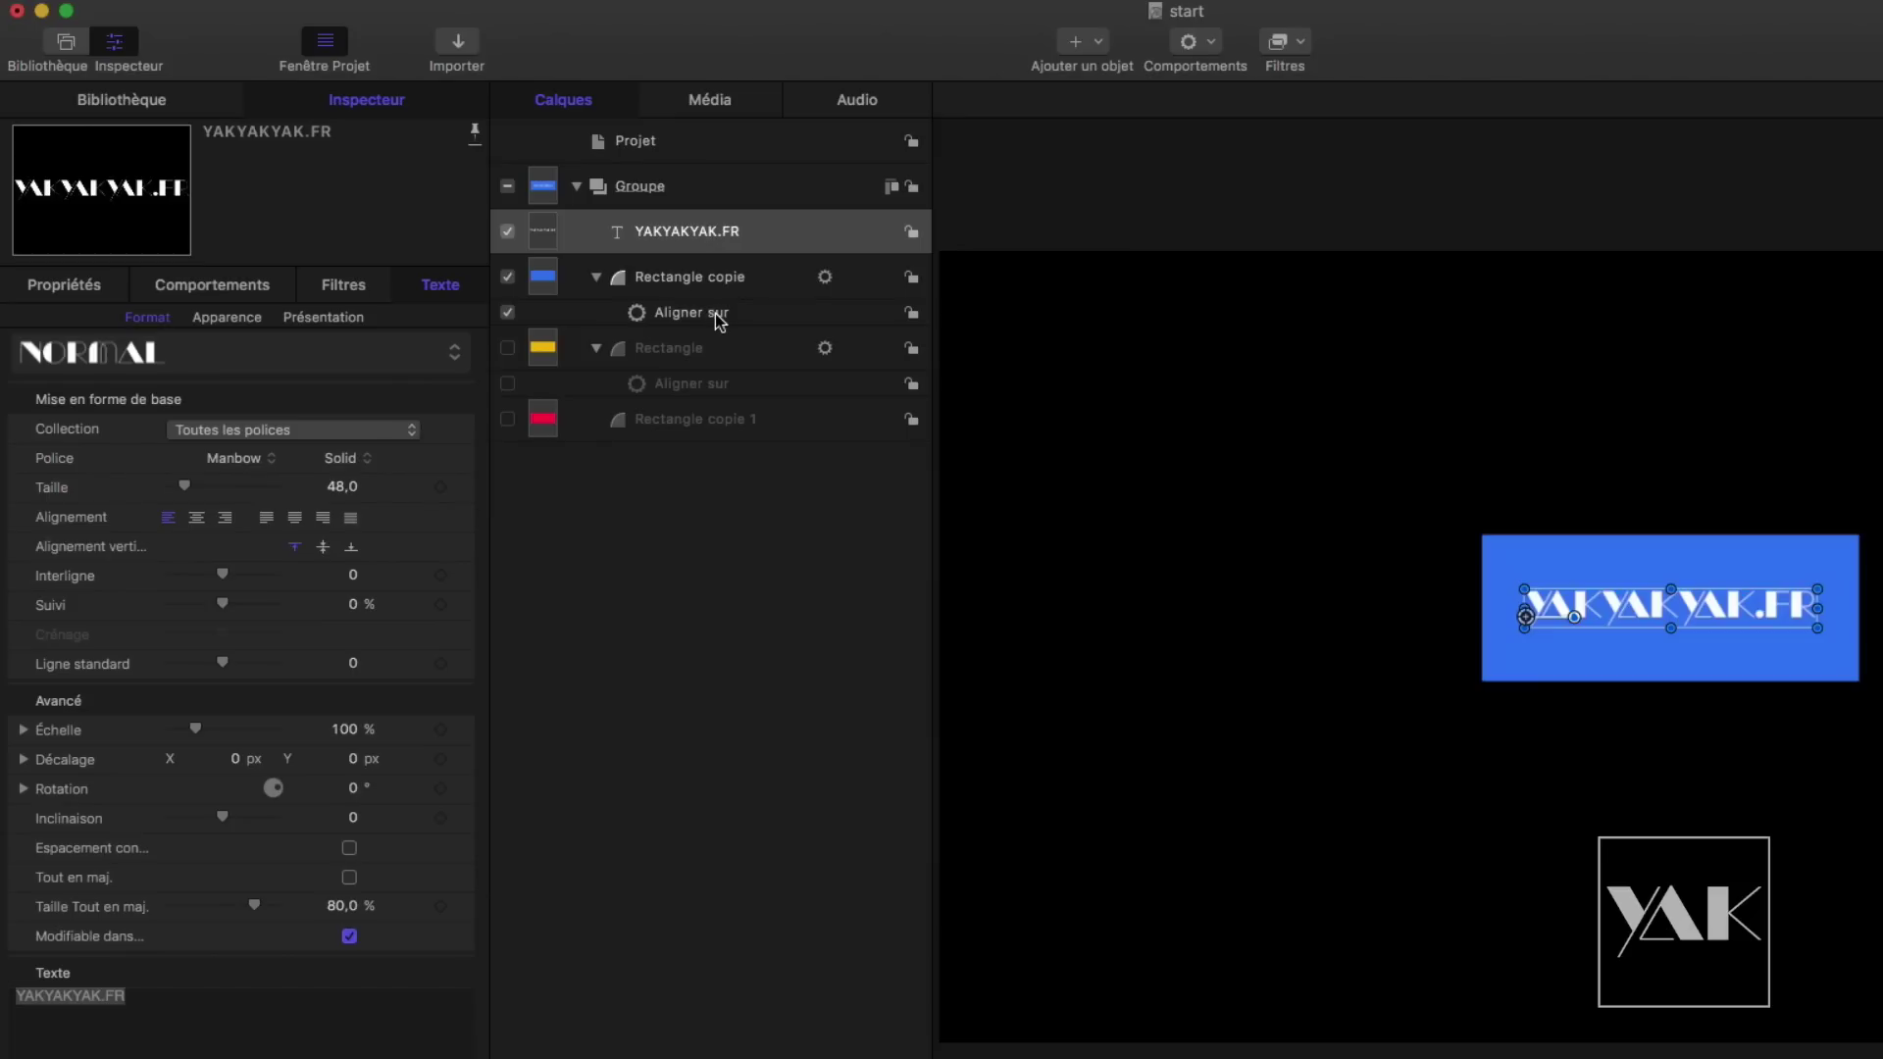
click(700, 282)
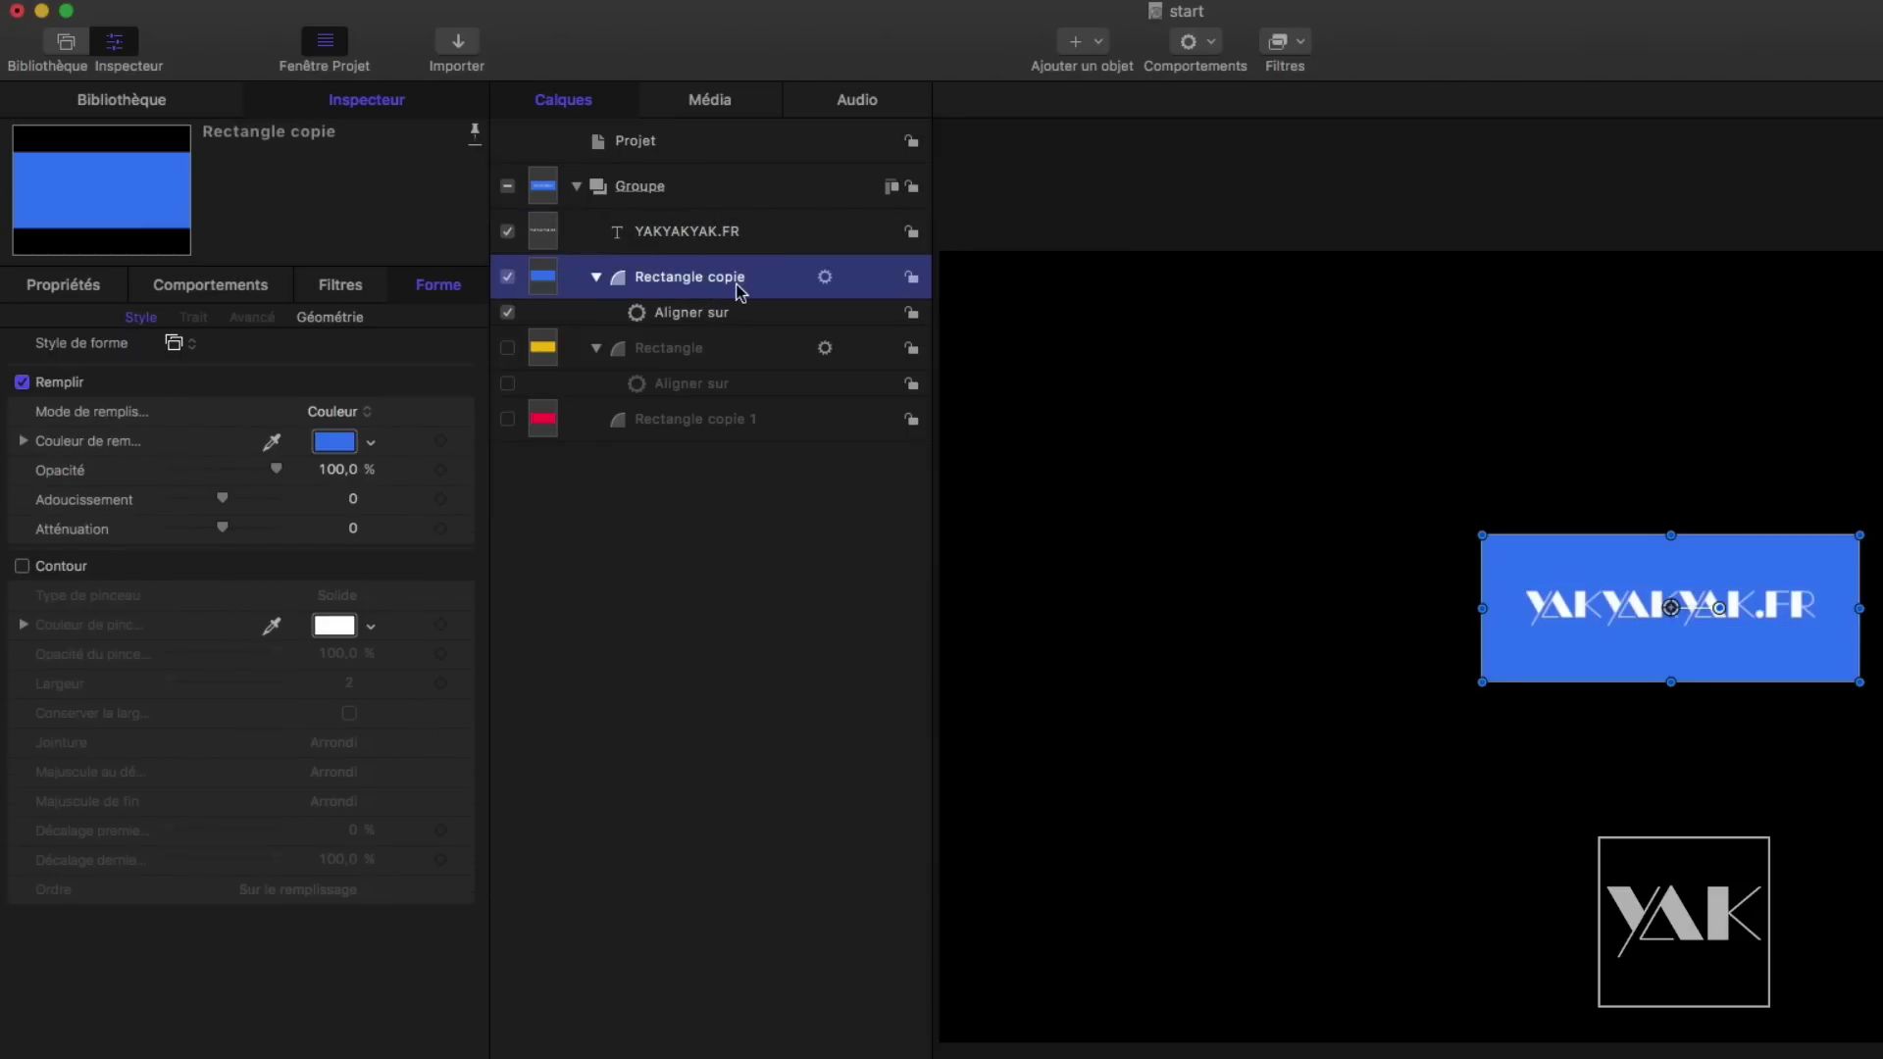
mouse_move(1483, 610)
mouse_down()
mouse_move(1655, 606)
mouse_move(1408, 601)
mouse_move(1506, 608)
mouse_up()
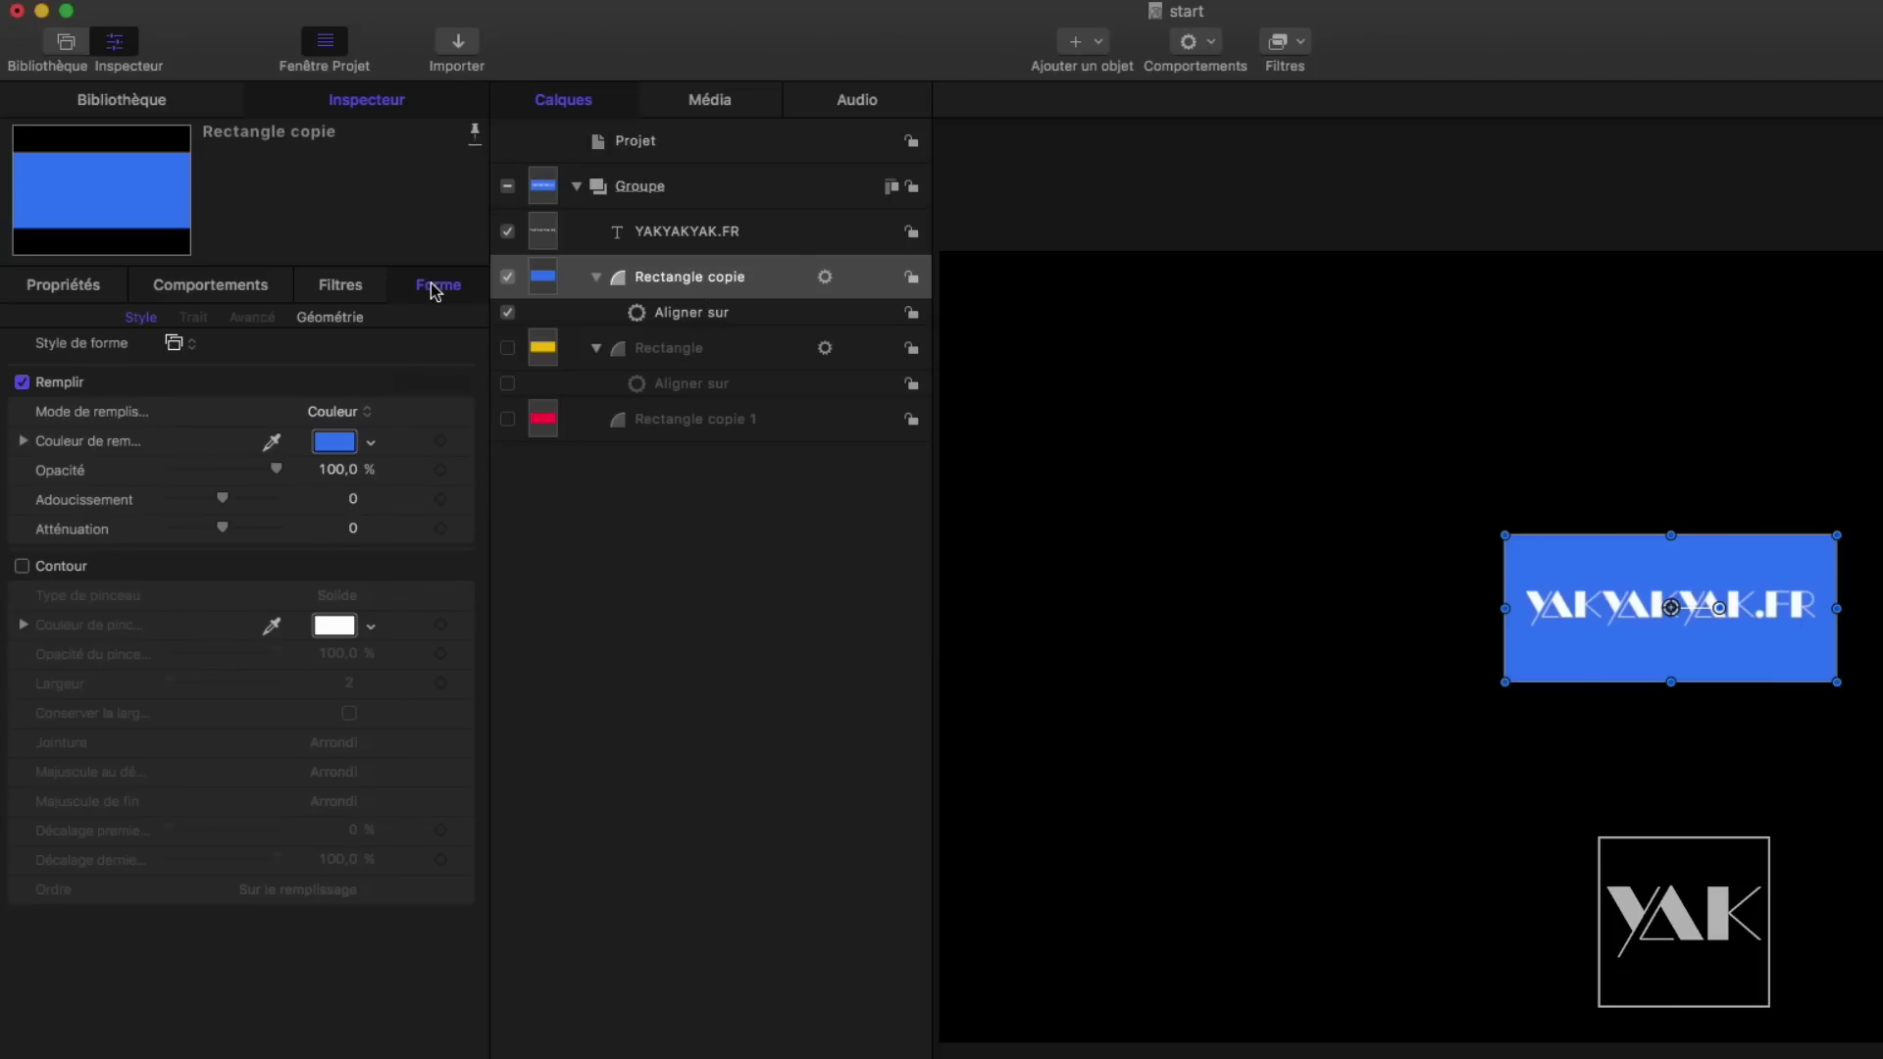
Step: Add a Lier parameter behaviour to the blue rectangle's Largeur and set the YAKYAKYAK.FR text as its source object
click(328, 318)
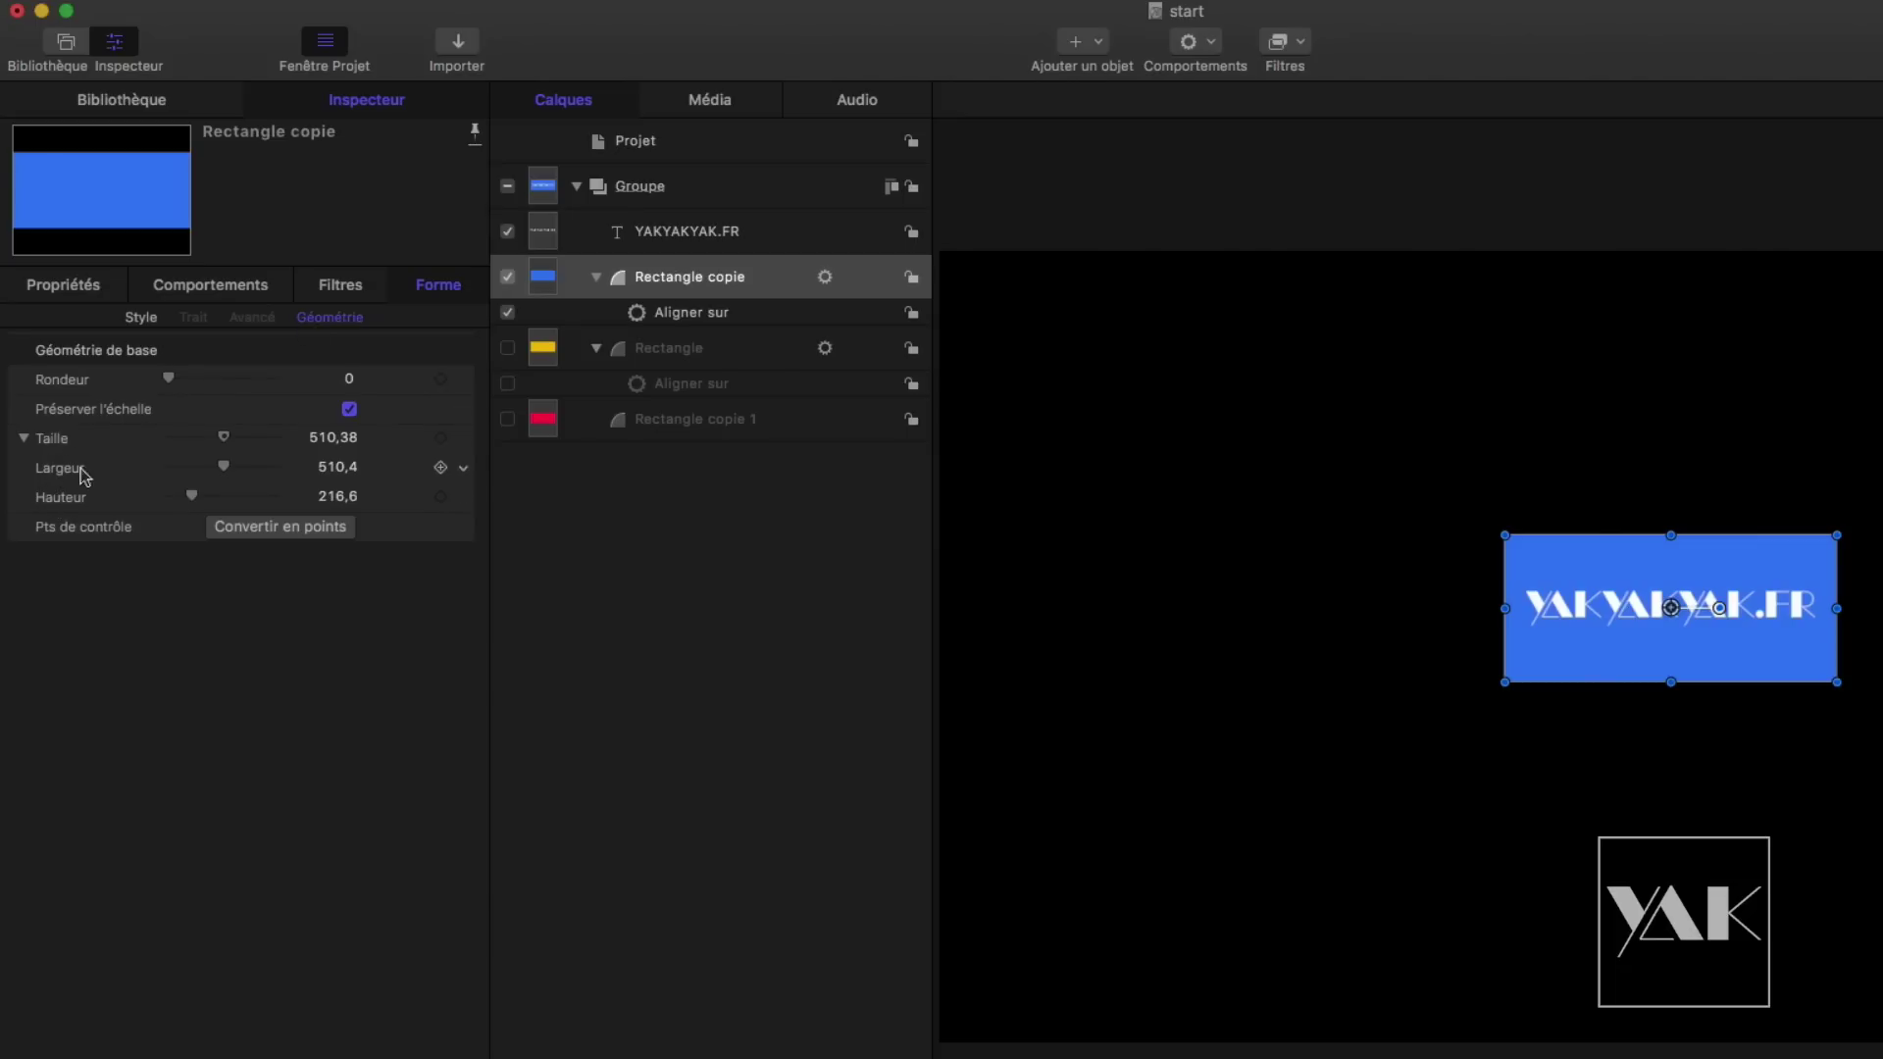
click(463, 467)
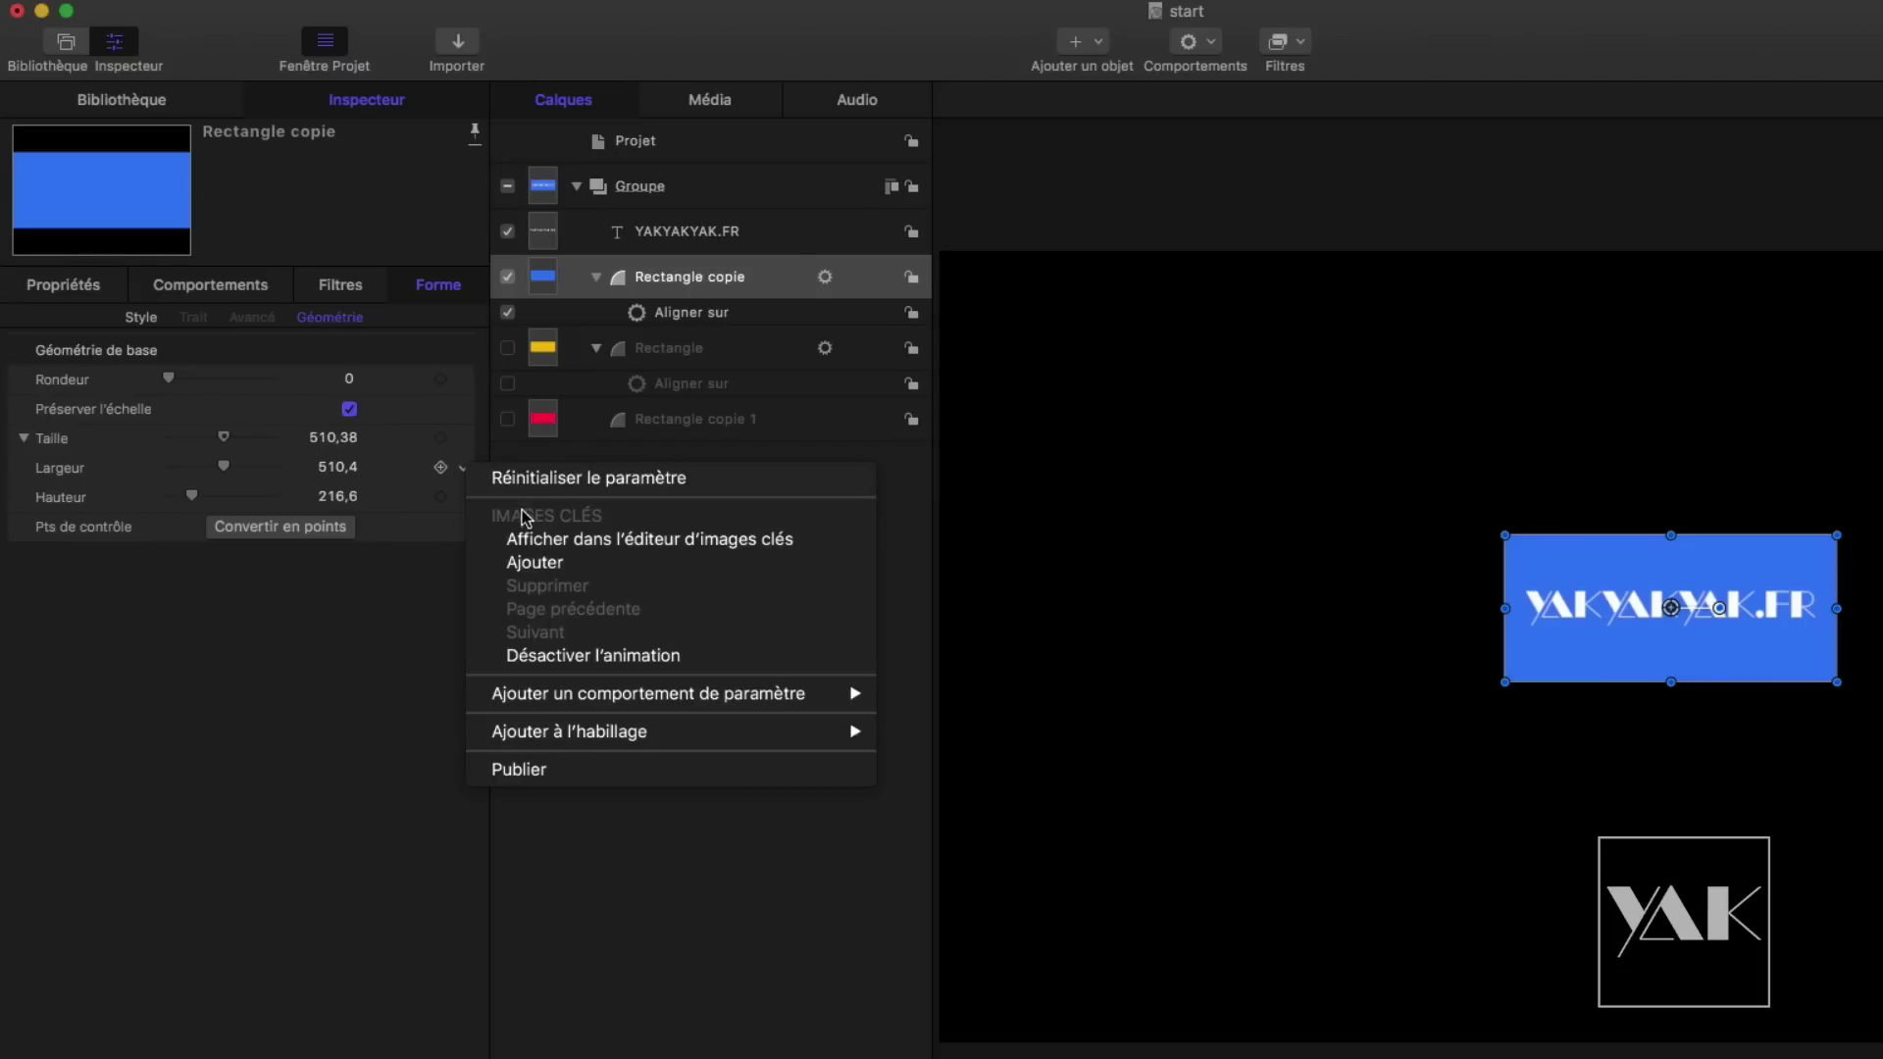
mouse_move(543, 702)
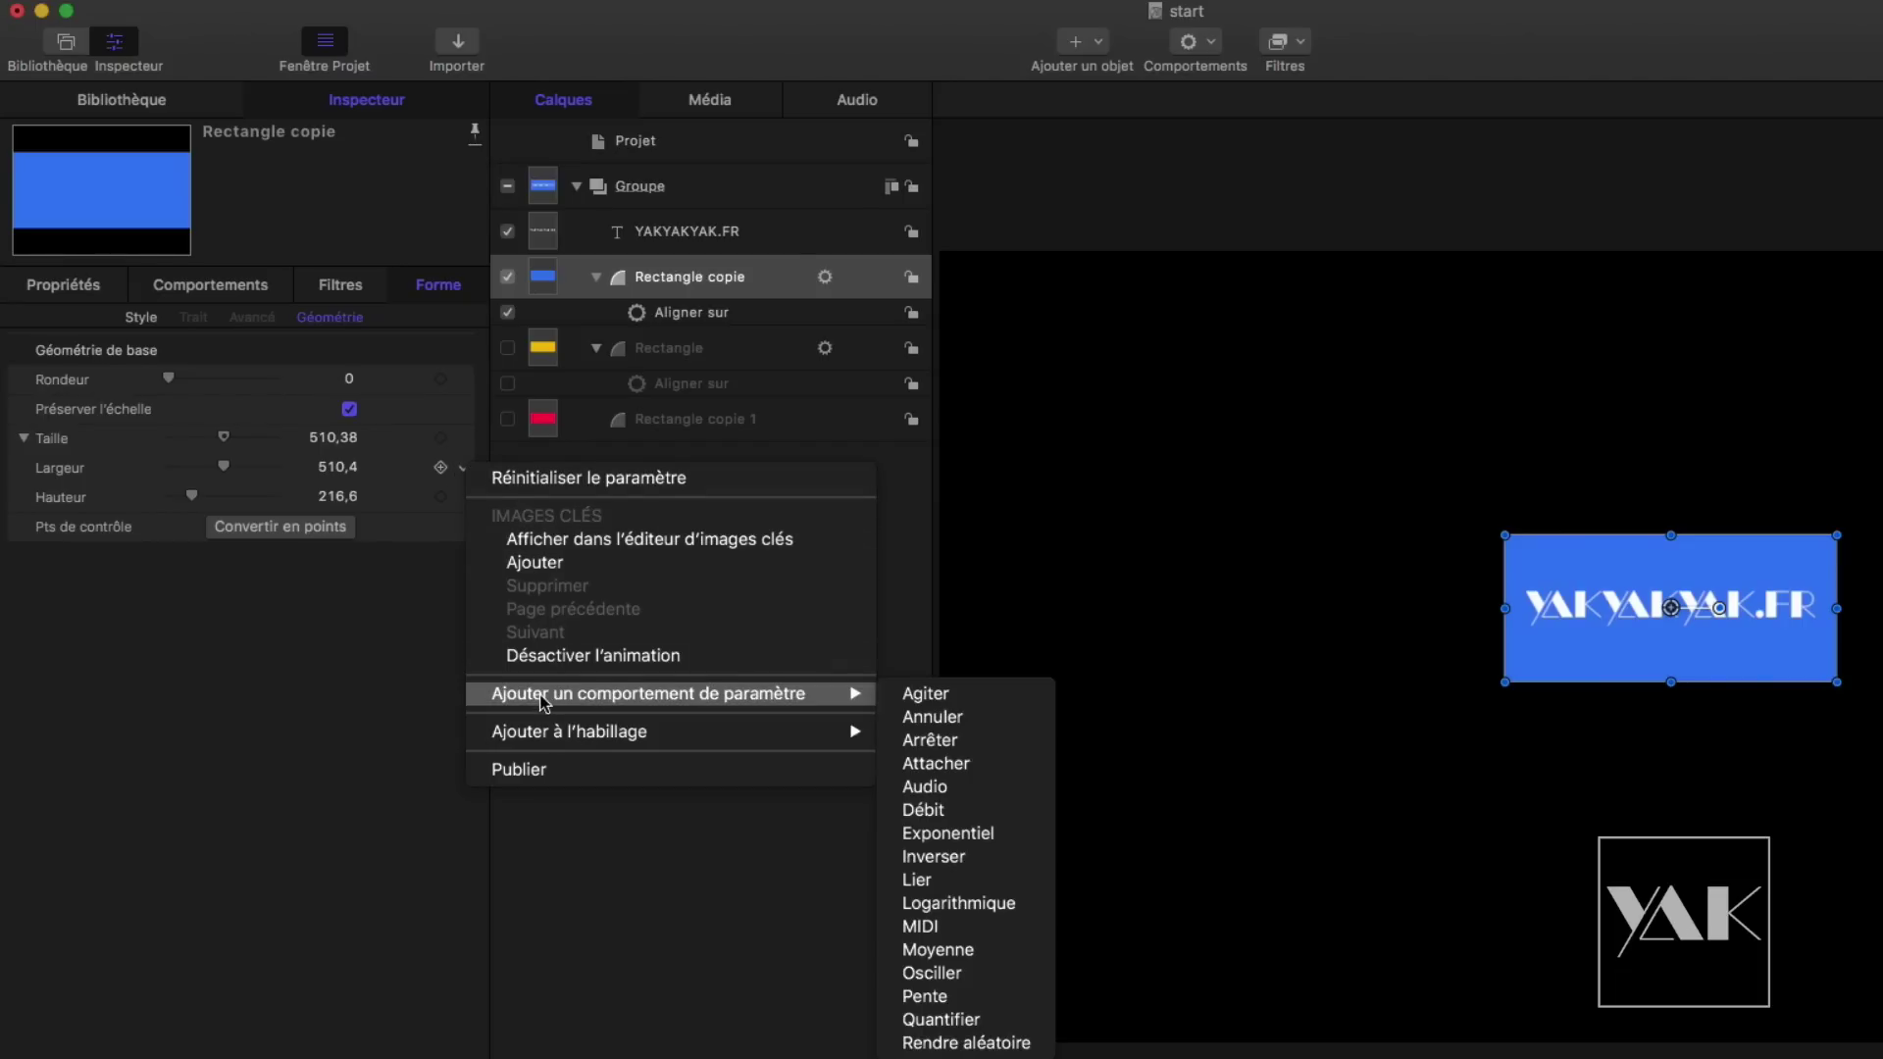
click(967, 882)
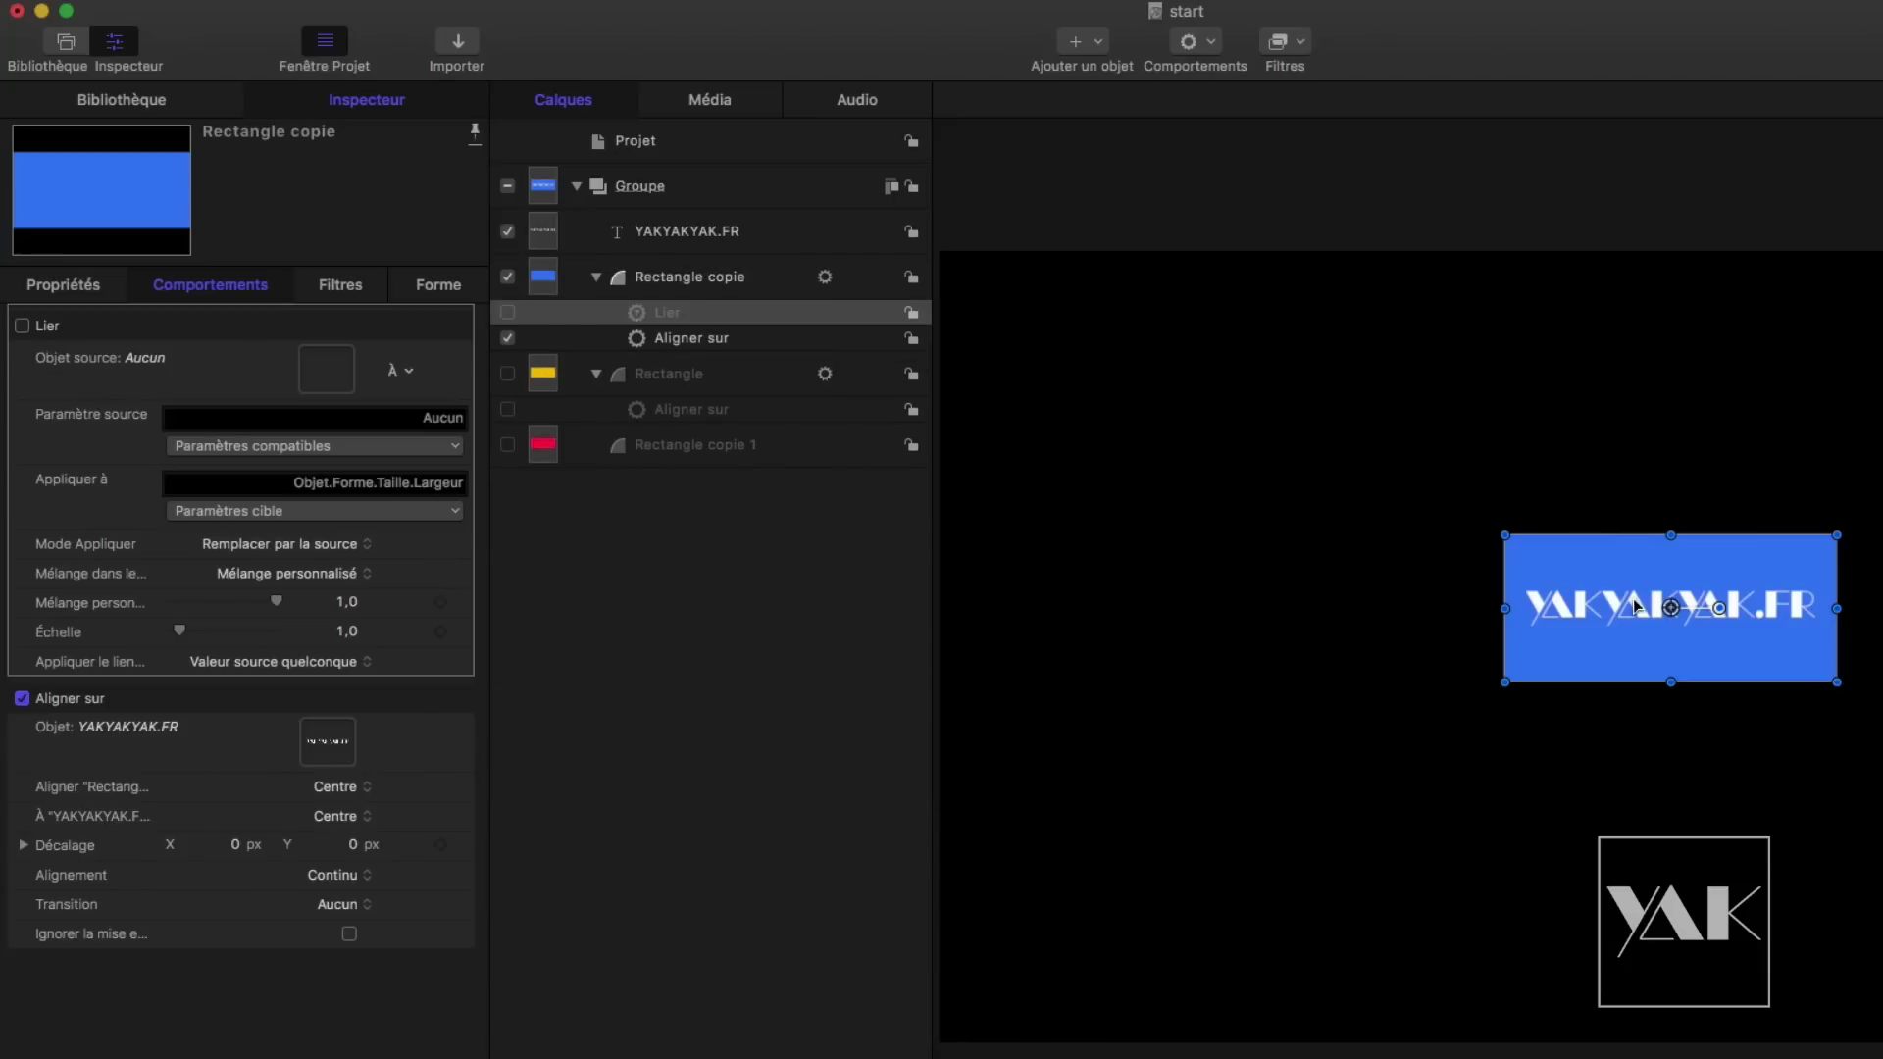
drag(688, 235, 335, 375)
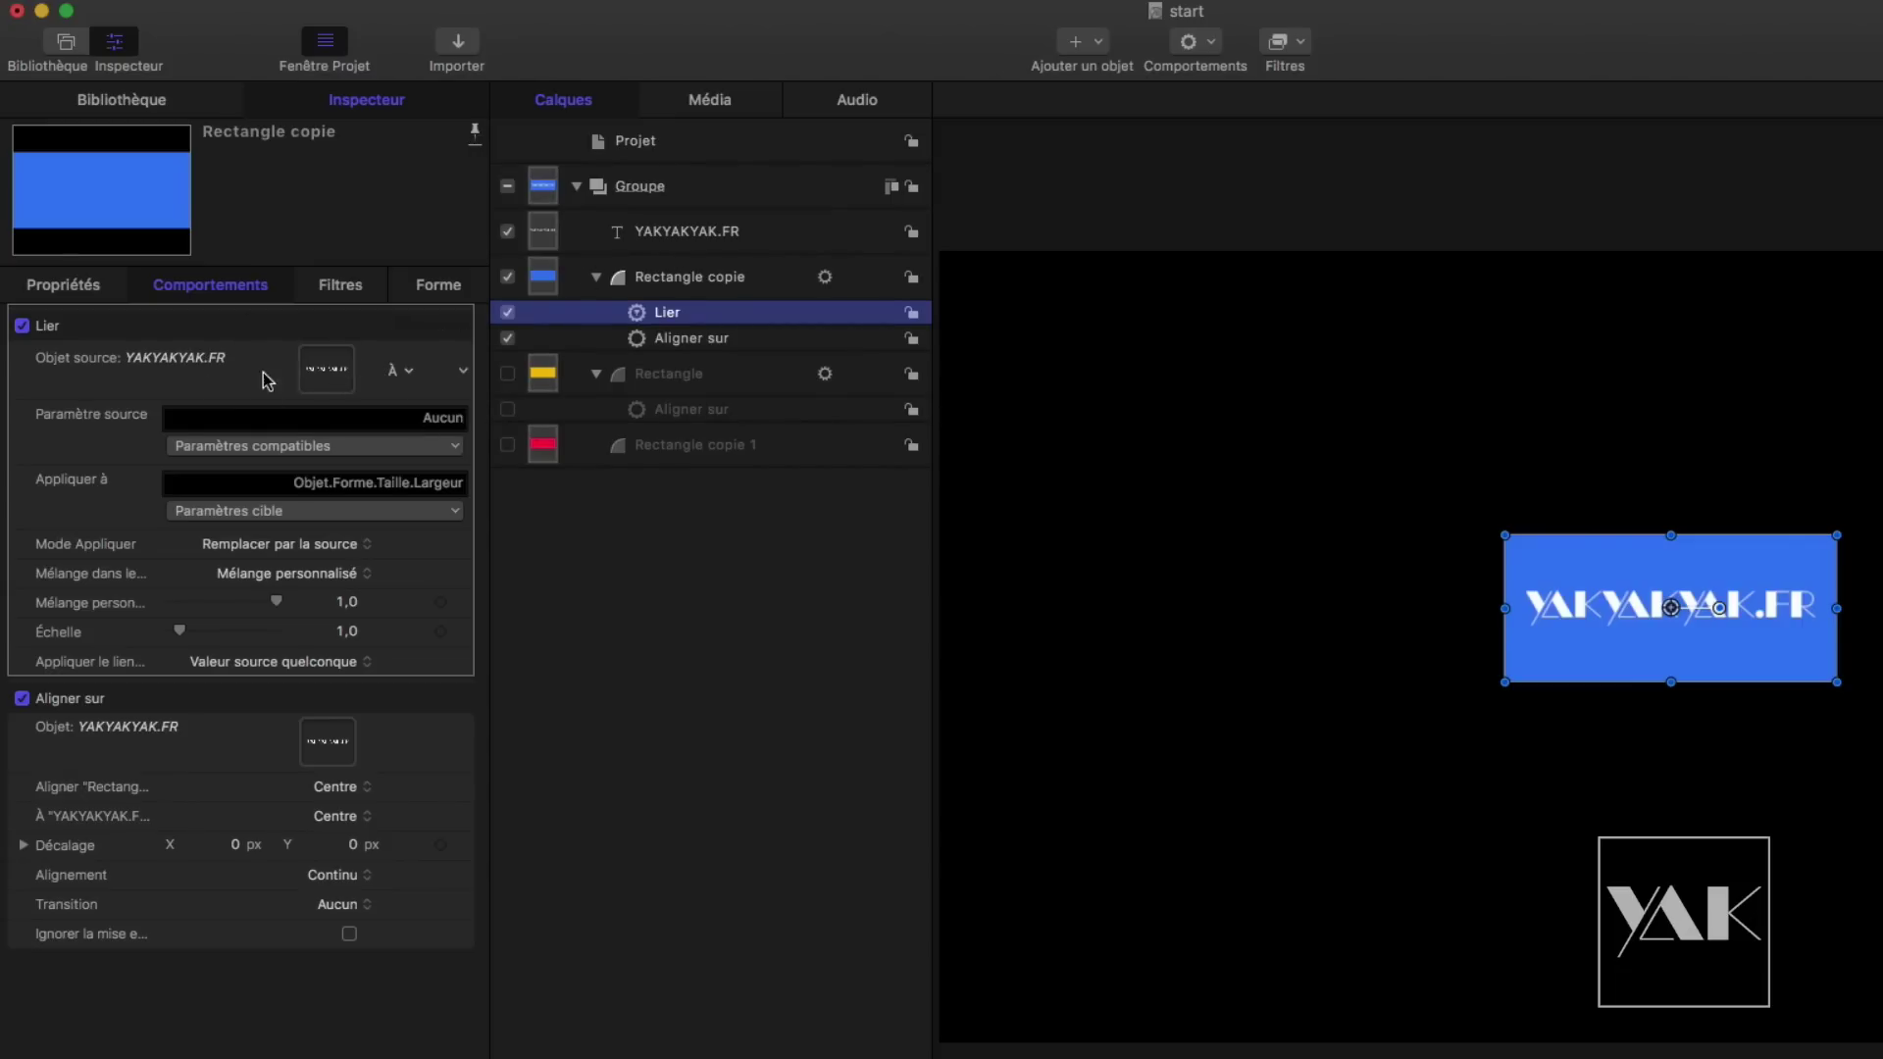
Step: Set the Lier behaviour's source parameter to the object's size attribute Largeur and its Décalage des X to 83,0
click(397, 448)
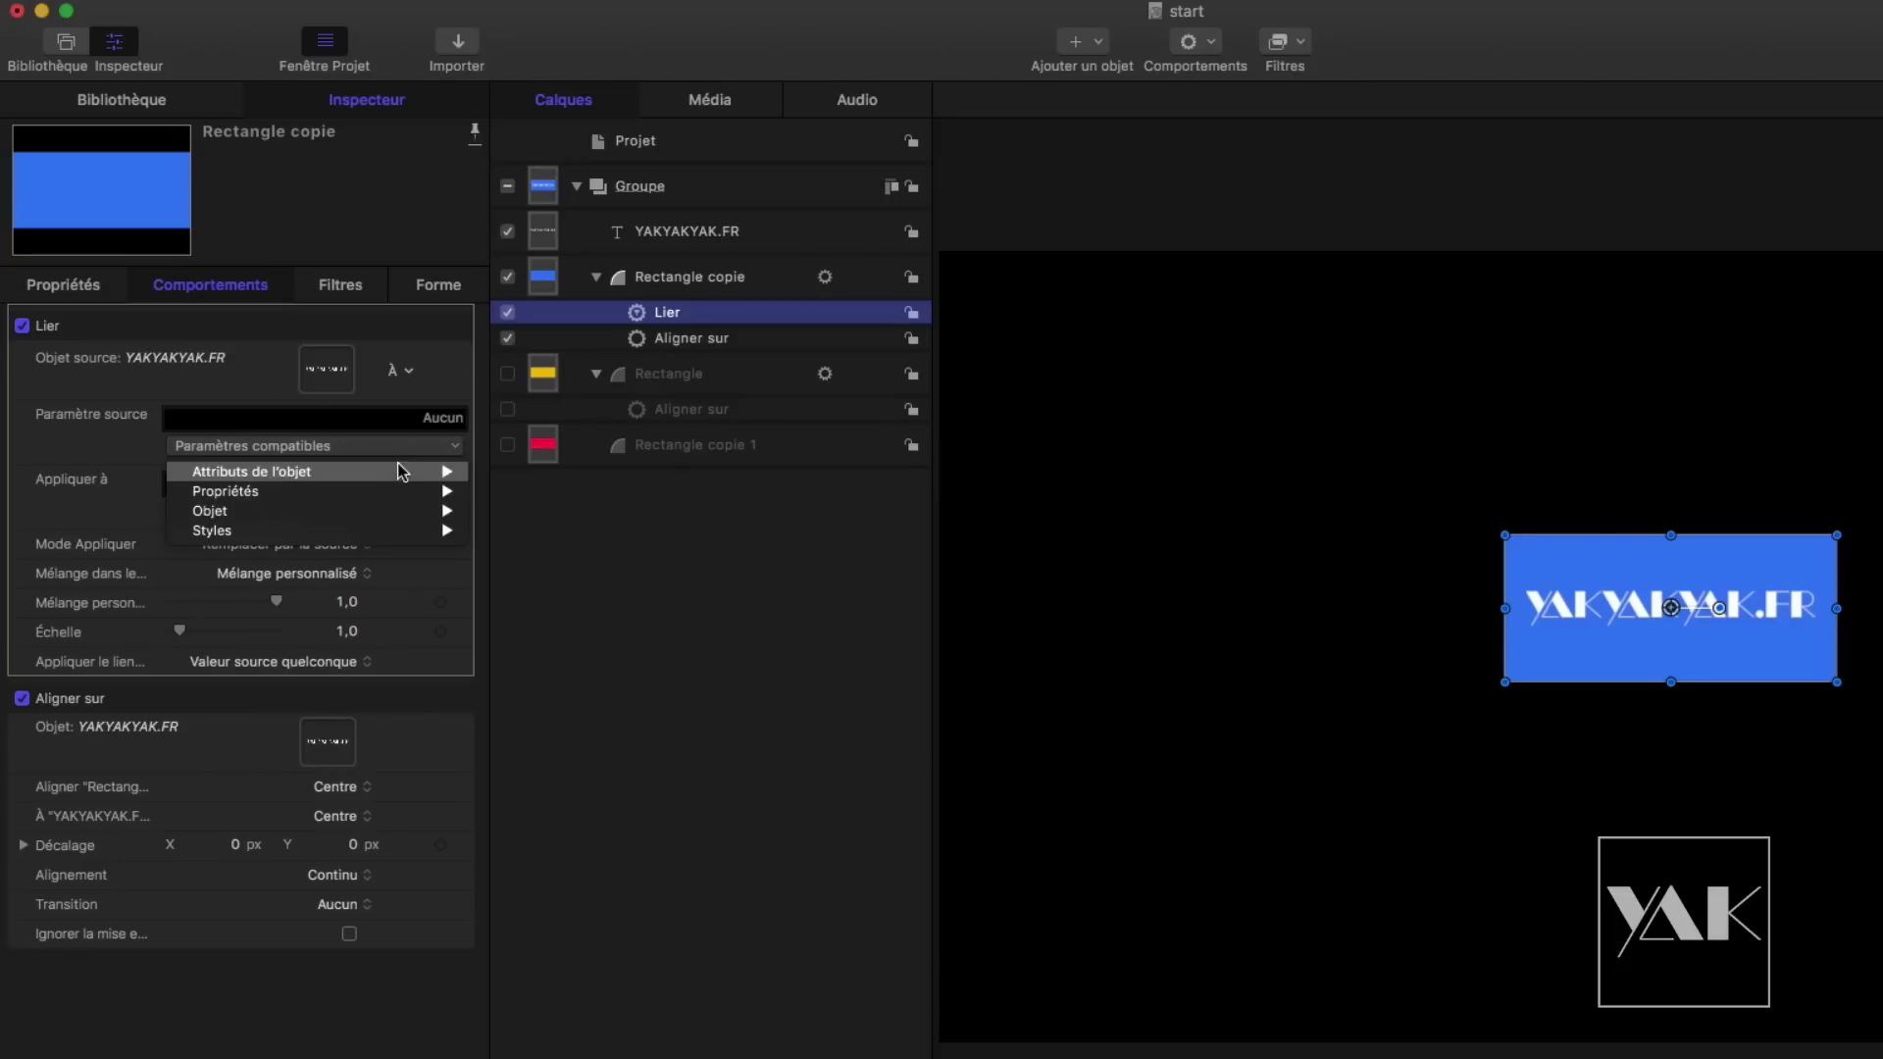
mouse_move(402, 474)
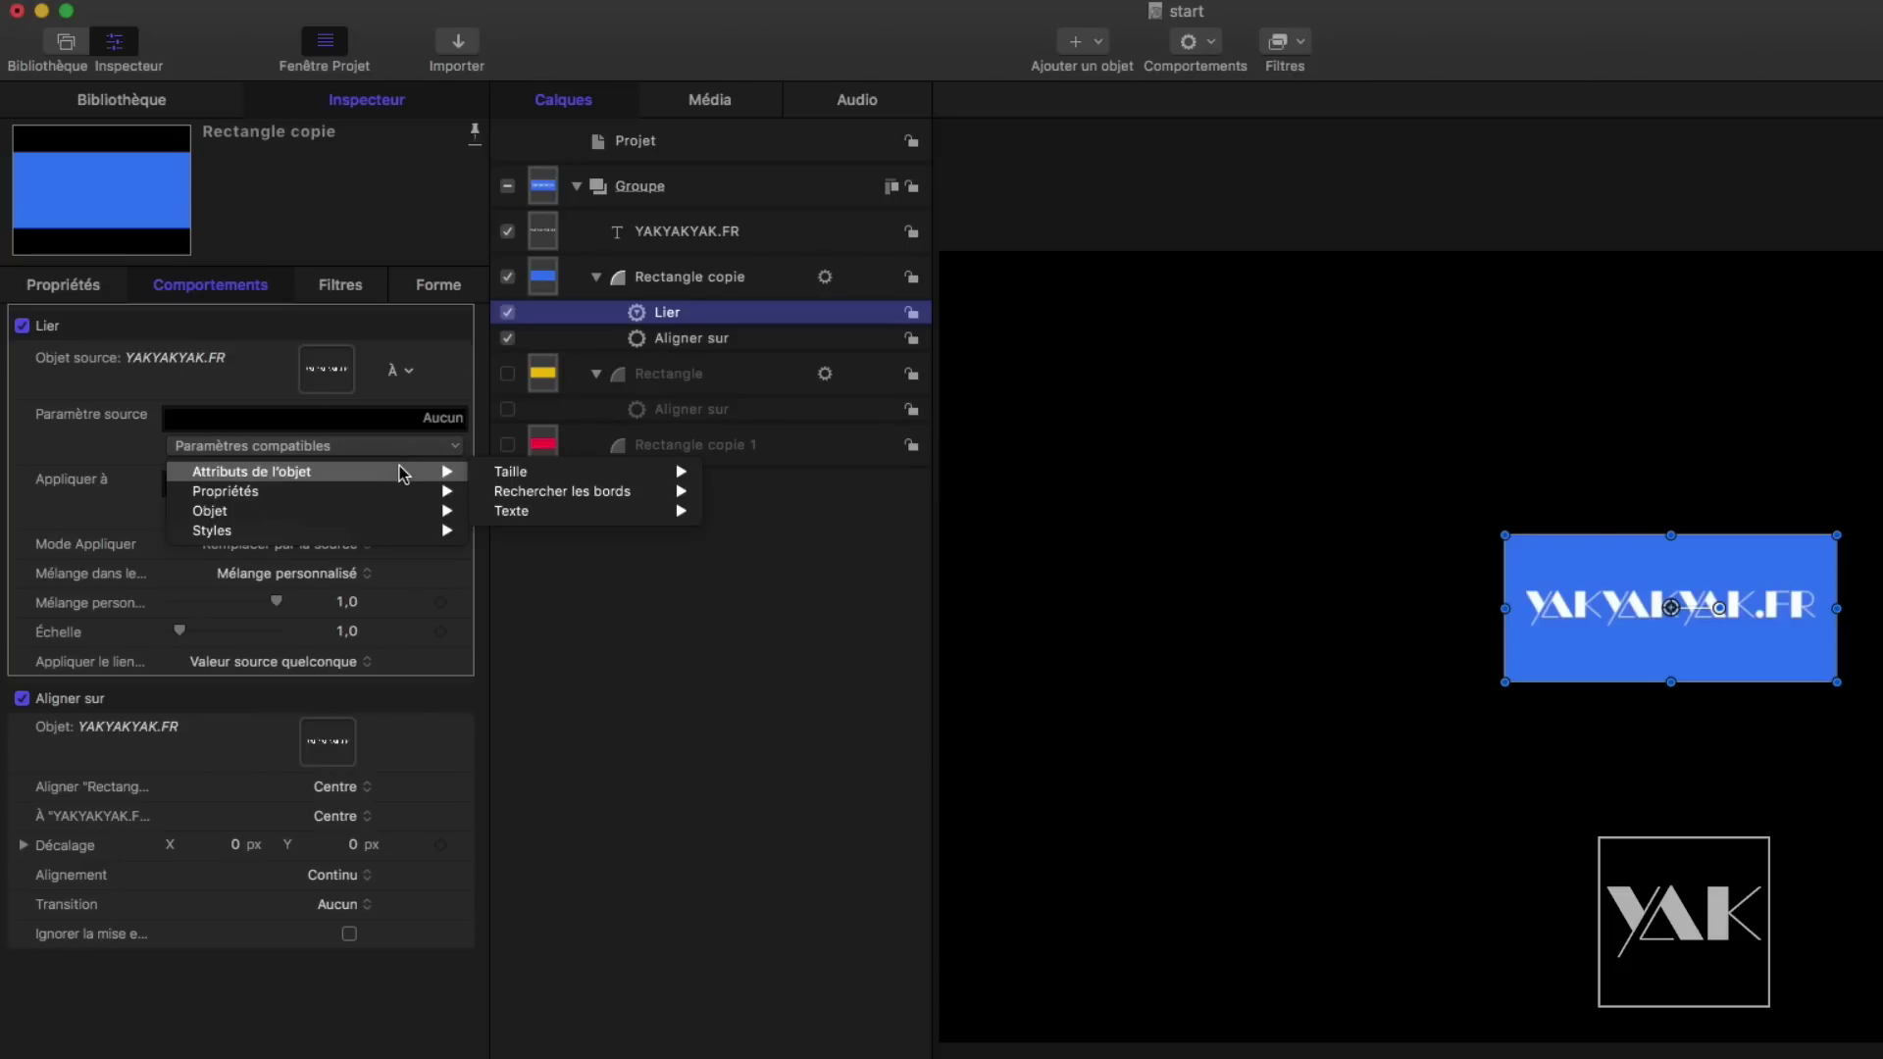
mouse_move(553, 474)
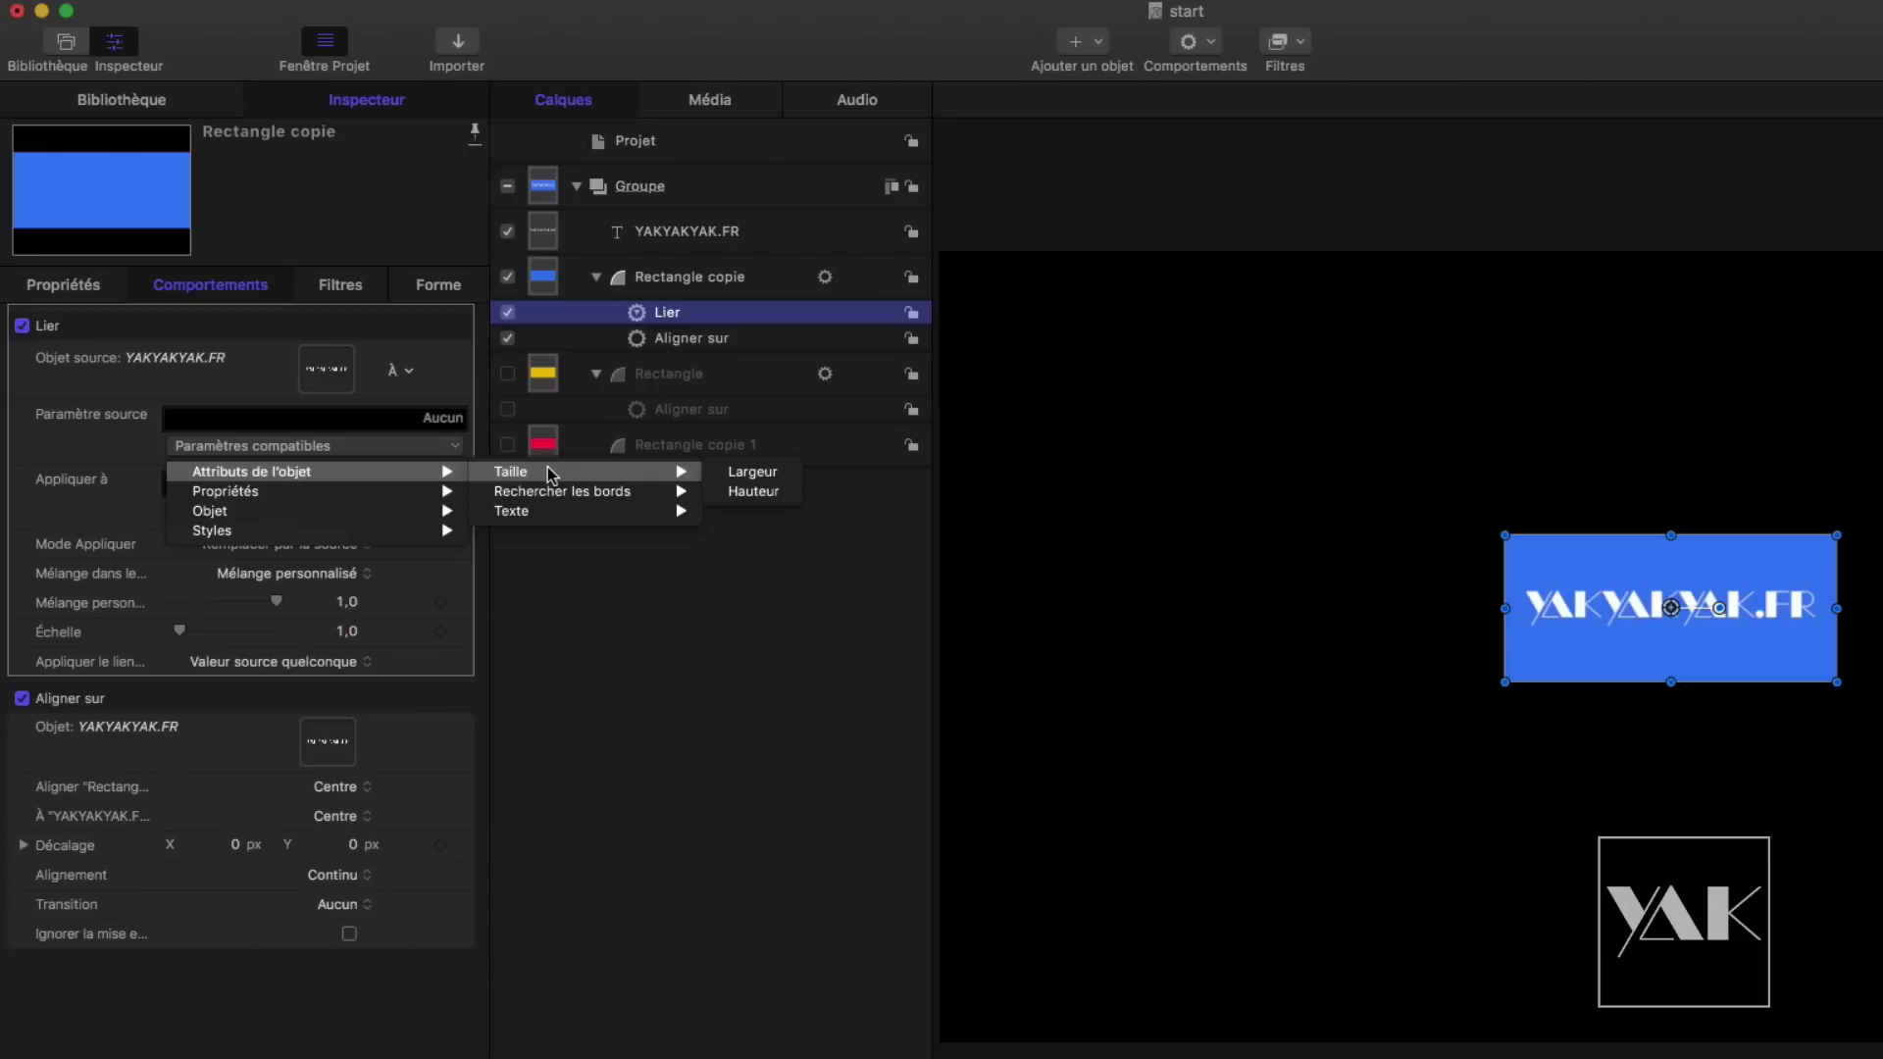
click(745, 472)
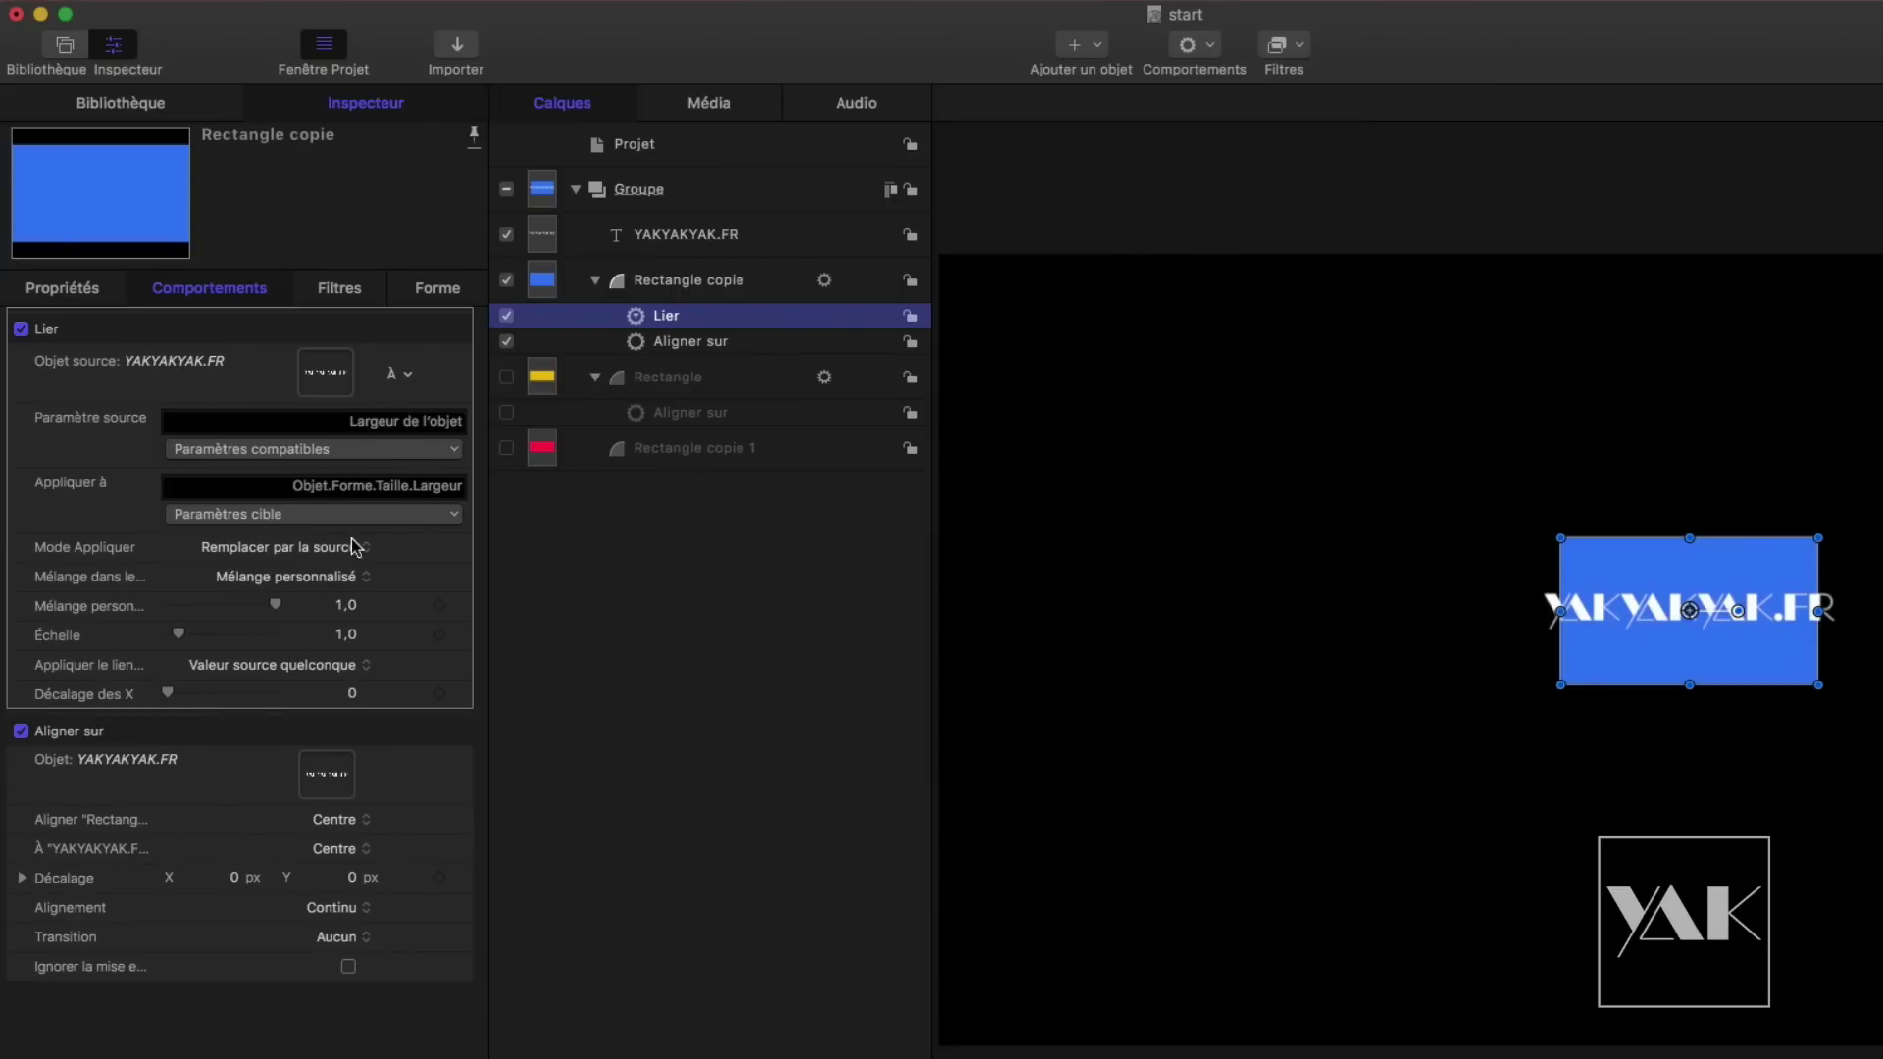
drag(169, 696, 258, 698)
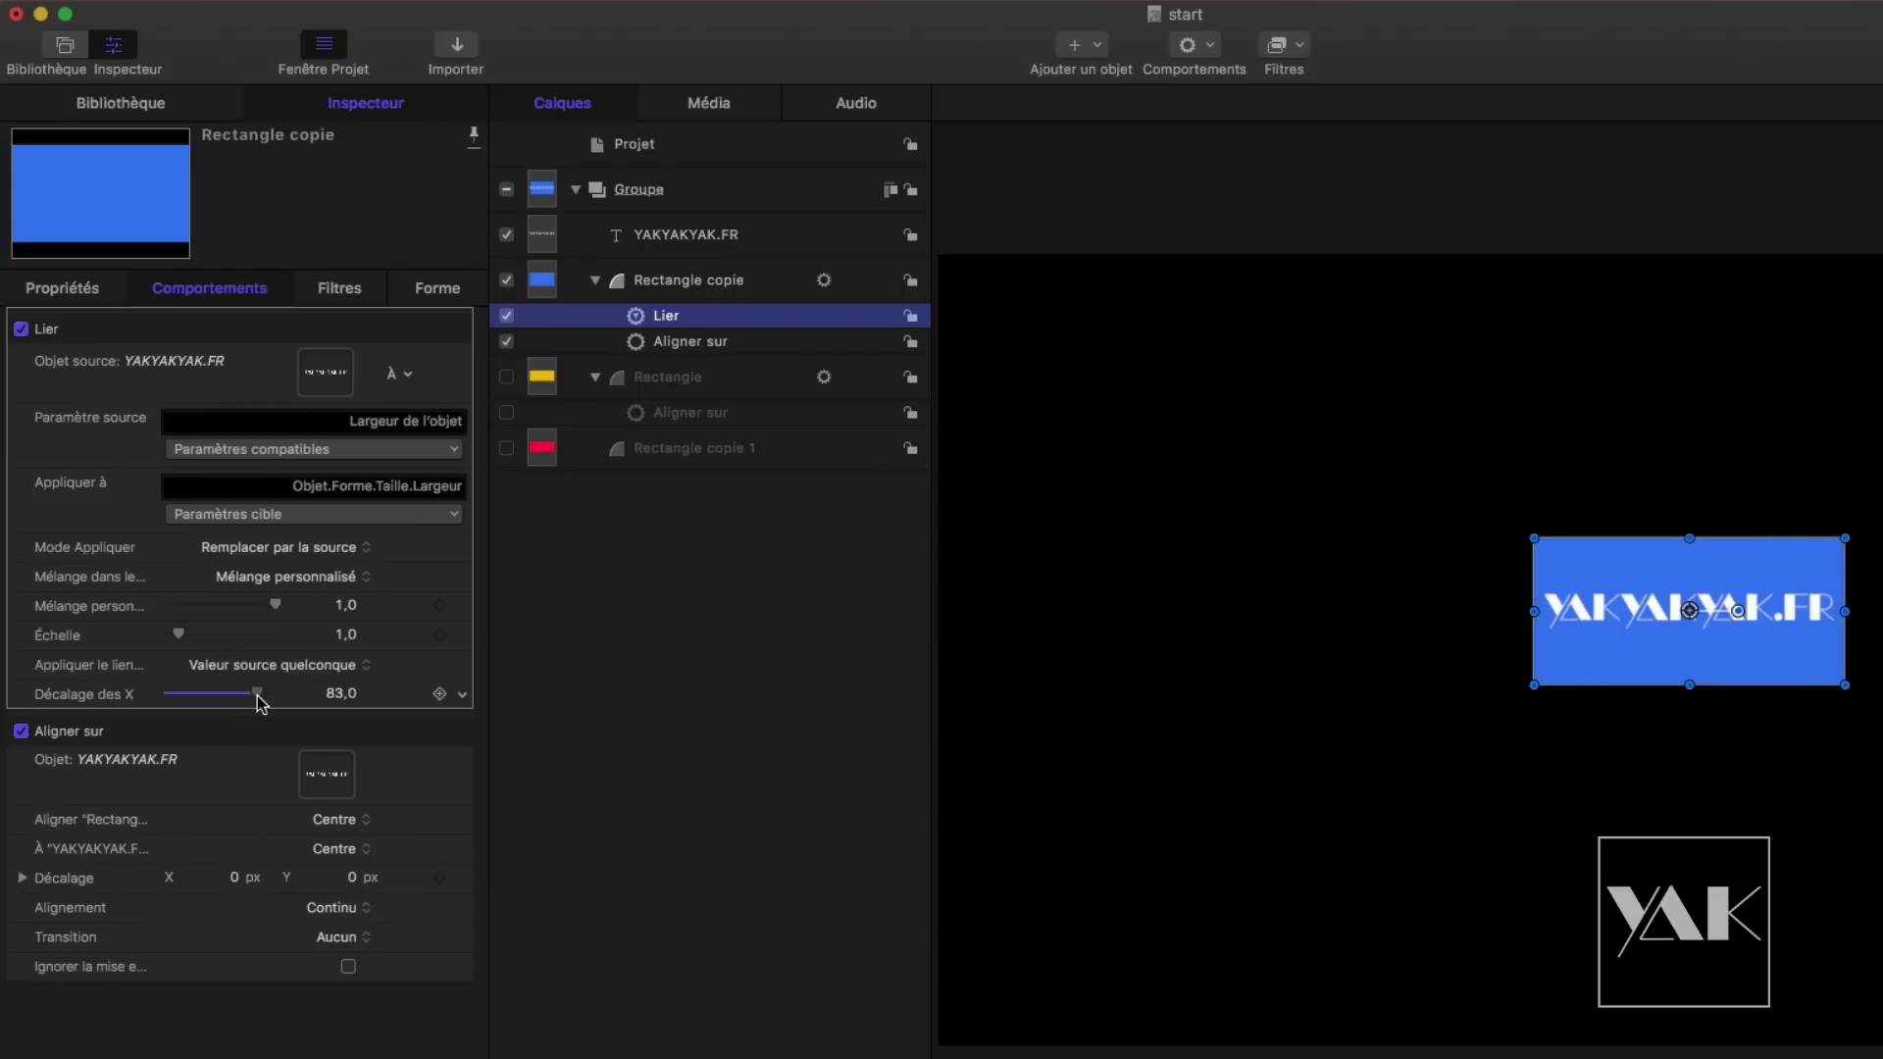
Step: Replace the canvas text YAKYAKYAK.FR with "Hello world" to test the linked rectangle width
click(713, 233)
double_click(1683, 608)
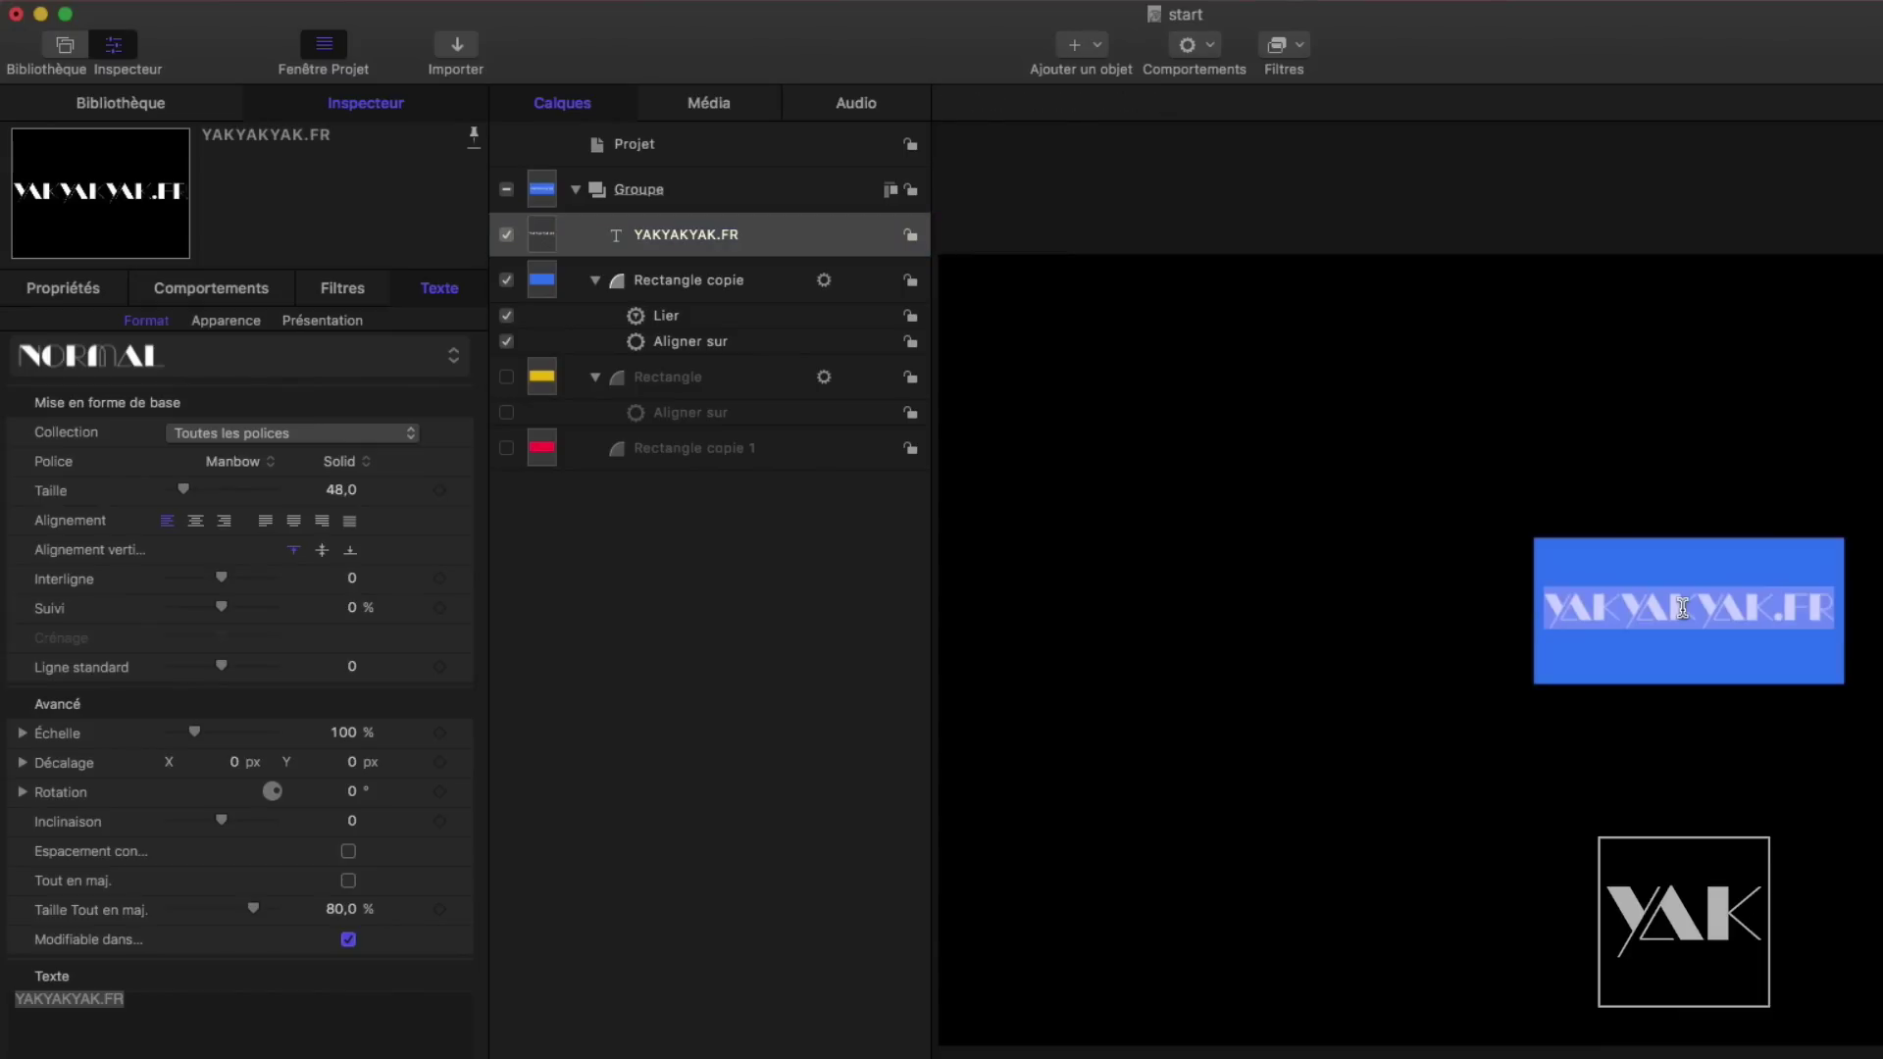
text(Hello)
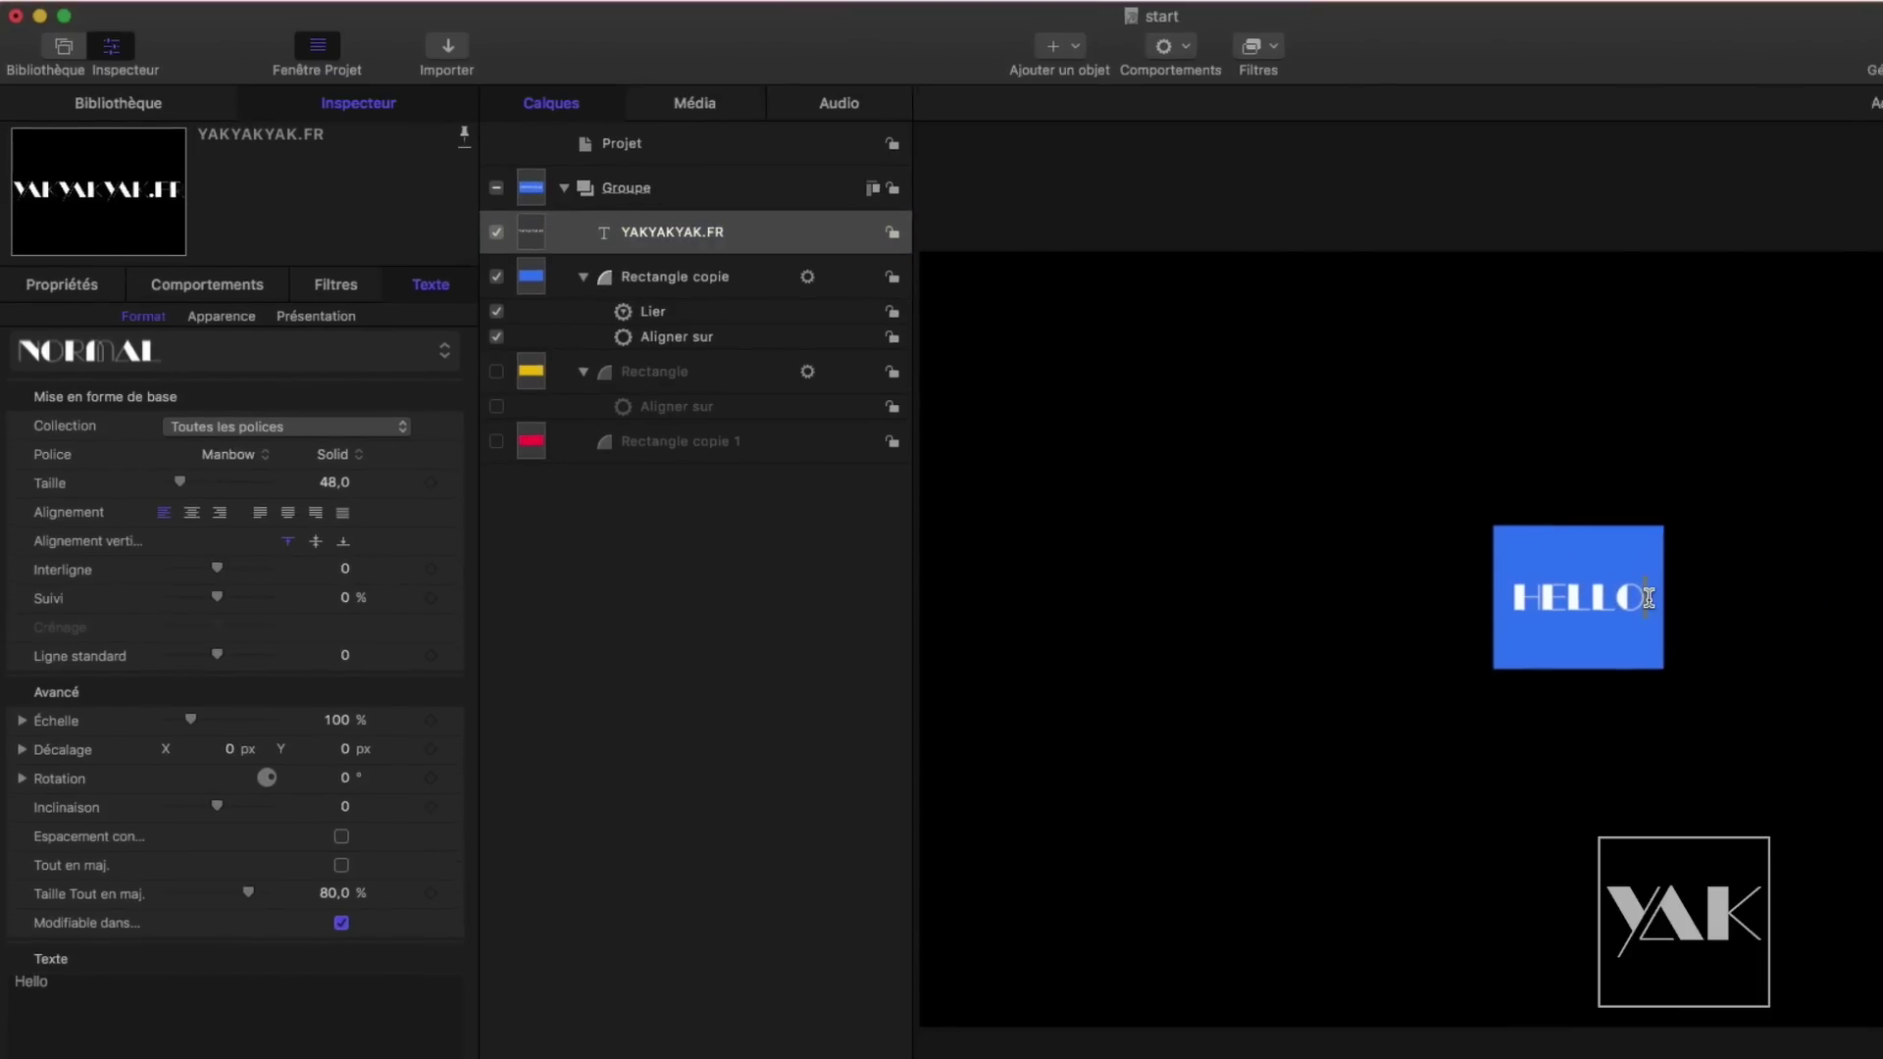
text( world)
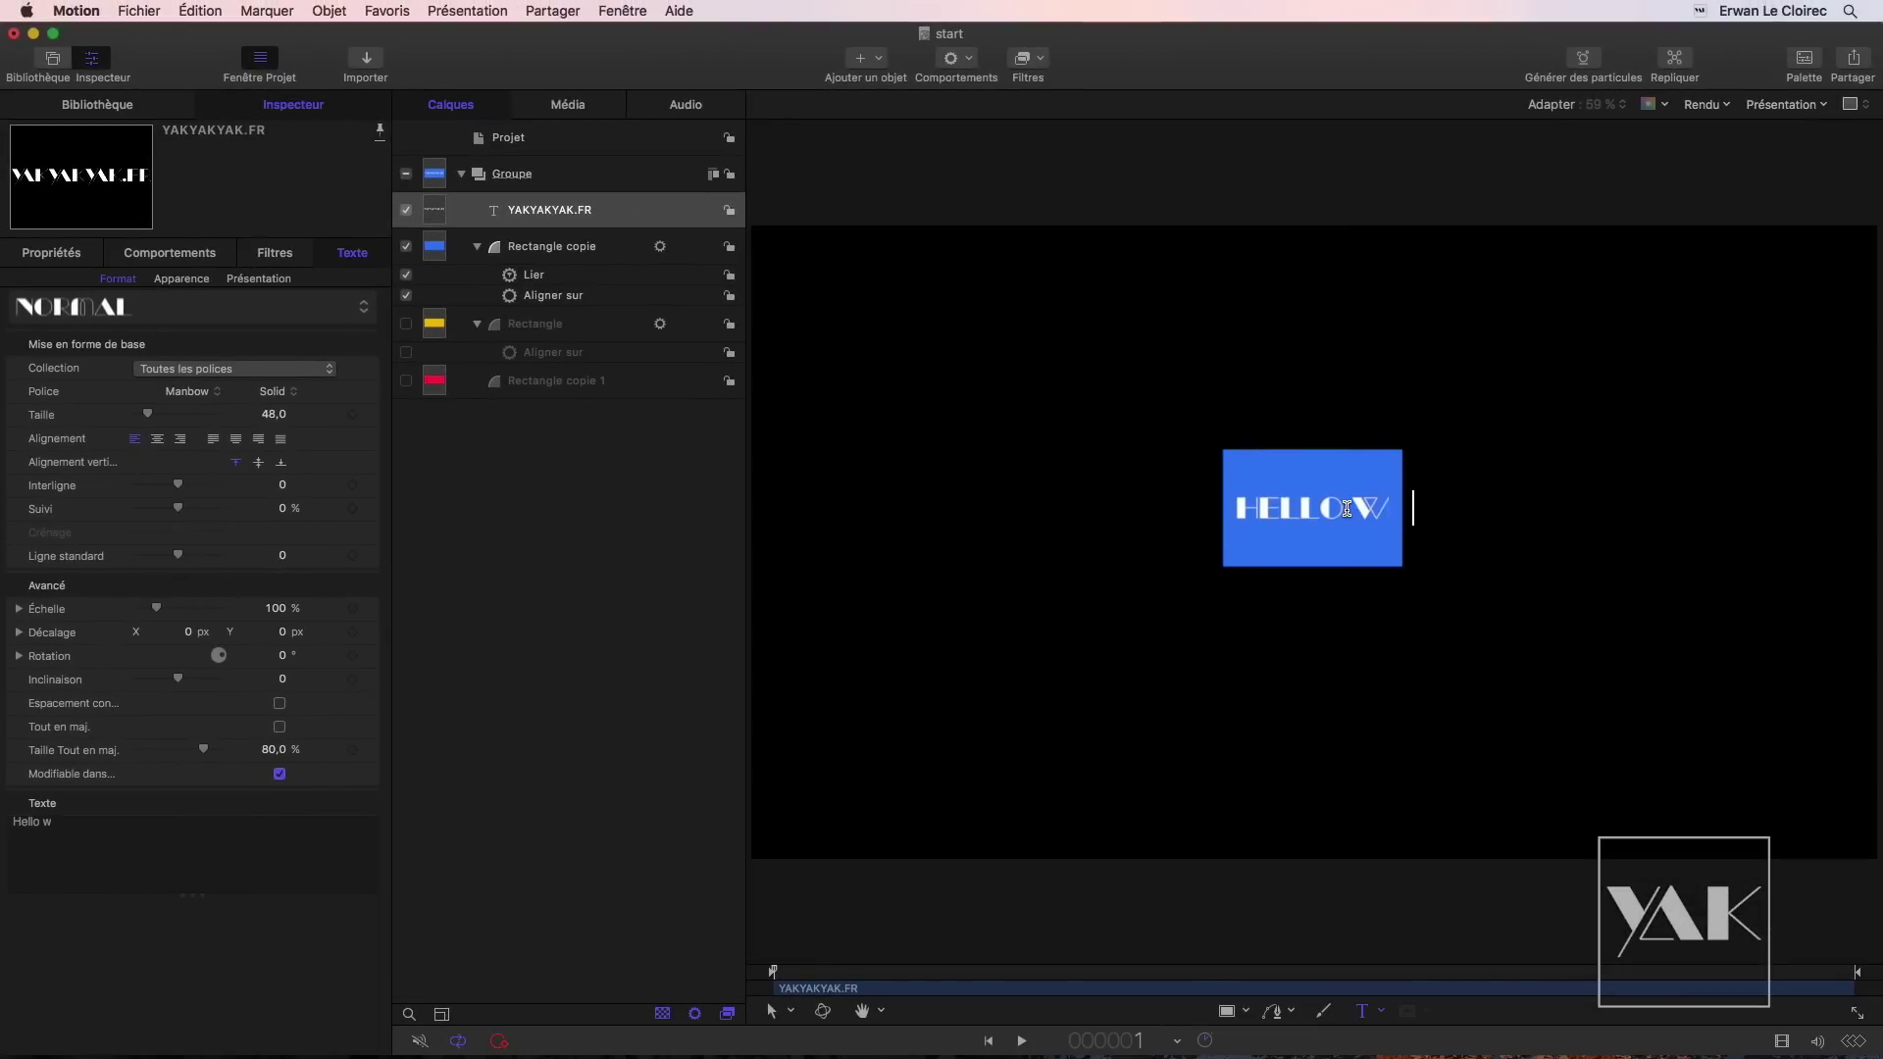
Step: Change the second word of the text to YAKYAKYAK so that it reads "Hello YAKYAKYAK"
key(BackSpace)
key(BackSpace)
key(BackSpace)
key(BackSpace)
key(BackSpace)
key(BackSpace)
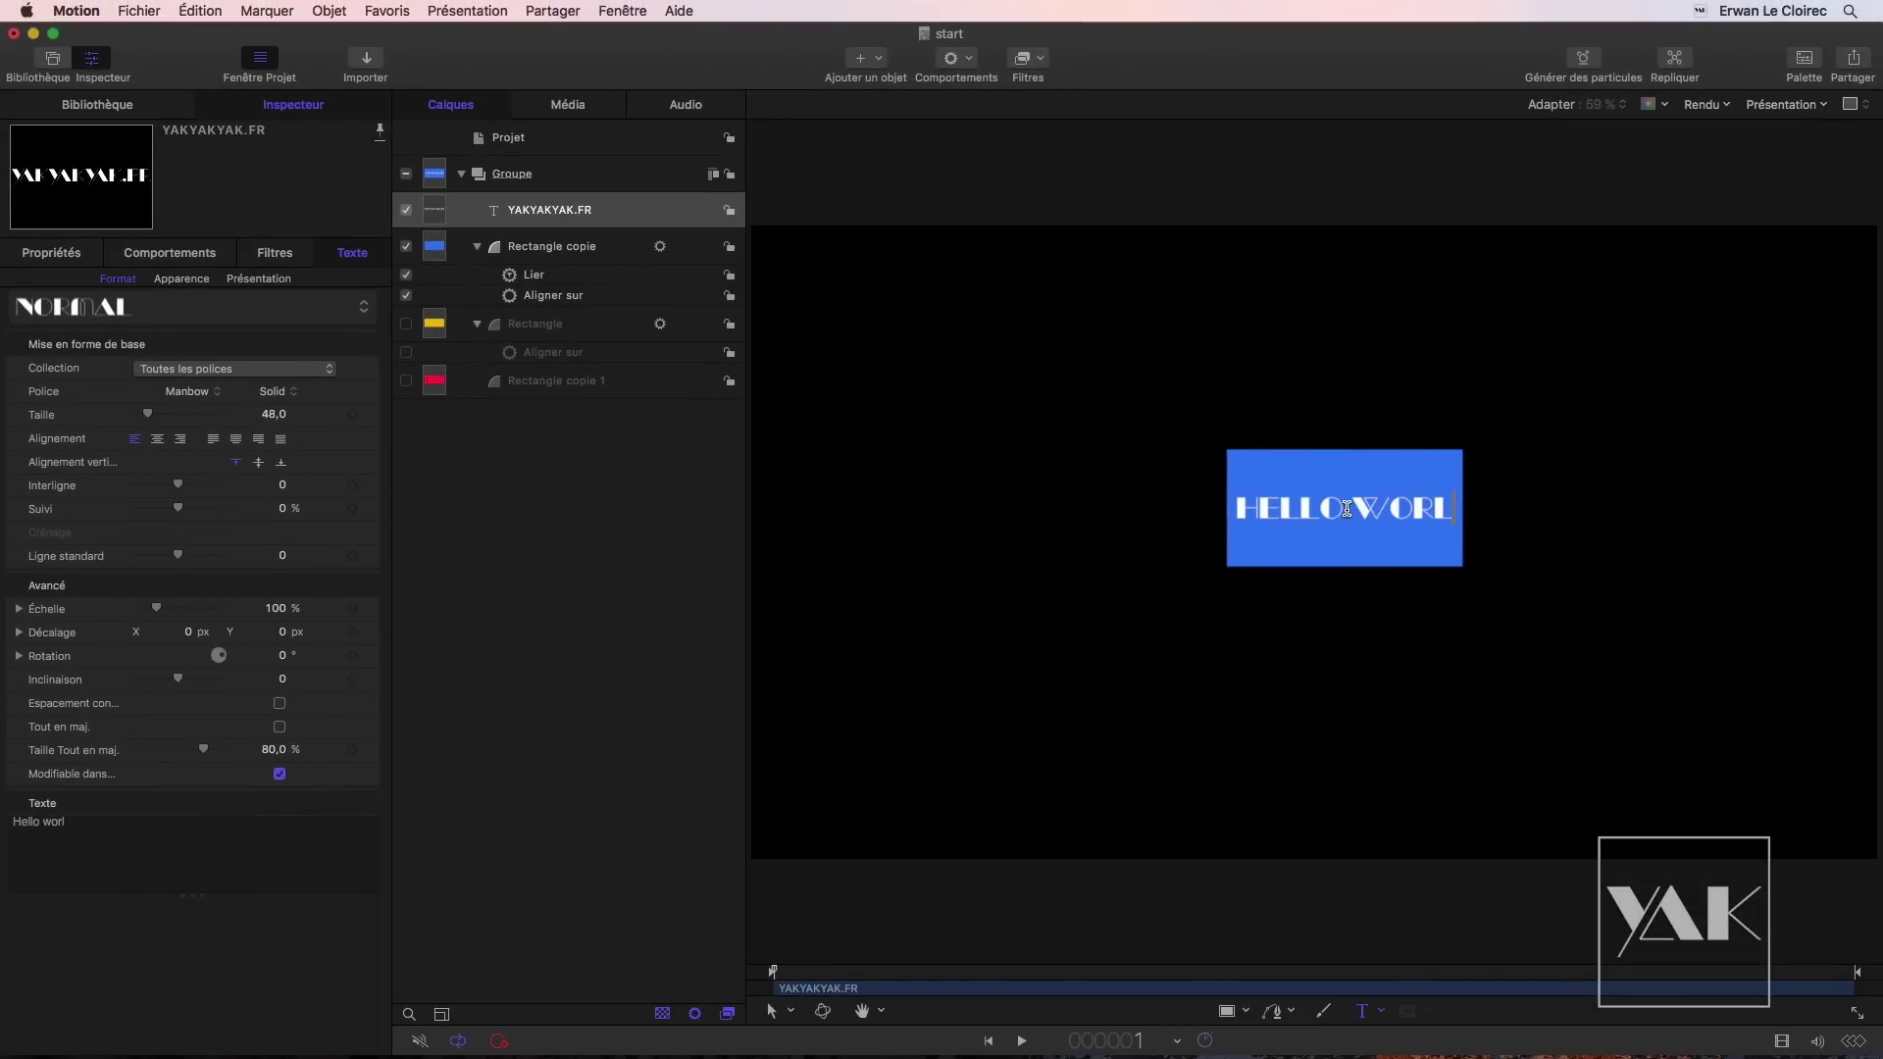
text(YAKYAKYAK)
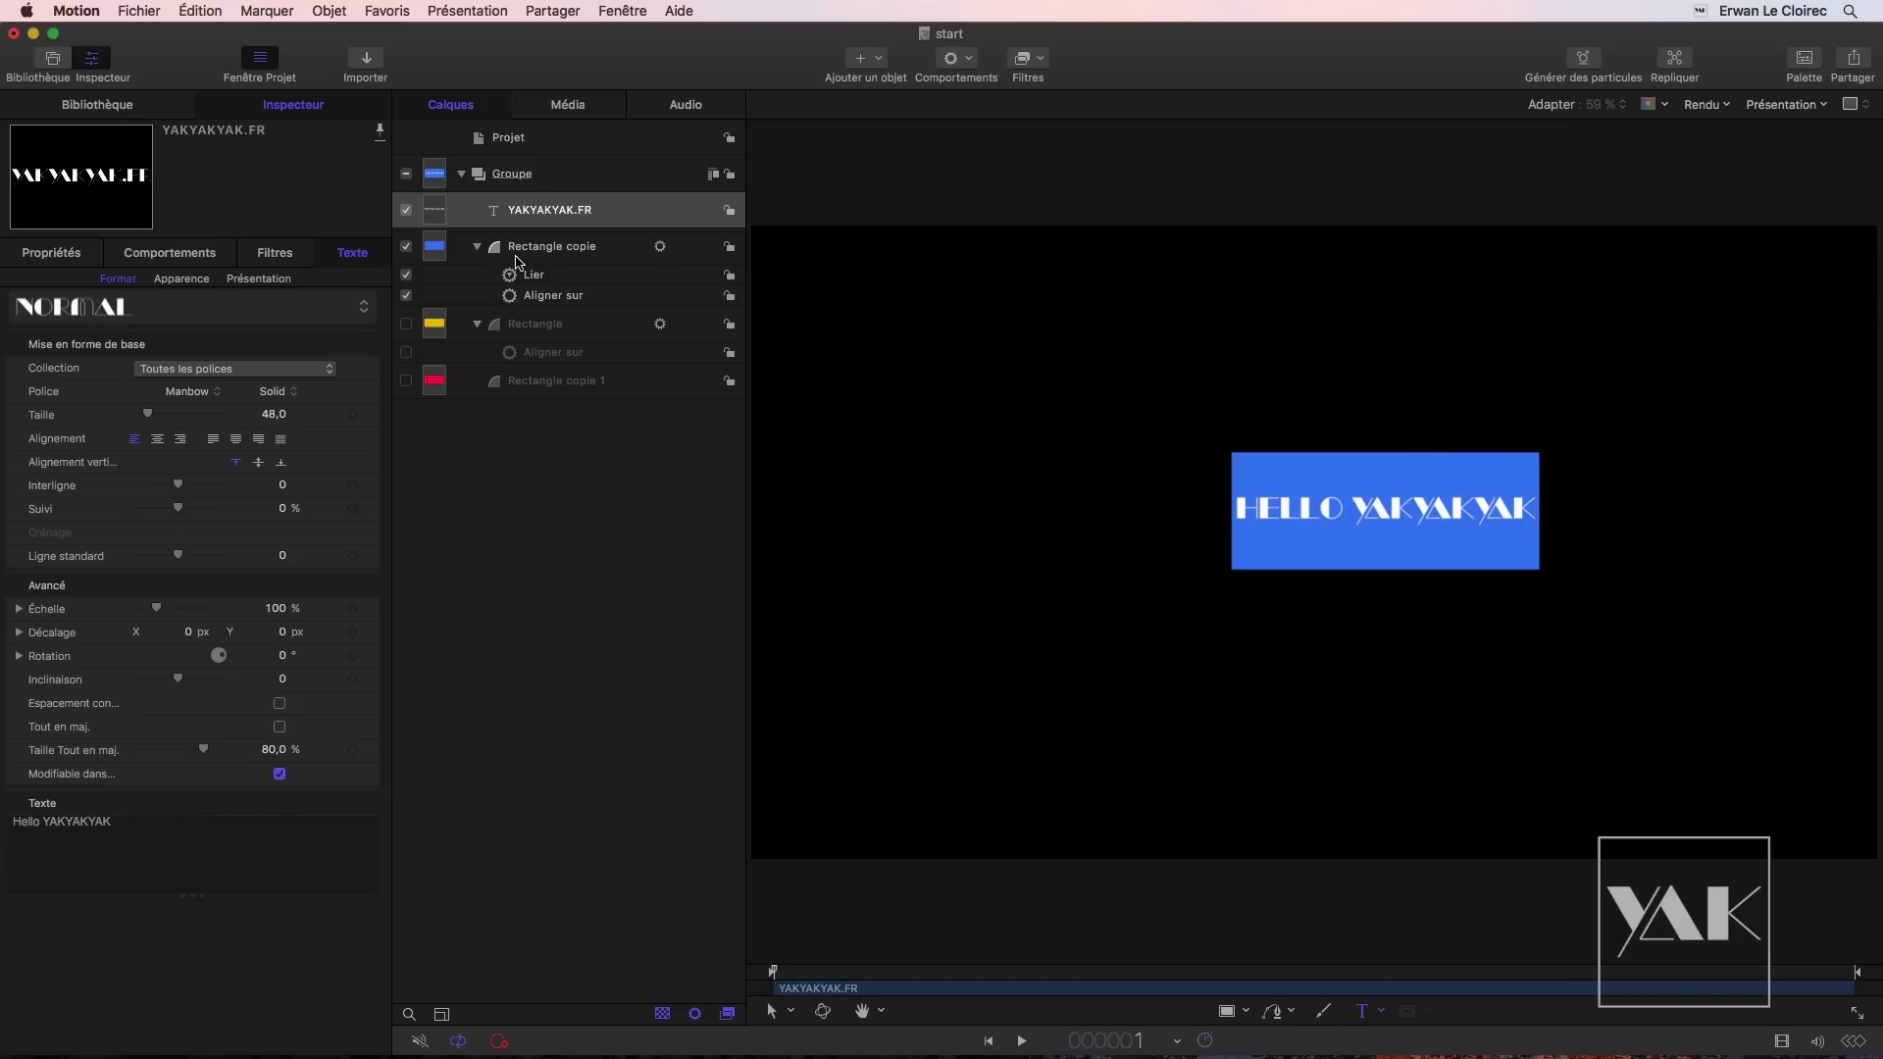
Step: Flatten the blue rectangle to about 11 % height and offset its Aligner sur by -350,3 px in Y to underline the text
click(554, 250)
click(1385, 456)
drag(1386, 456, 1393, 505)
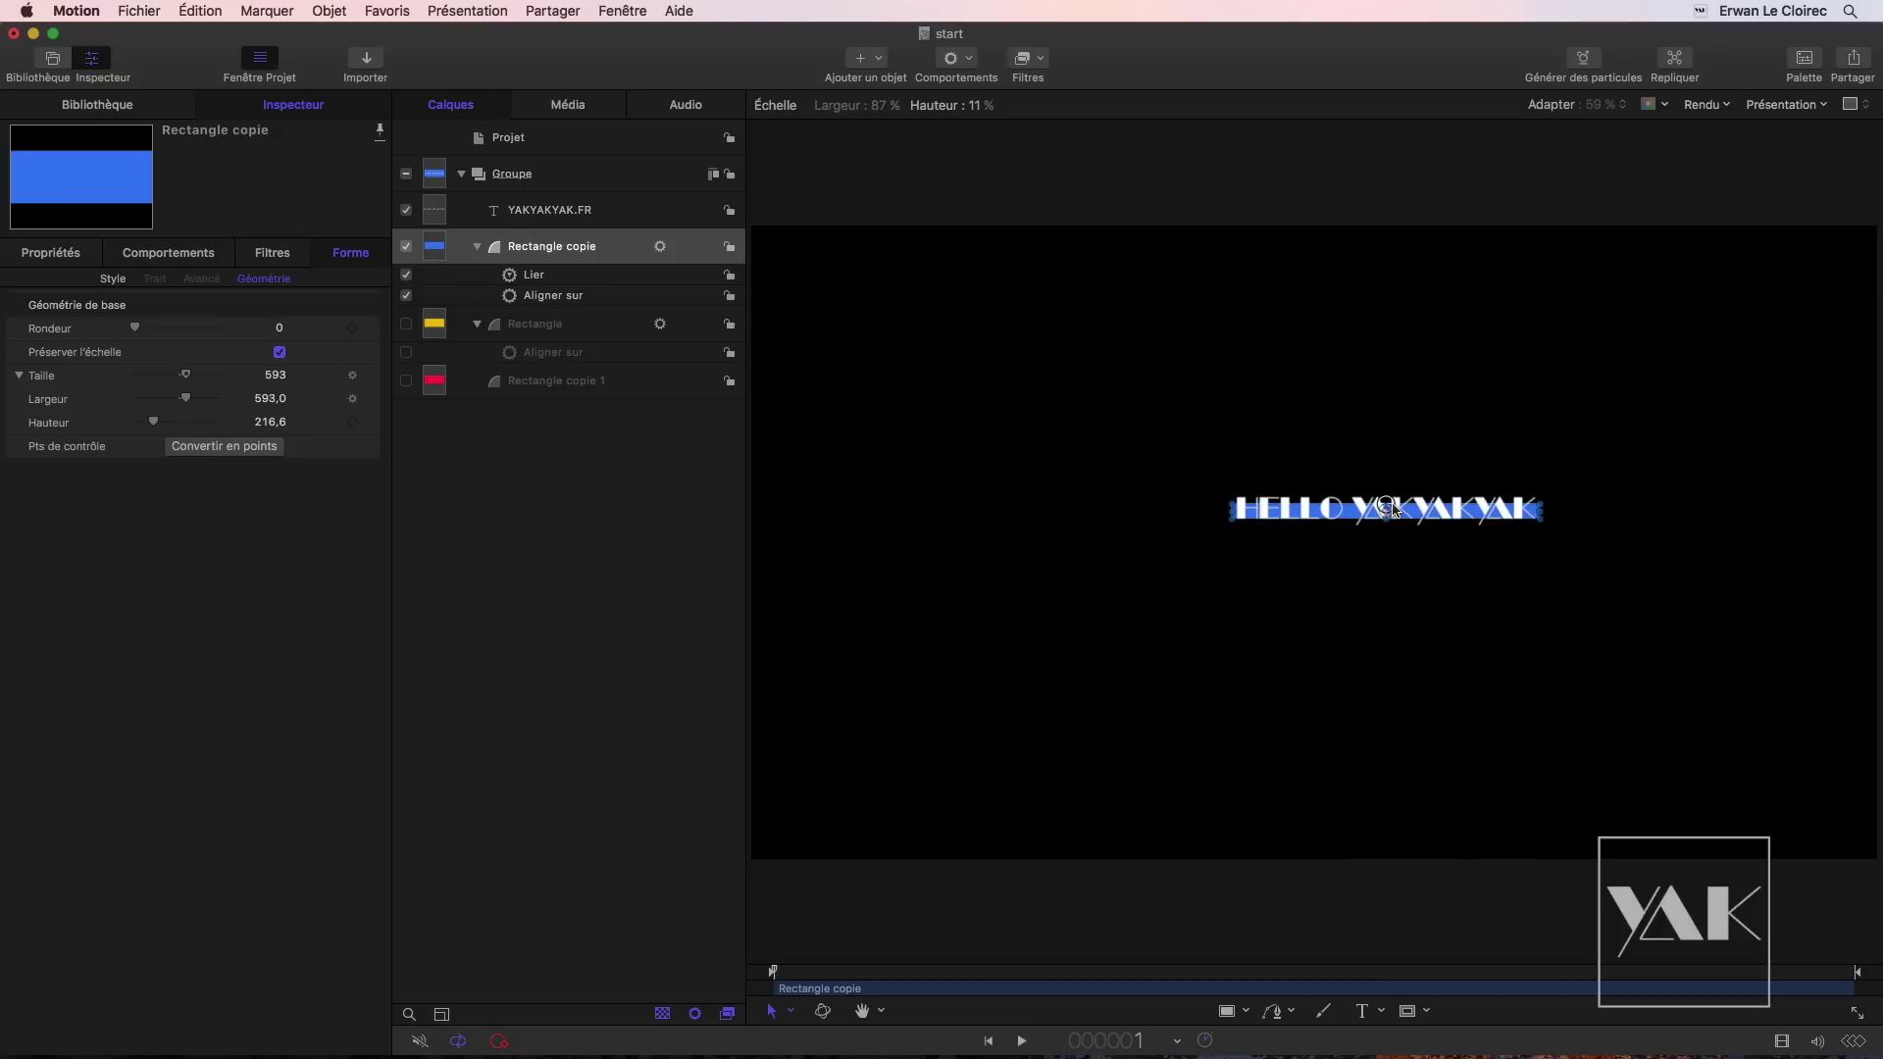
click(567, 295)
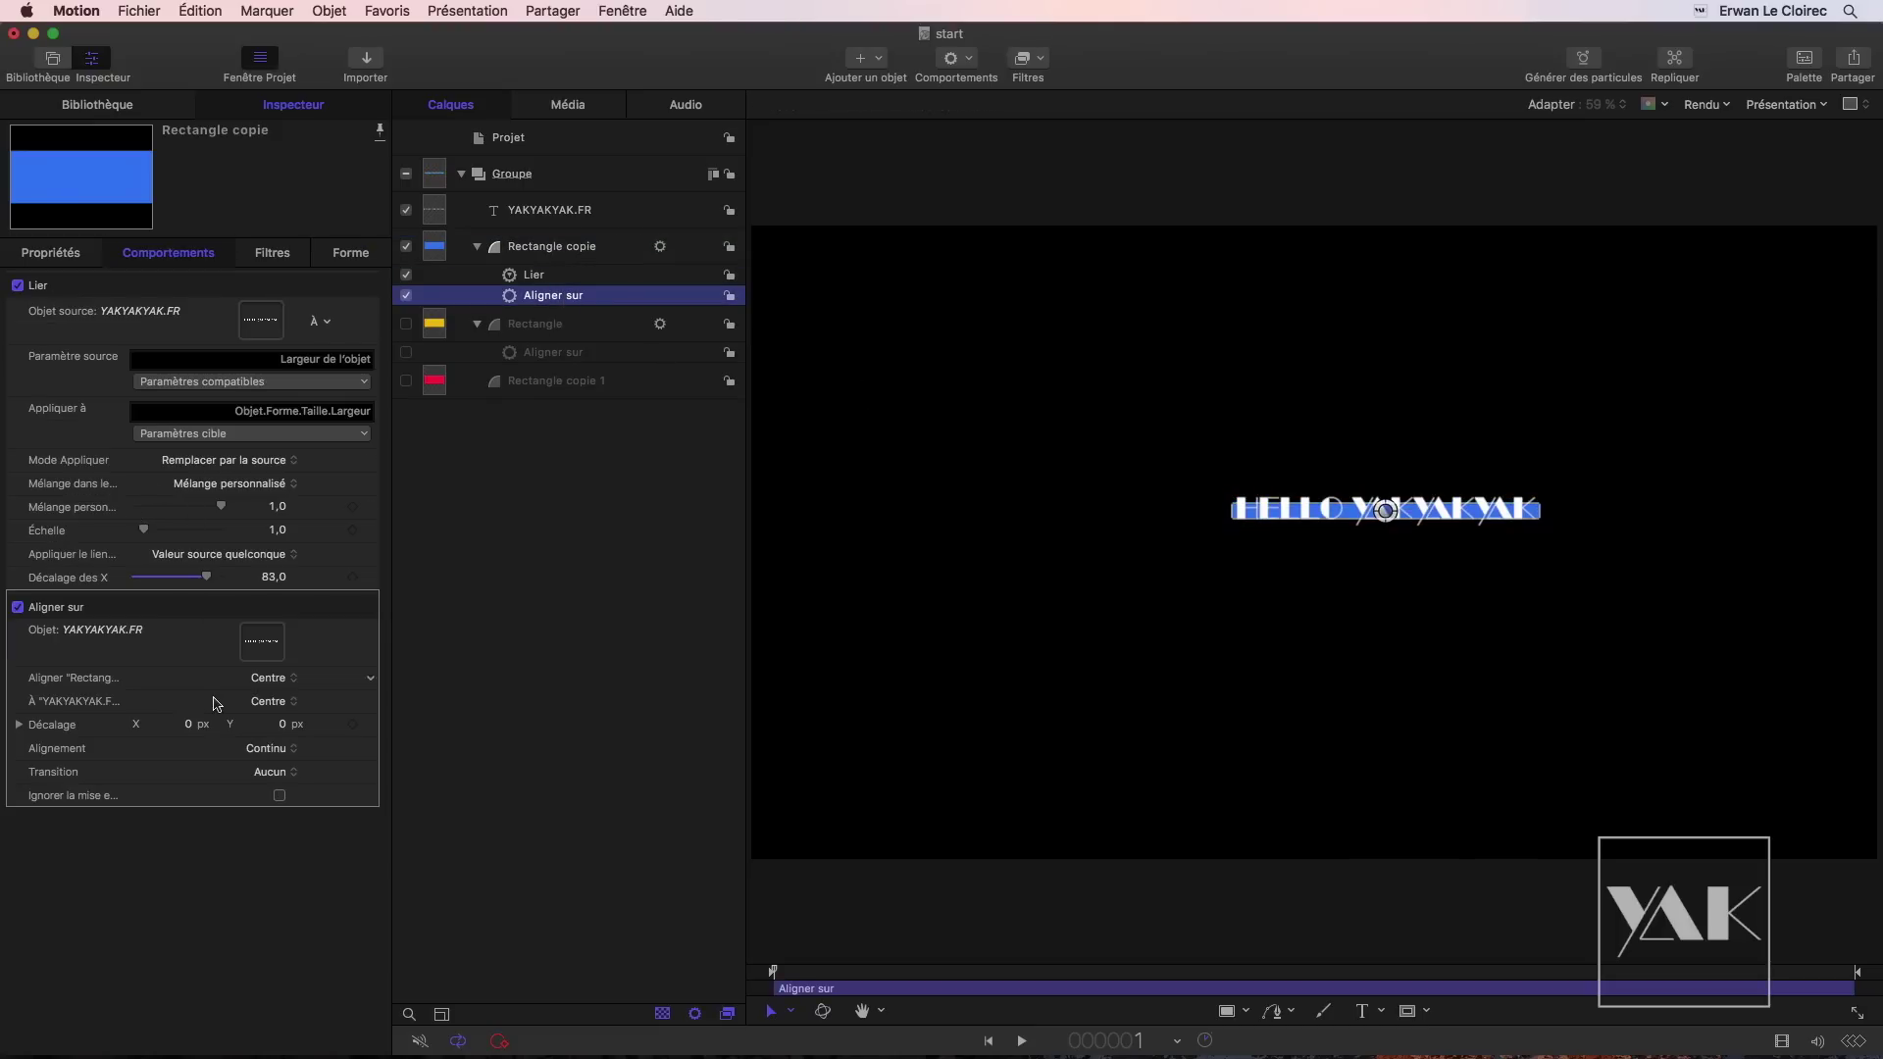
mouse_move(279, 724)
mouse_down()
mouse_move(224, 727)
mouse_move(281, 723)
mouse_up()
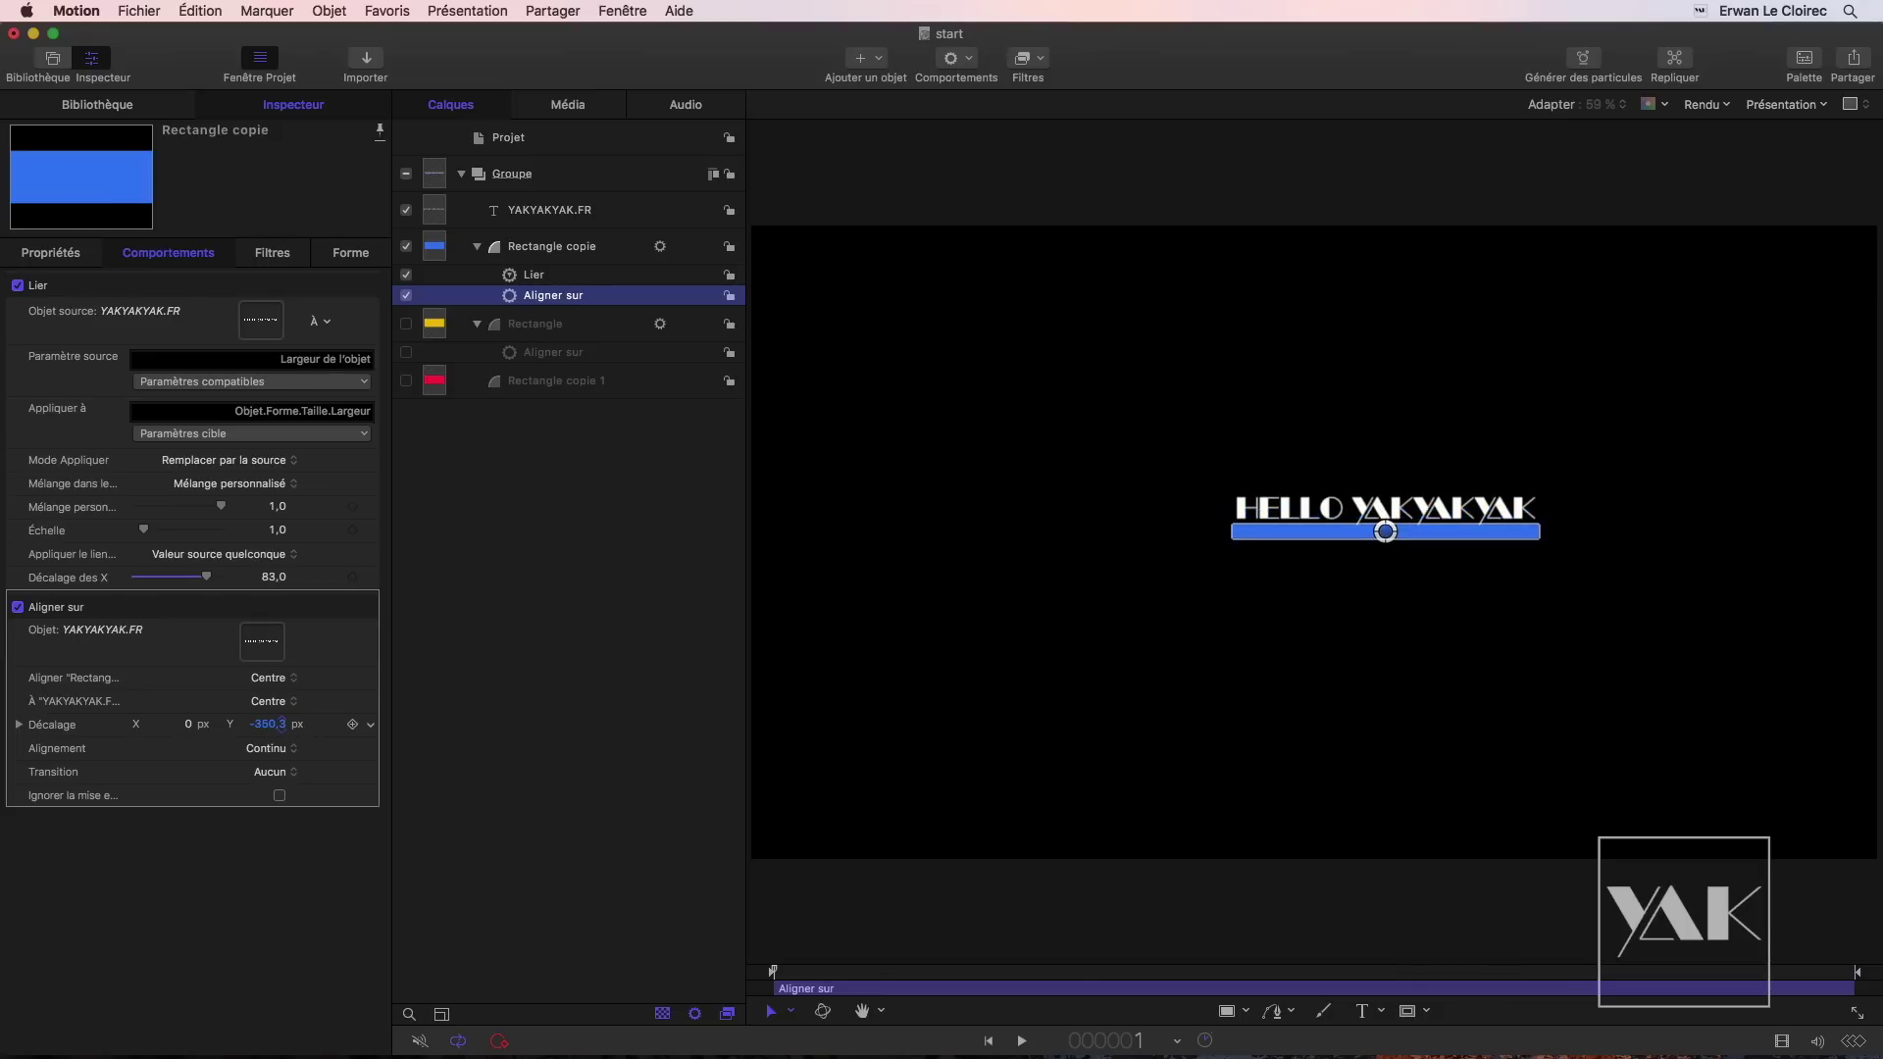
Step: Replace the text above the blue bar with "Motion"
click(594, 276)
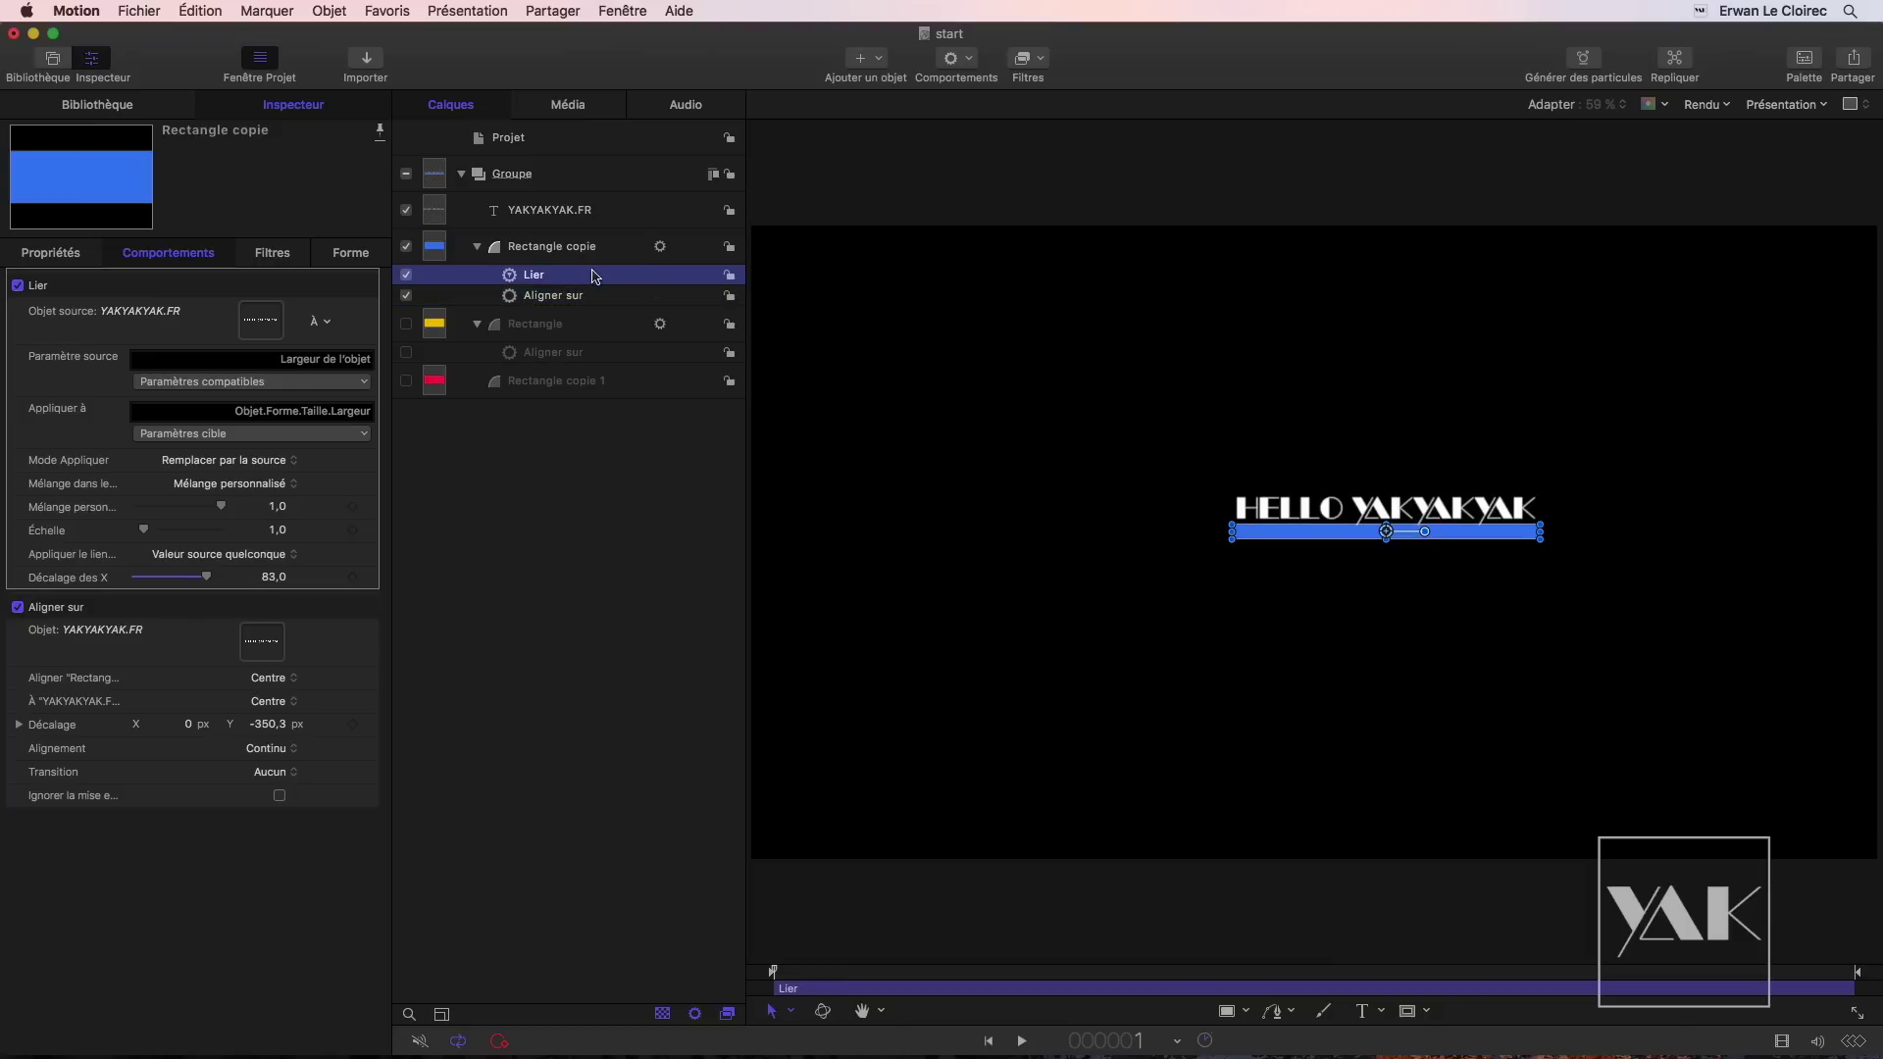
click(581, 212)
double_click(1387, 508)
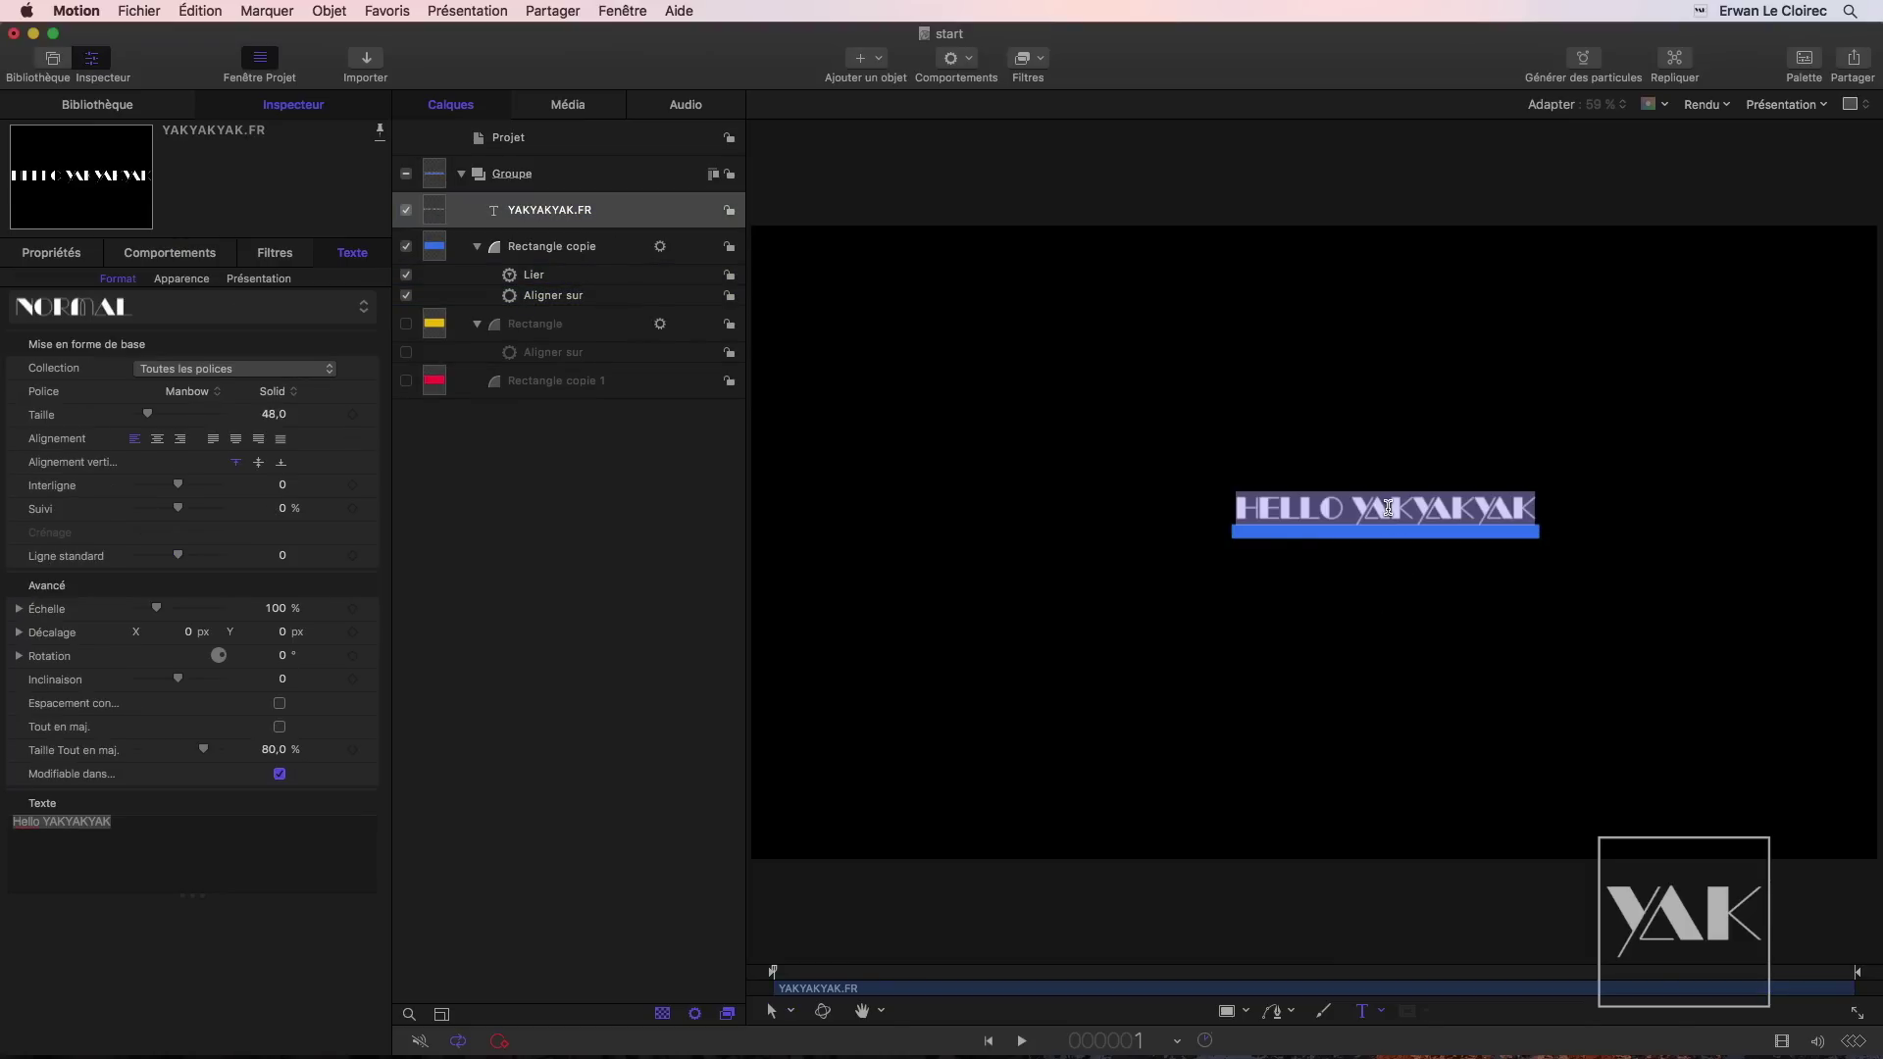
text(Motion)
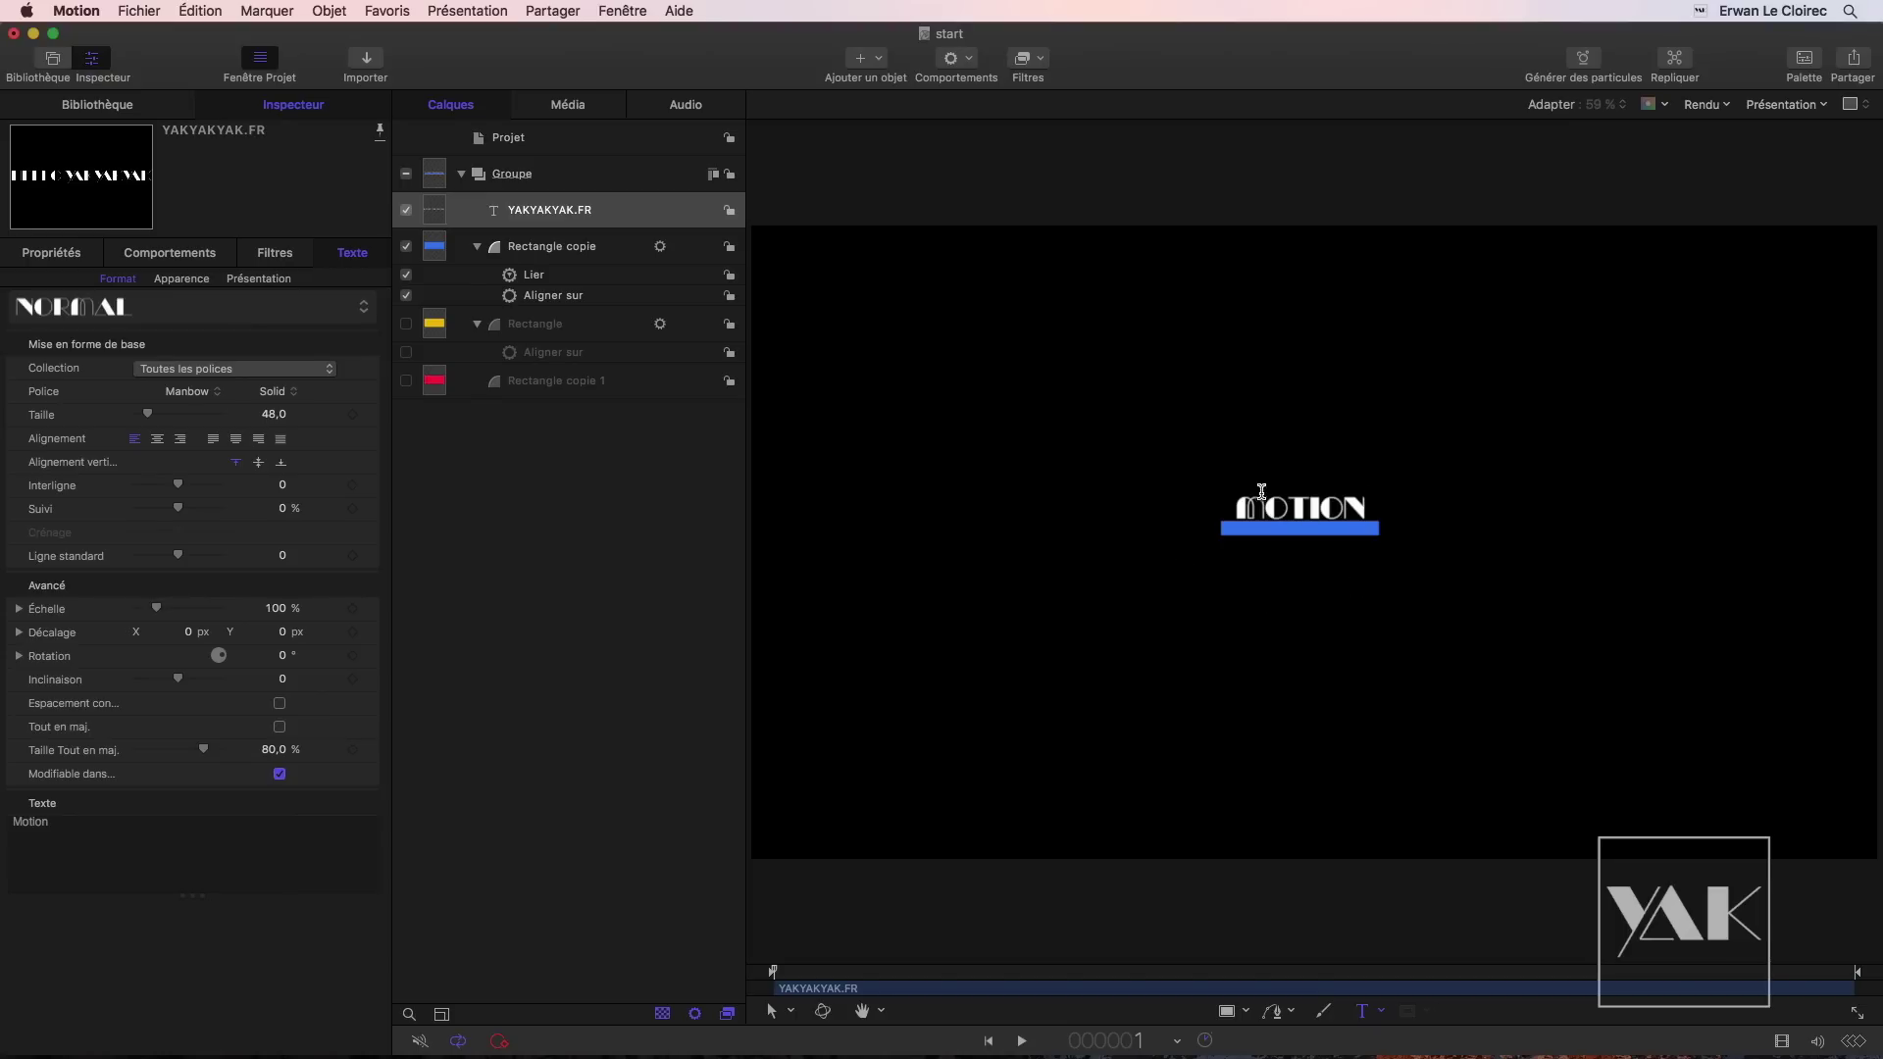
Step: Set the text's font to Manly Man Font and the blue bar's Aligner sur Décalage Y to -447,4 px
click(197, 392)
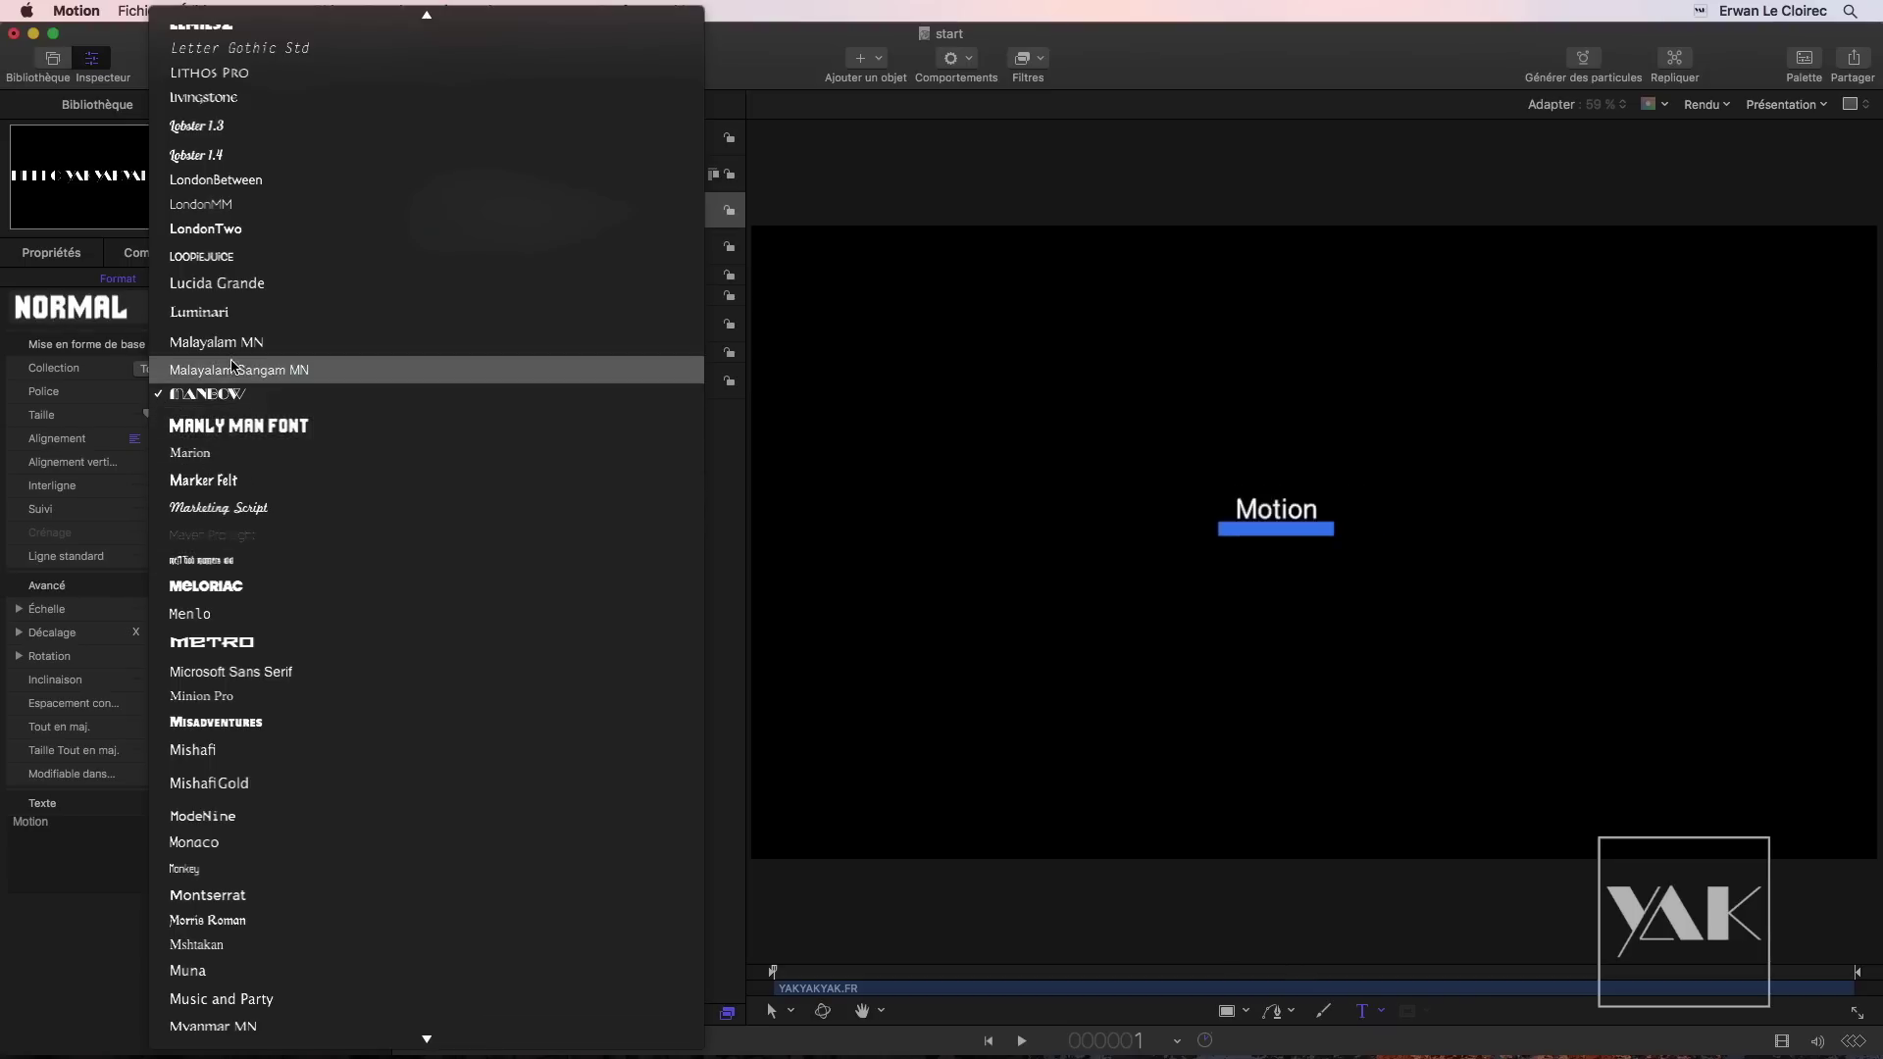
click(263, 438)
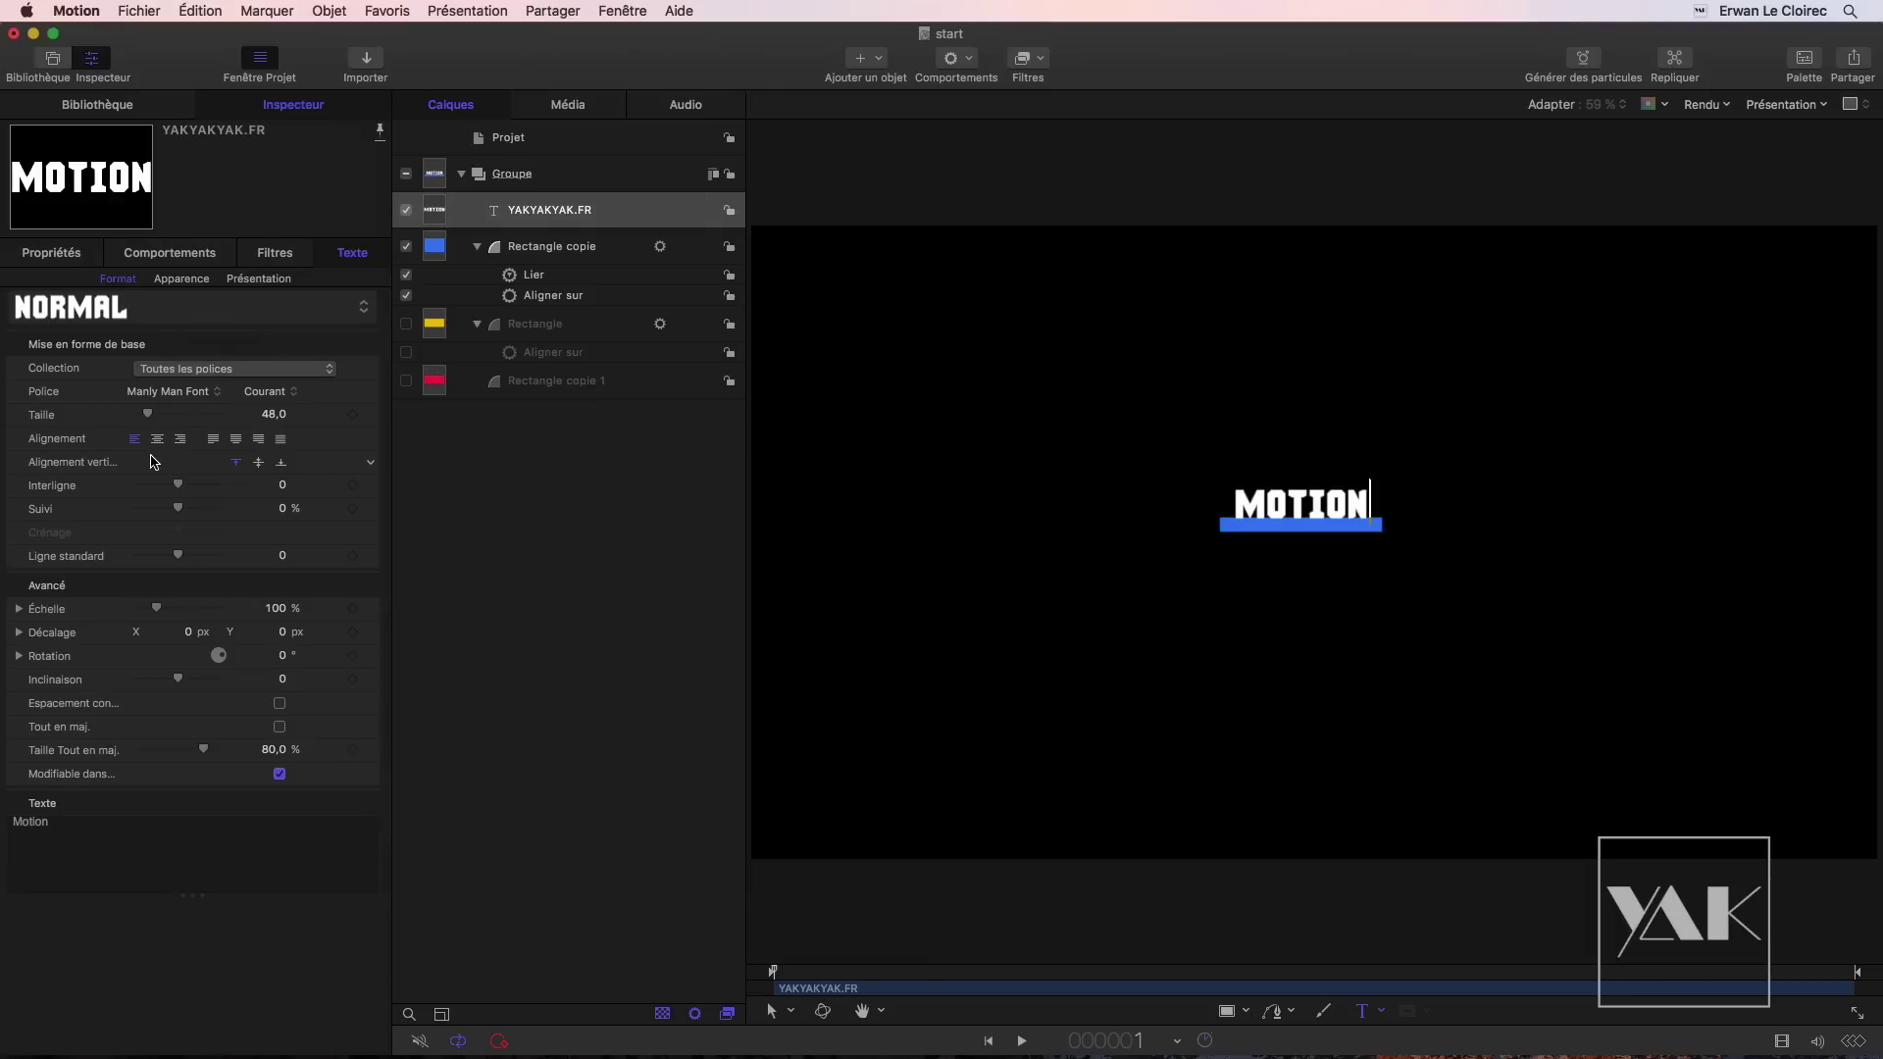
click(587, 297)
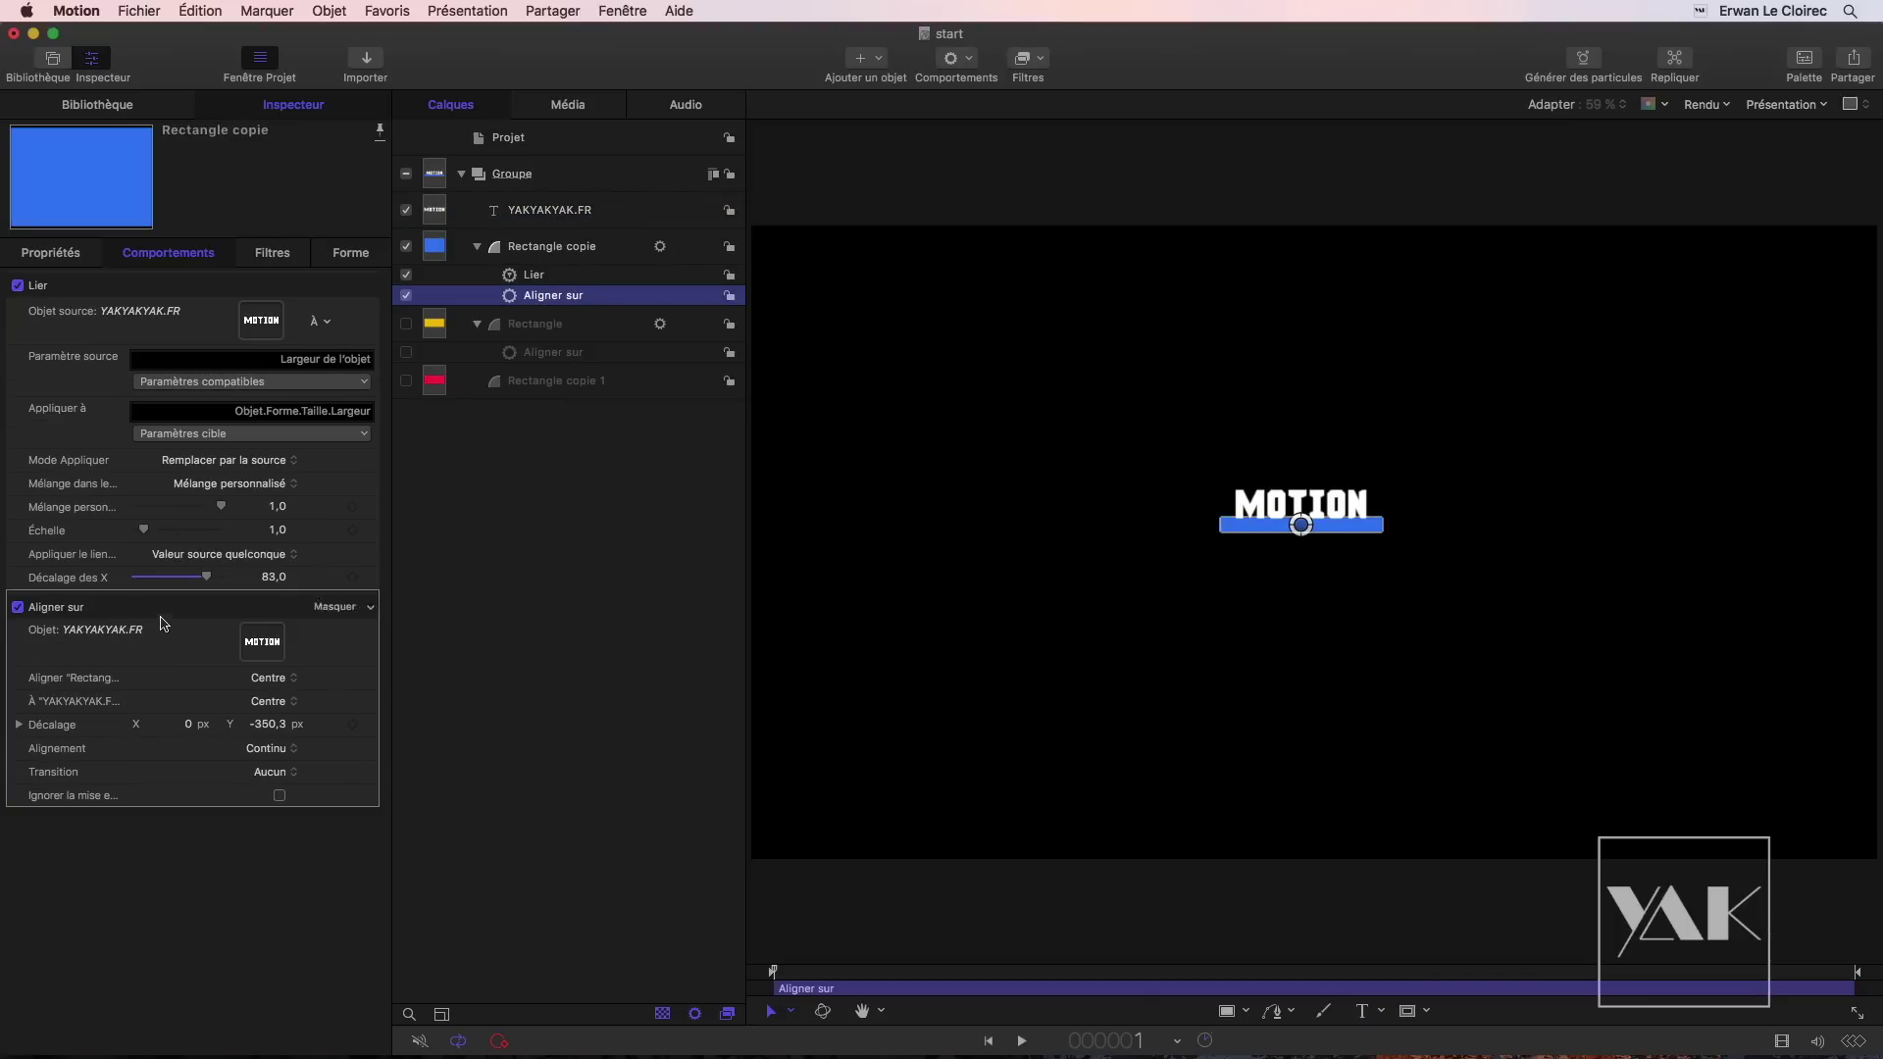
mouse_move(267, 724)
mouse_down()
mouse_move(243, 724)
mouse_move(268, 724)
mouse_up()
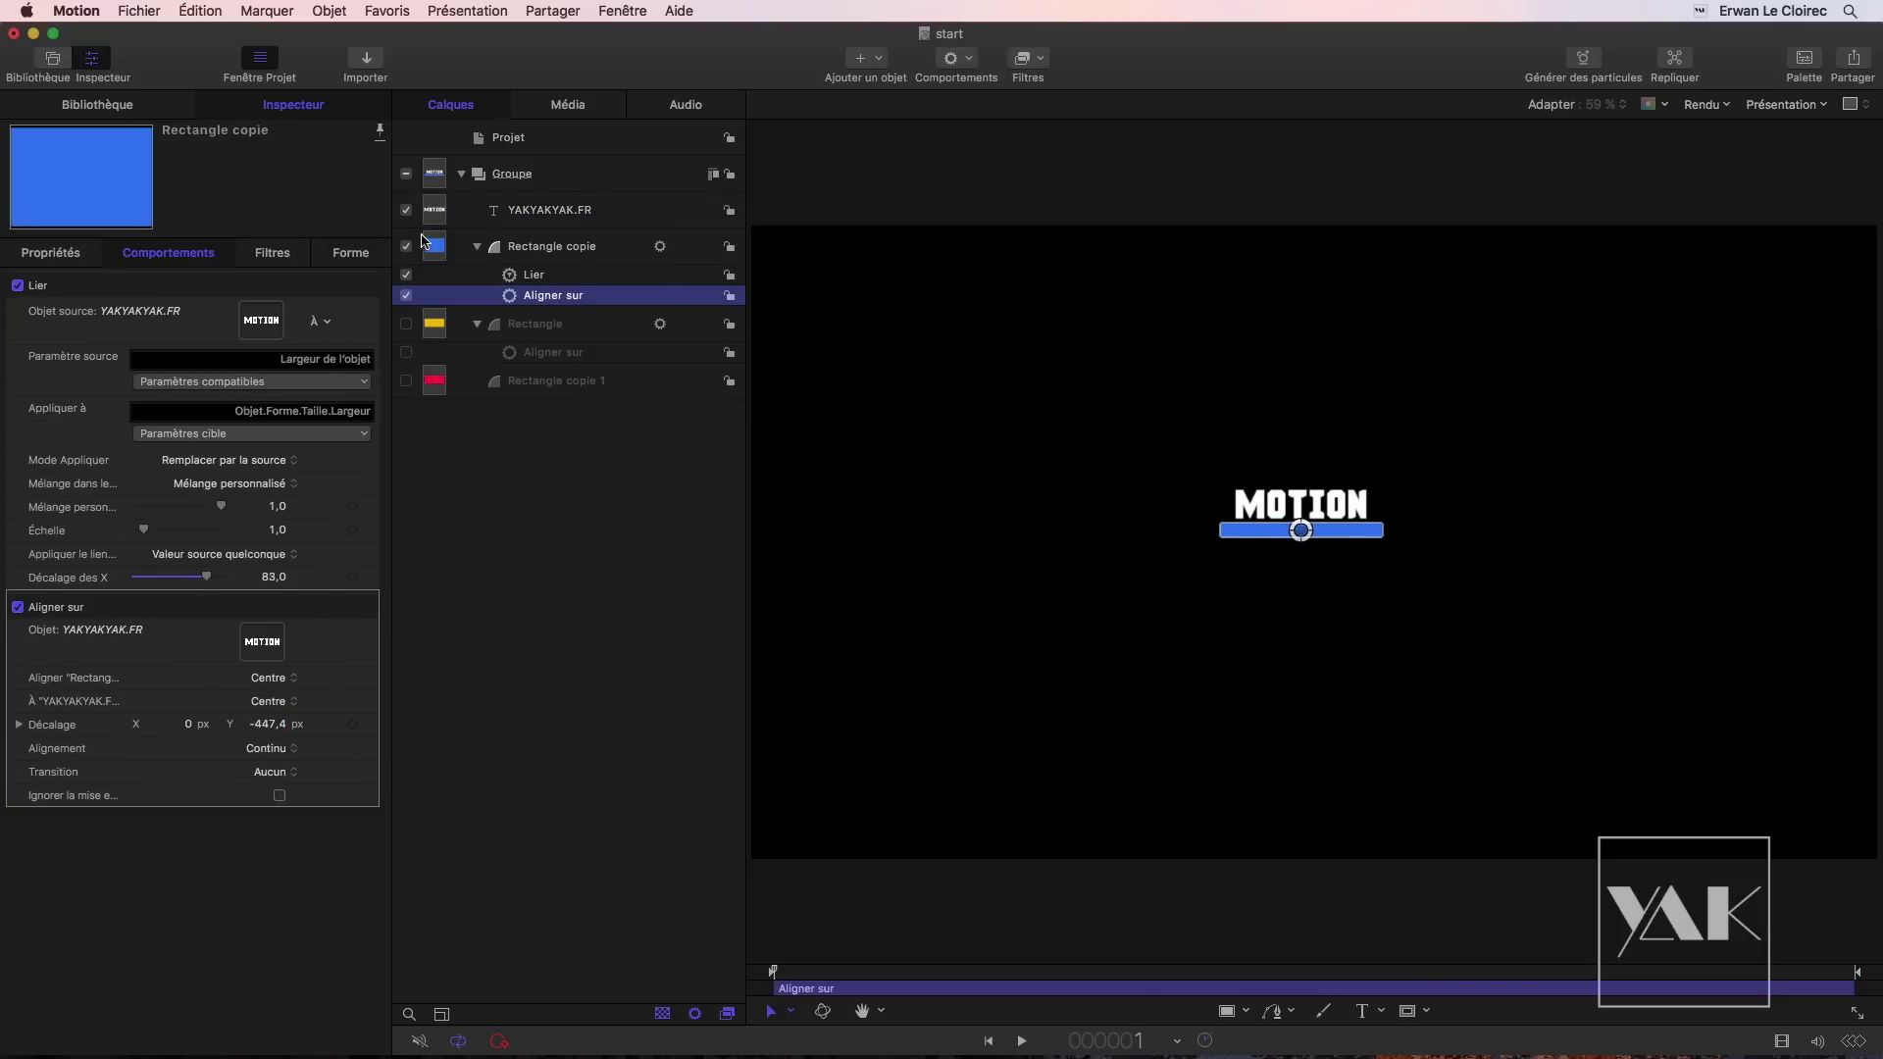
Step: Replace the text "Motion" with "YAKYAKYAK.FR"
click(575, 208)
double_click(1280, 508)
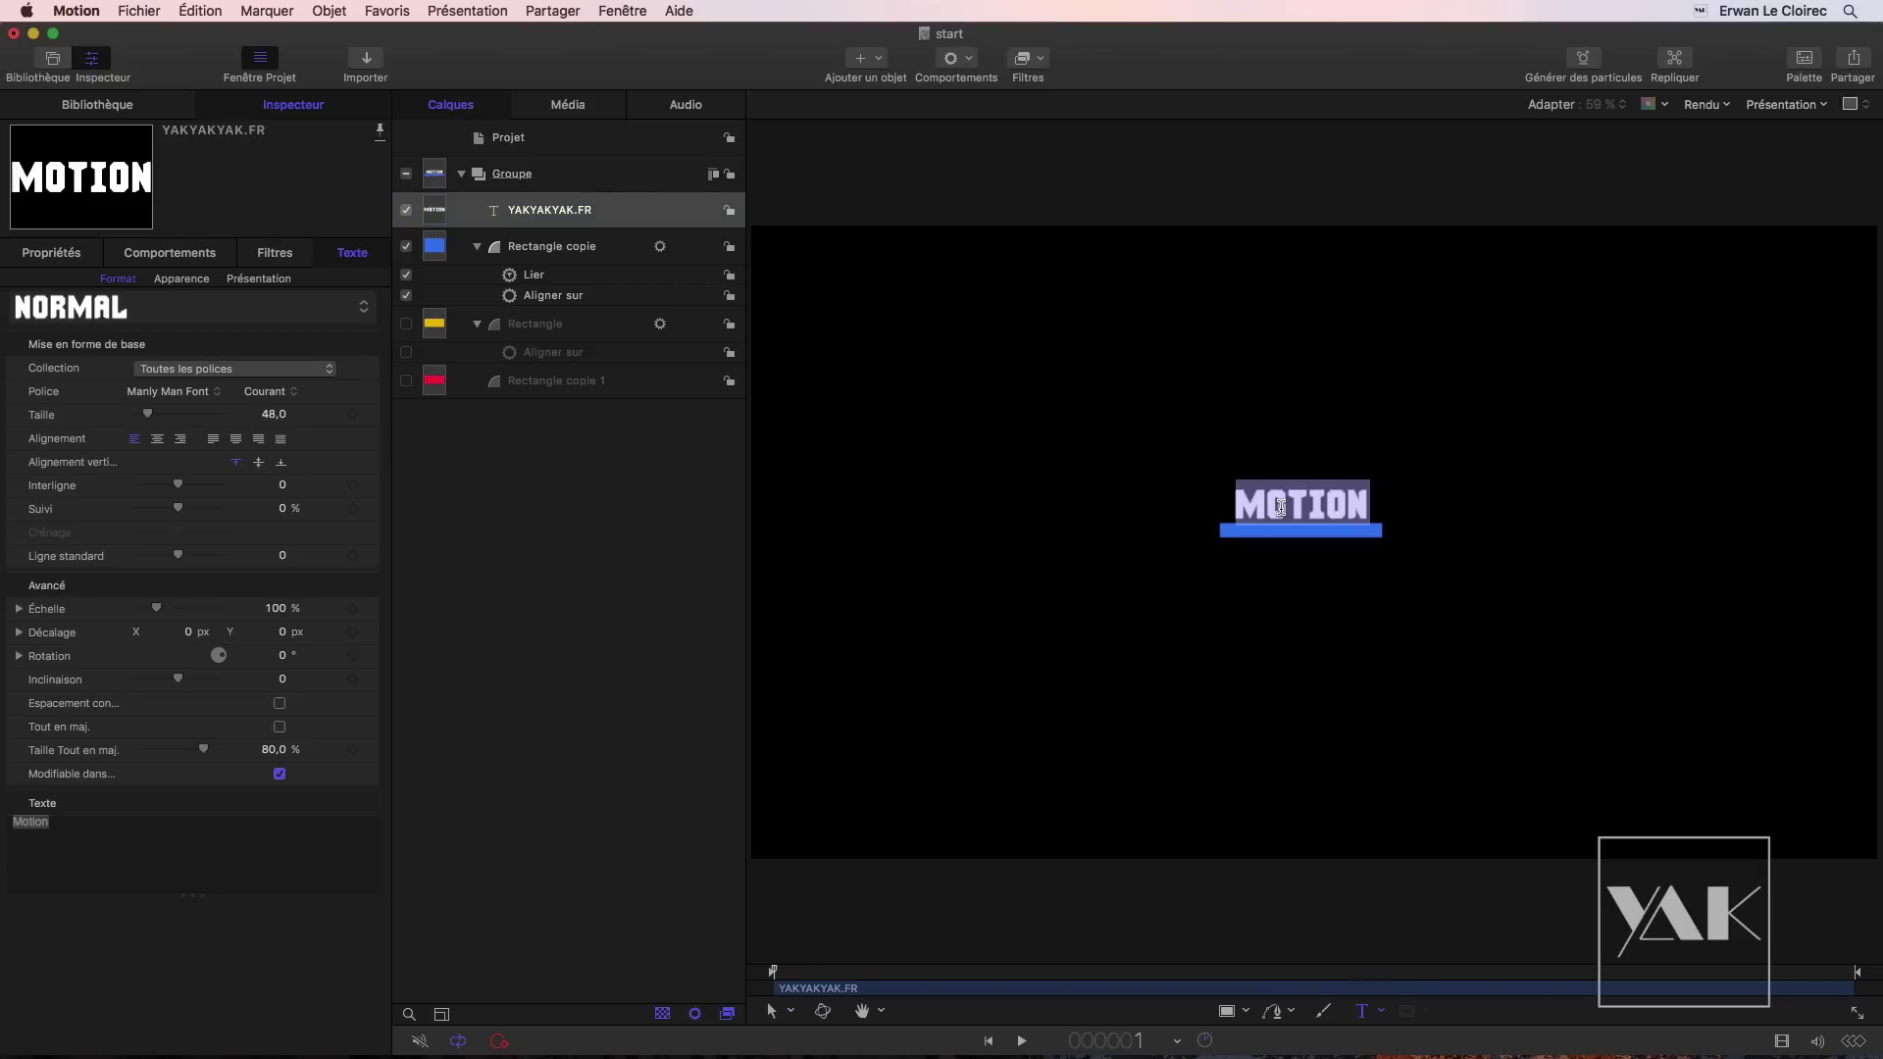
text(YAKYAKY)
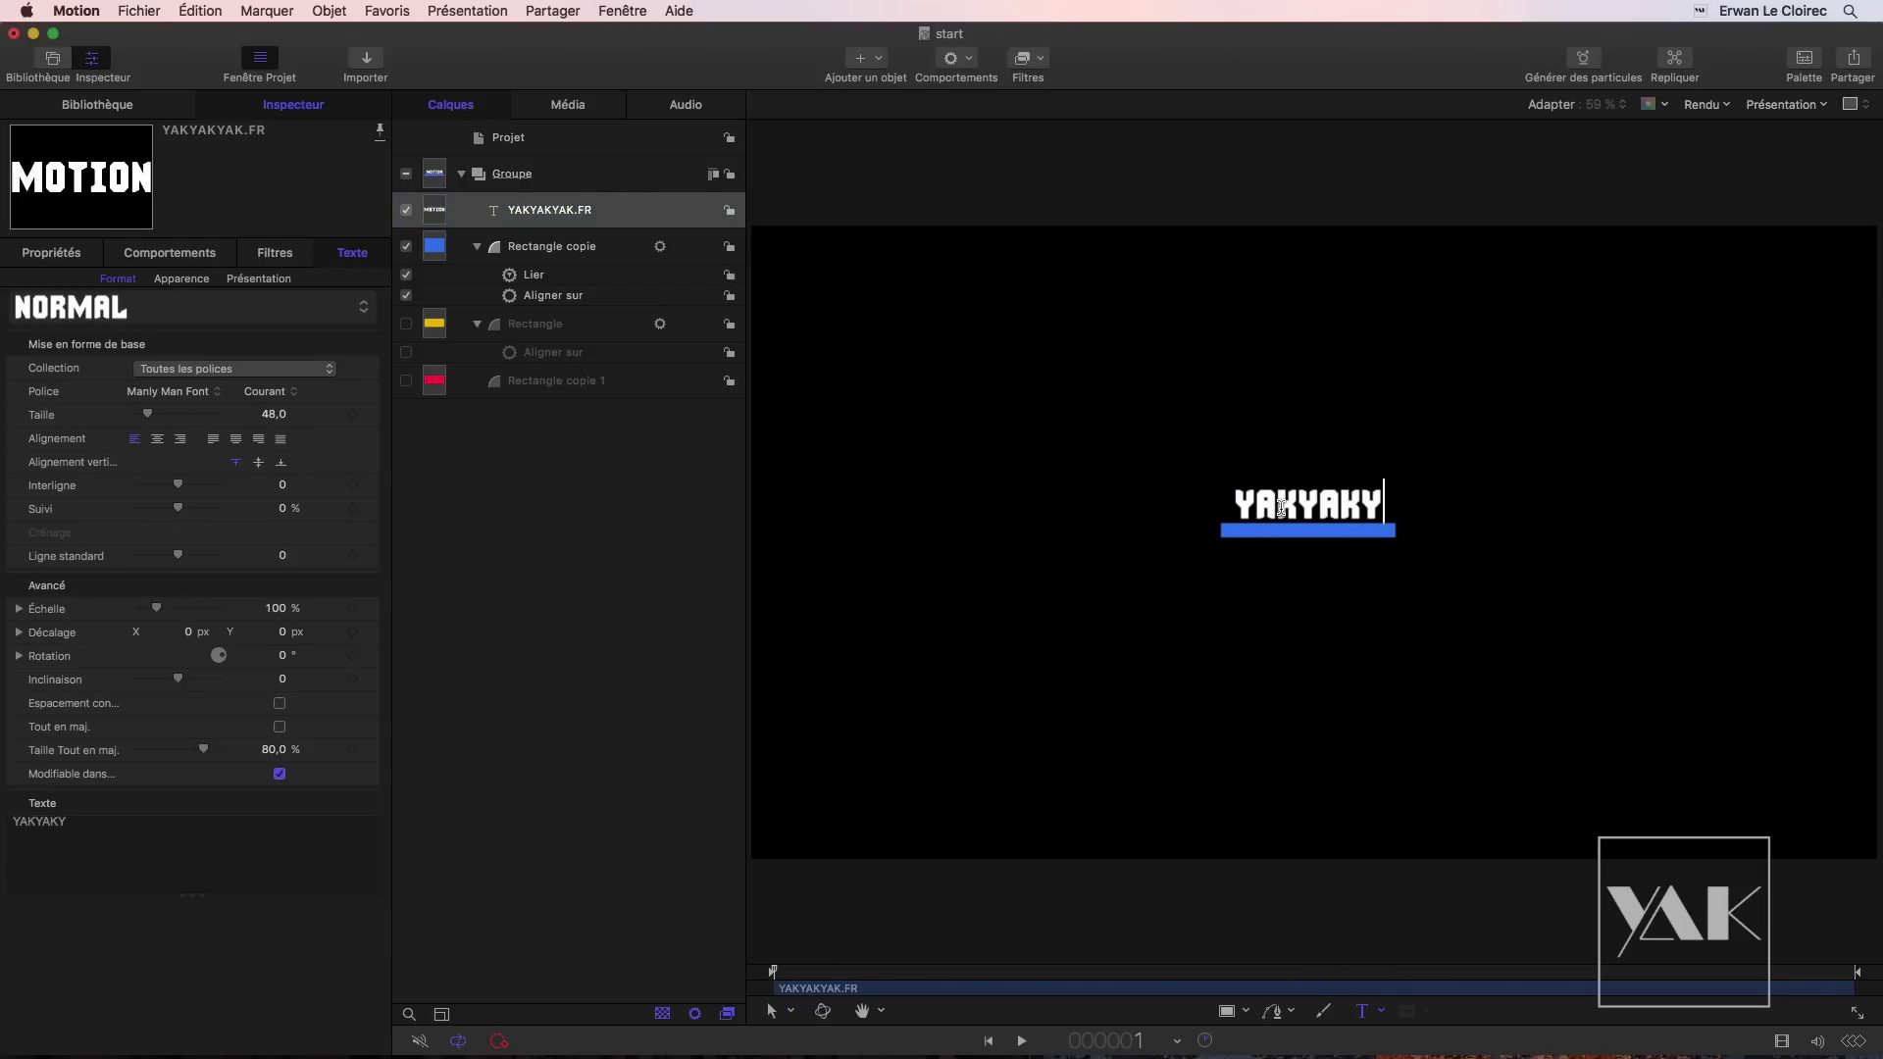
text(AK.FR)
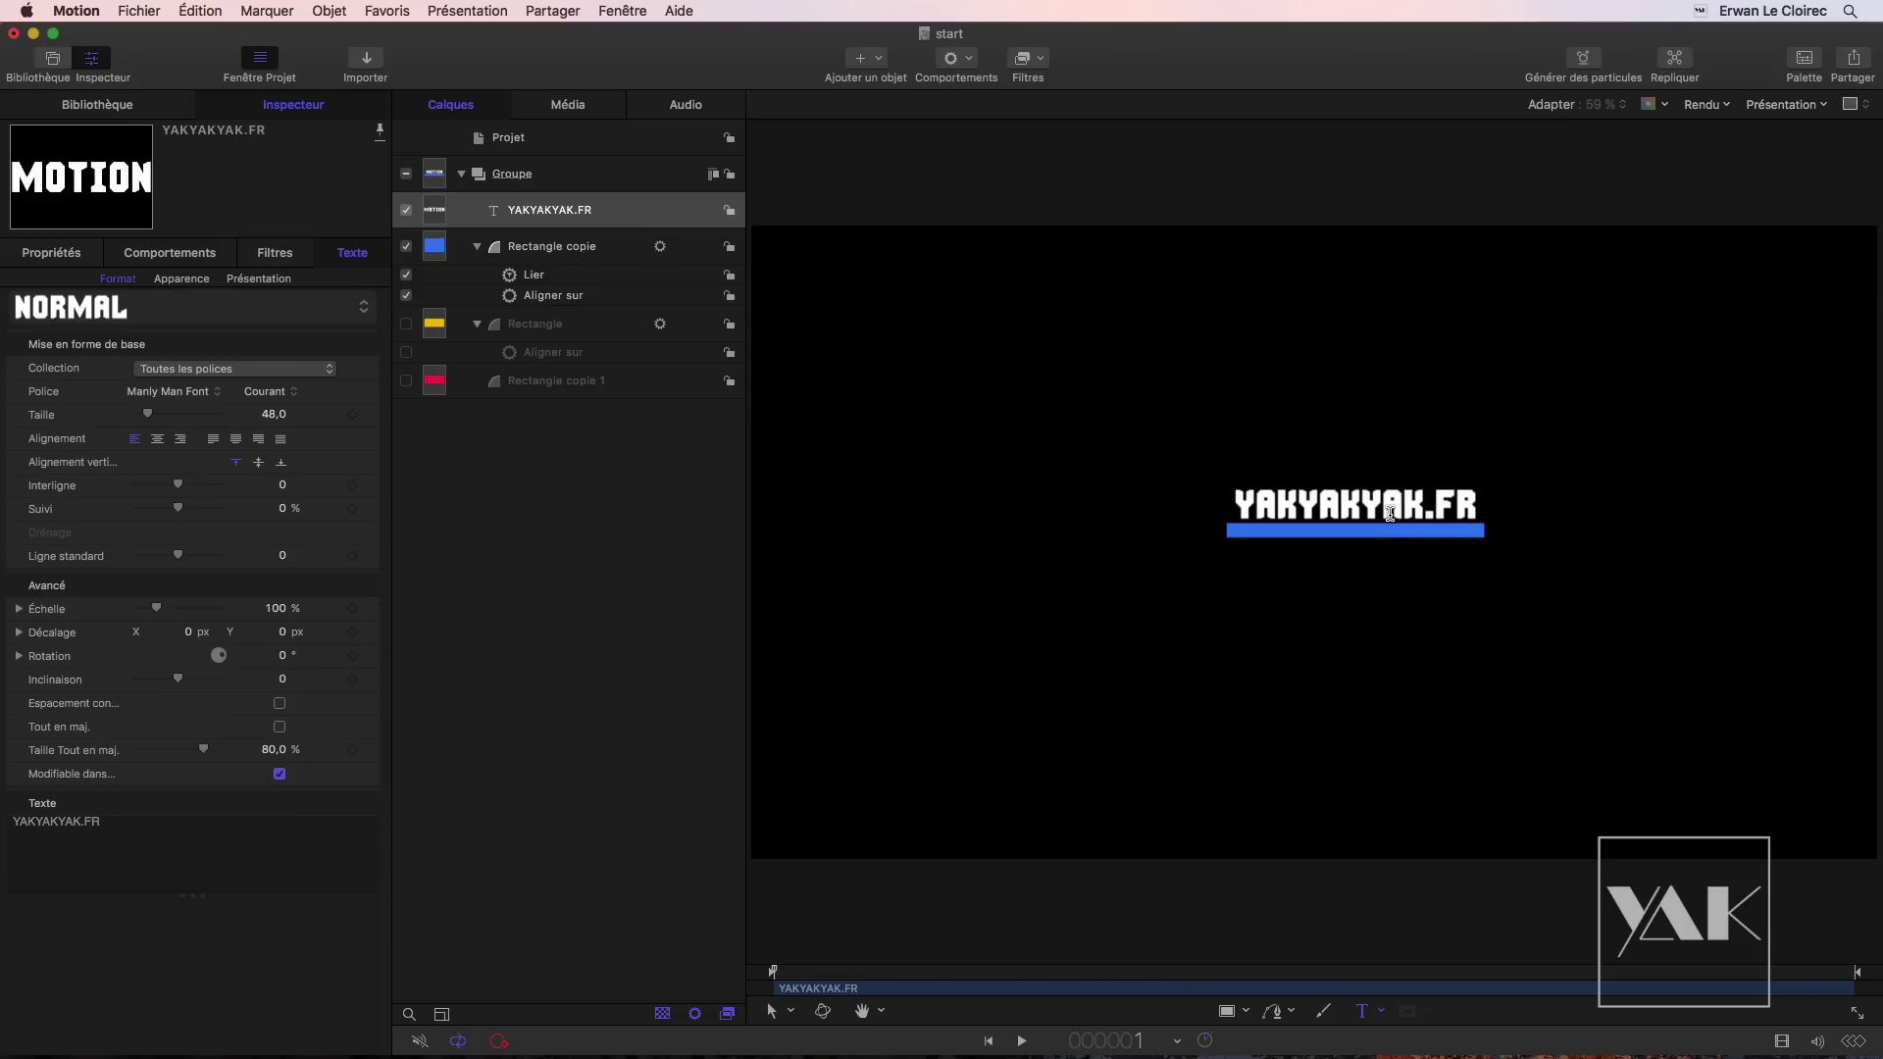
Step: Select the blue bar's Aligner sur behaviour for review, and replace the underlined text with "ALigner SUR"
click(571, 299)
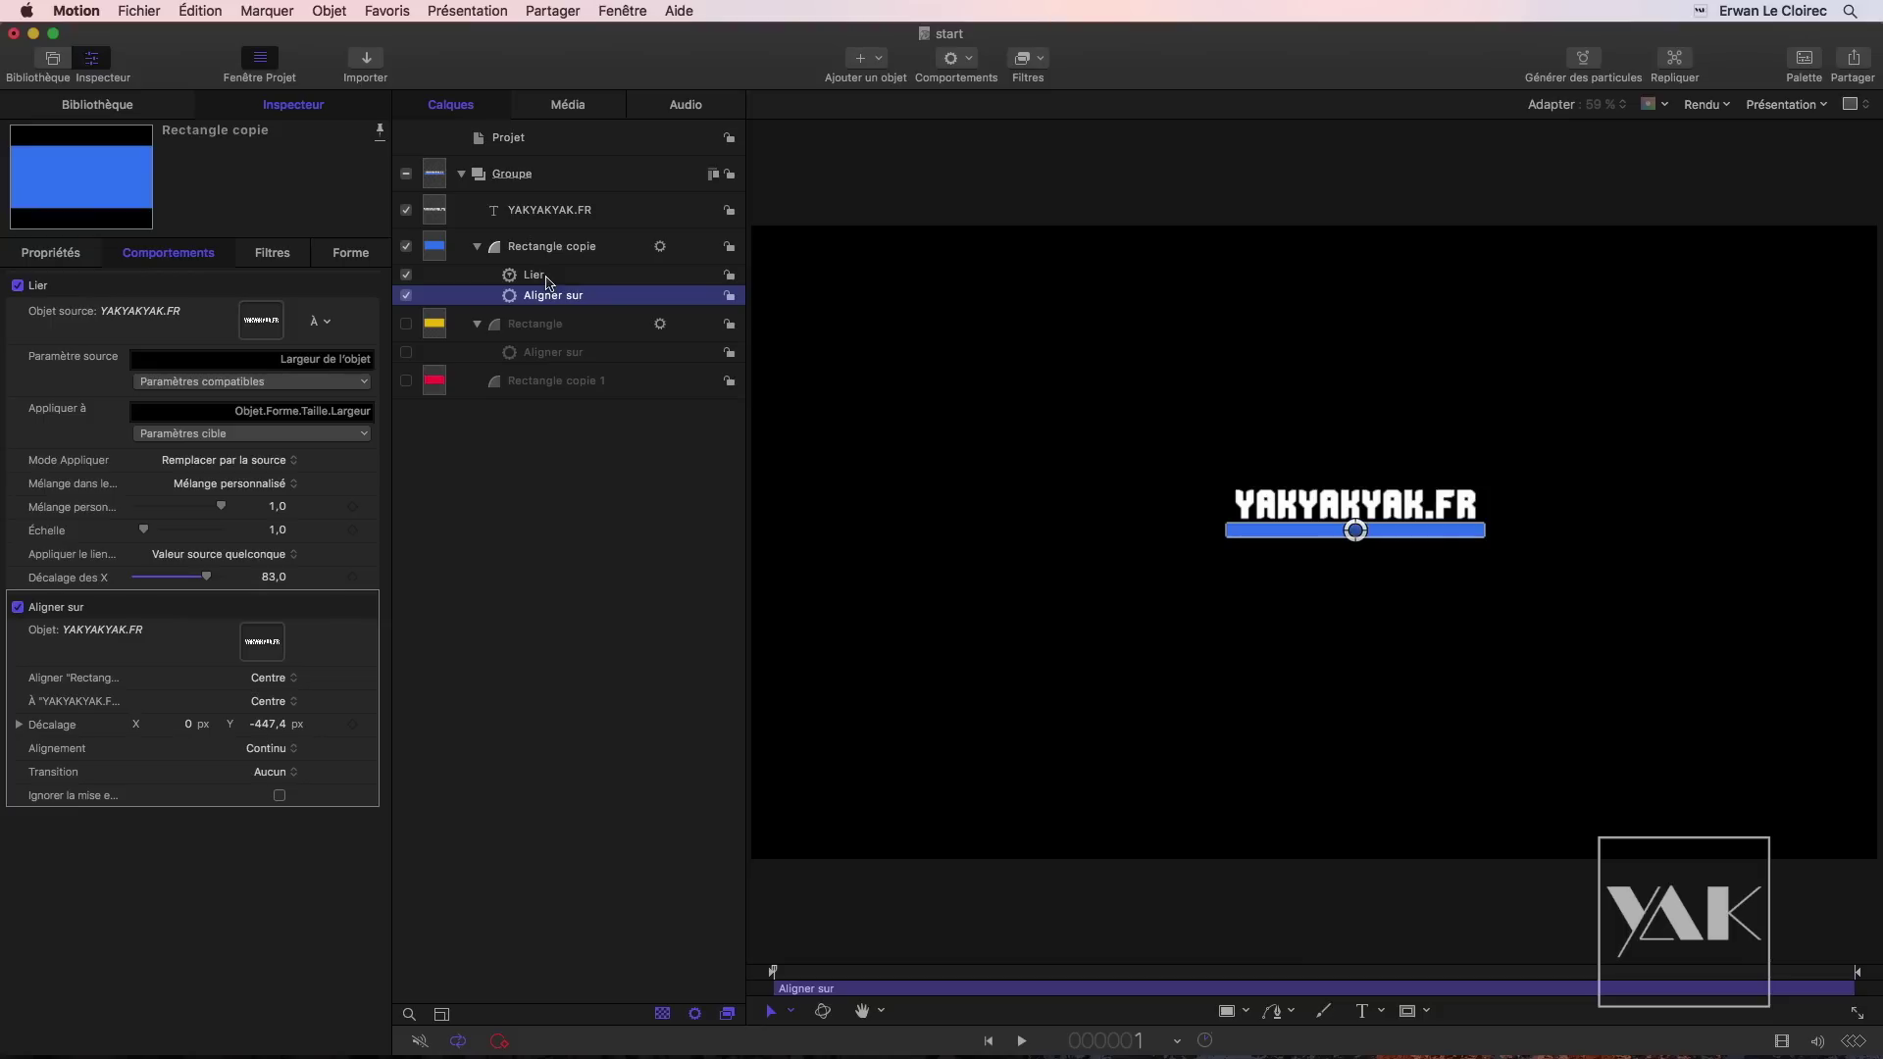
double_click(1367, 505)
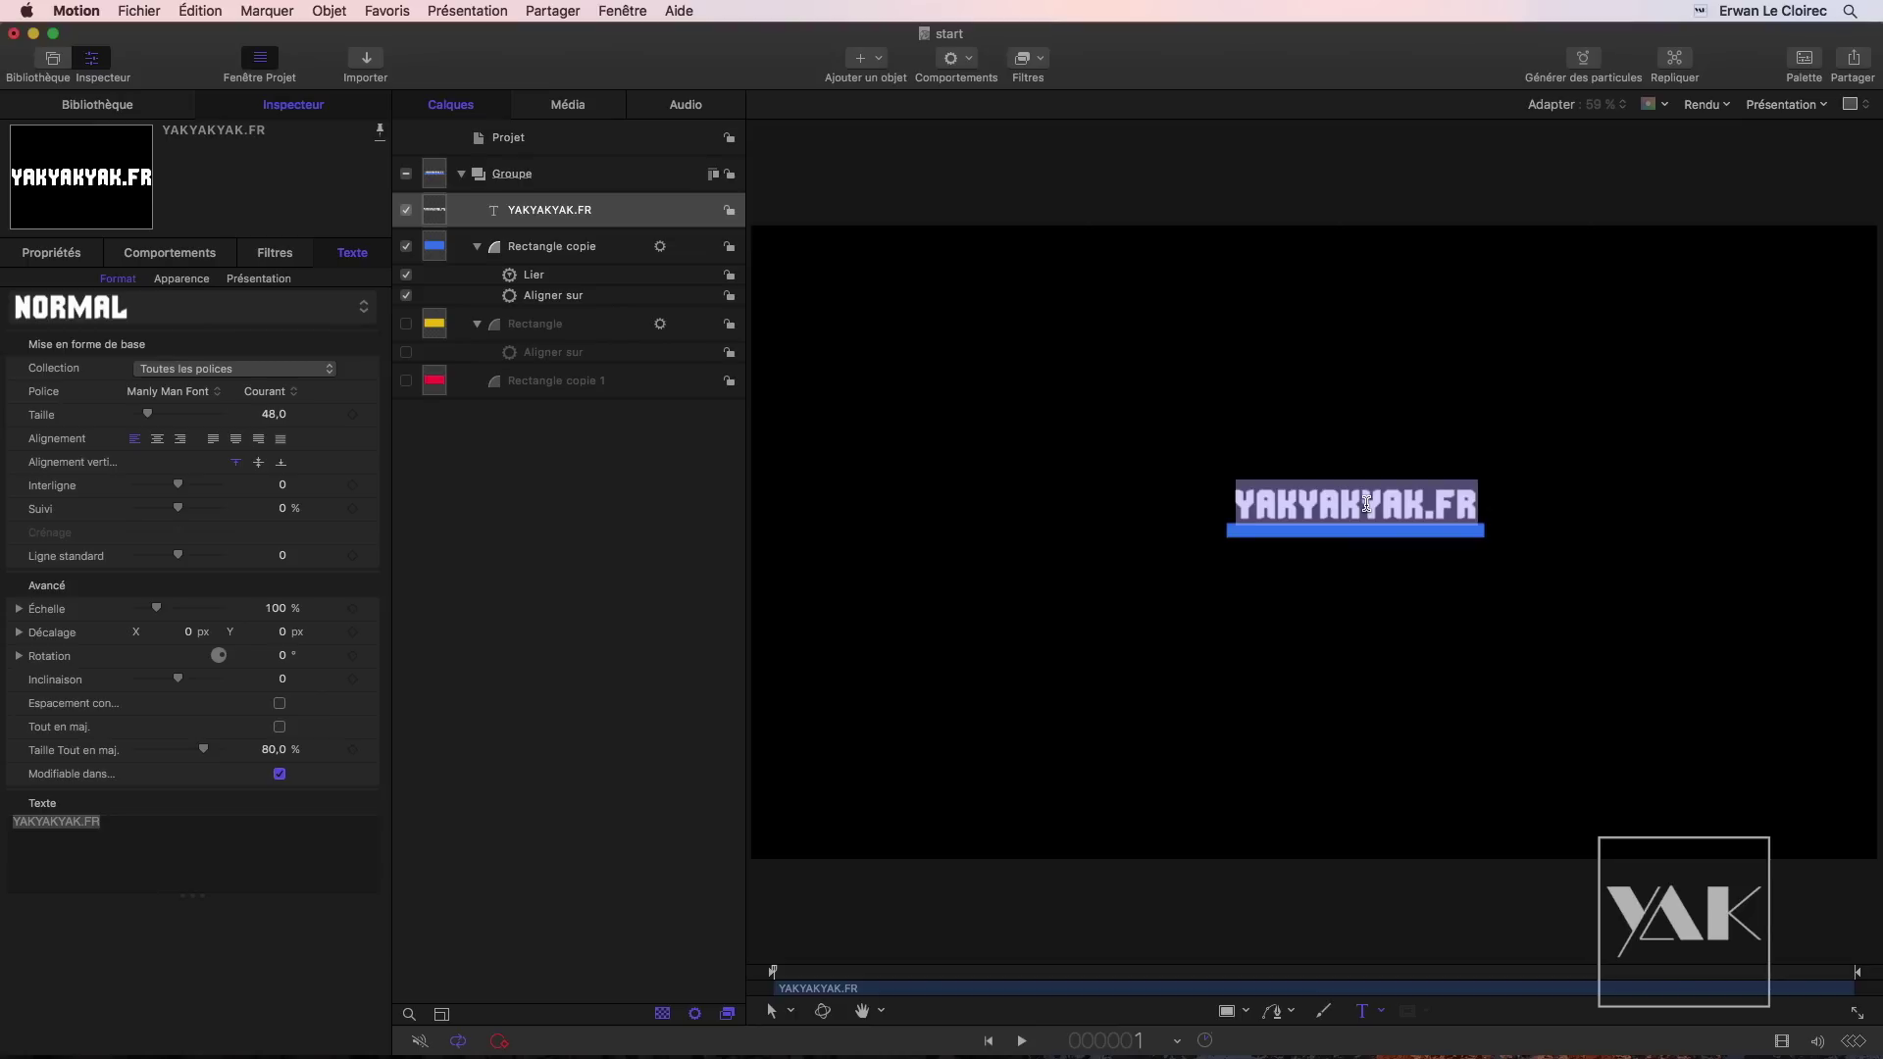
text(ALigner SUR)
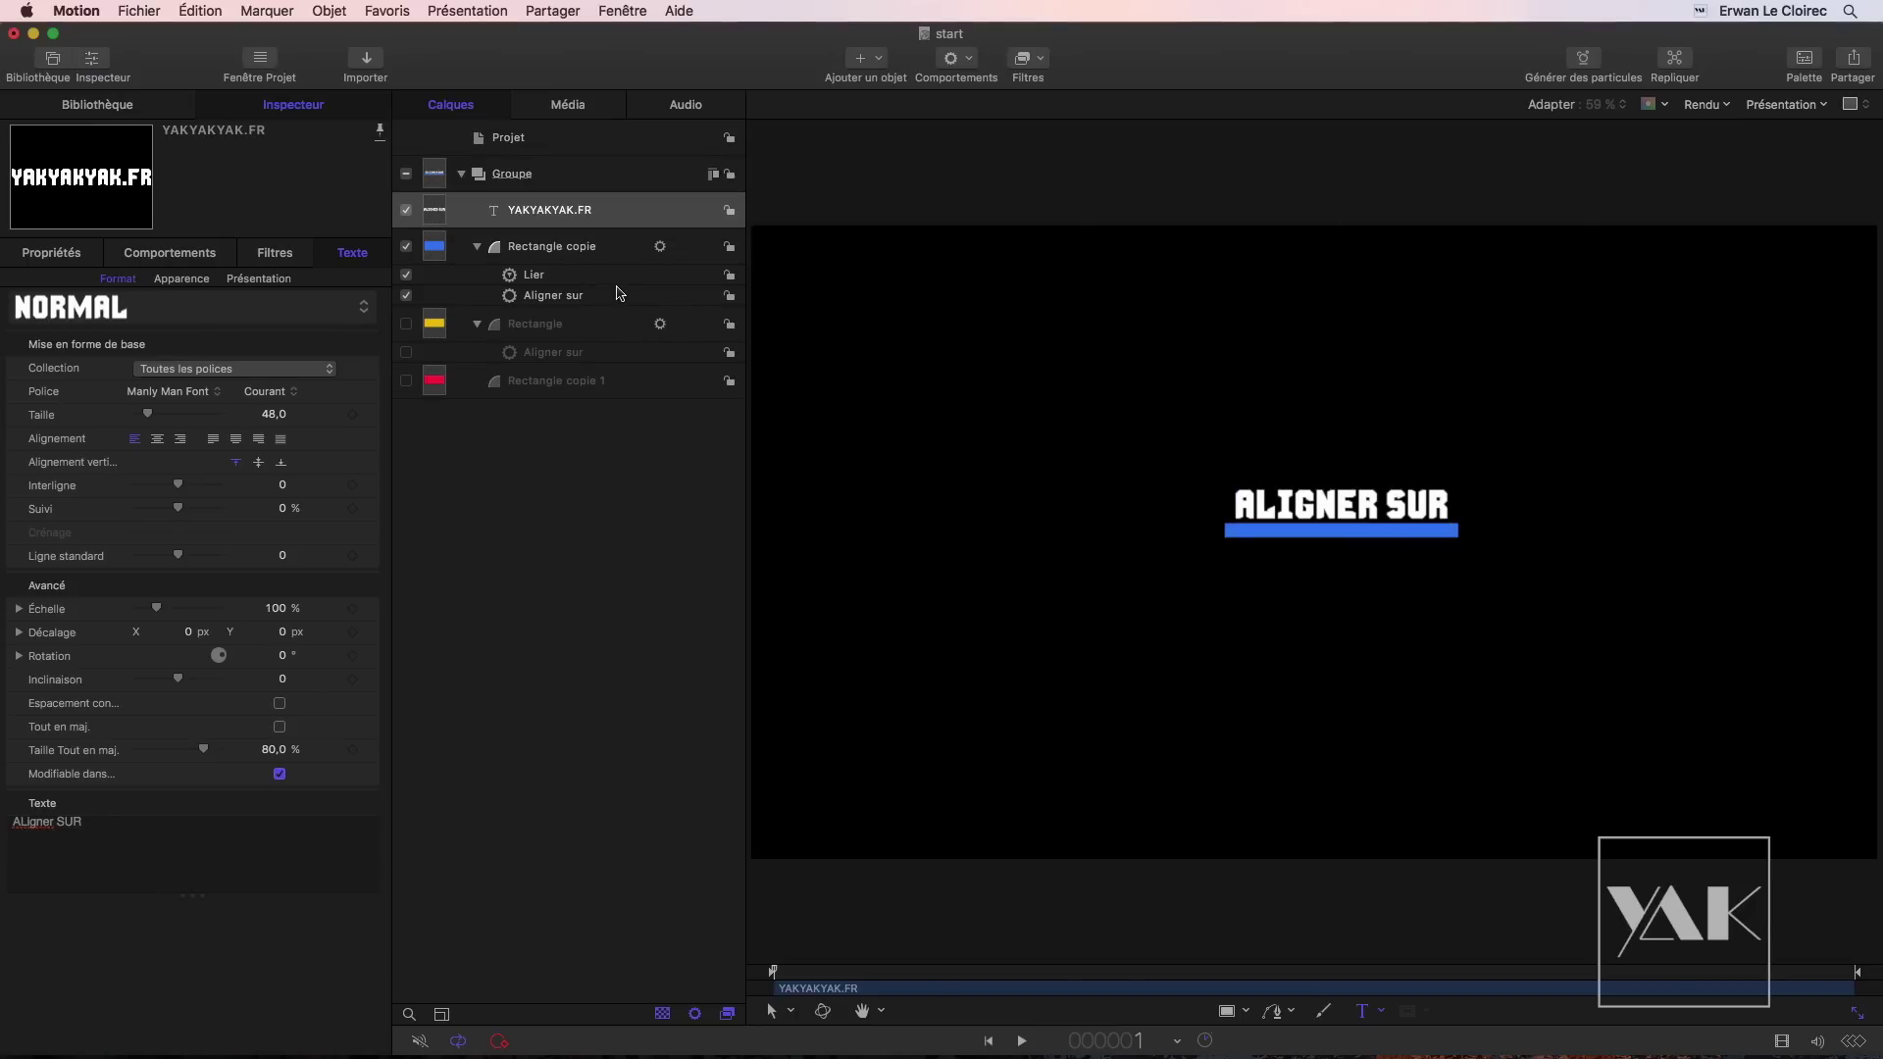
Step: Minimize the start project, switch to Election_comportement_alignersur, and play its animation before returning to the first frame
click(33, 34)
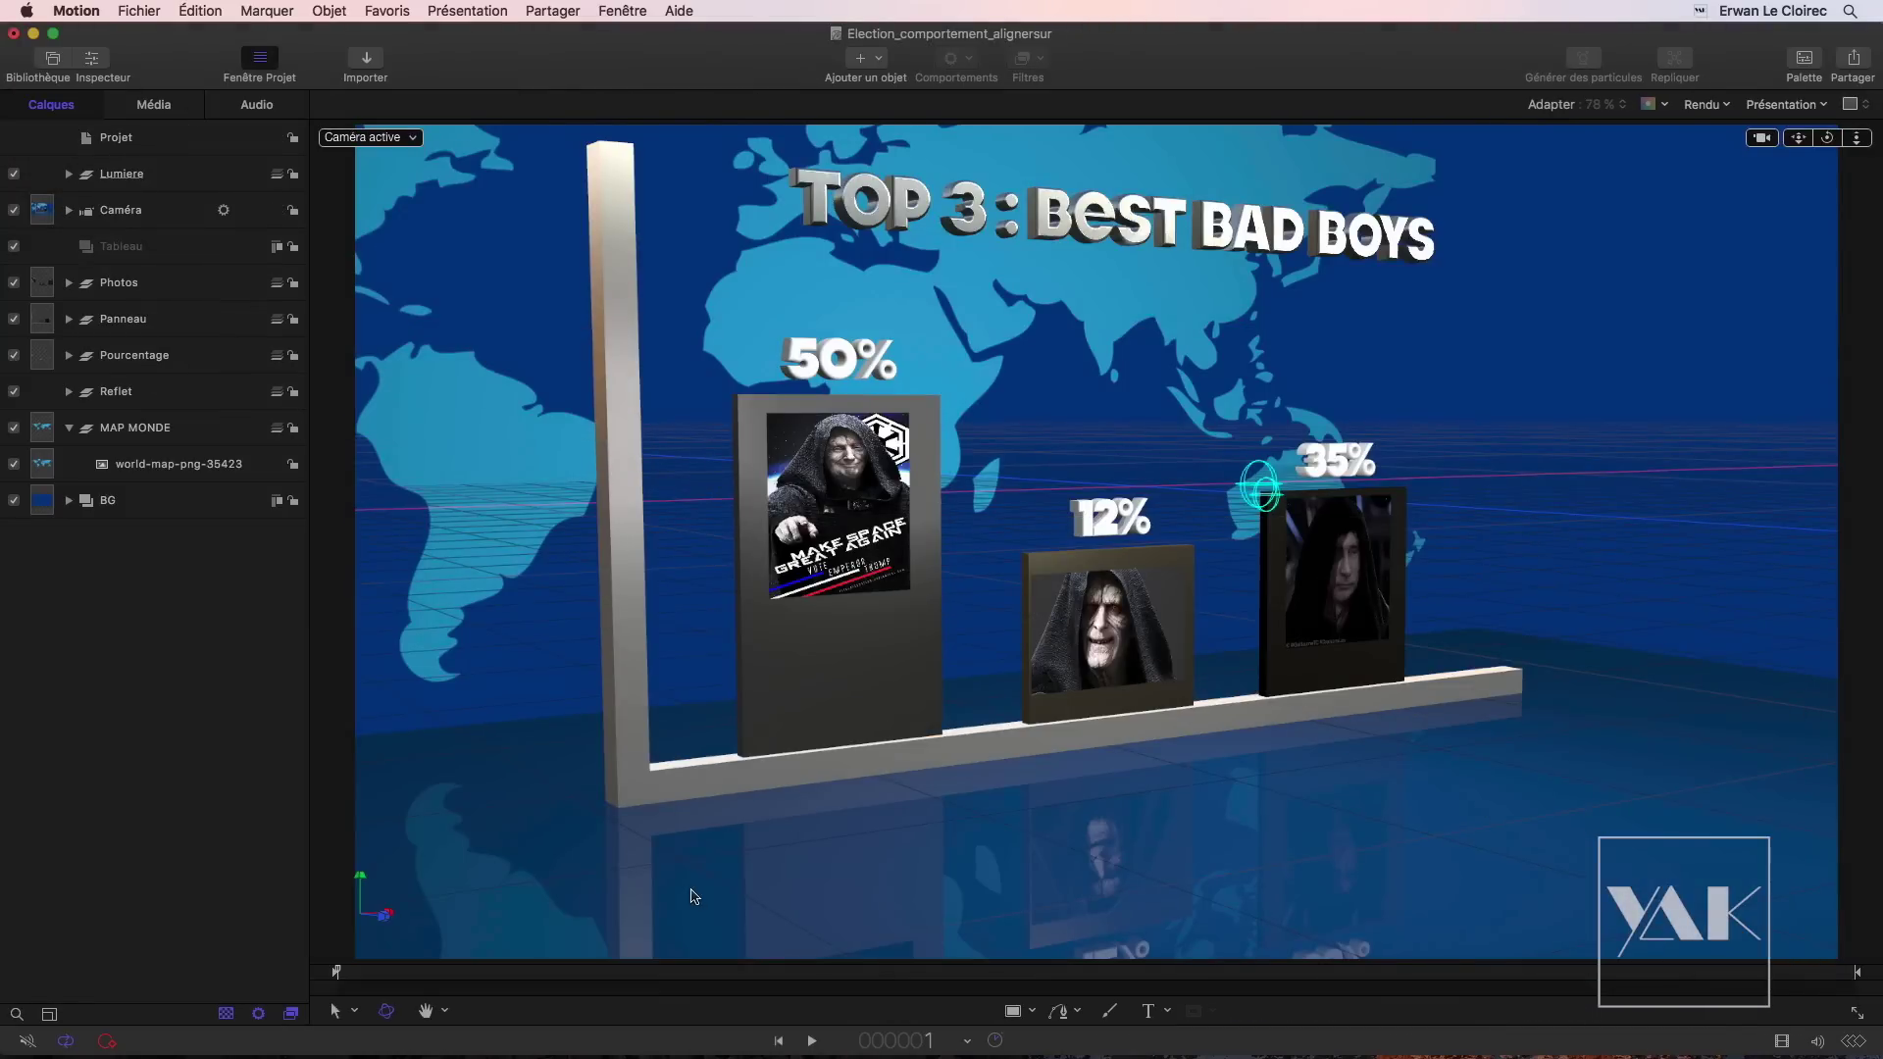
key(space)
drag(760, 971, 299, 907)
Step: Expand the Panneau group and lower the top edge of the Candidat 1 panel to about the 35% panel's height
click(69, 319)
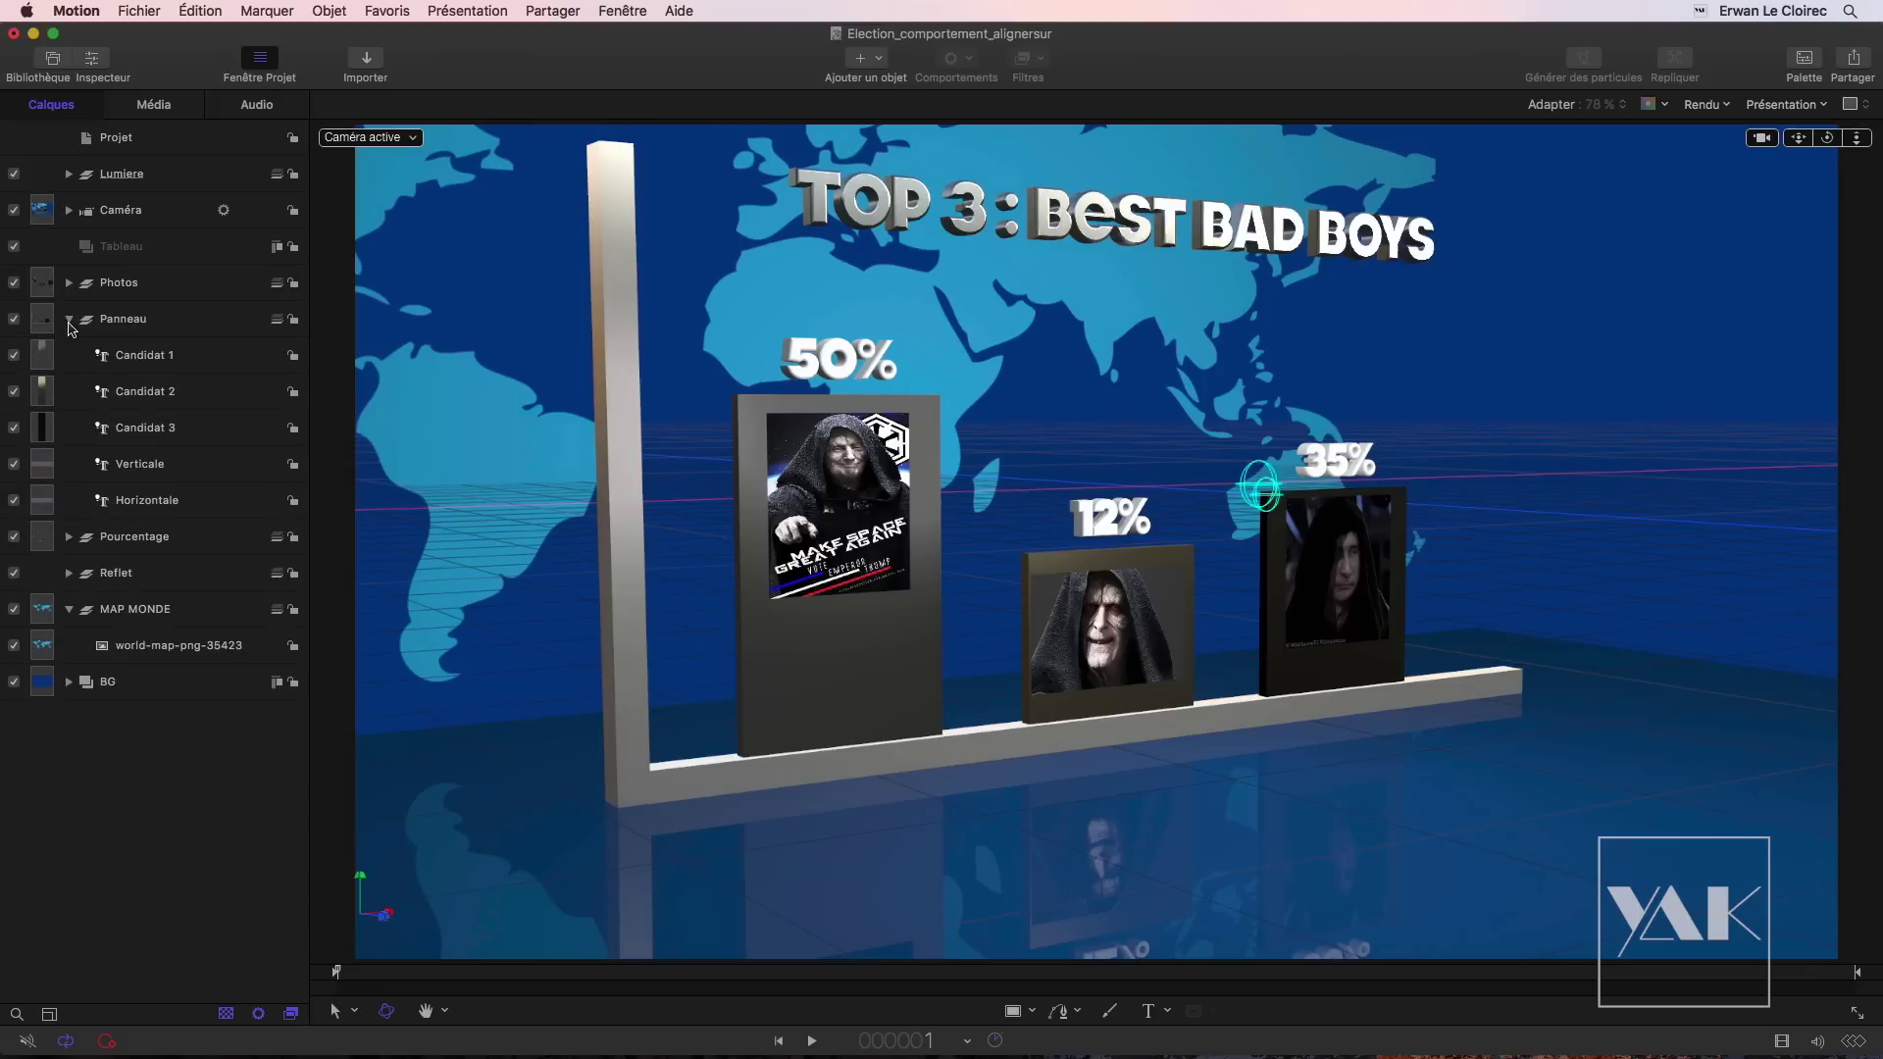
click(152, 367)
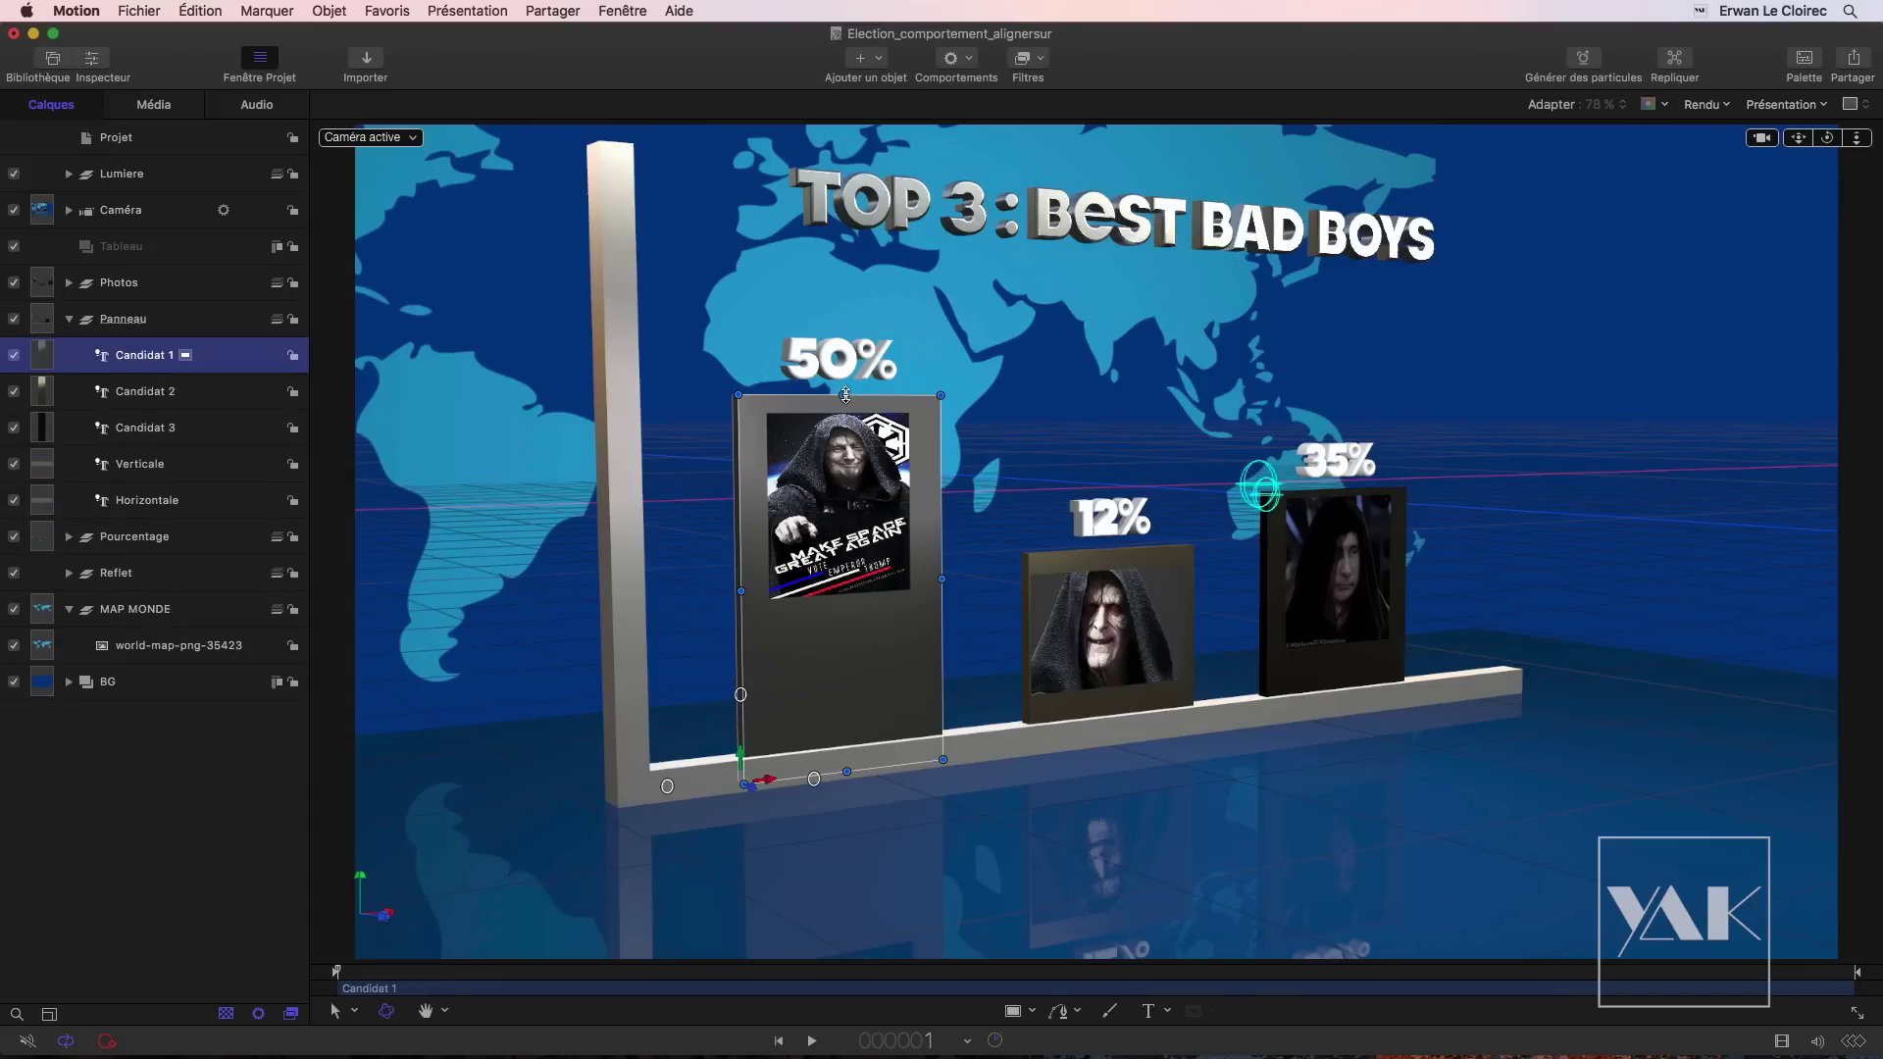
drag(843, 396, 814, 483)
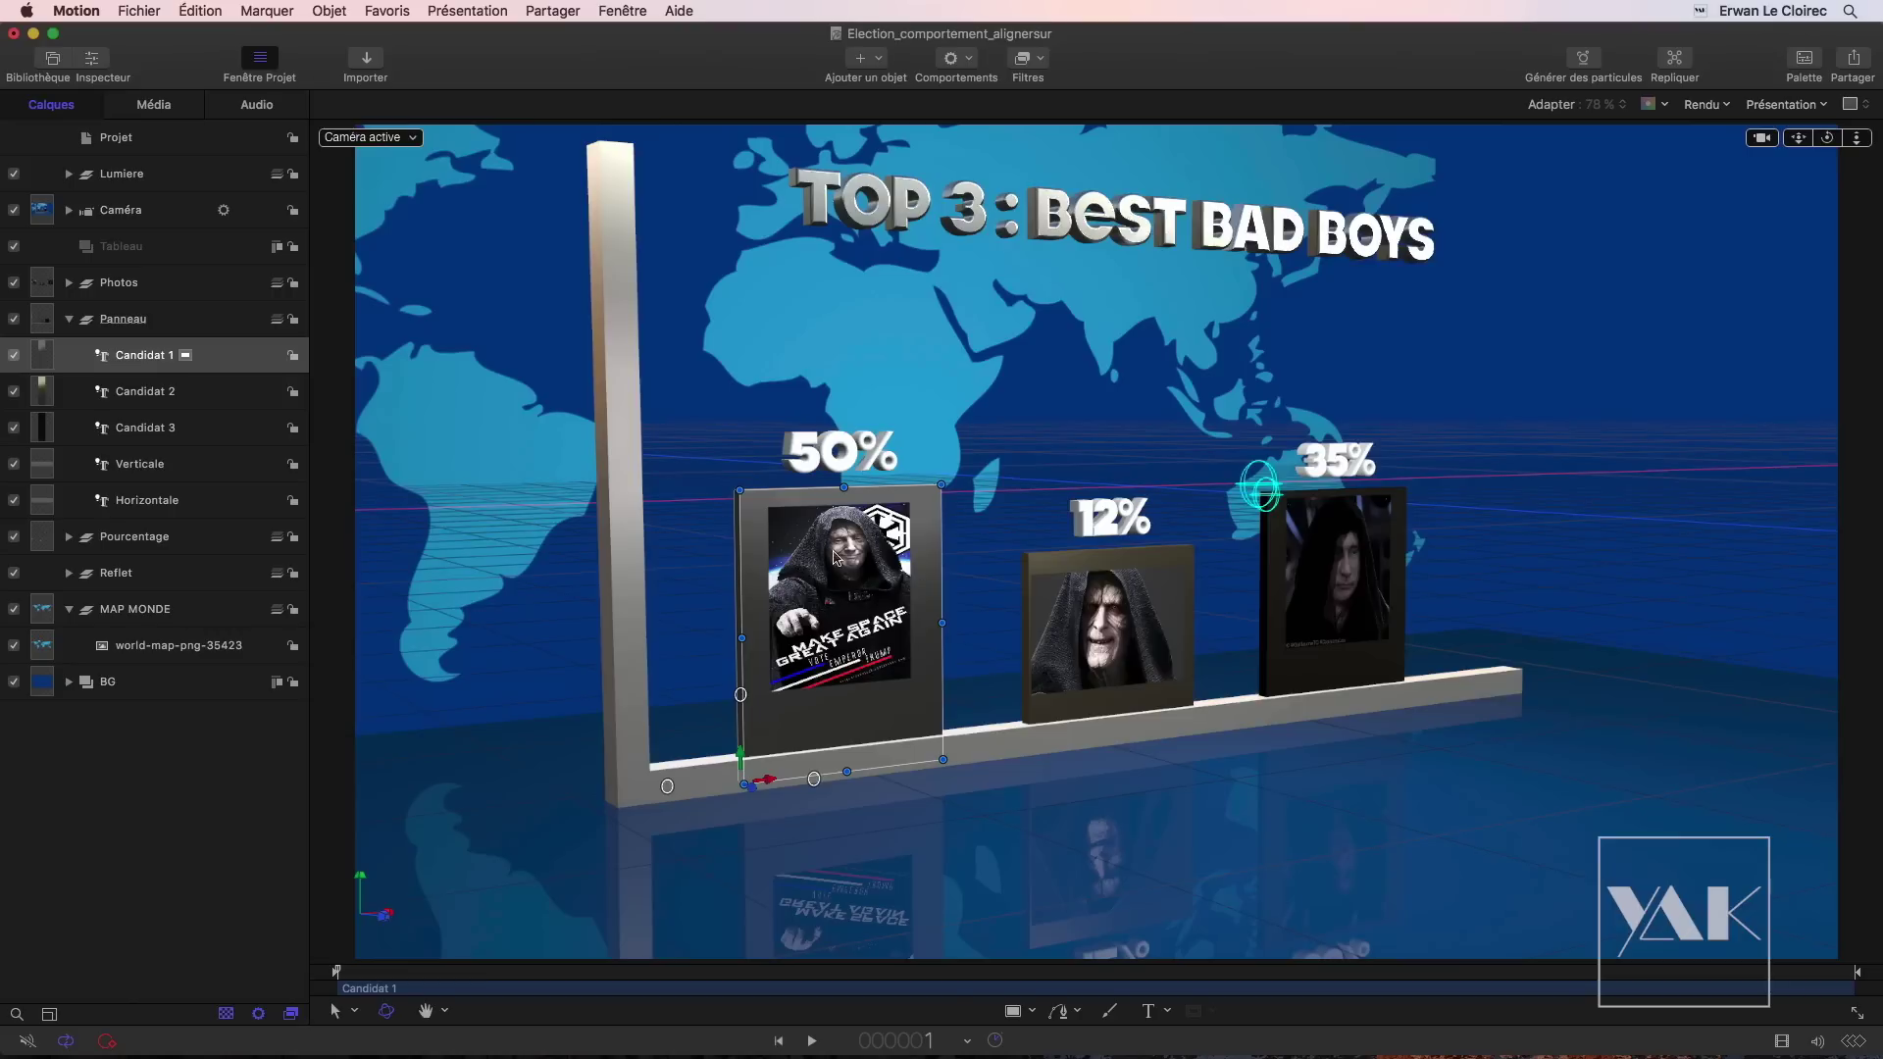
Step: At frame 185, raise the top edge of the Candidat 1 panel and slightly raise that of Candidat 2
click(1102, 565)
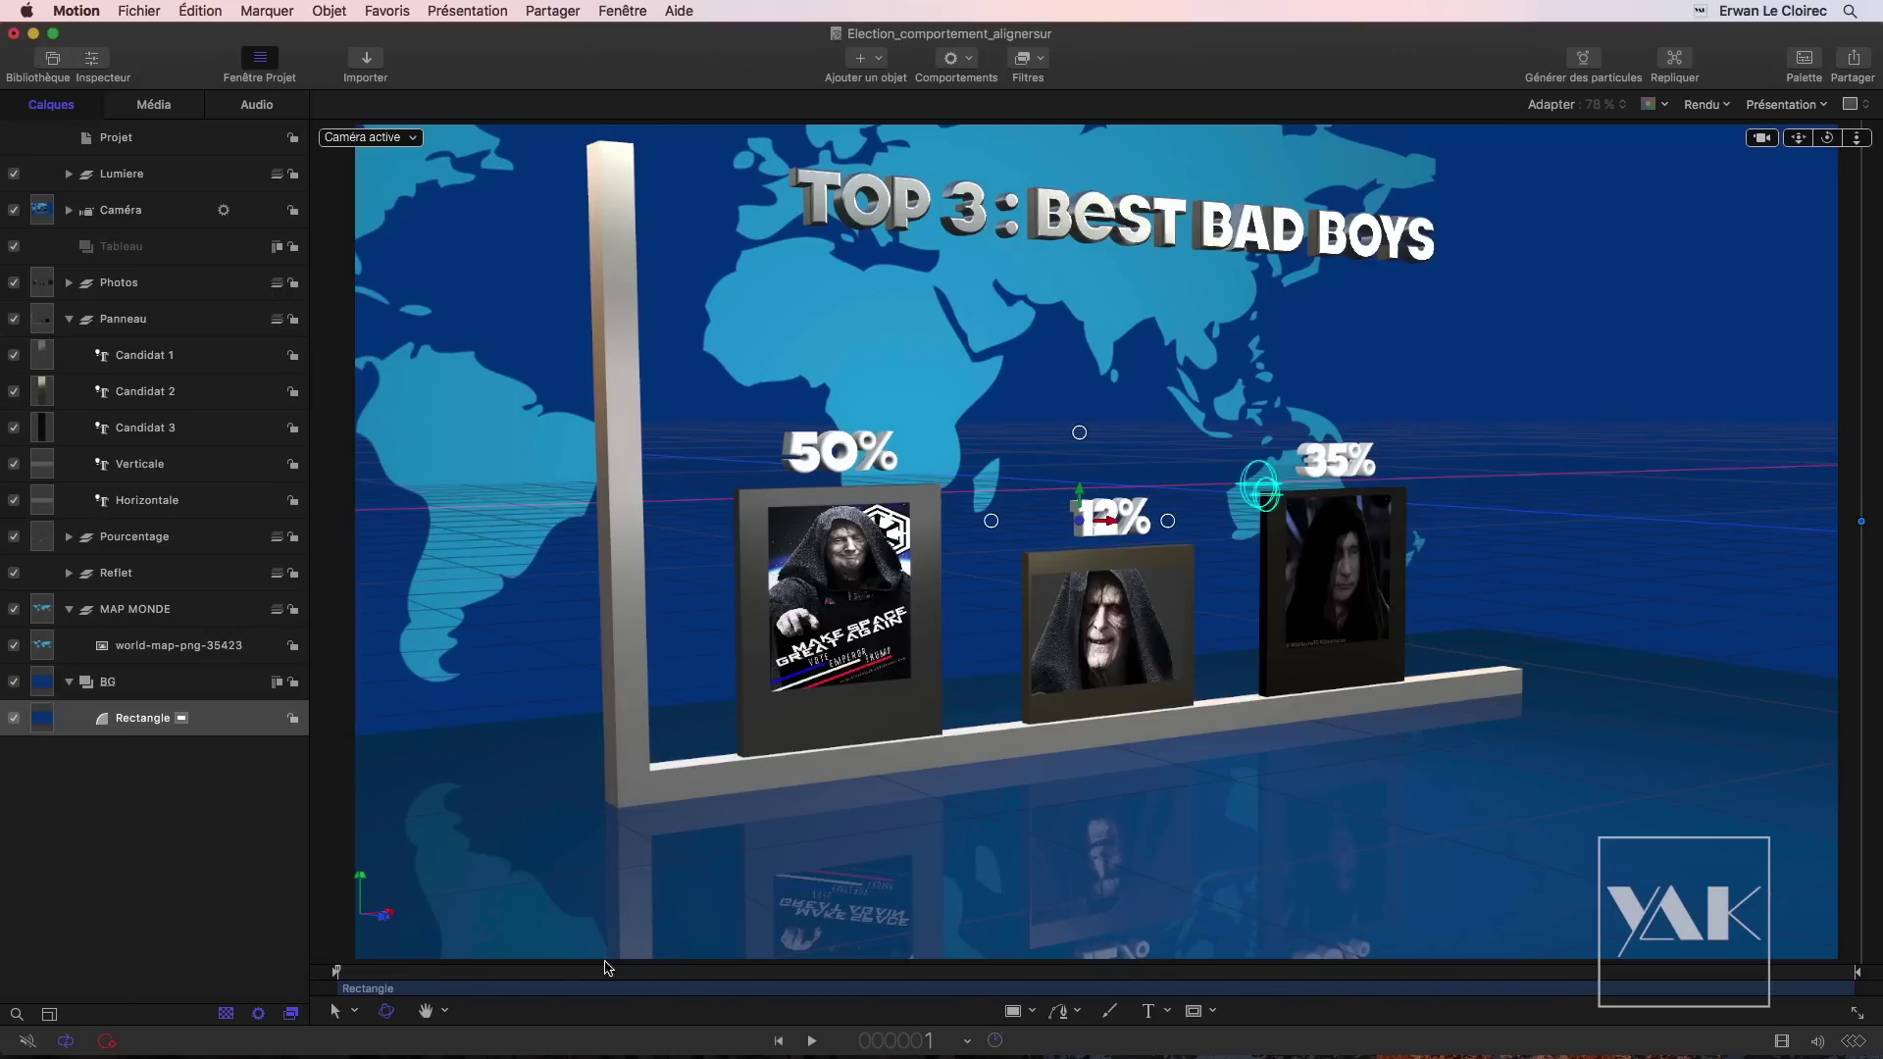
drag(410, 965, 1454, 921)
drag(1827, 137, 1755, 174)
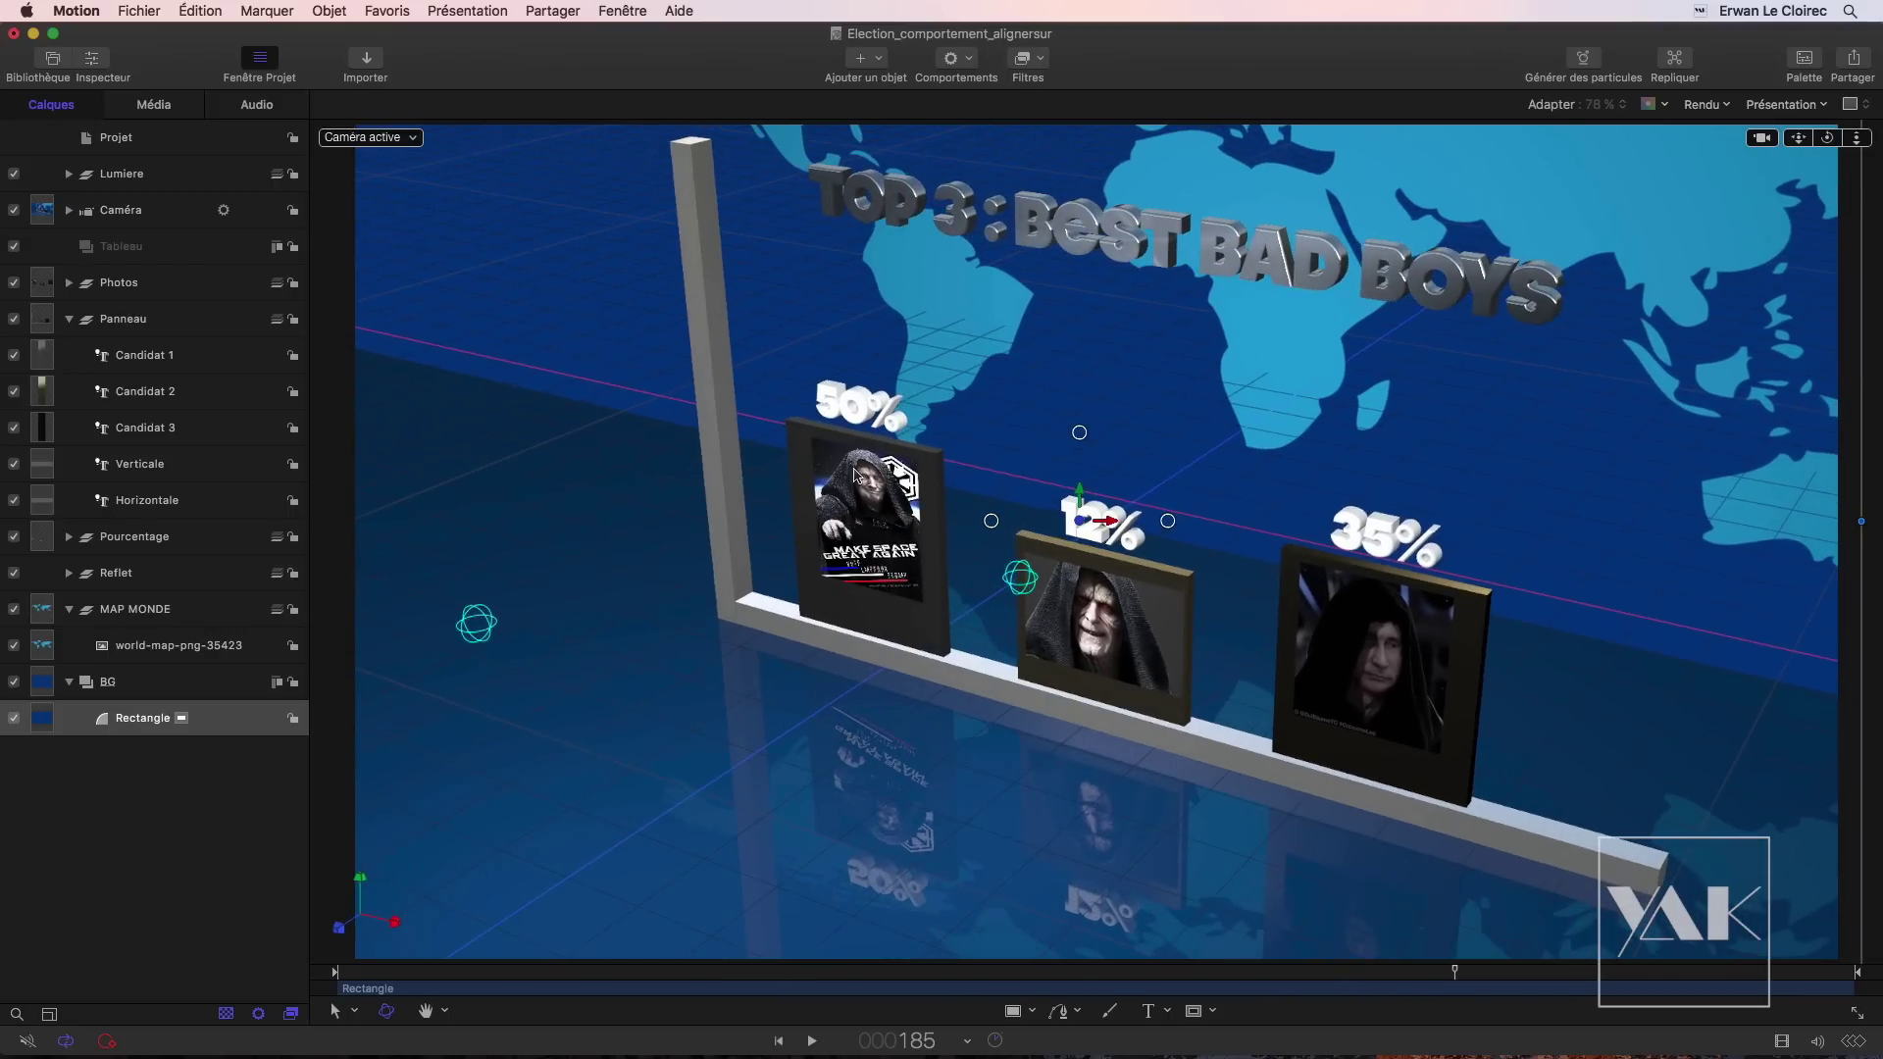
click(144, 355)
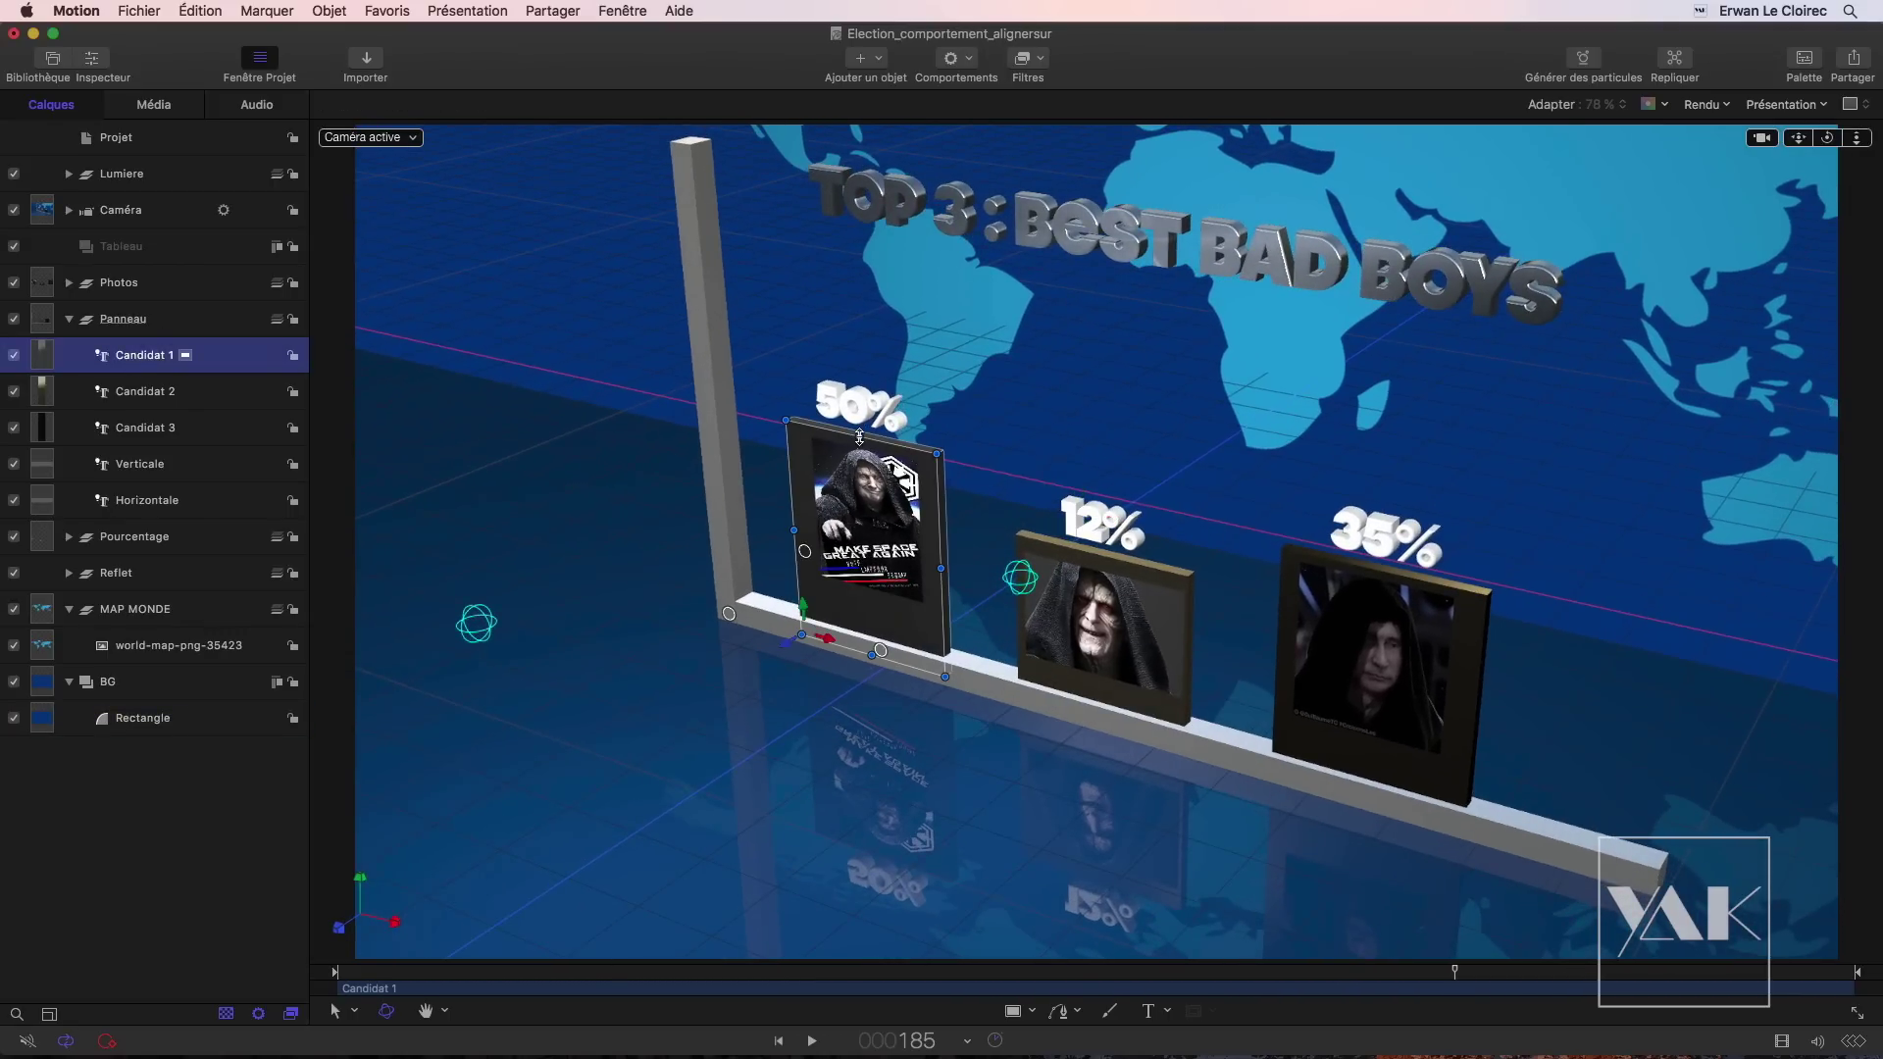
drag(860, 438, 870, 357)
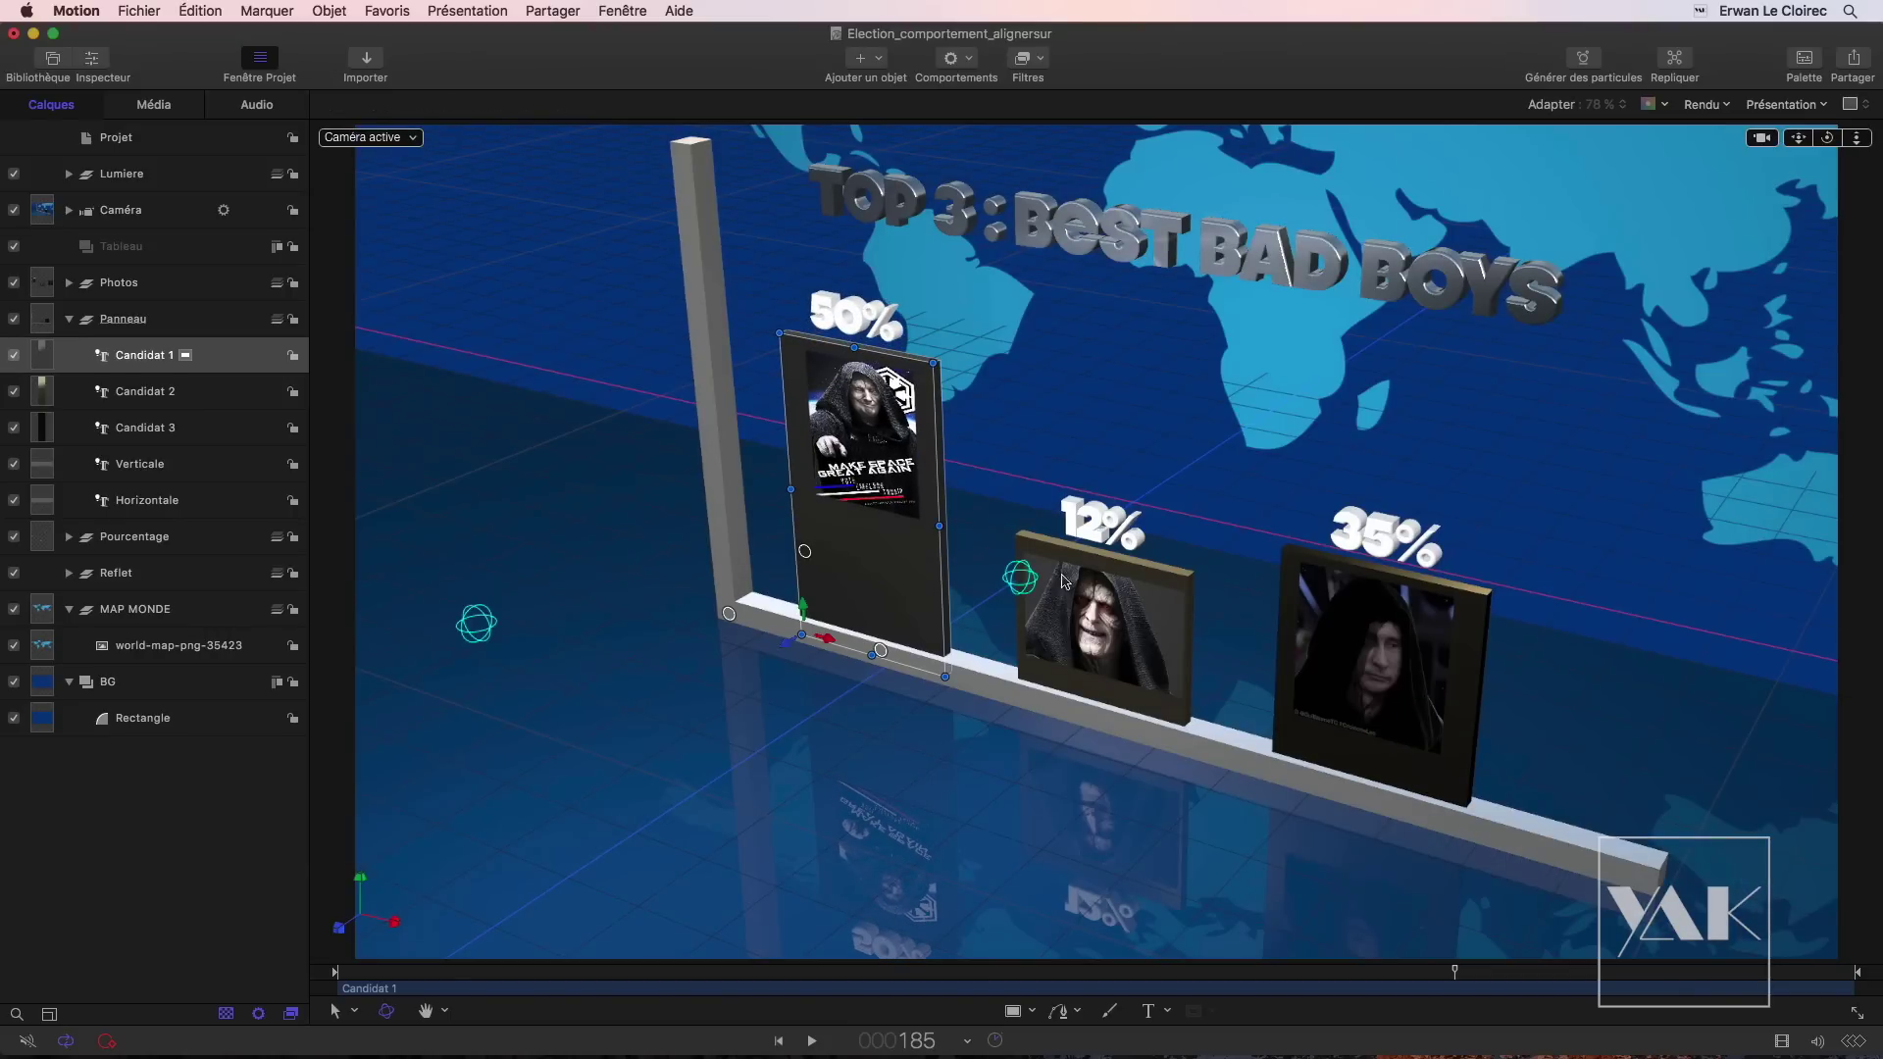
click(1141, 579)
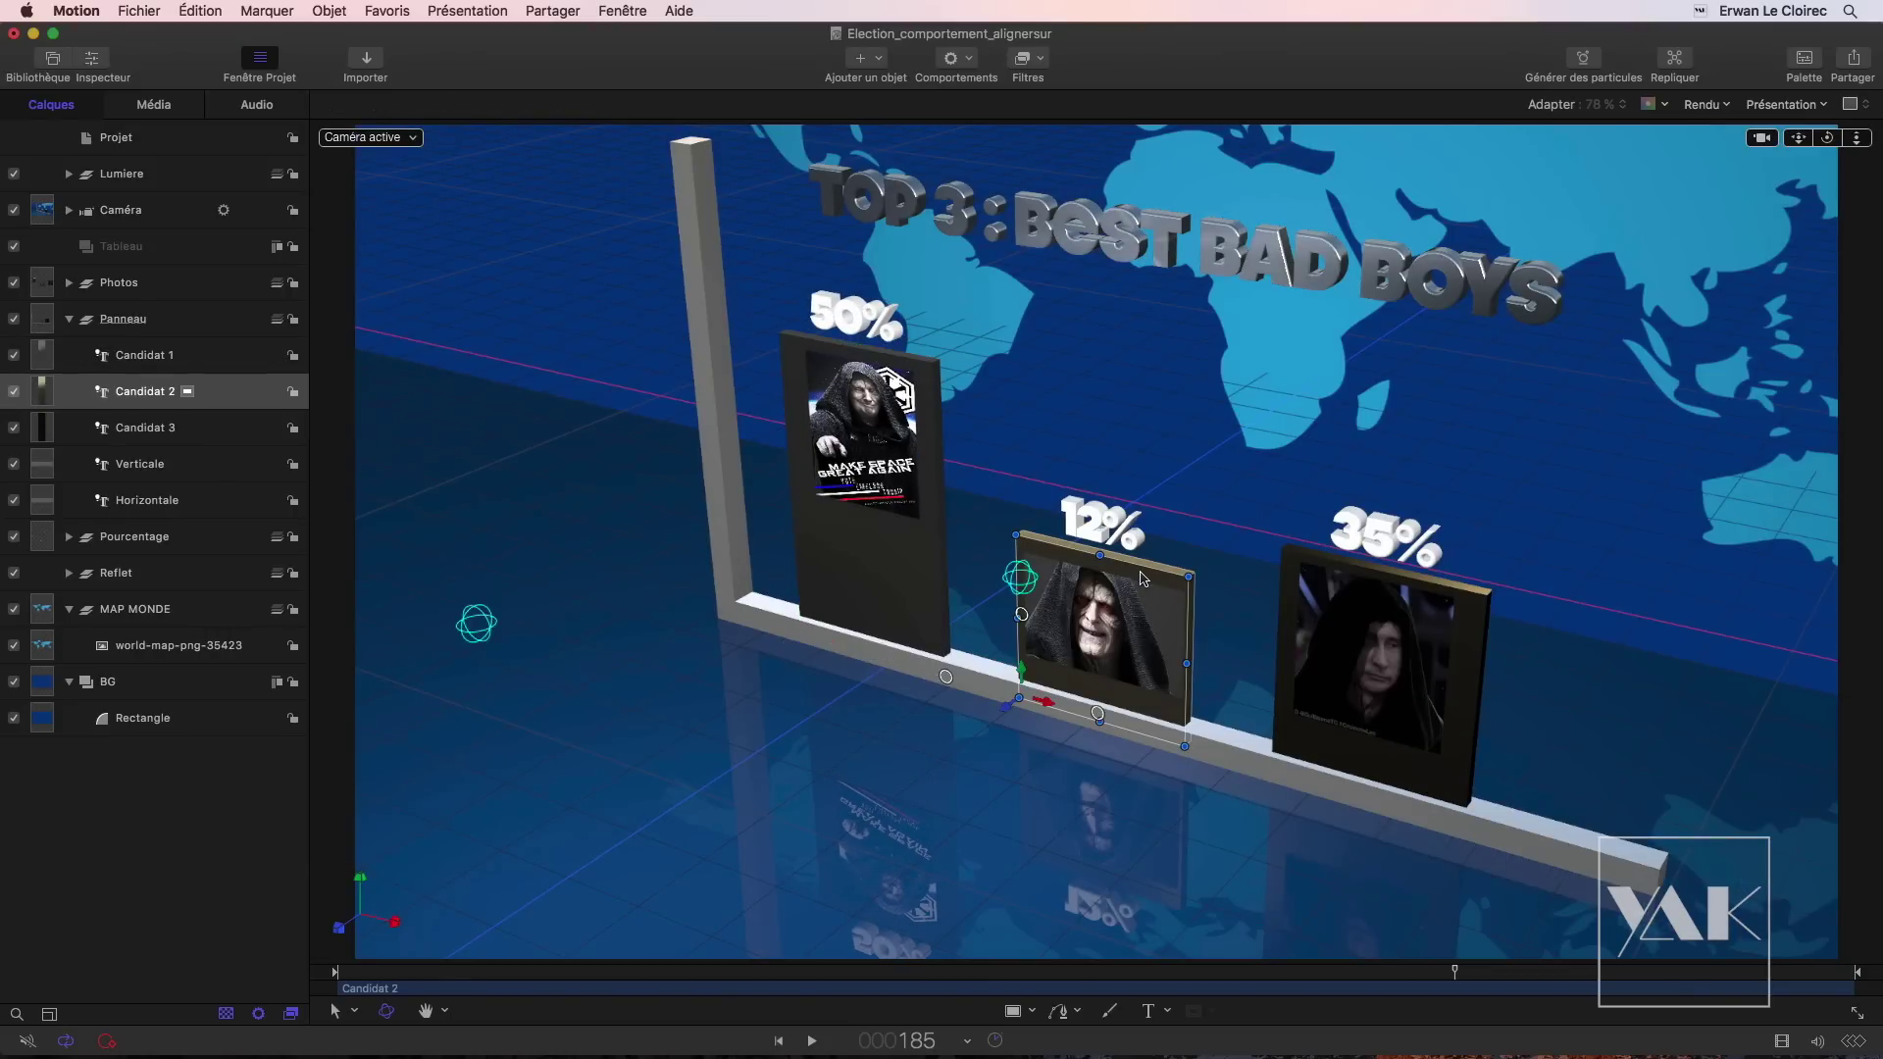
mouse_move(1099, 559)
mouse_down()
mouse_move(1114, 476)
mouse_move(1093, 552)
mouse_up()
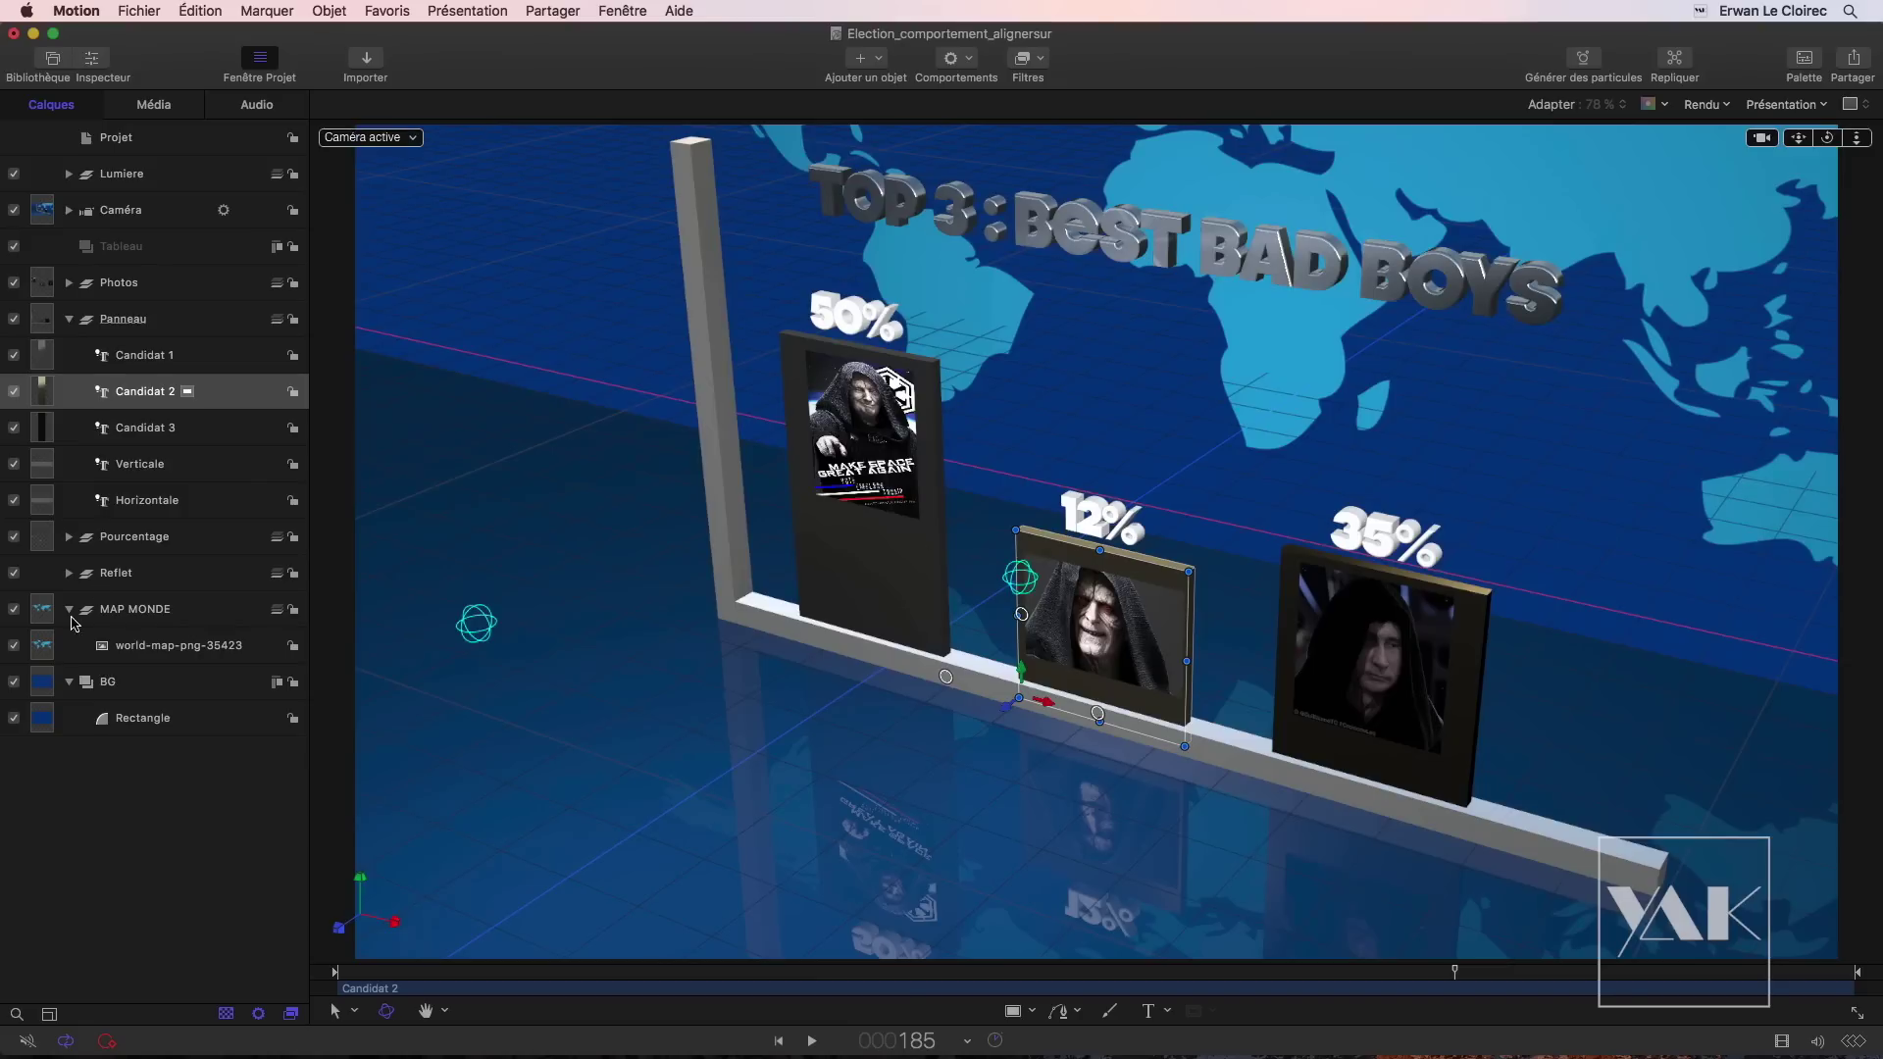
Step: Add the standard animation behaviour Aligner sur to the maxresdefault image in the Photos group
click(69, 282)
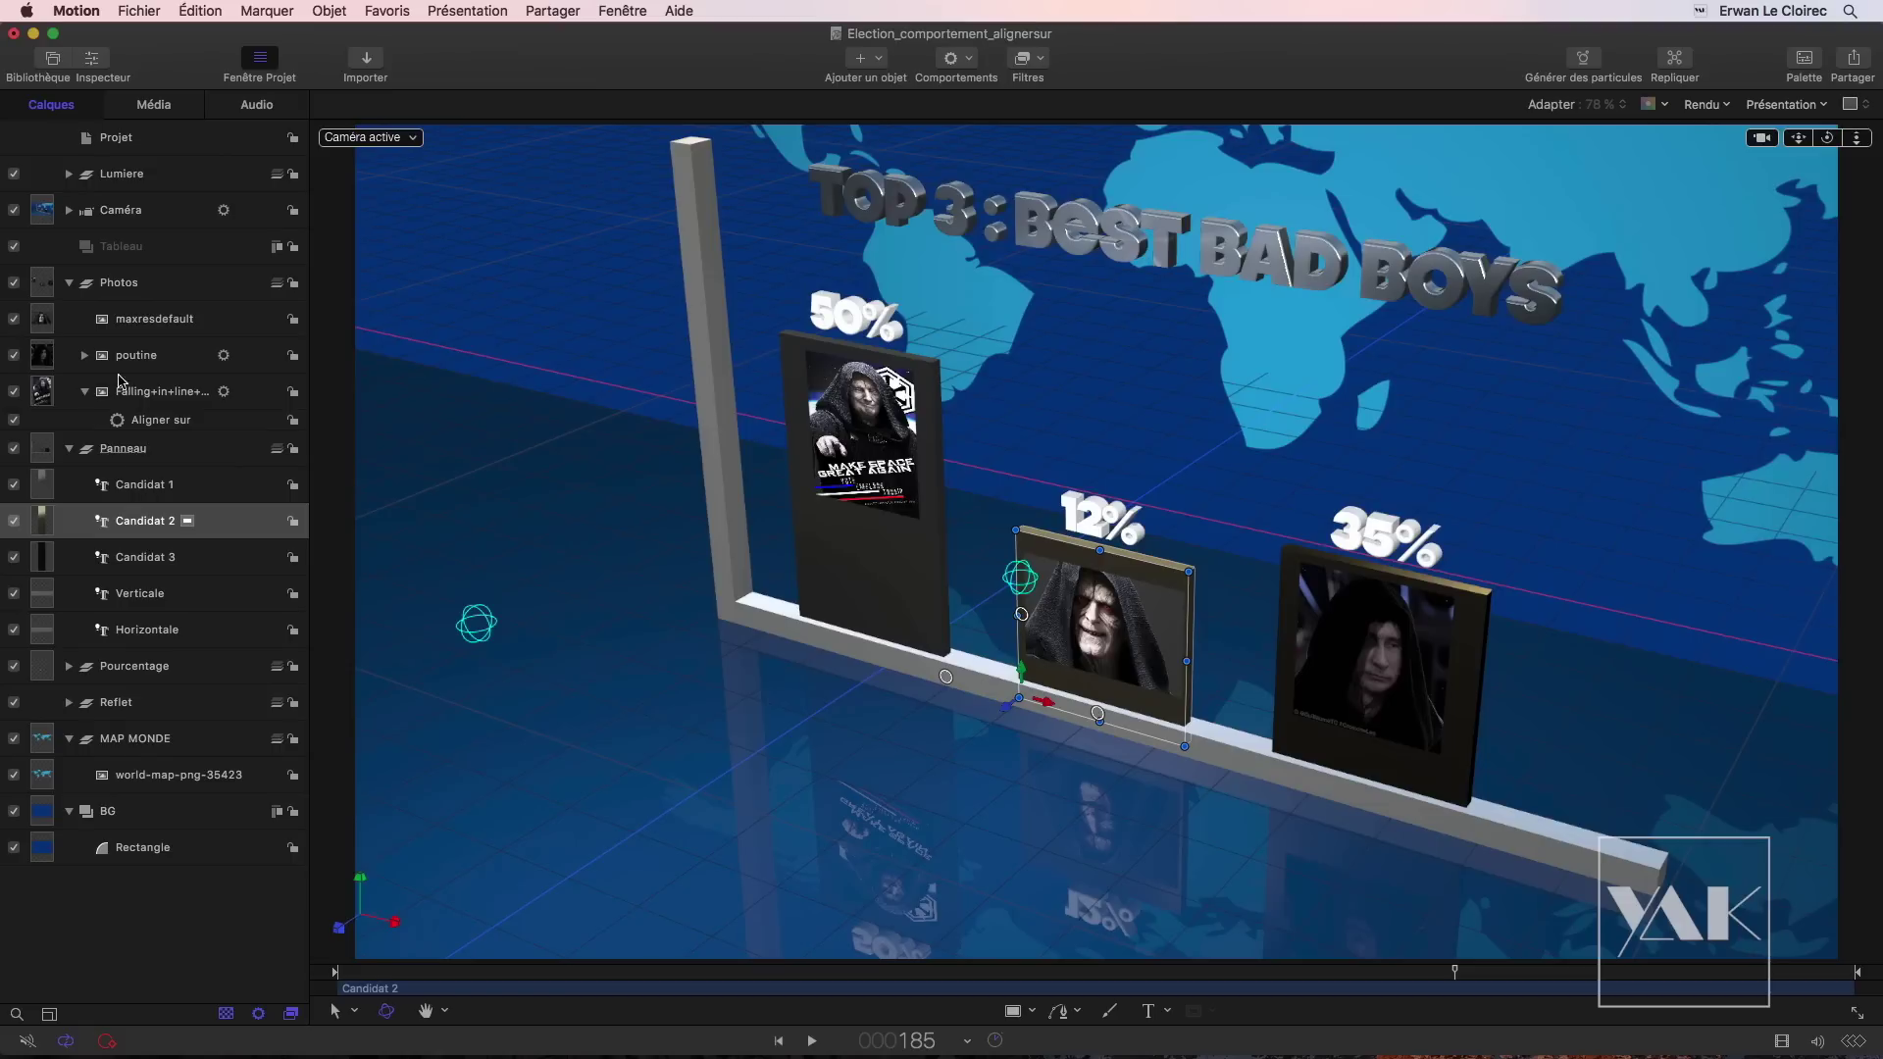
click(142, 323)
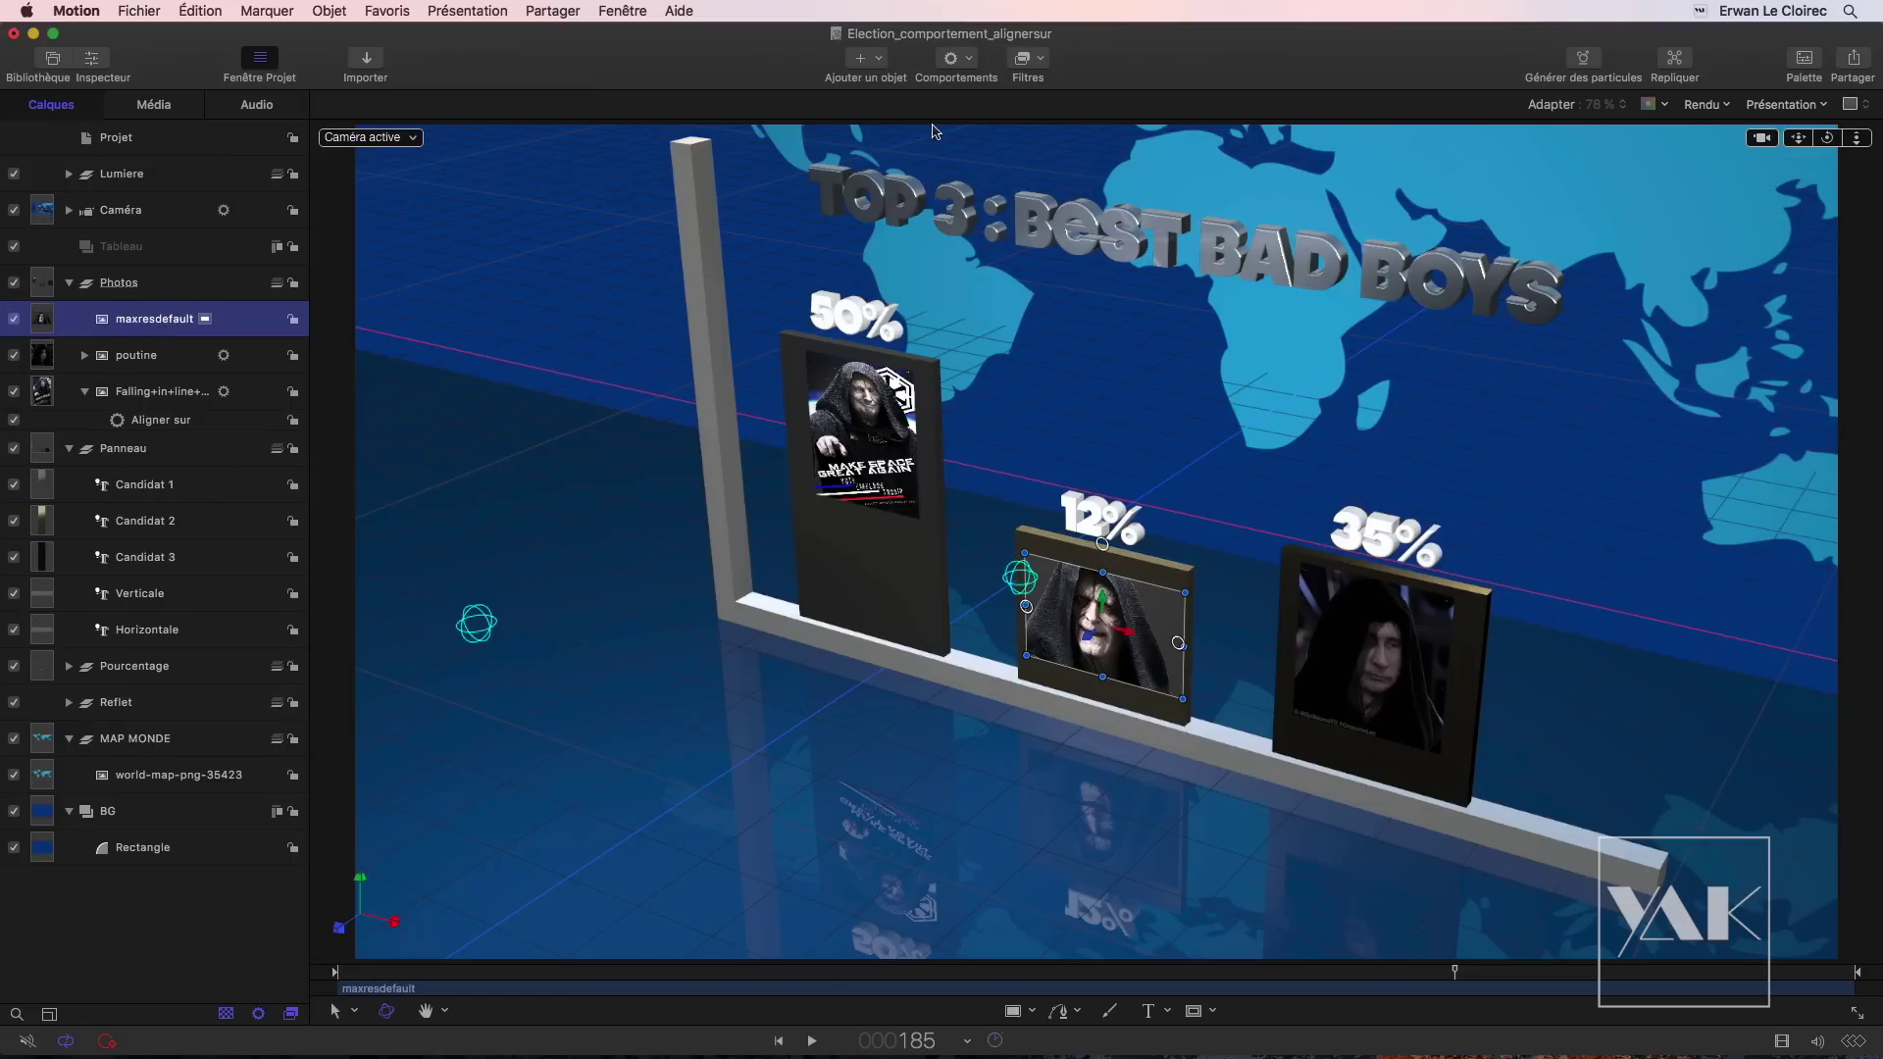
click(965, 60)
mouse_move(992, 104)
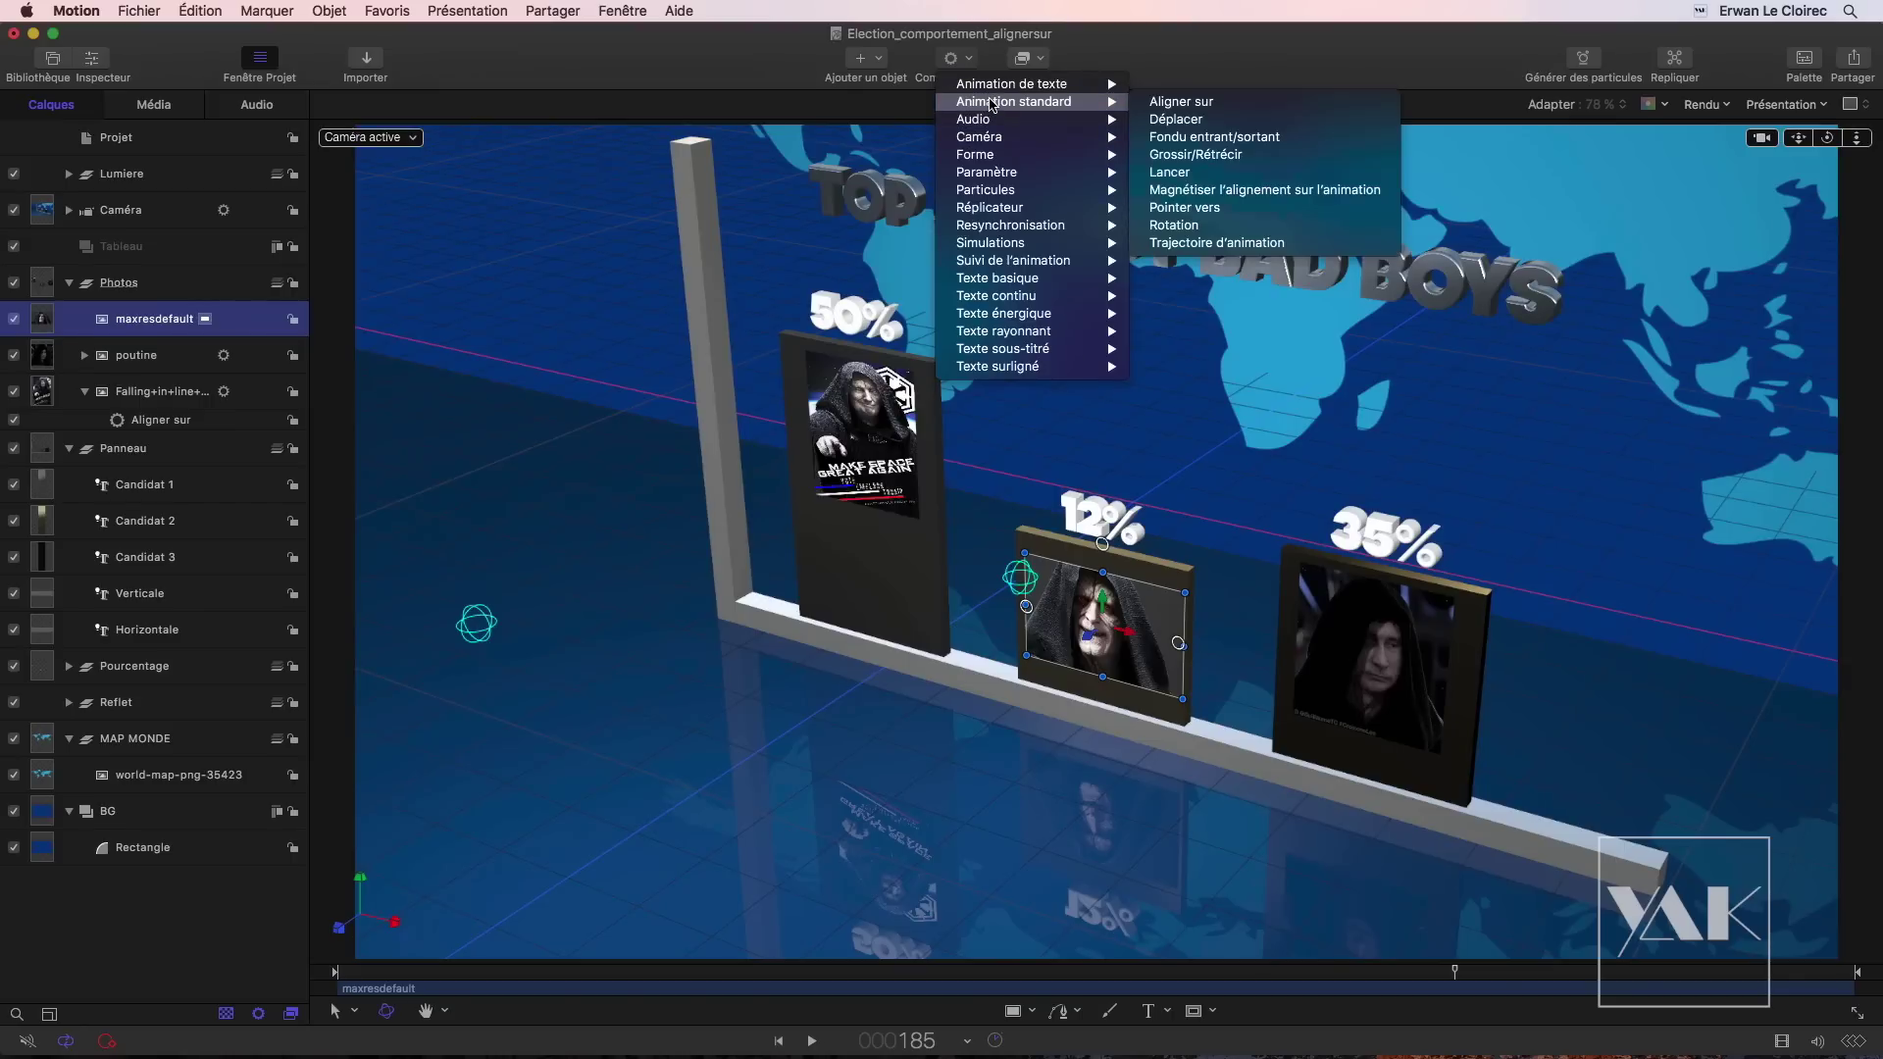
click(1180, 101)
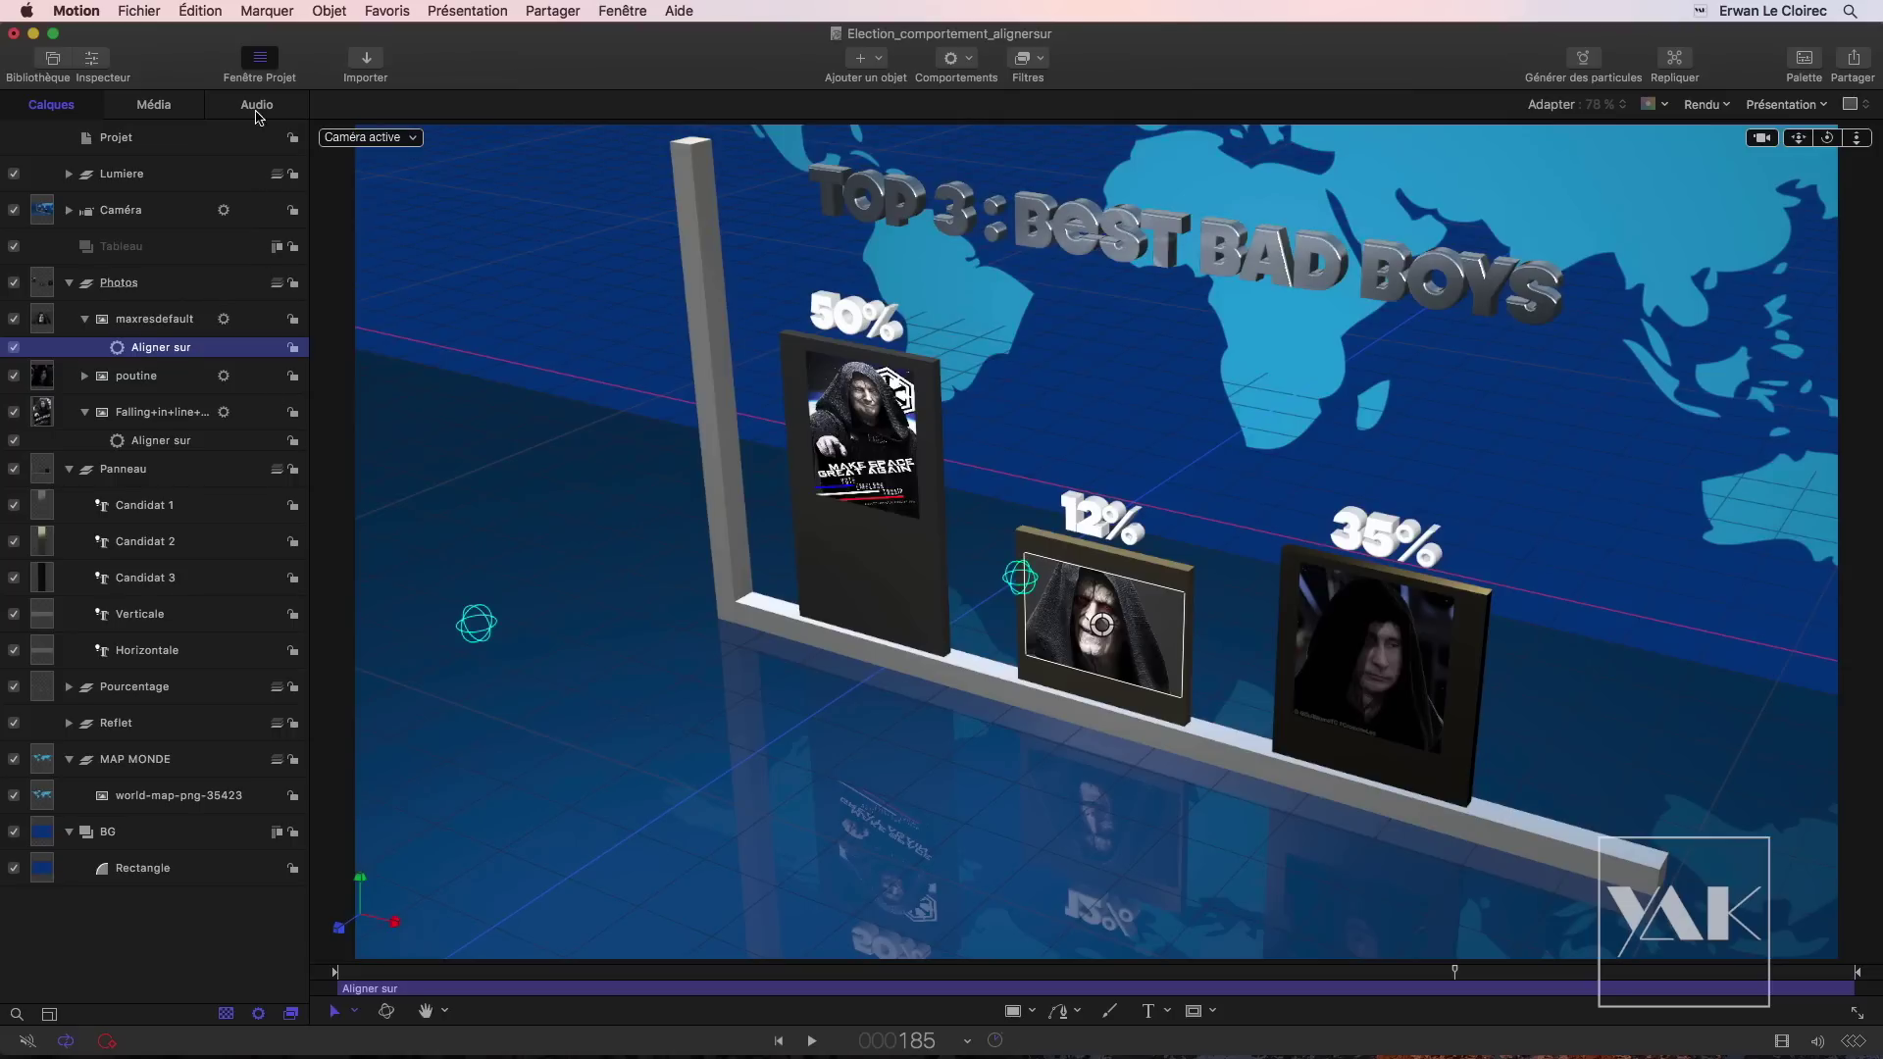
Step: Show the floating settings of maxresdefault's Aligner sur behaviour and assign Candidat 2 as its target object
click(1804, 59)
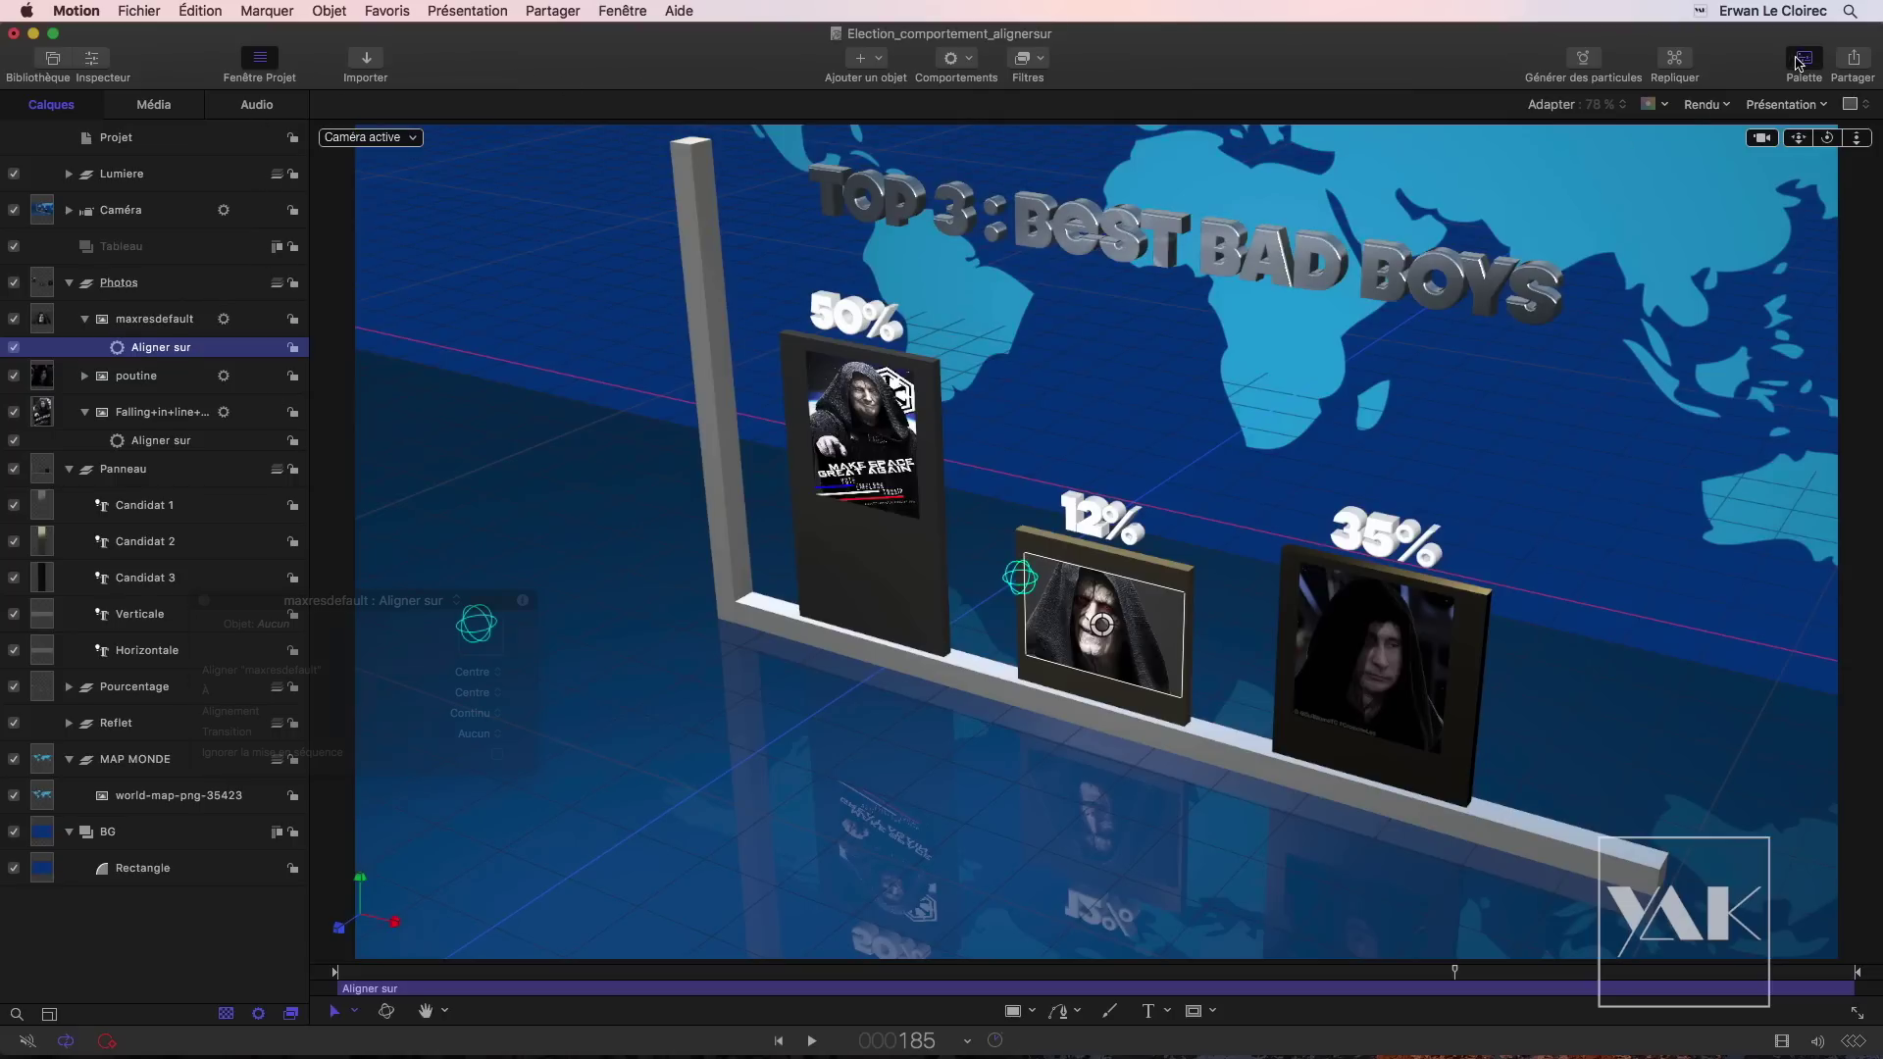
drag(370, 606, 575, 230)
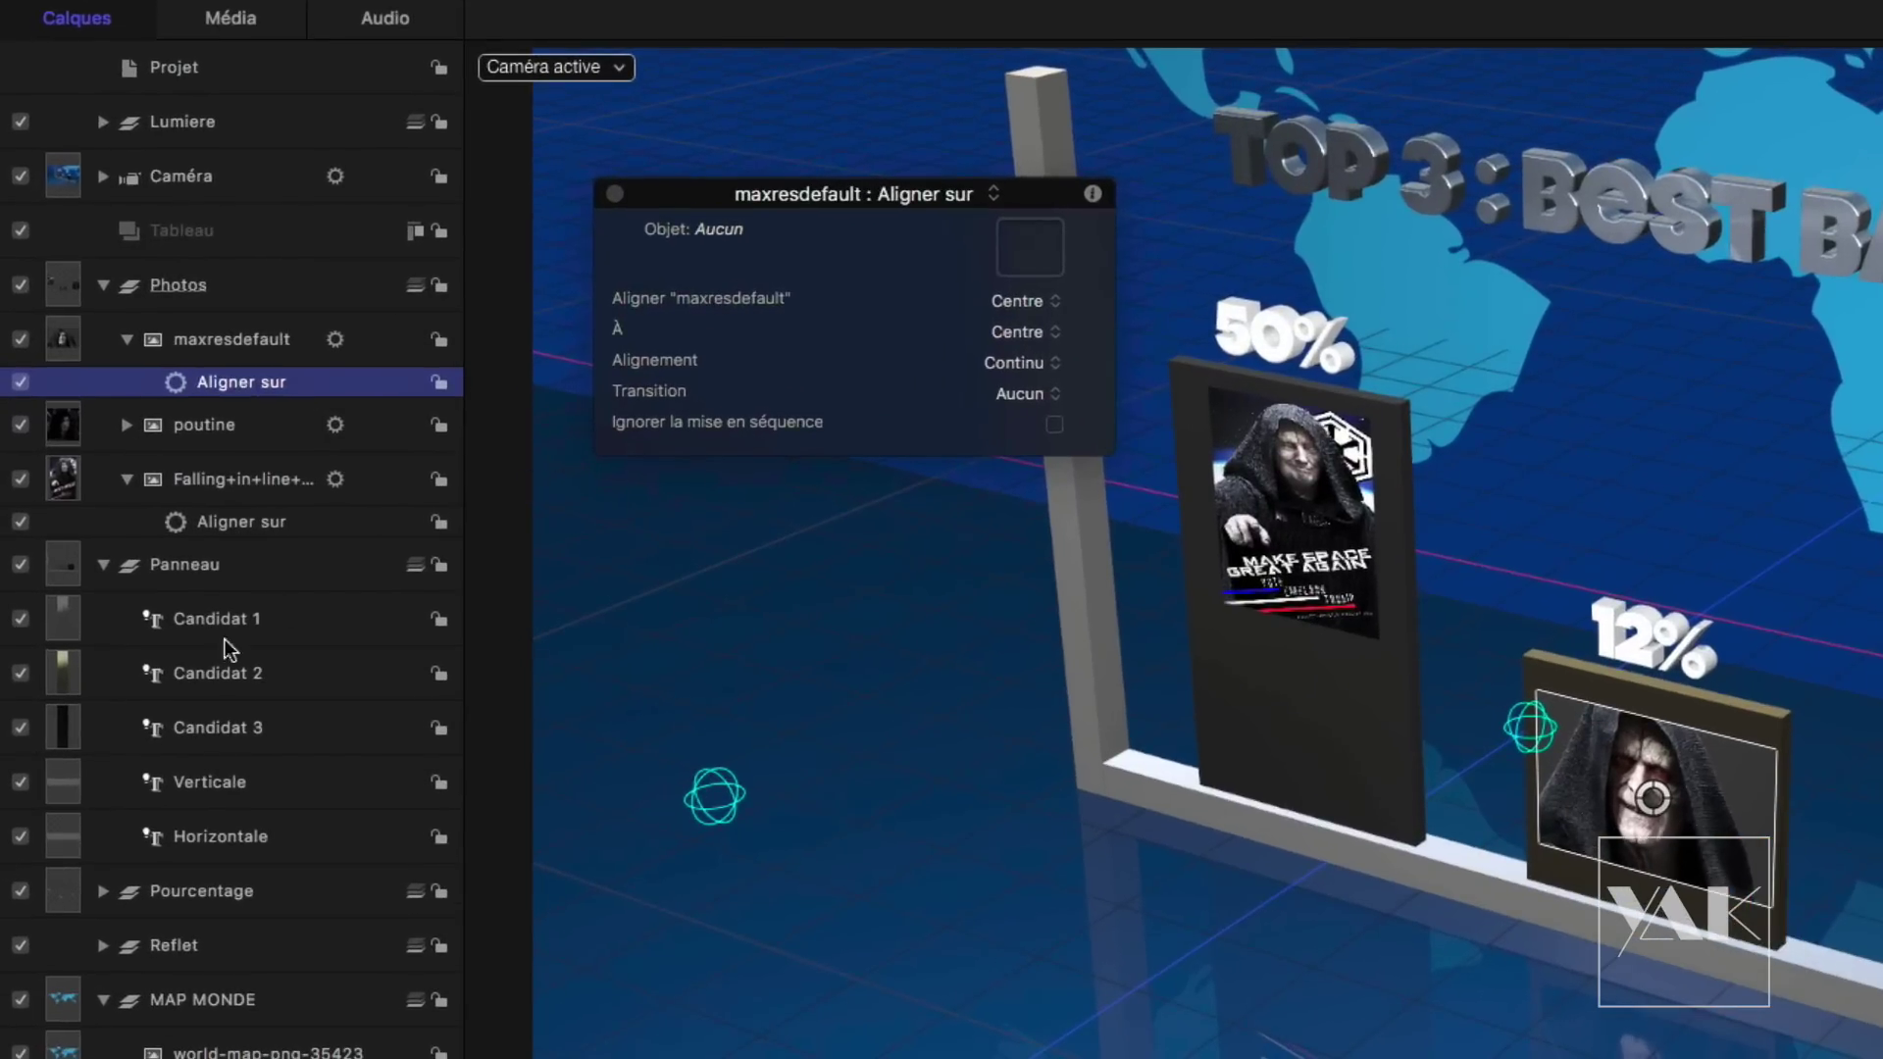
drag(222, 679, 1042, 253)
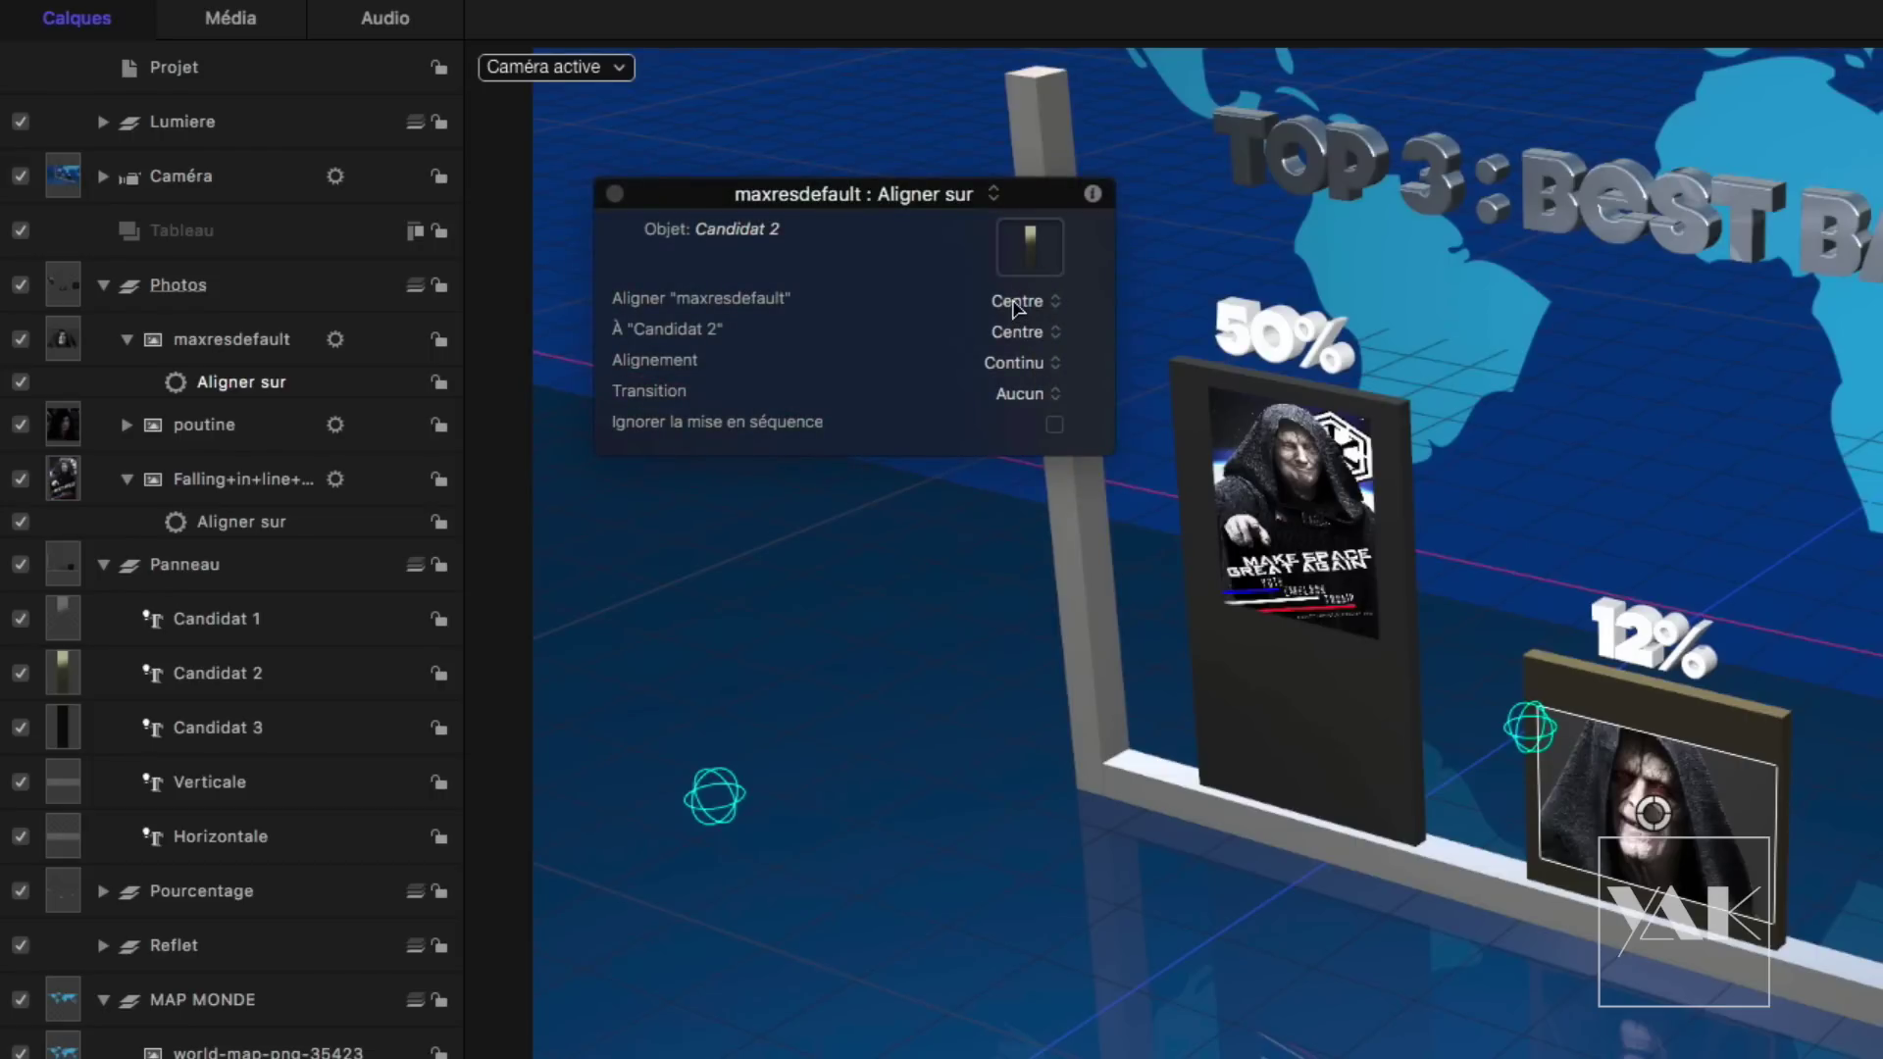
Step: Align the Haut edge of maxresdefault to the Haut edge of Candidat 2
click(1017, 304)
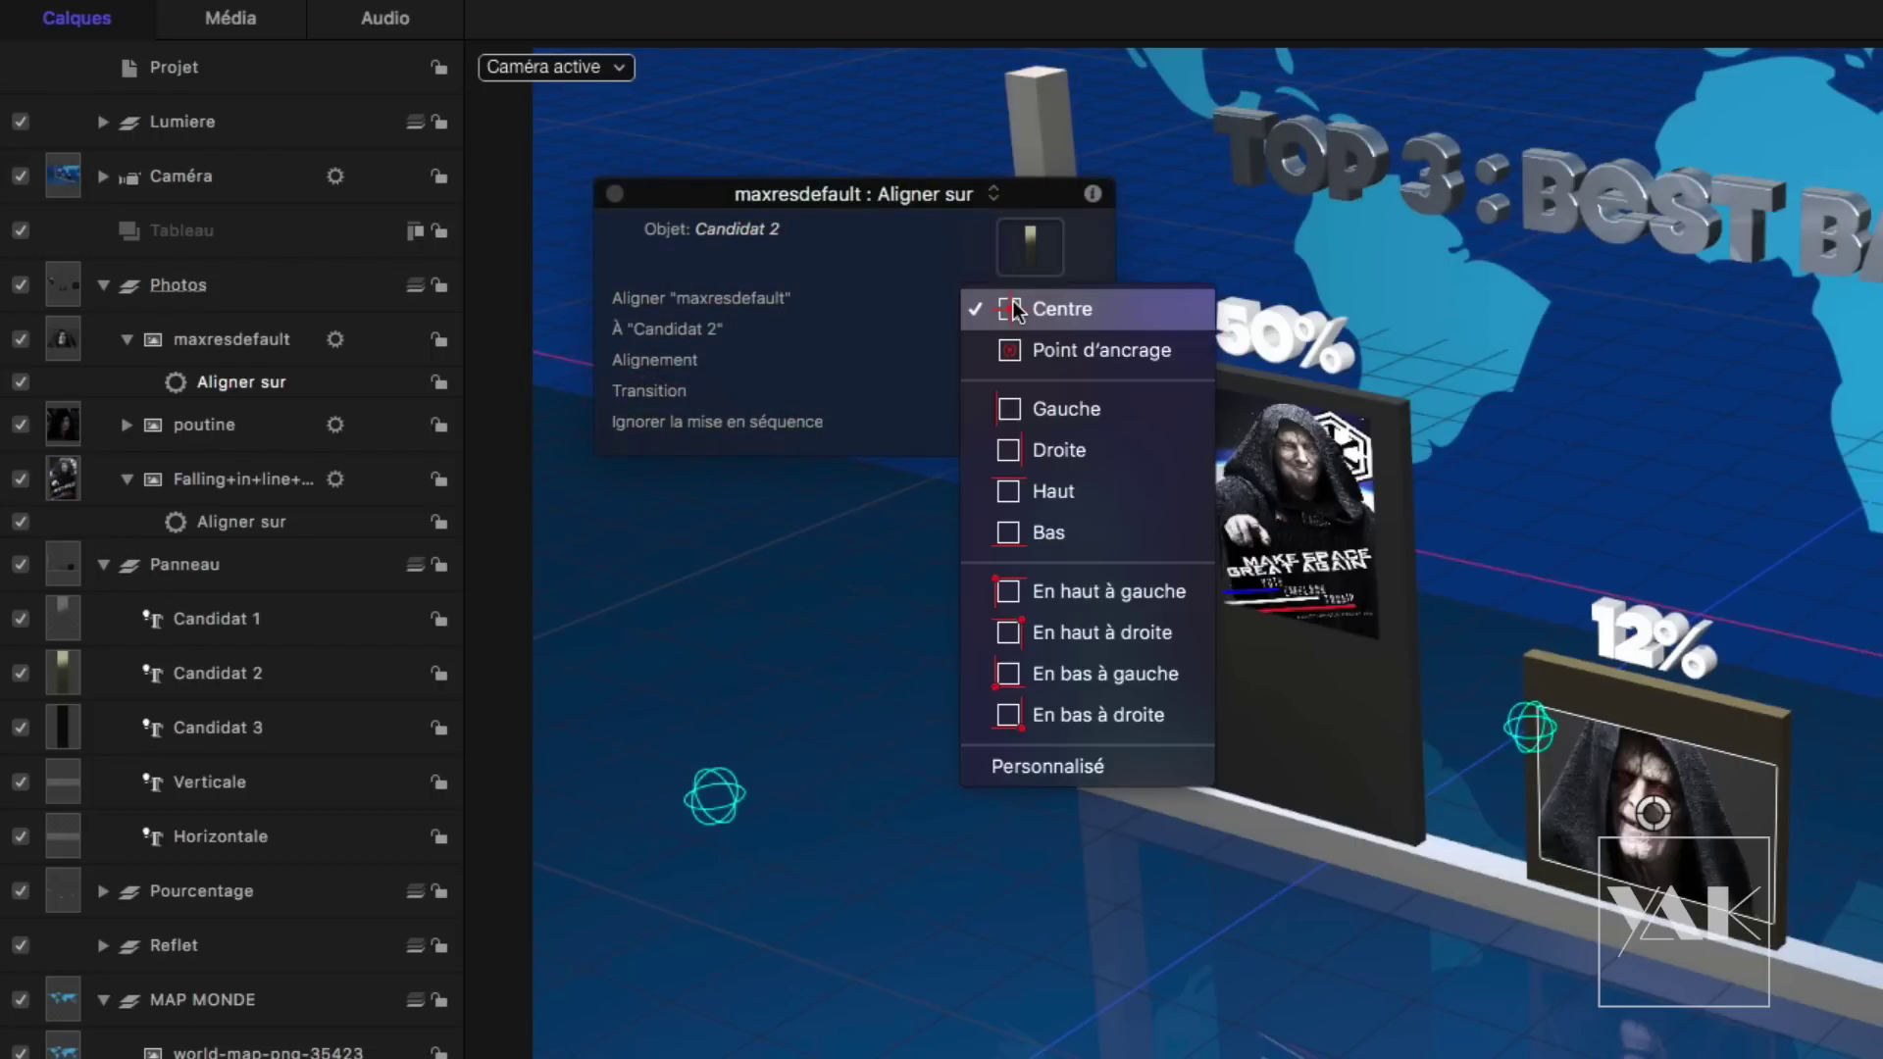
click(1054, 492)
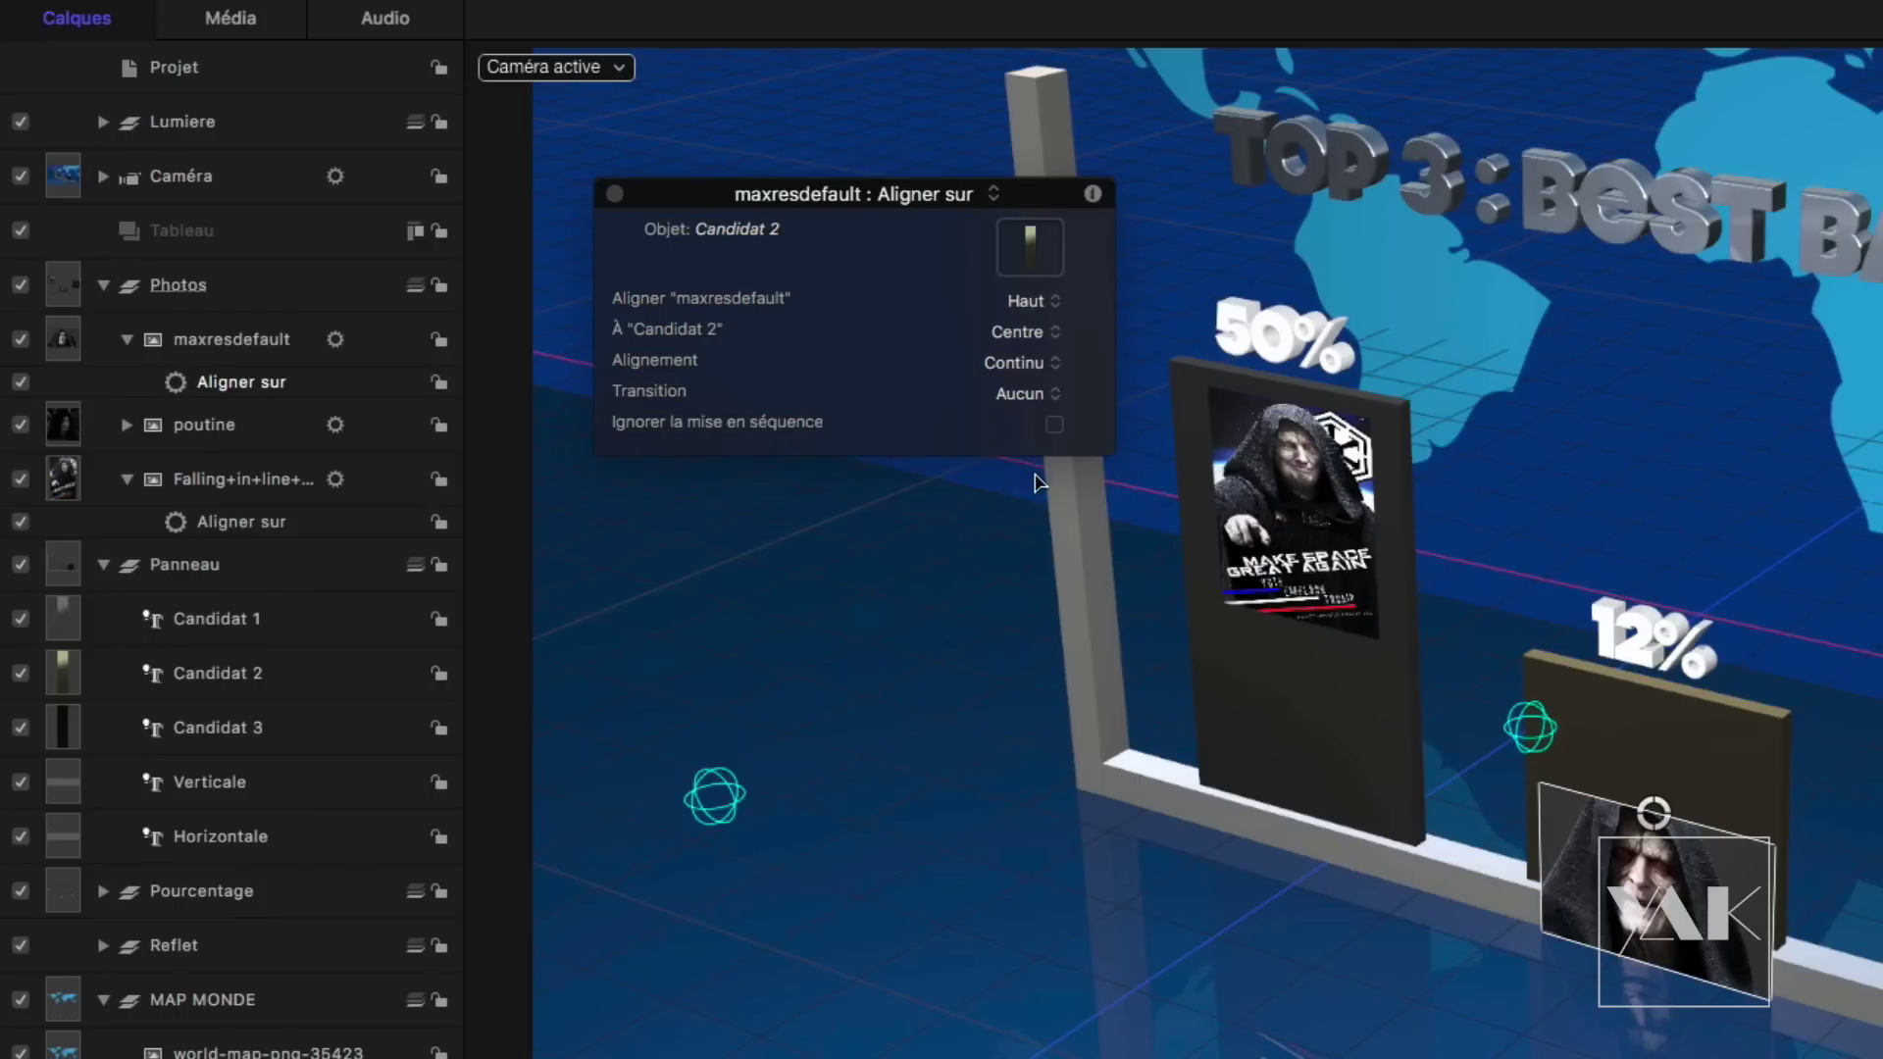
click(1020, 335)
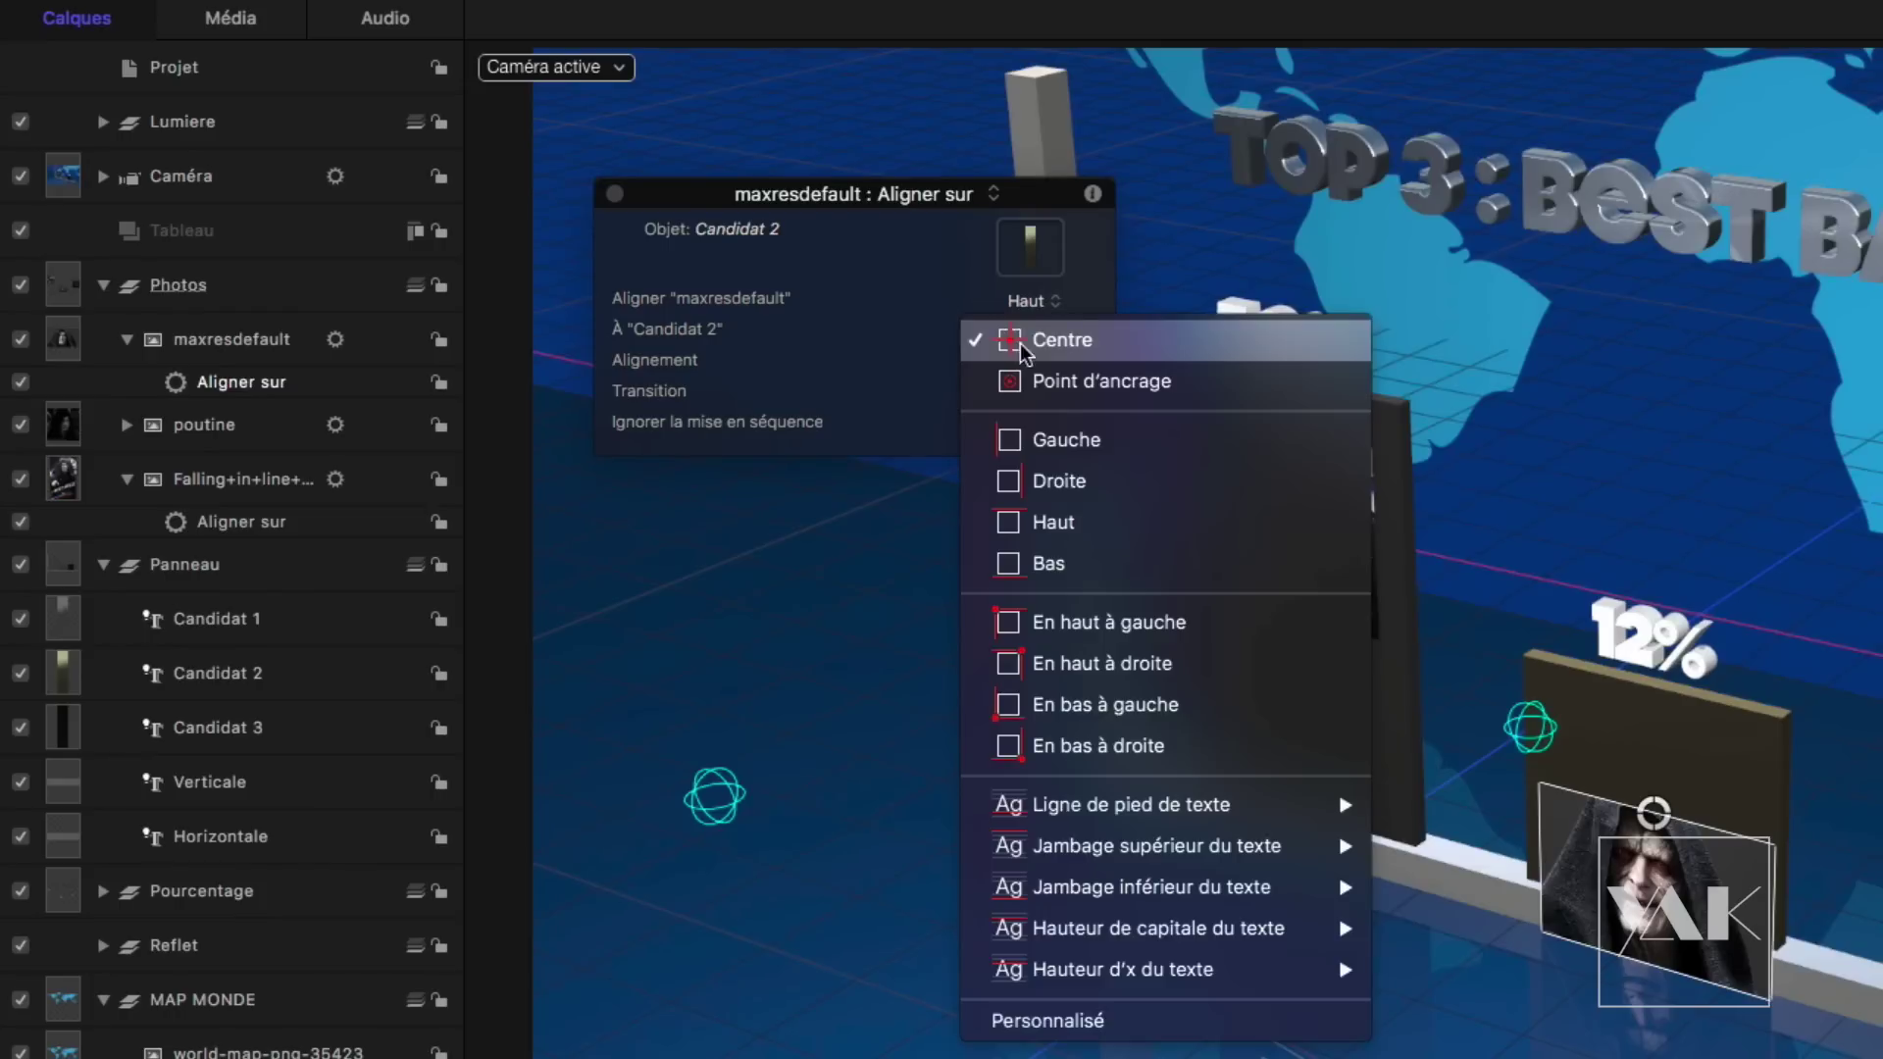
click(1051, 523)
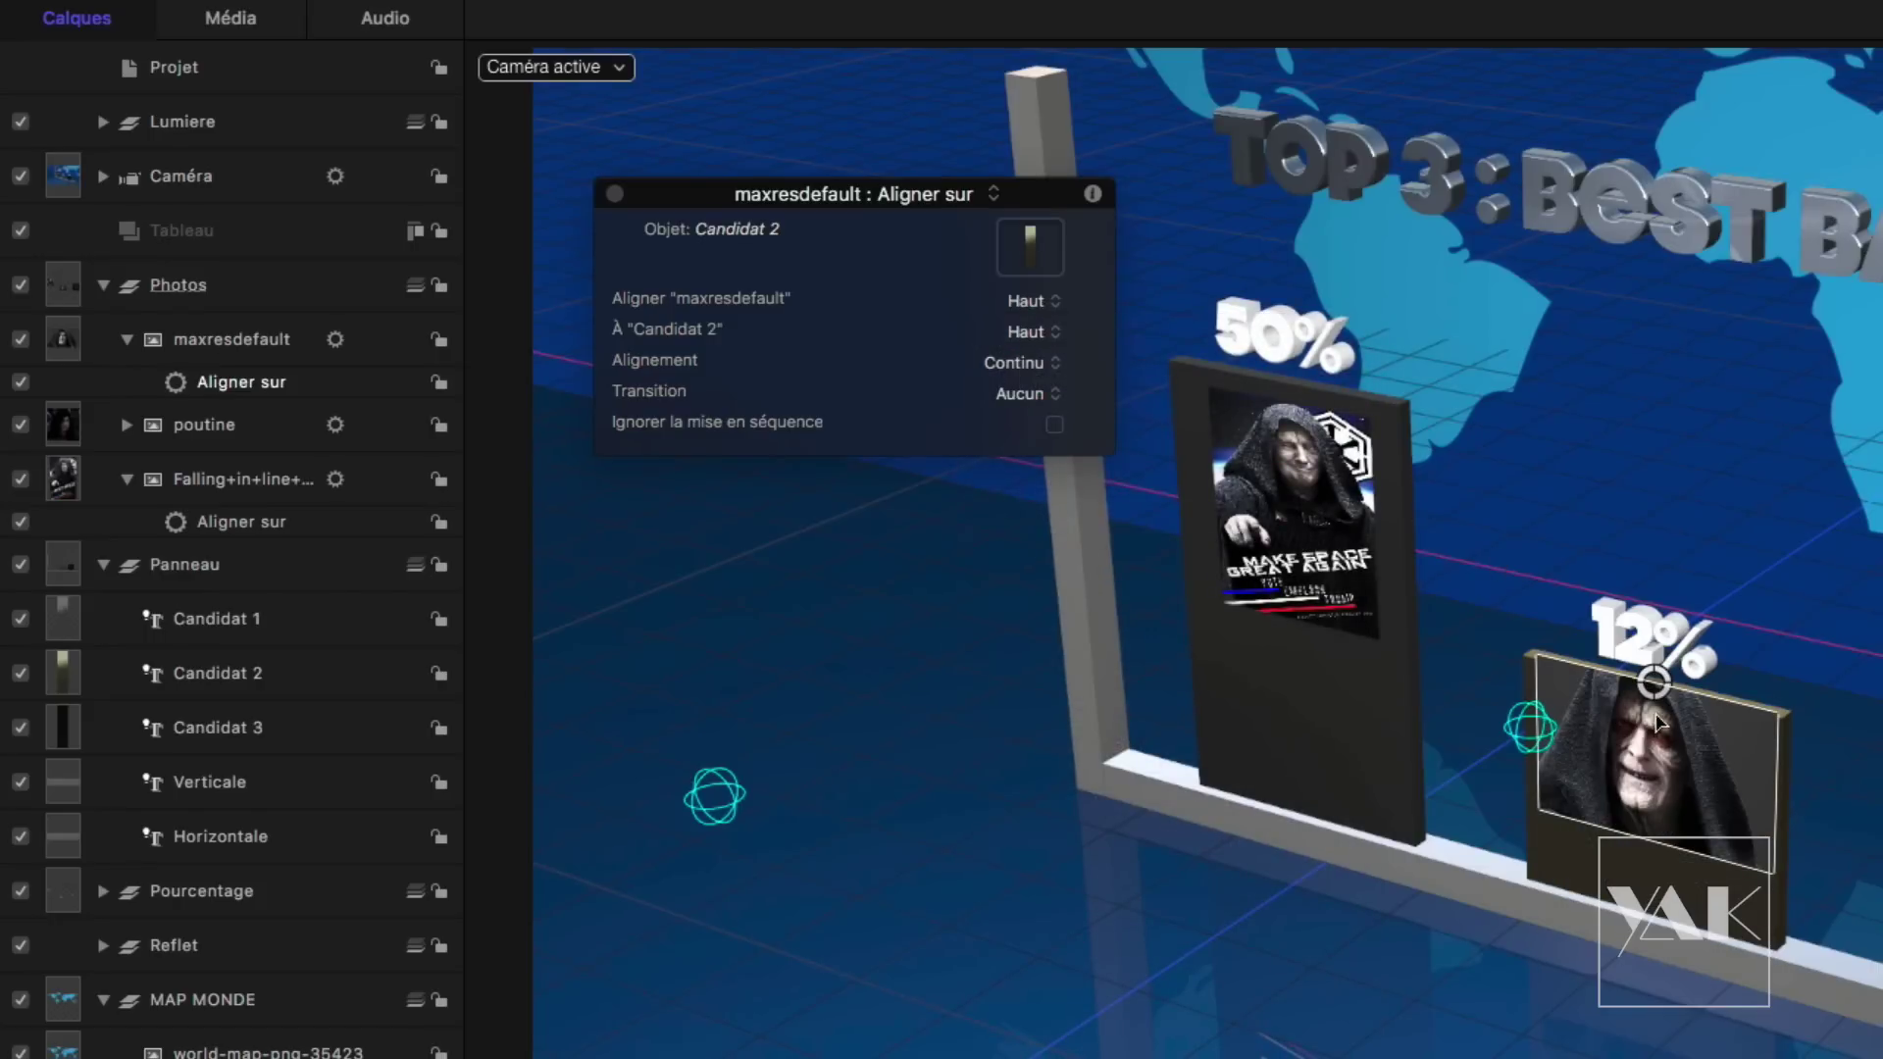
Step: Set the Décalage Y of maxresdefault's Aligner sur behaviour to -92,5 px
key(super+2)
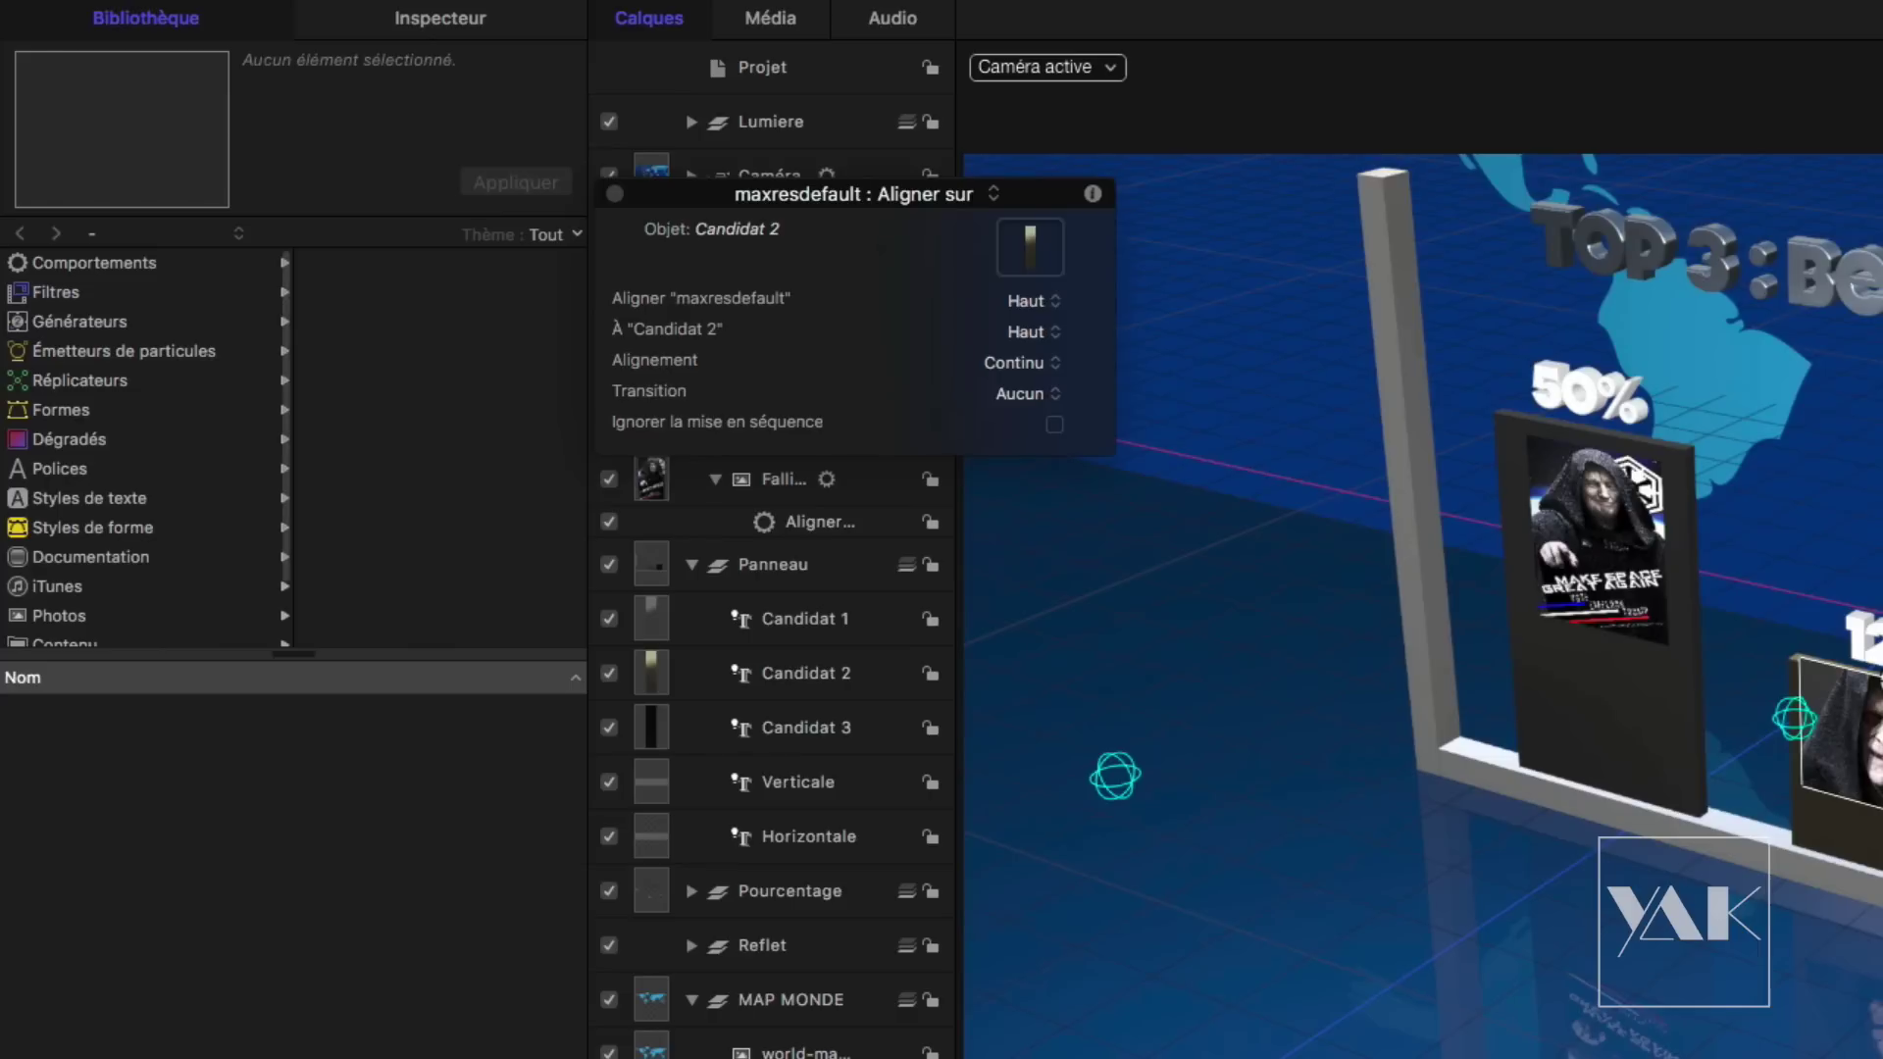
click(393, 32)
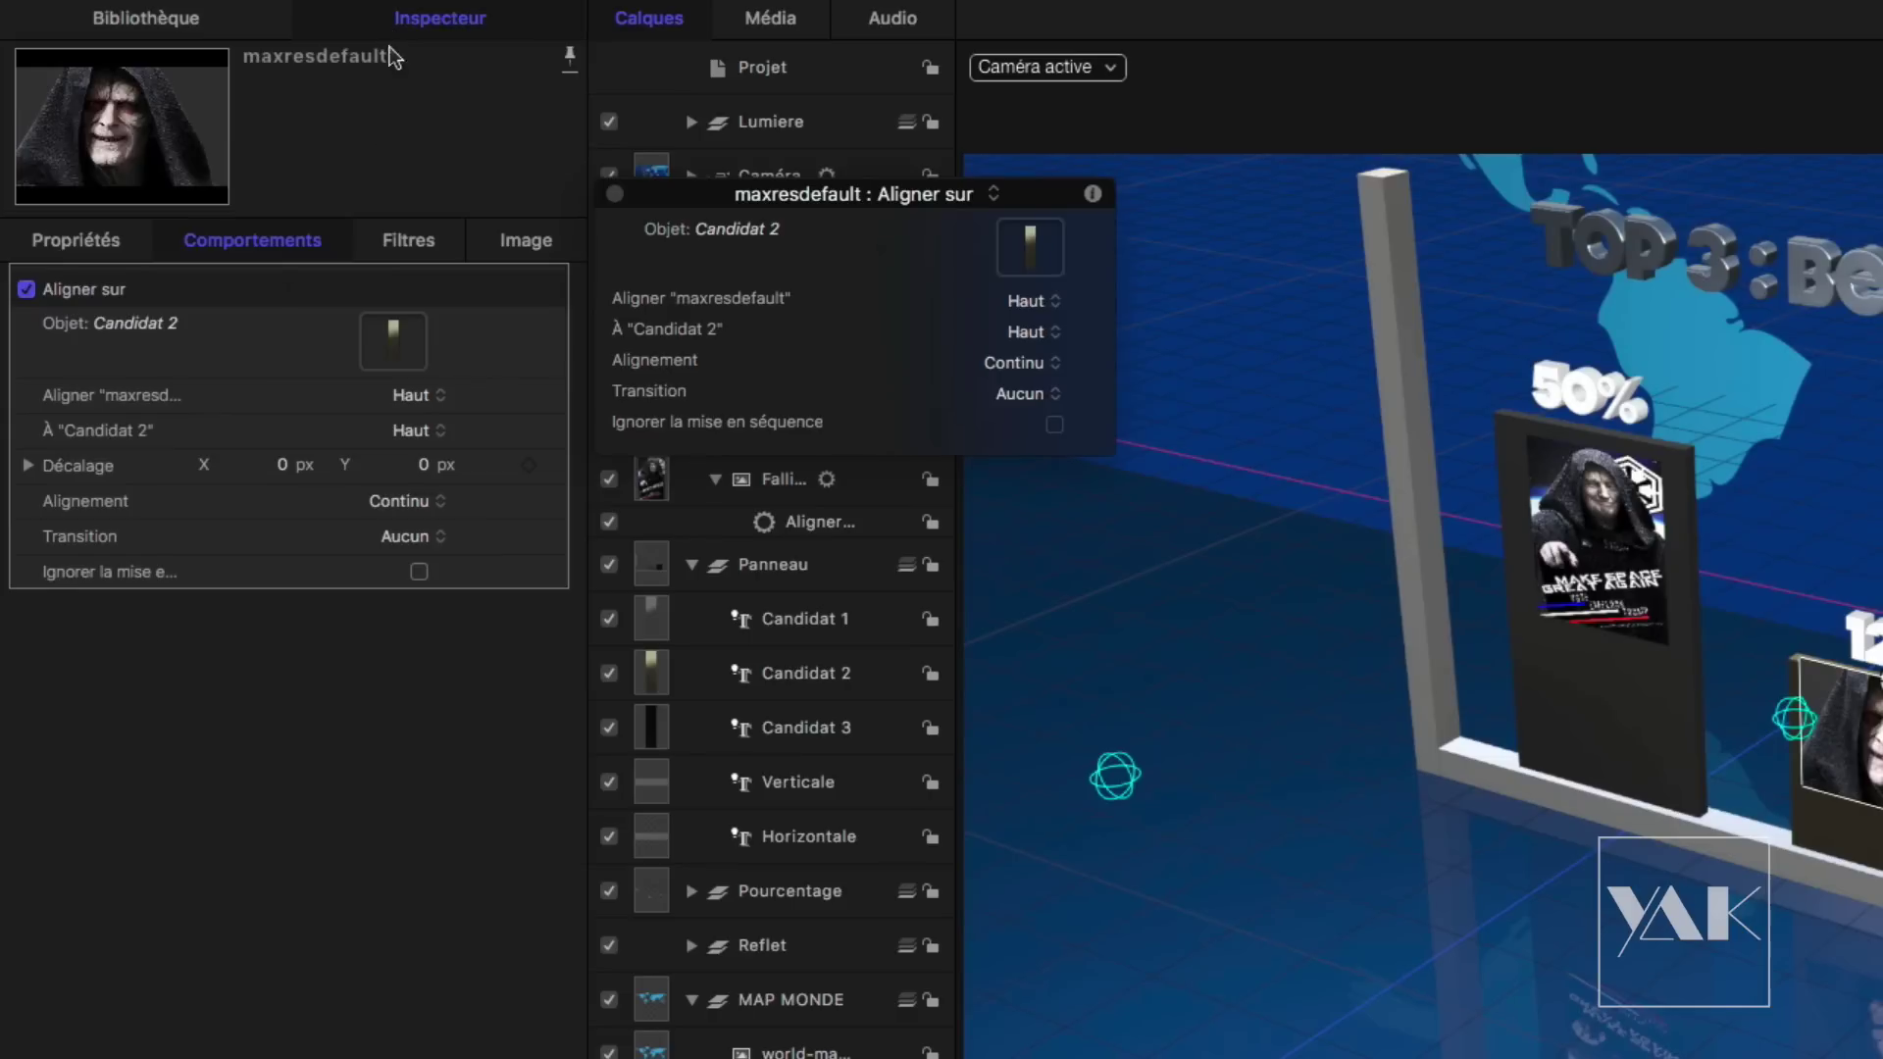
drag(423, 469, 350, 479)
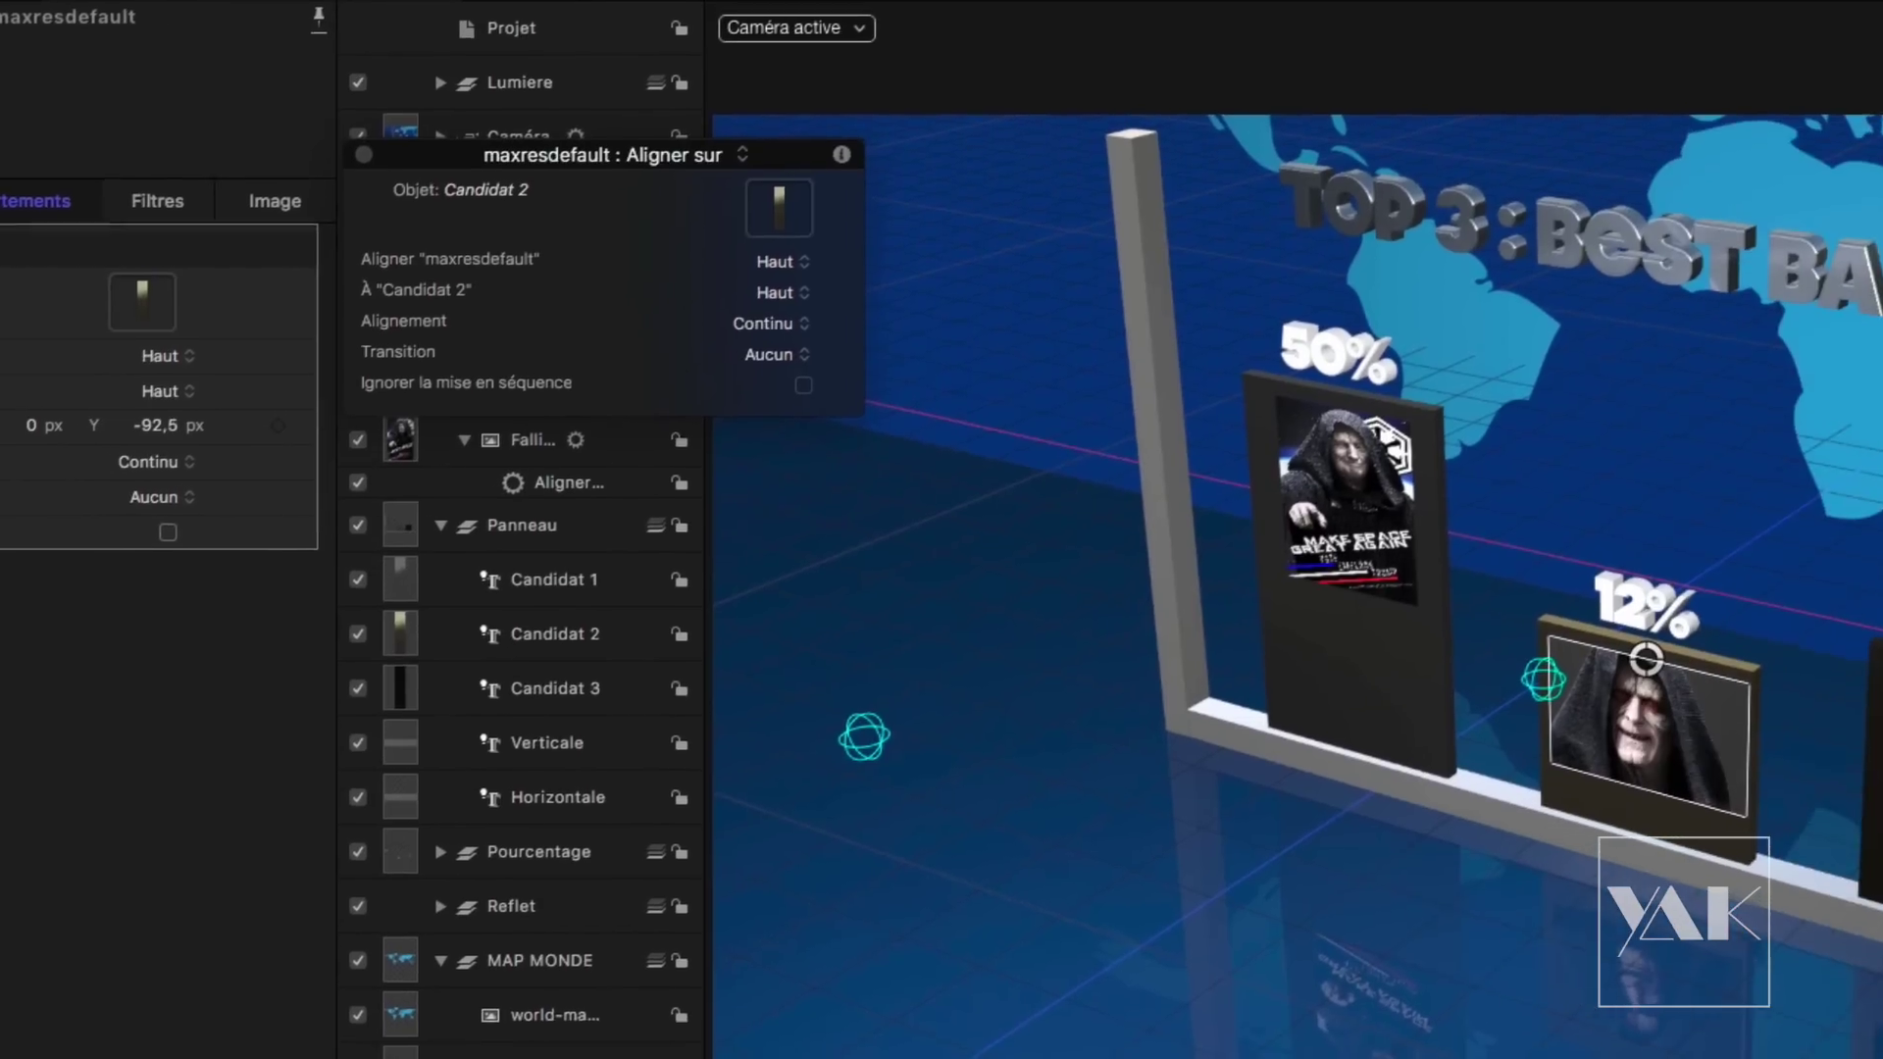
Step: Hide the inspector, the layers list and the floating Aligner sur settings to free the canvas
key(super+4)
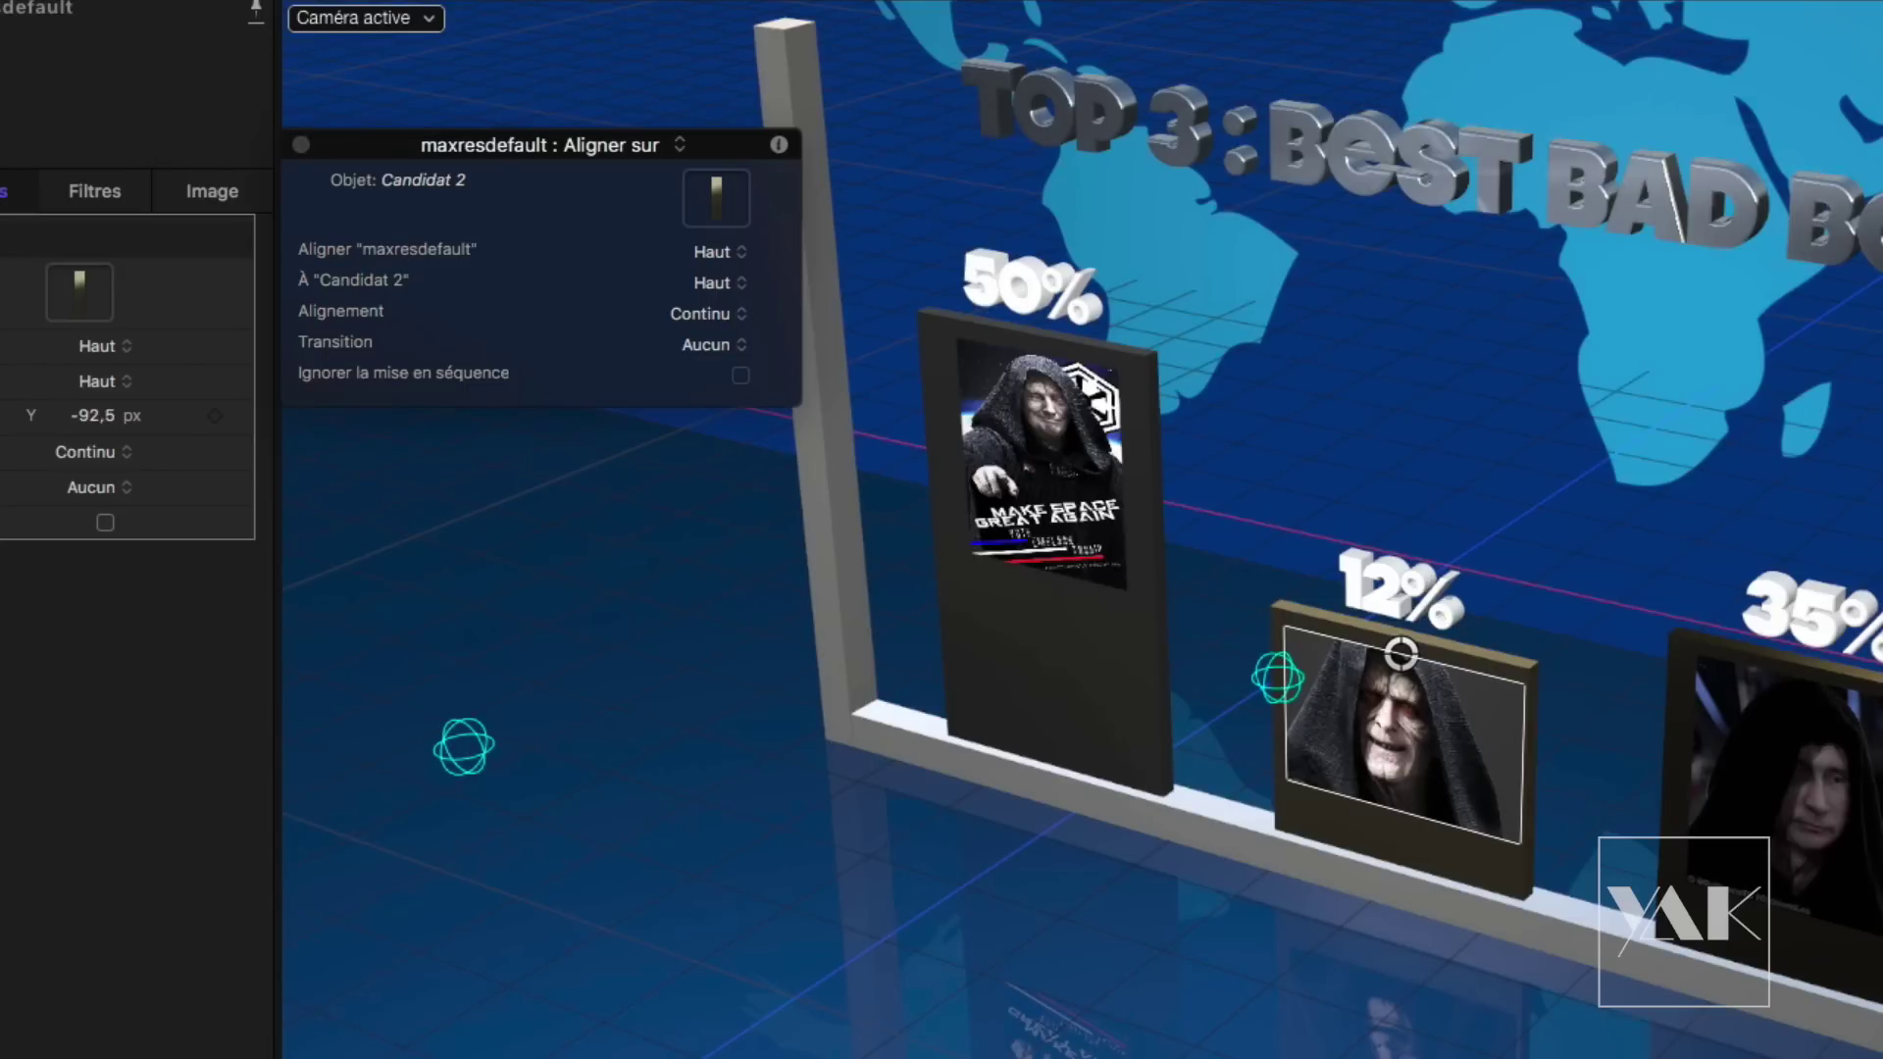
key(super+3)
click(301, 146)
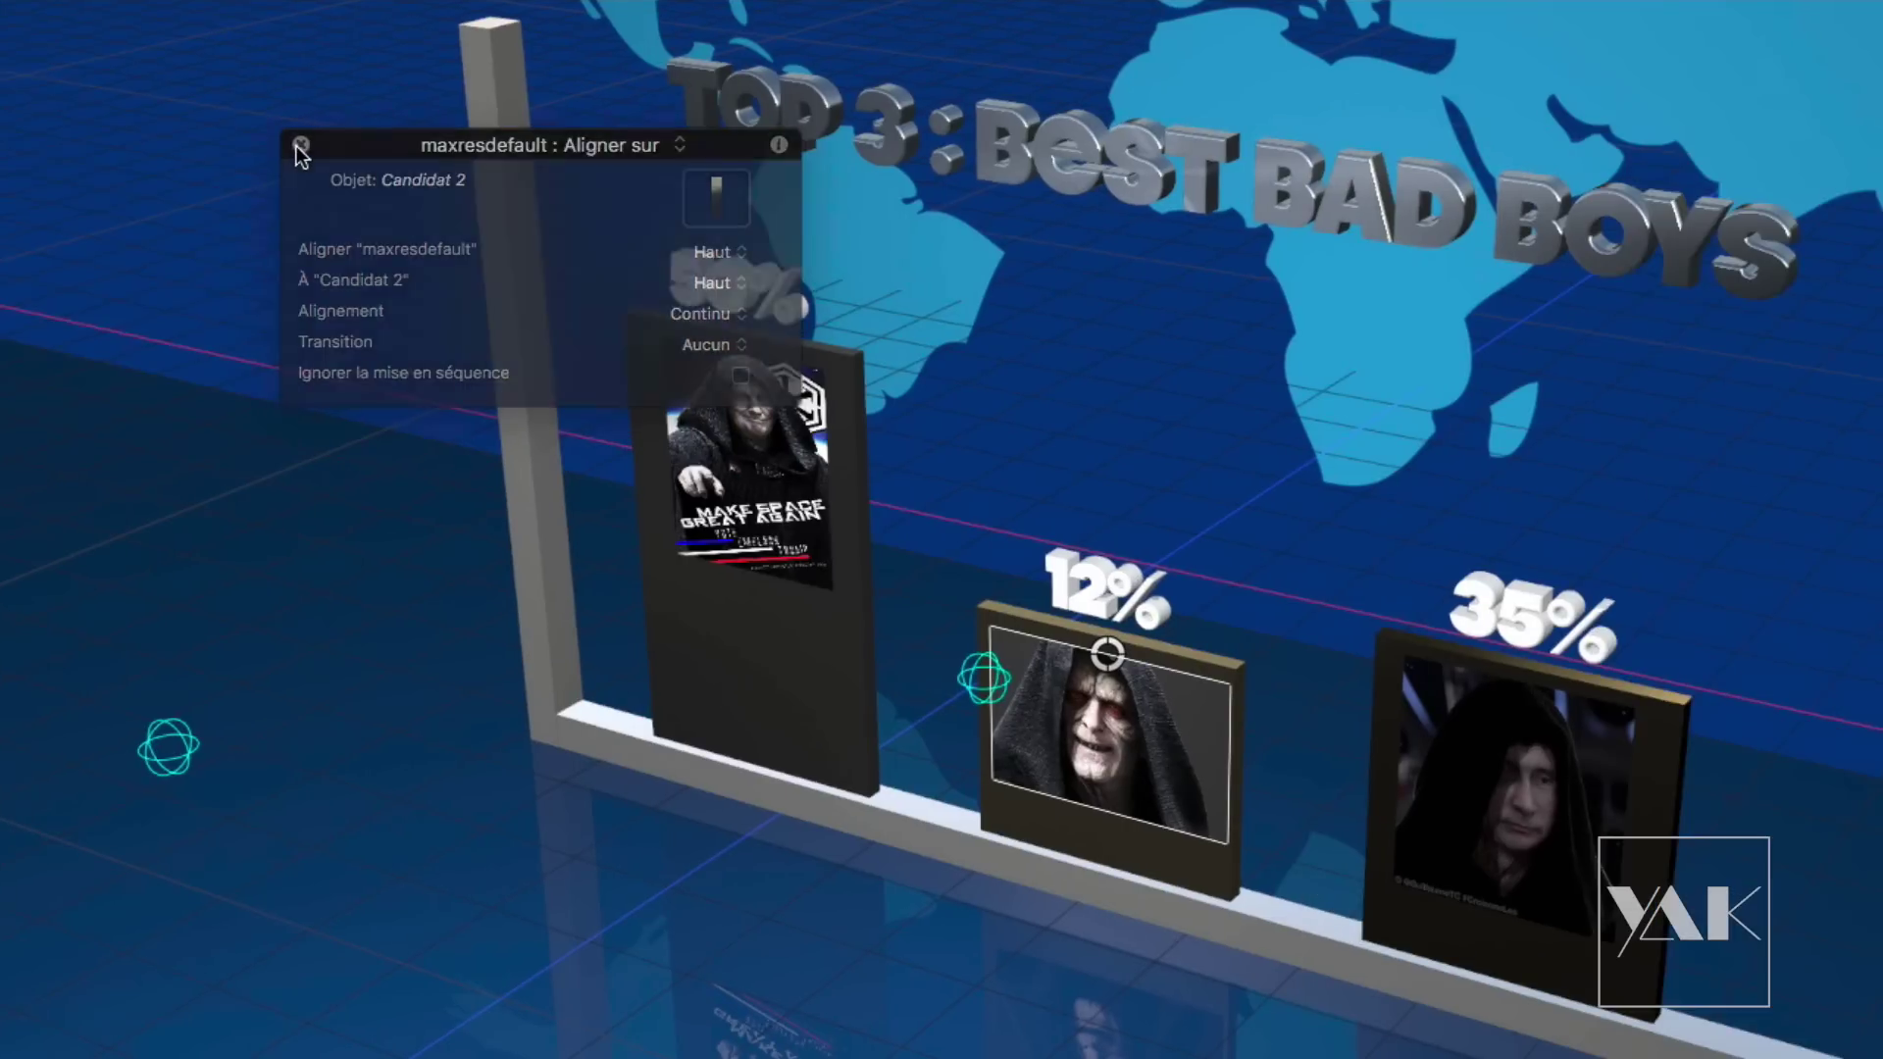
Step: Raise the top edge of the Candidat 2 panel, and slightly raise that of Candidat 1
click(1057, 633)
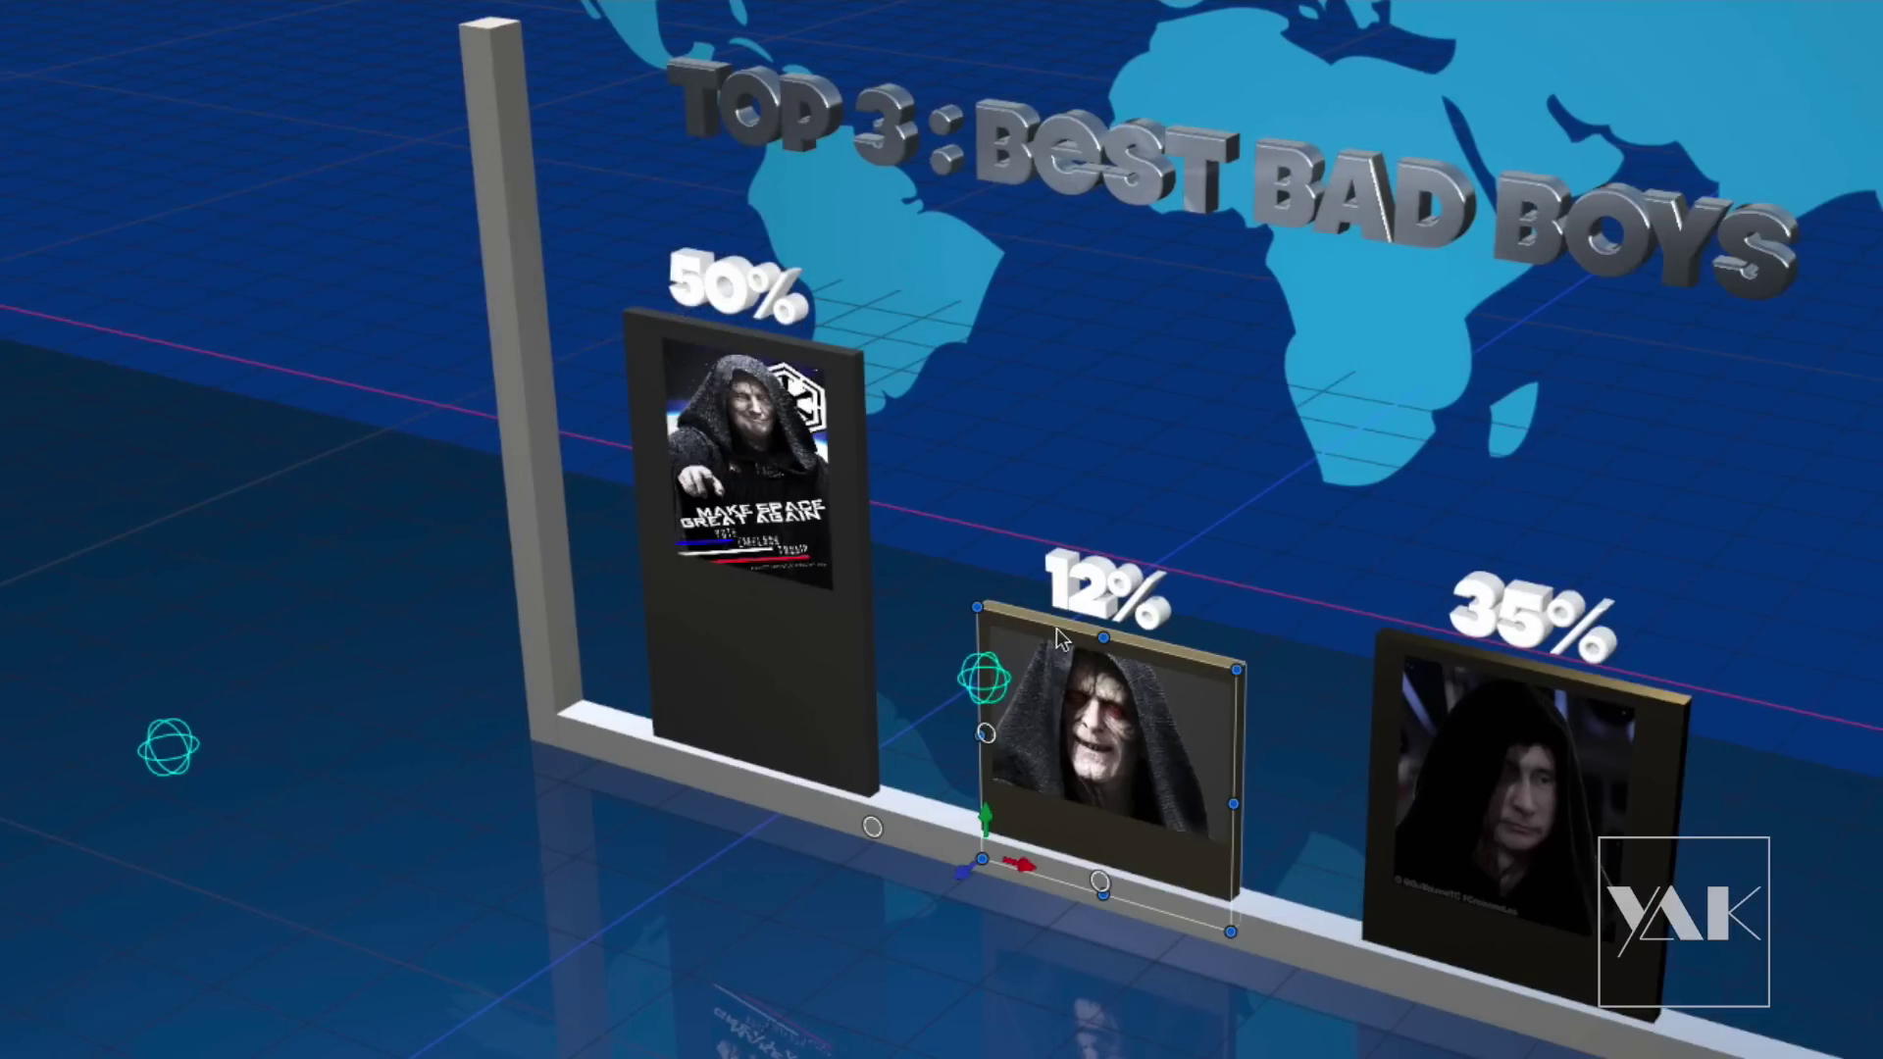
drag(1105, 638, 1114, 565)
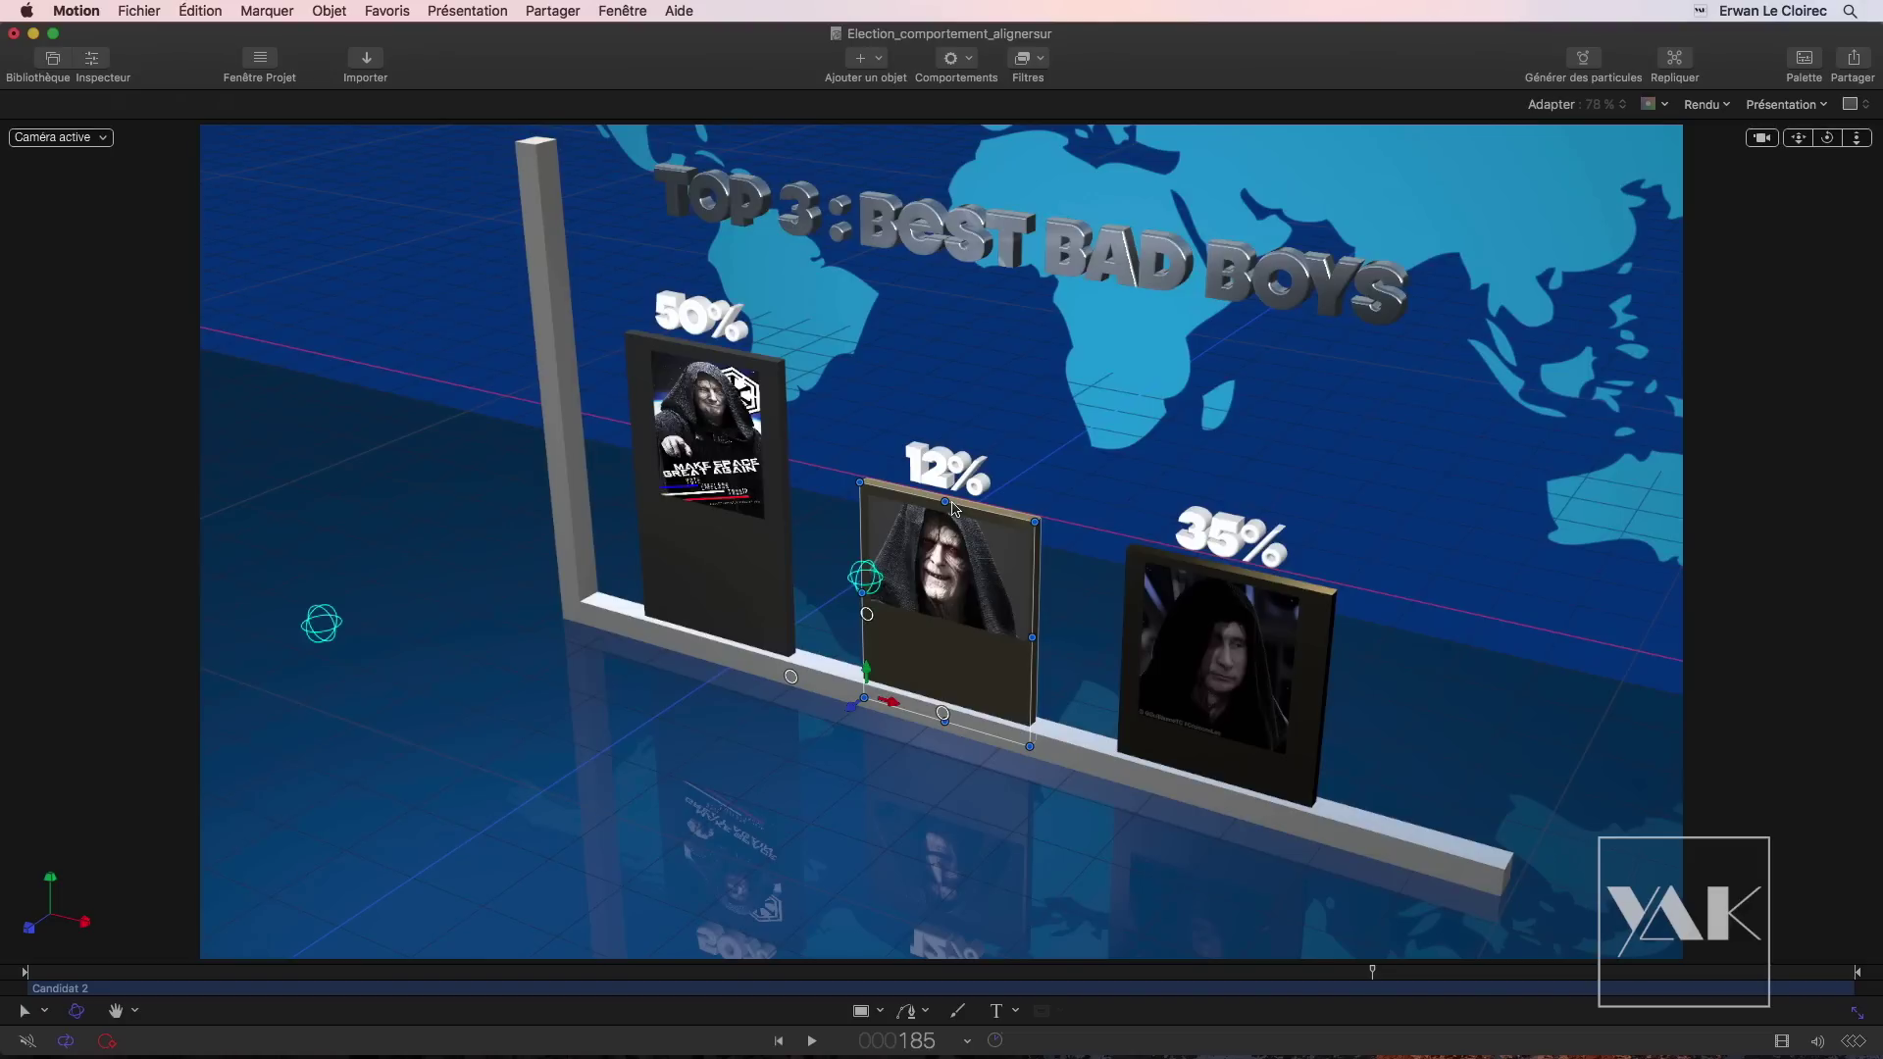
click(759, 371)
drag(693, 347, 713, 346)
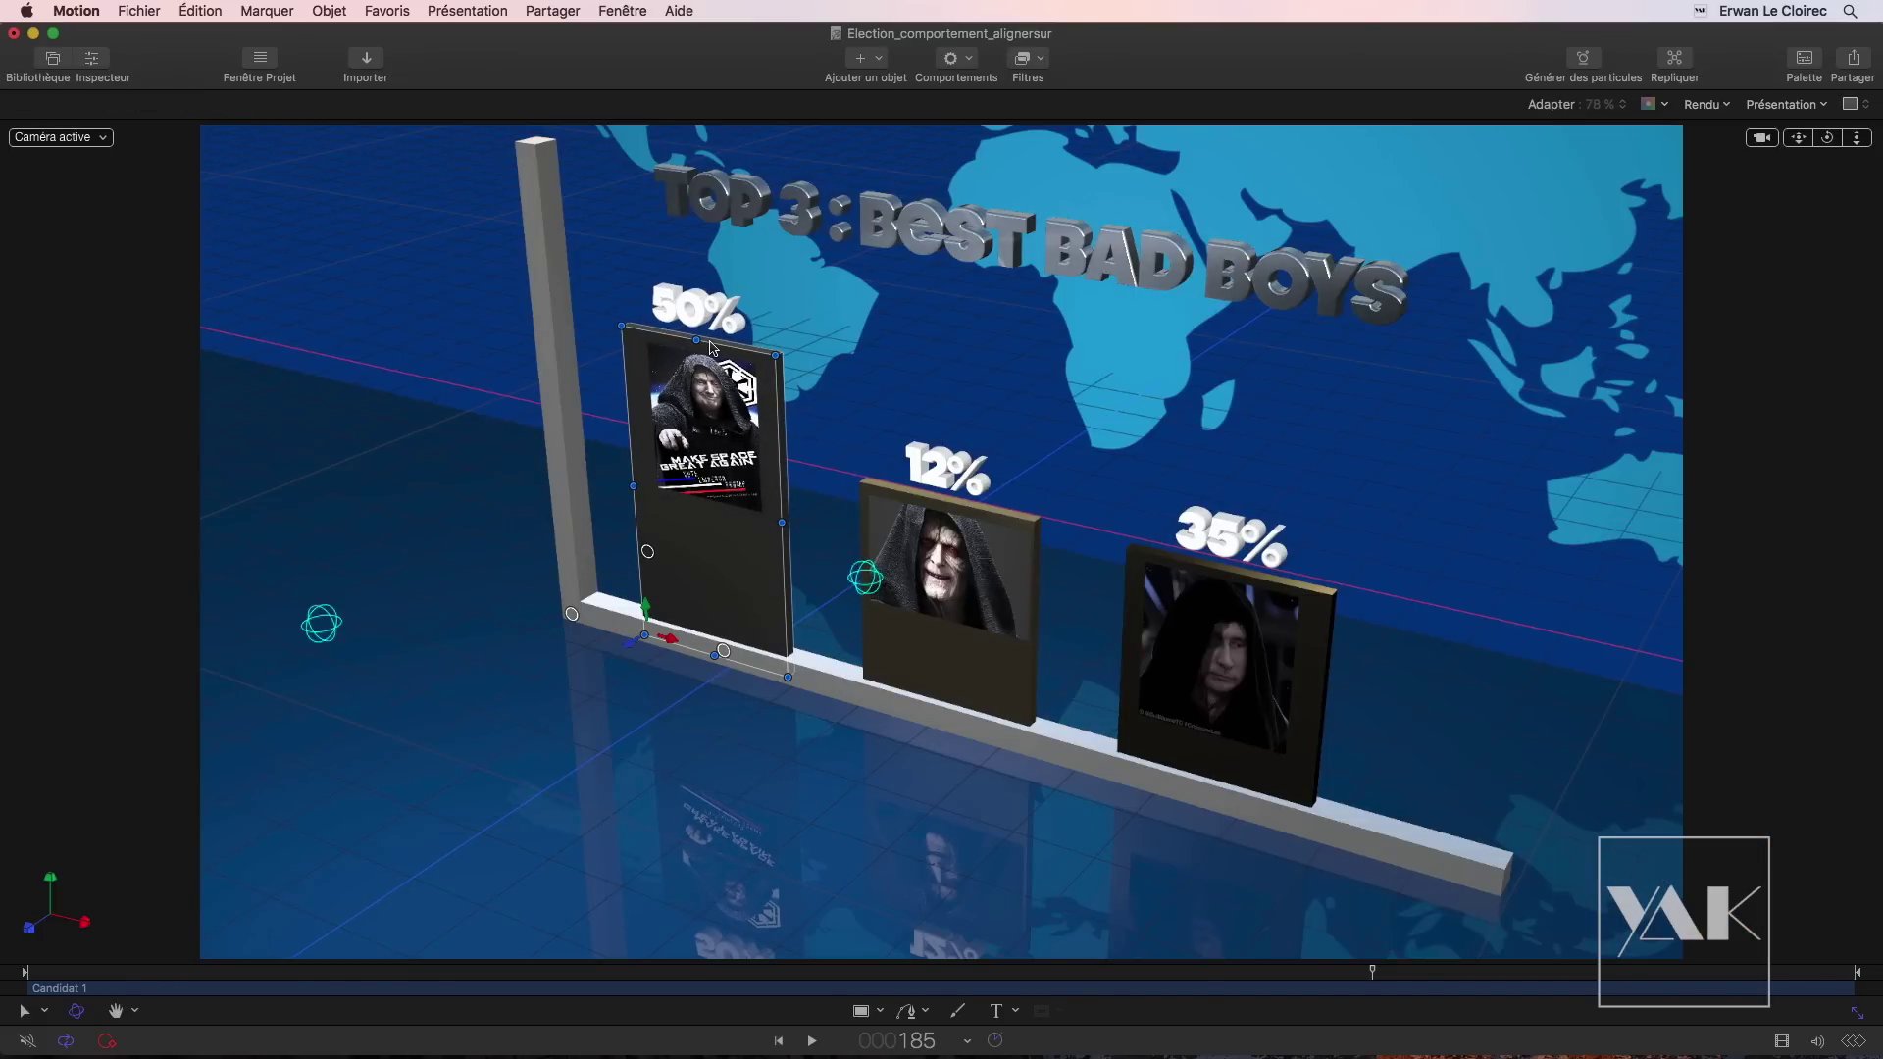